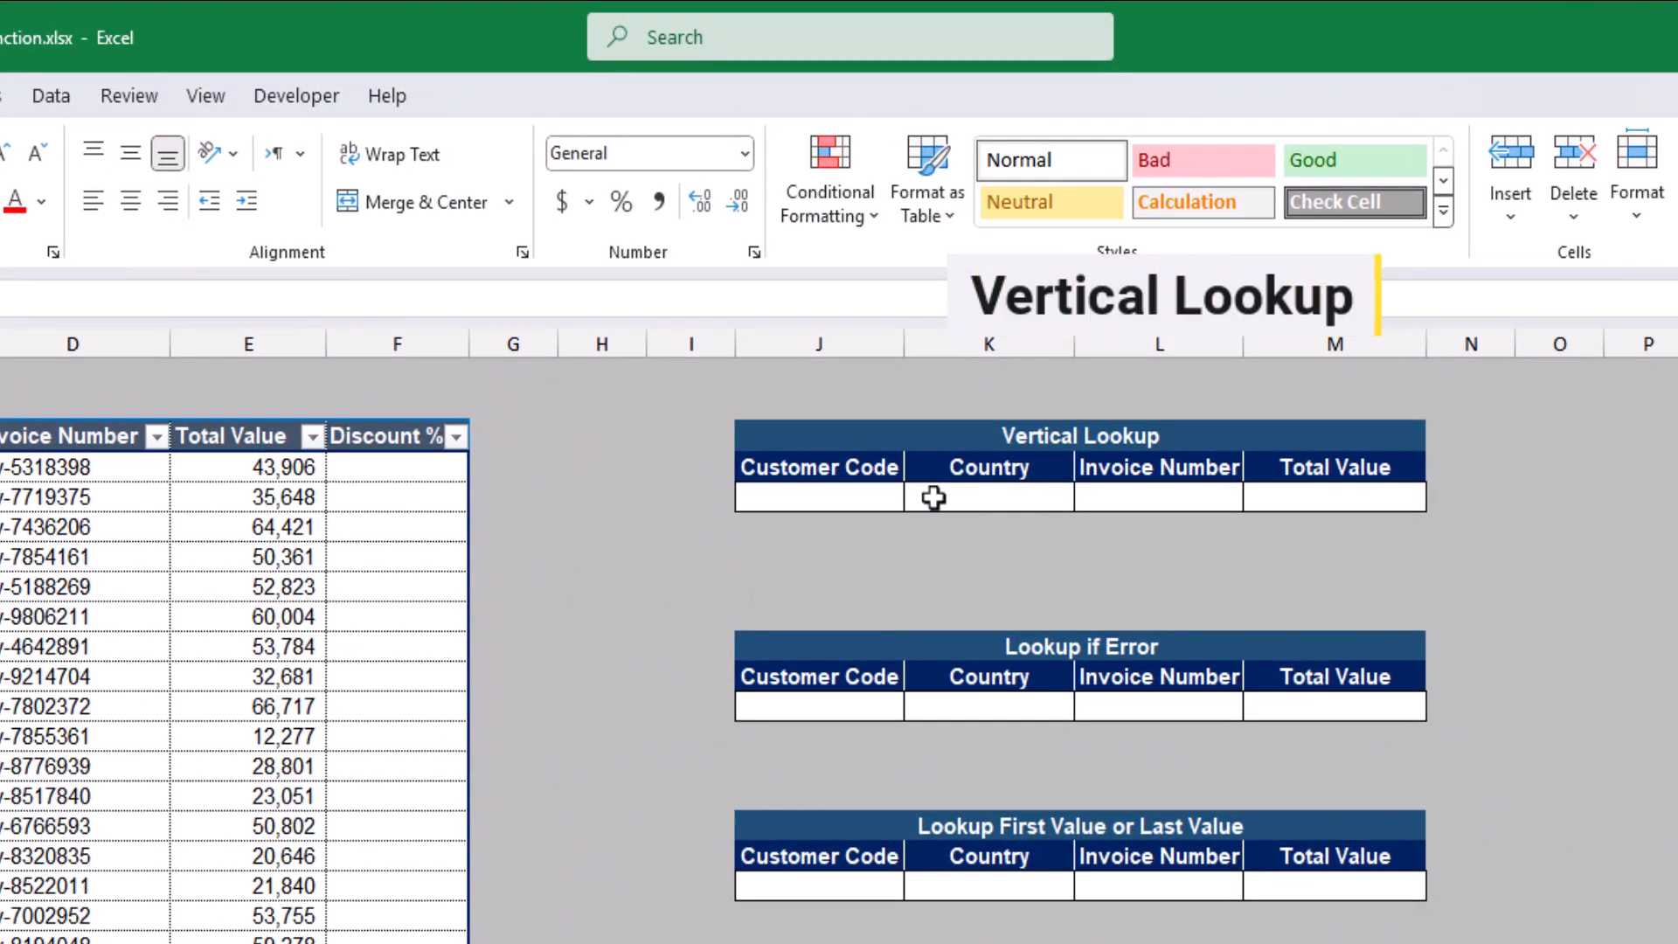
# Choose the customer code from data row 6 in cell J5 of the Vertical Lookup table
pyautogui.click(839, 507)
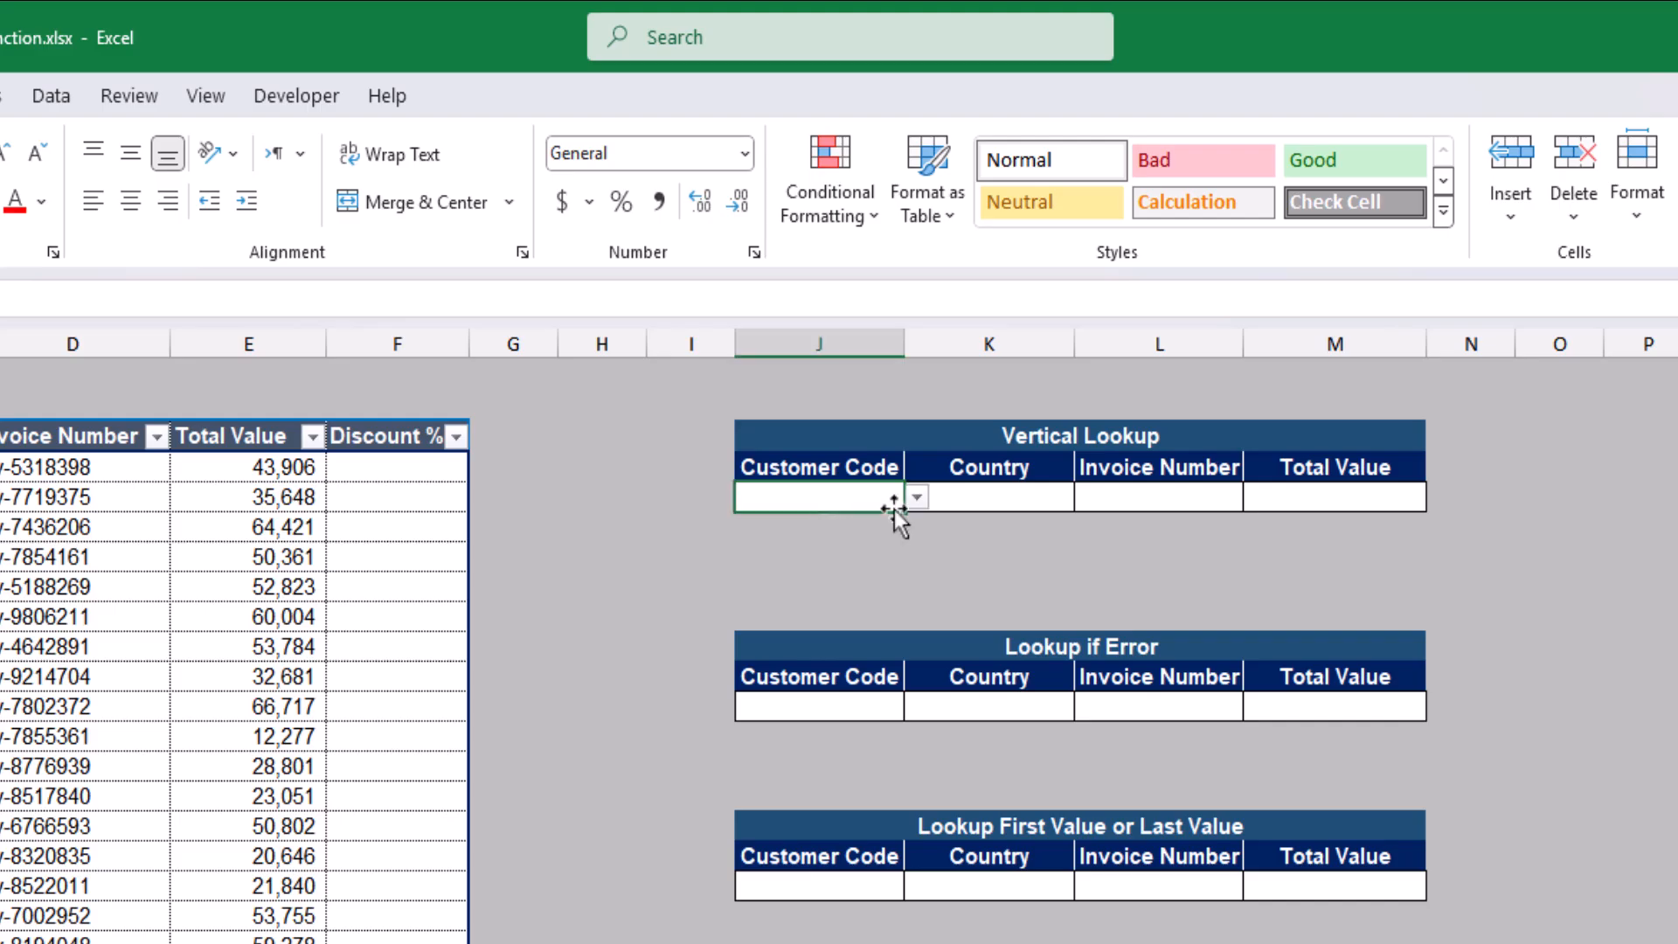
pyautogui.click(925, 507)
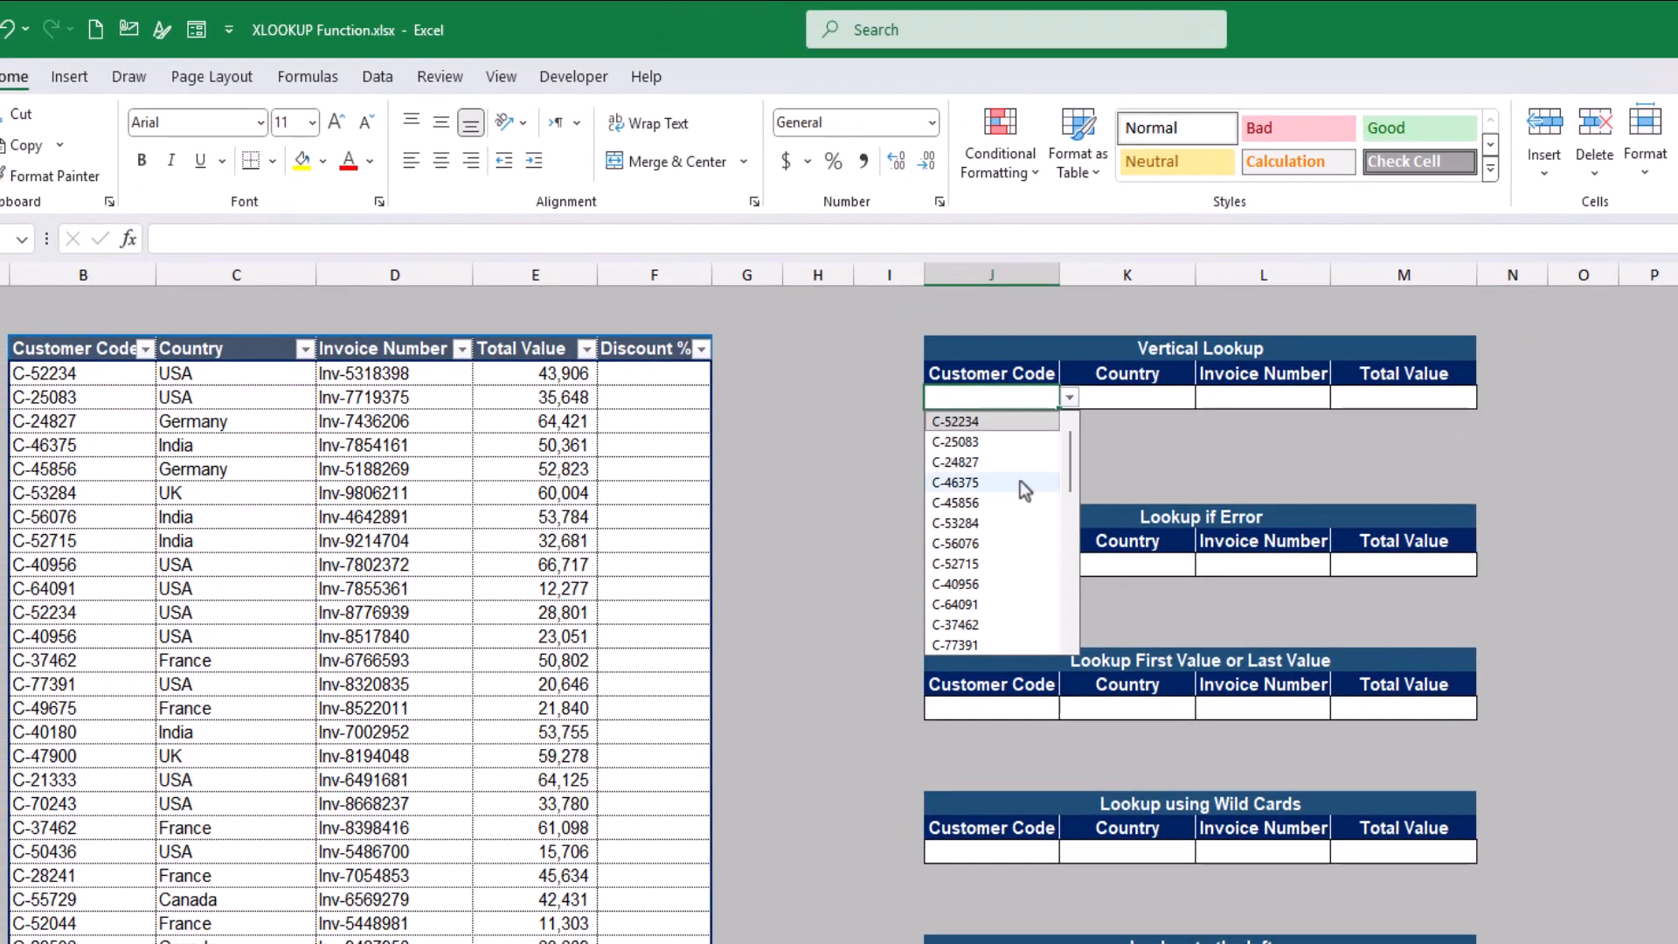
pyautogui.click(986, 468)
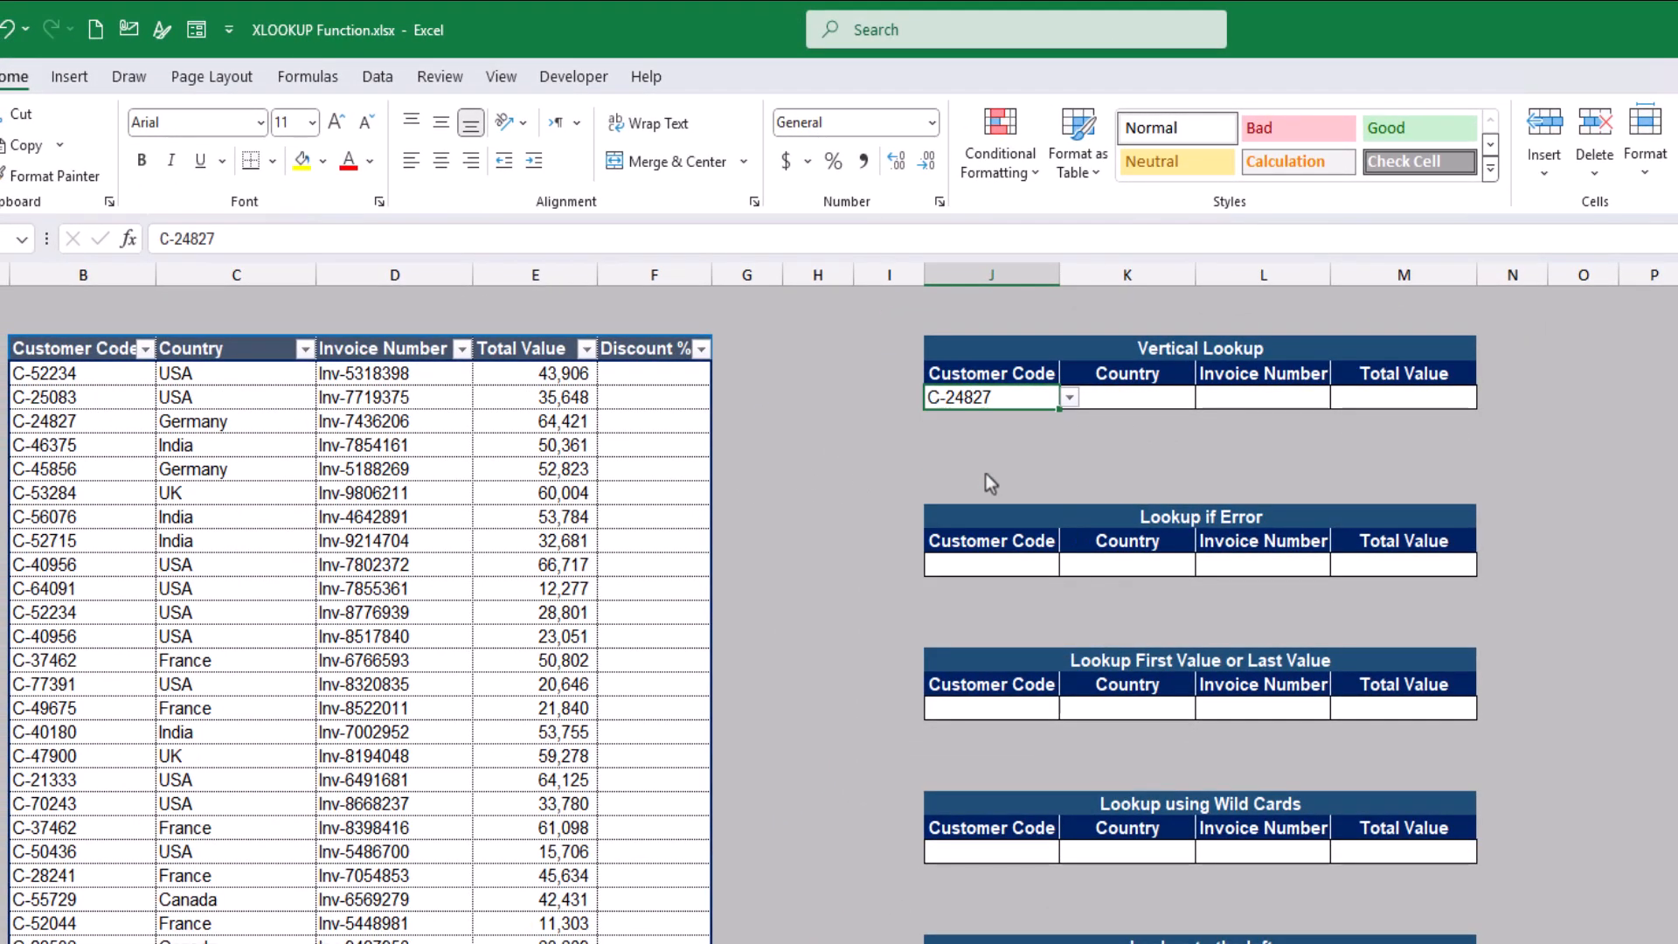
# Enter =XLOOKUP(J5,B3:B50,C3:C50) in the Vertical Lookup table's Country cell K5
pyautogui.click(1110, 400)
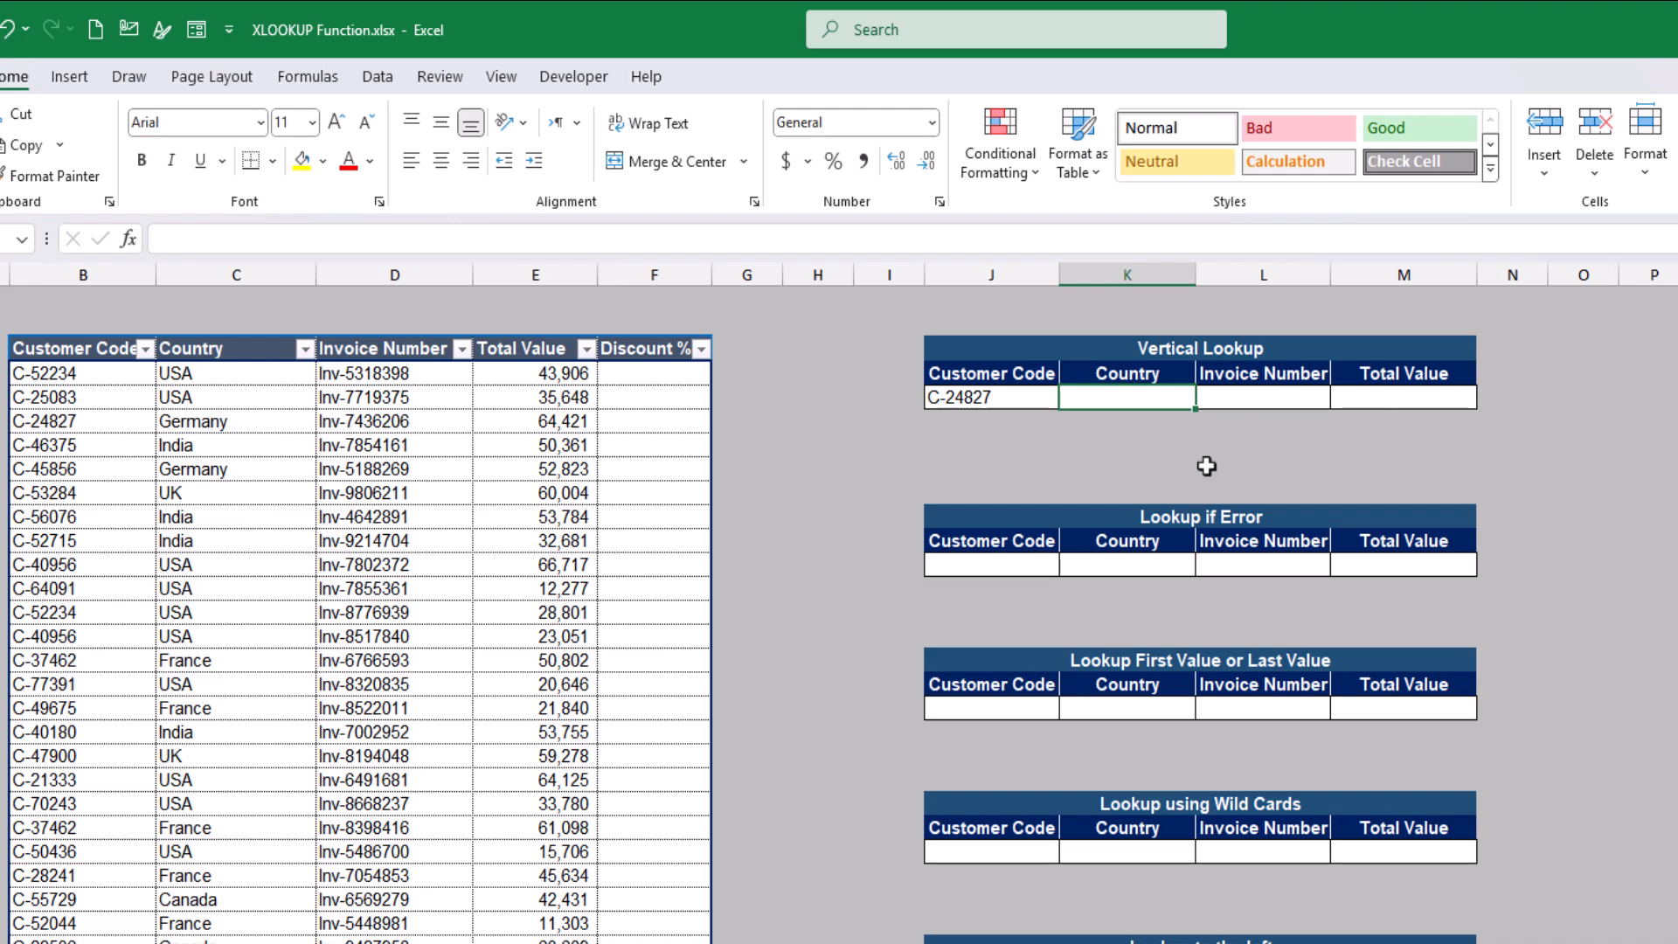
pyautogui.write('=XLOOKUP(')
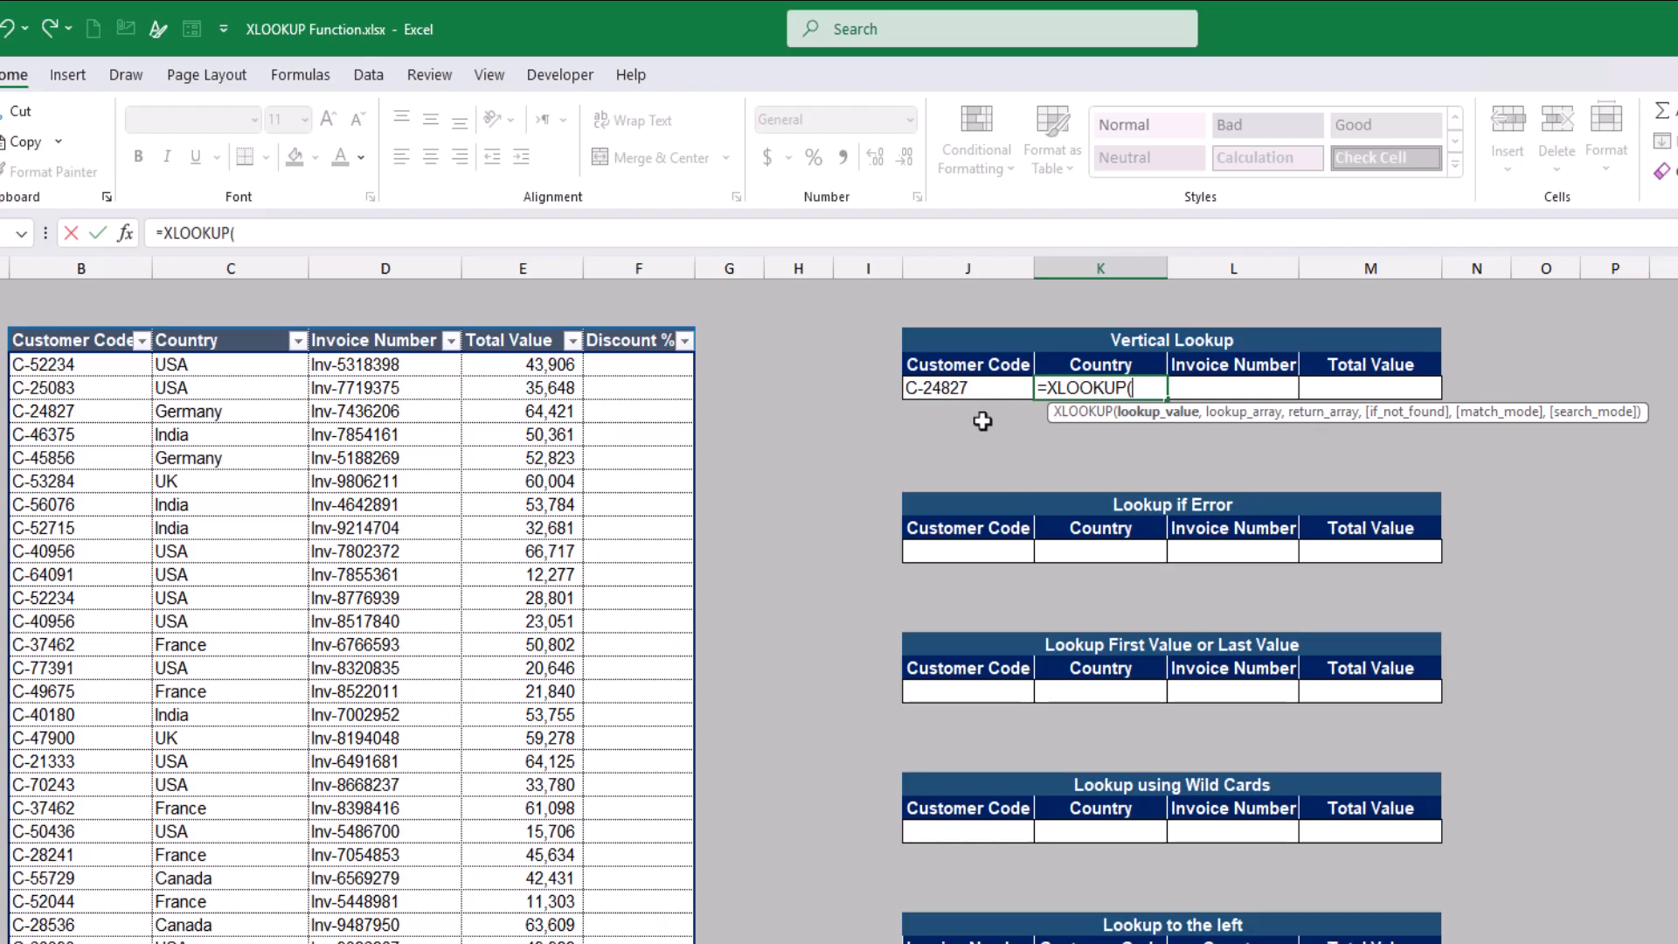
pyautogui.click(991, 390)
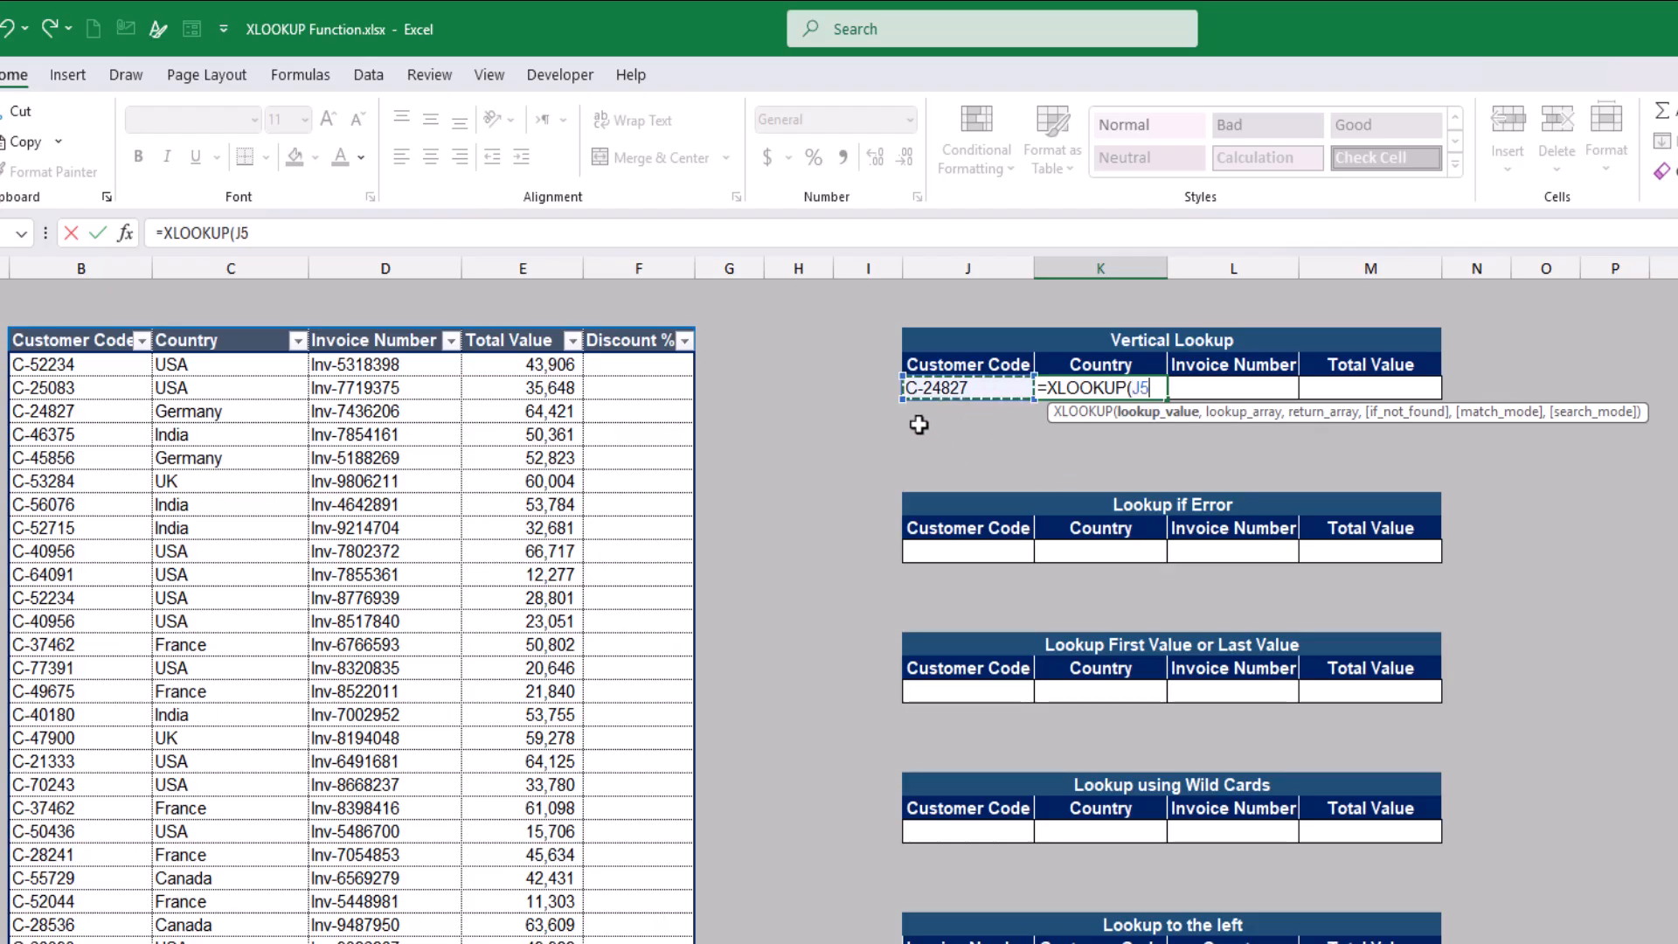
pyautogui.write(',')
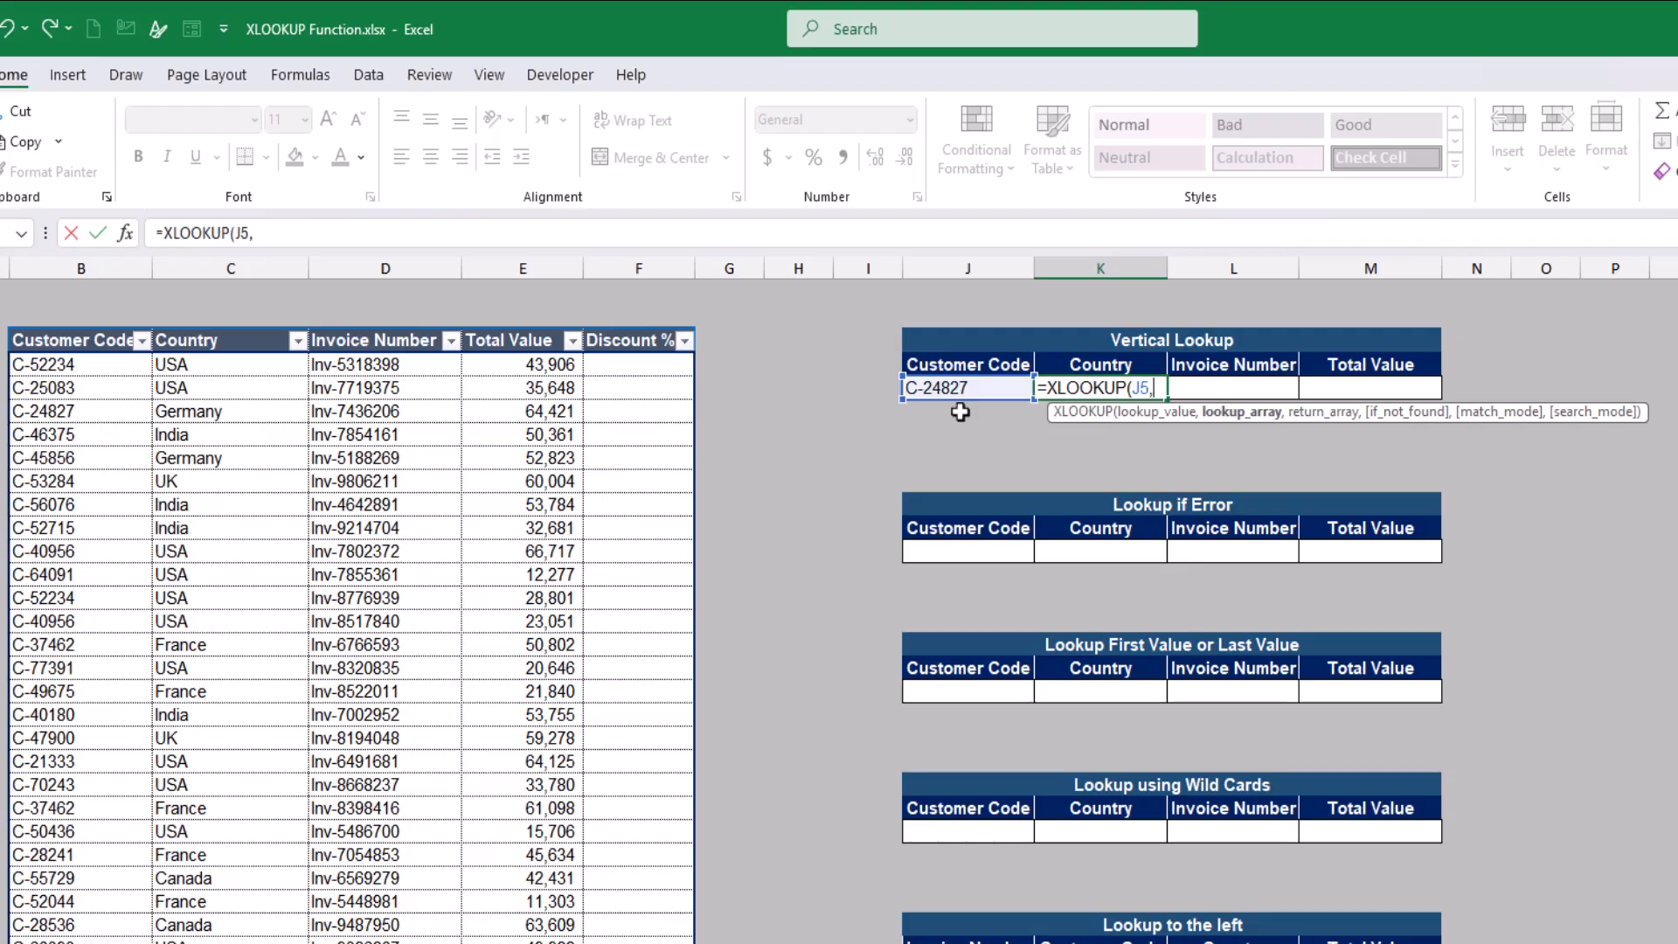
pyautogui.click(98, 339)
pyautogui.hotkey('ctrl', 'shift', 'Down')
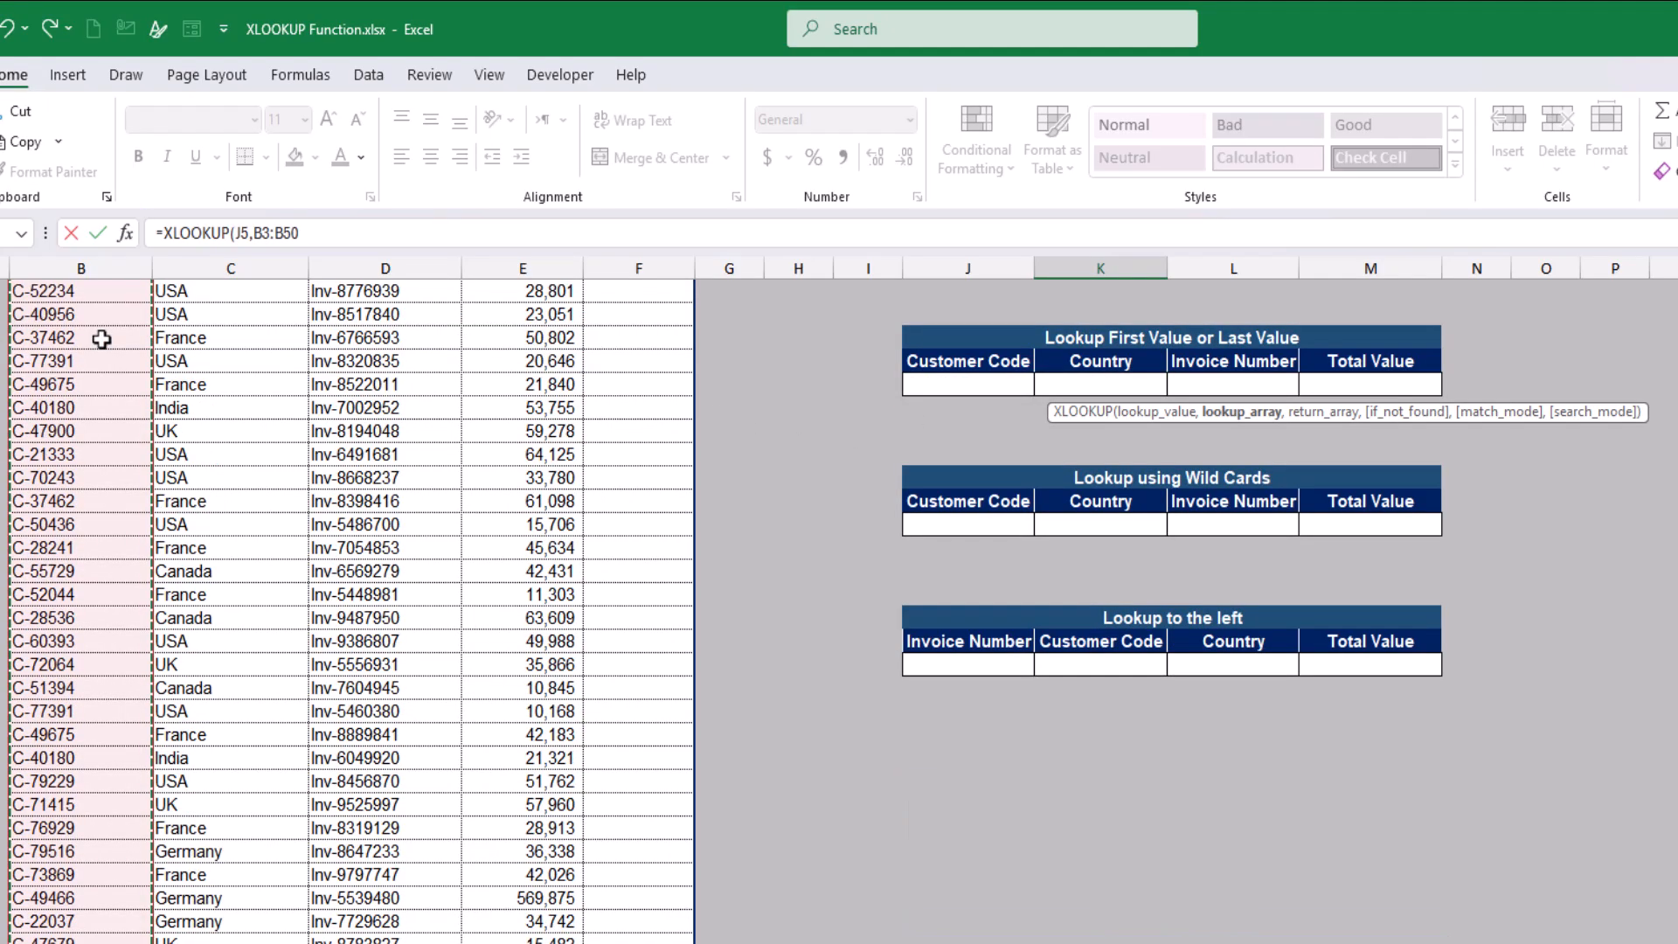
pyautogui.write(',')
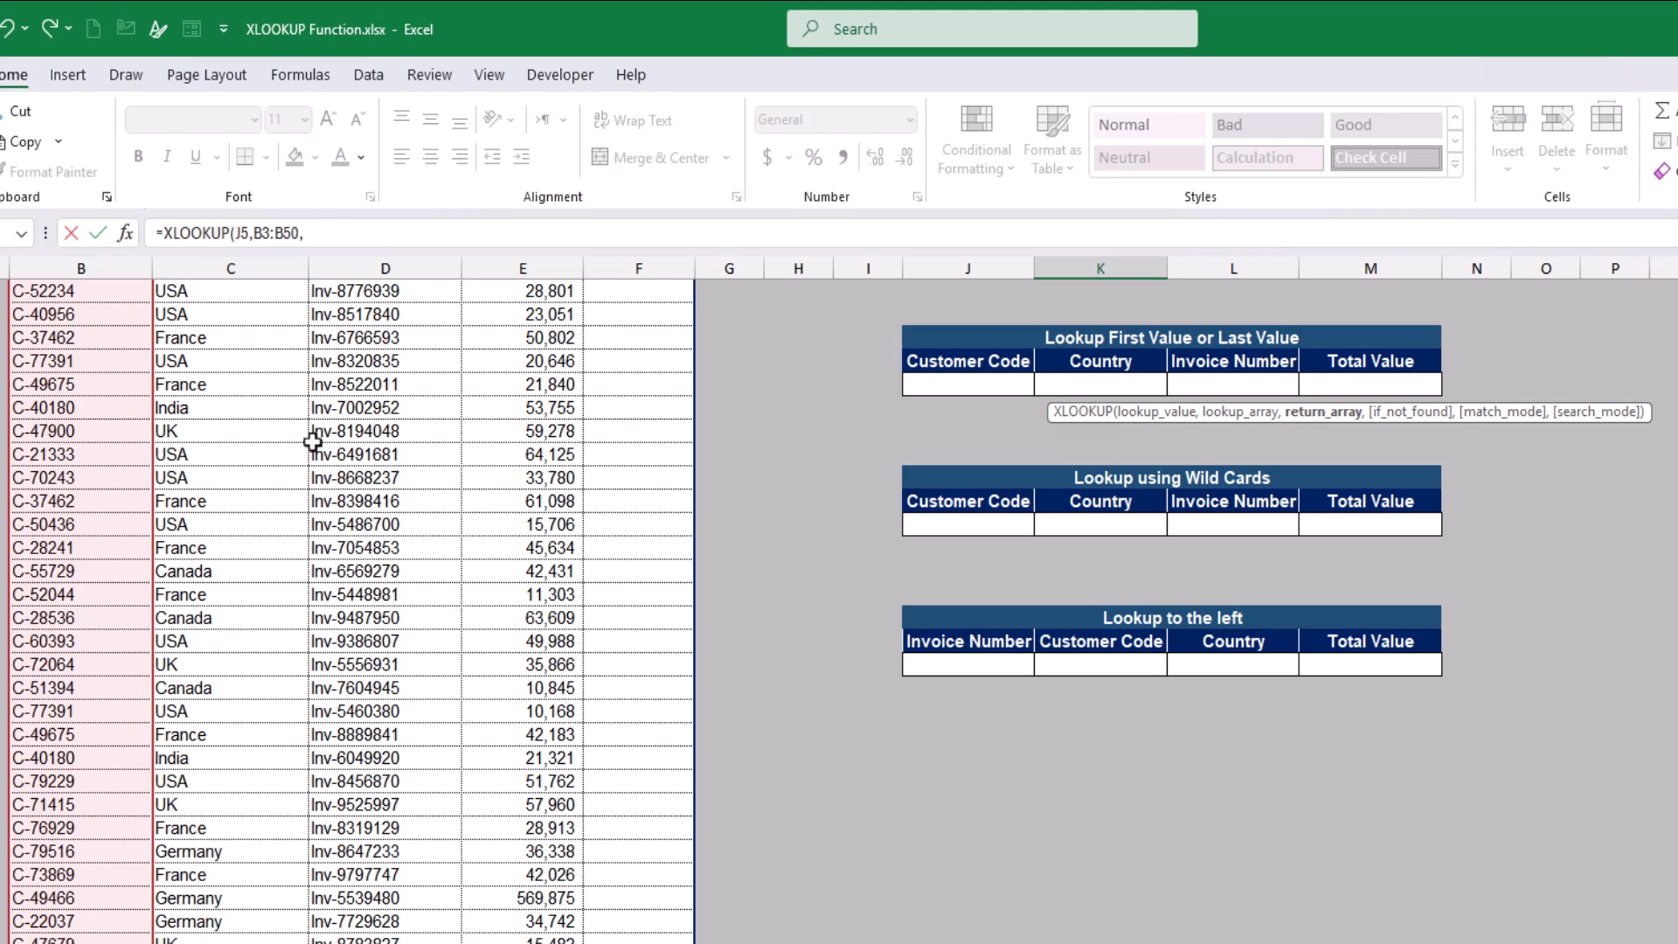
pyautogui.click(253, 375)
pyautogui.hotkey('ctrl', 'Up')
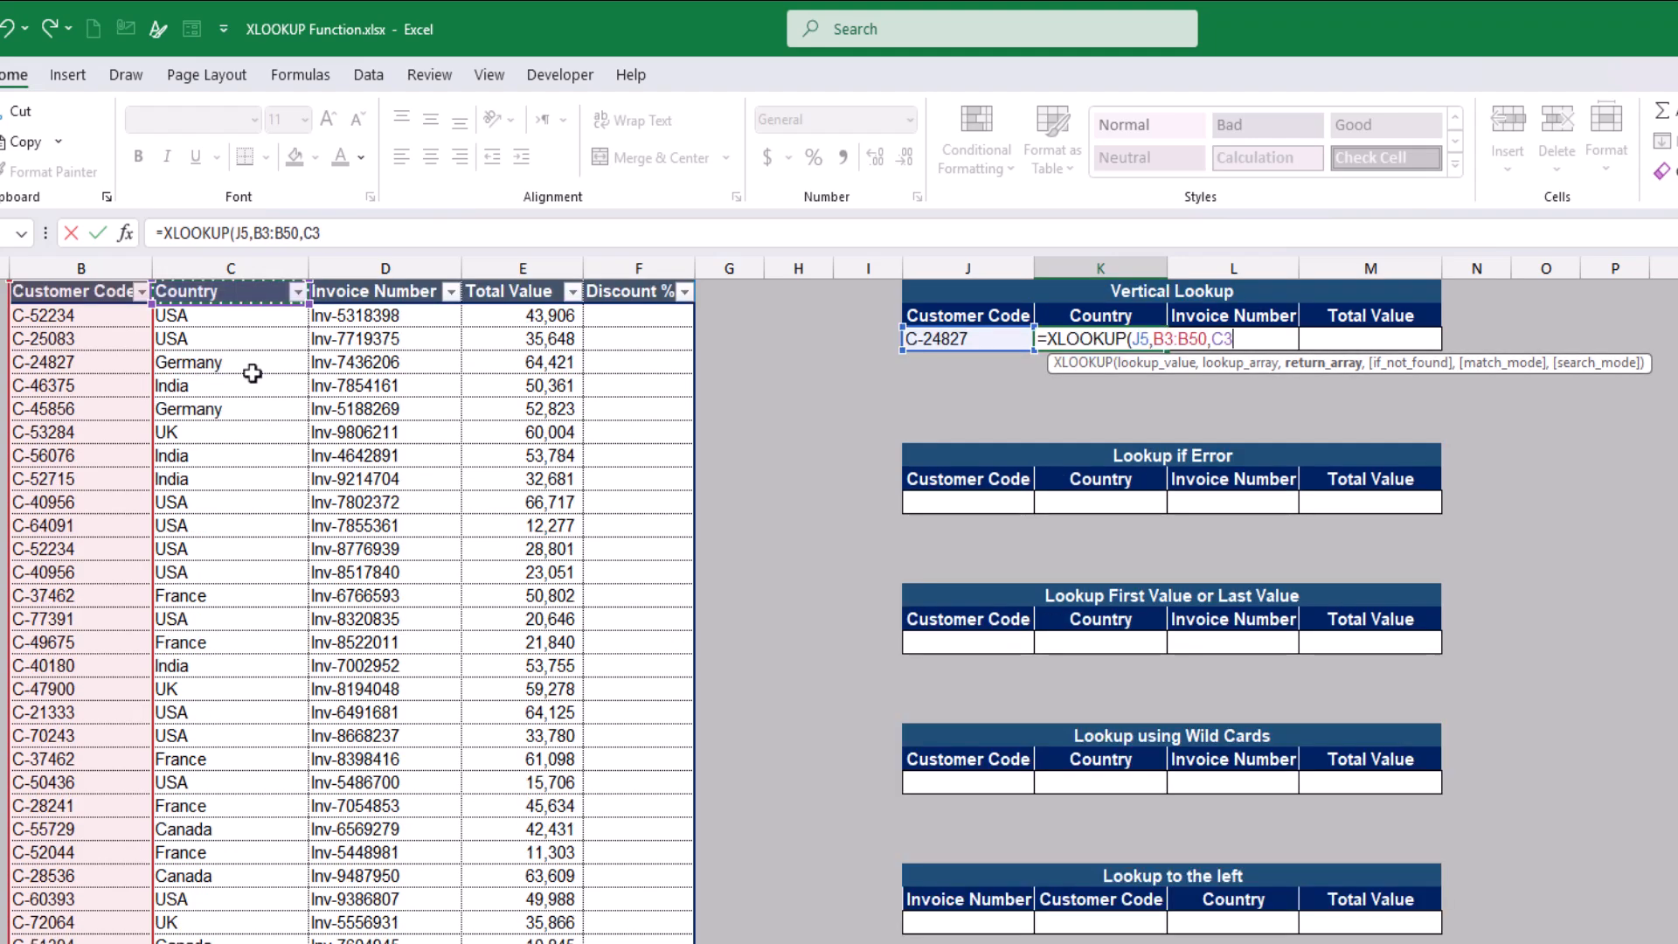
pyautogui.hotkey('ctrl', 'shift', 'Down')
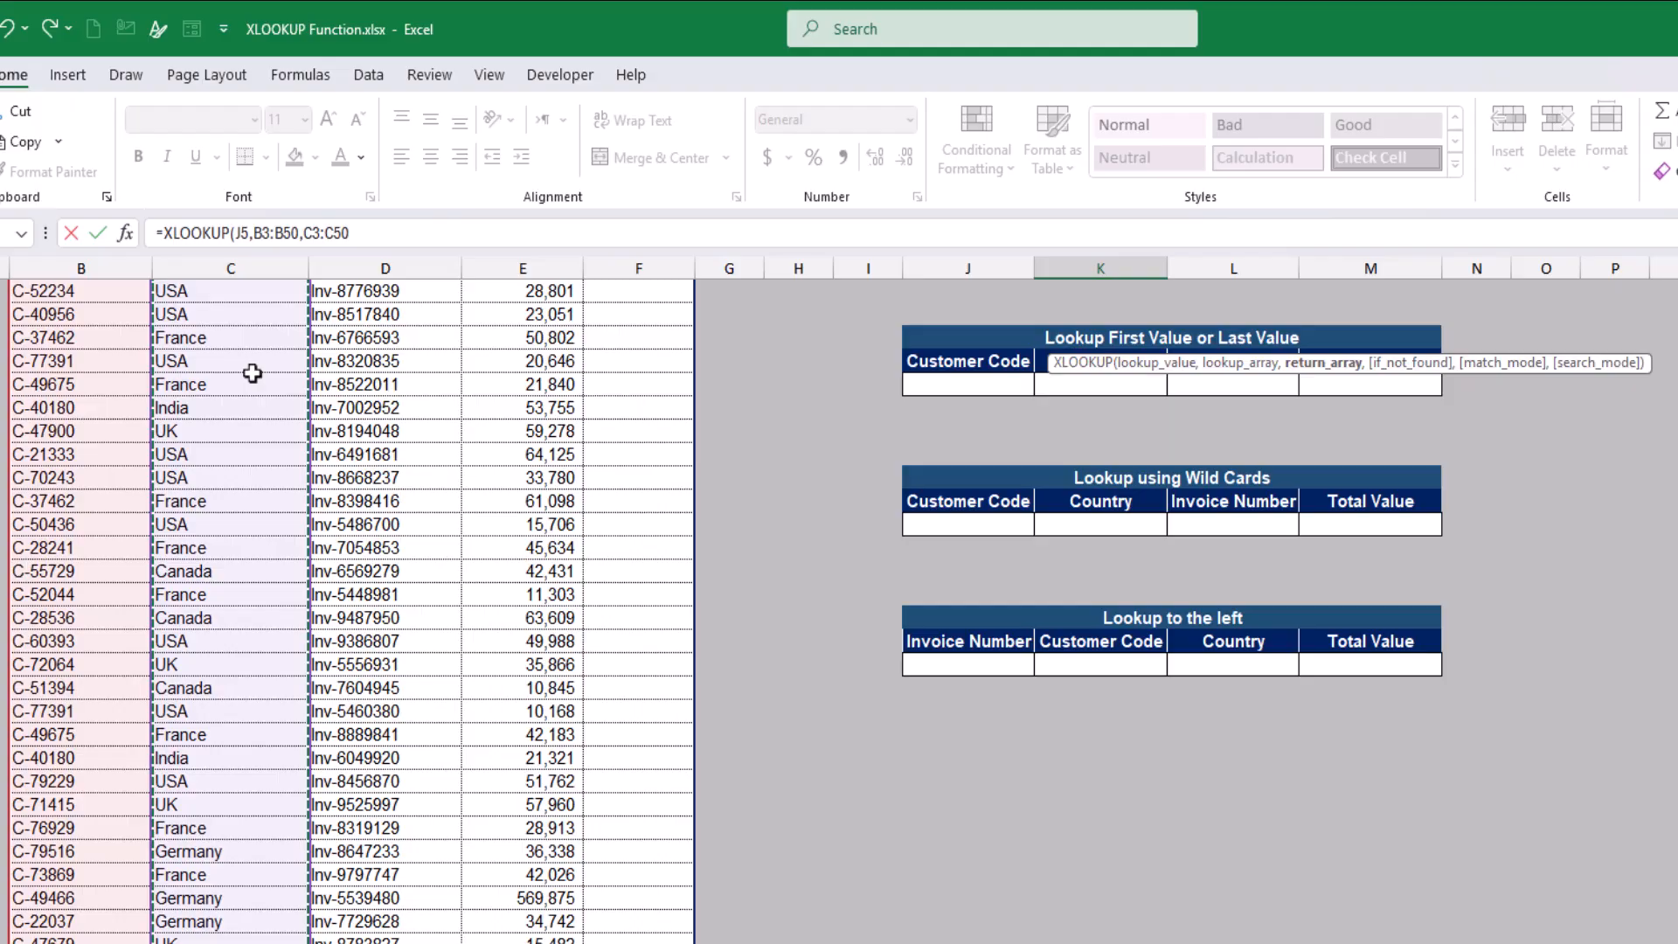
pyautogui.write(')')
pyautogui.press('Return')
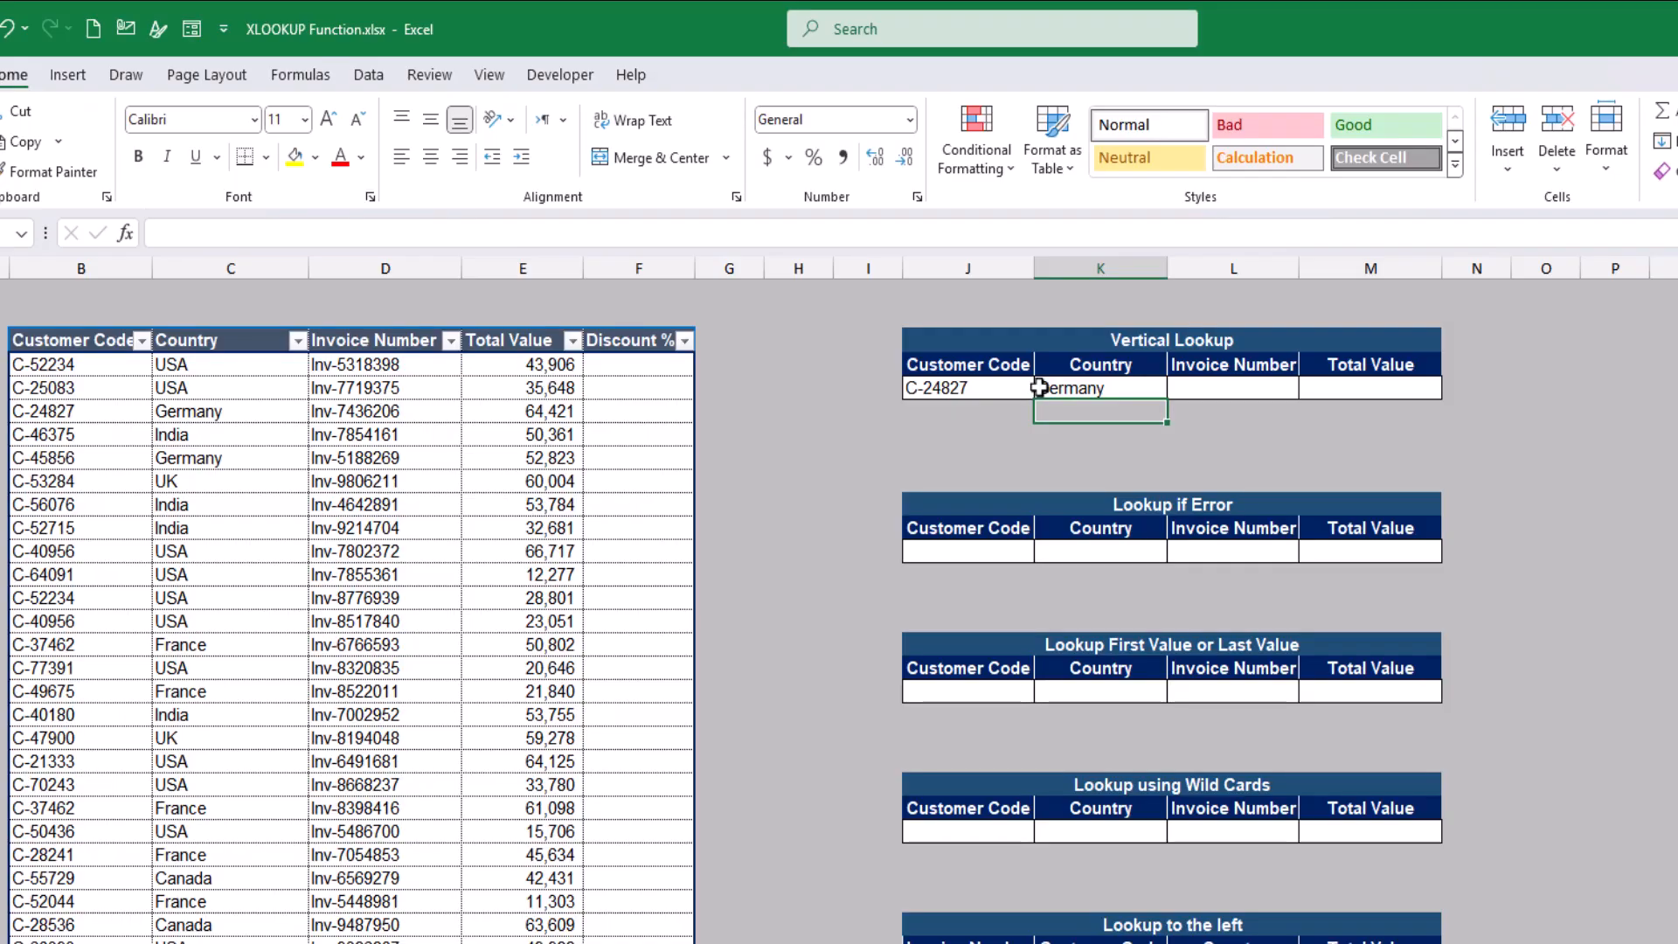
# Make the lookup value $J$5 and lookup array $B$3:$B$50 absolute in K5's formula, and fill it across to M5
pyautogui.click(1097, 388)
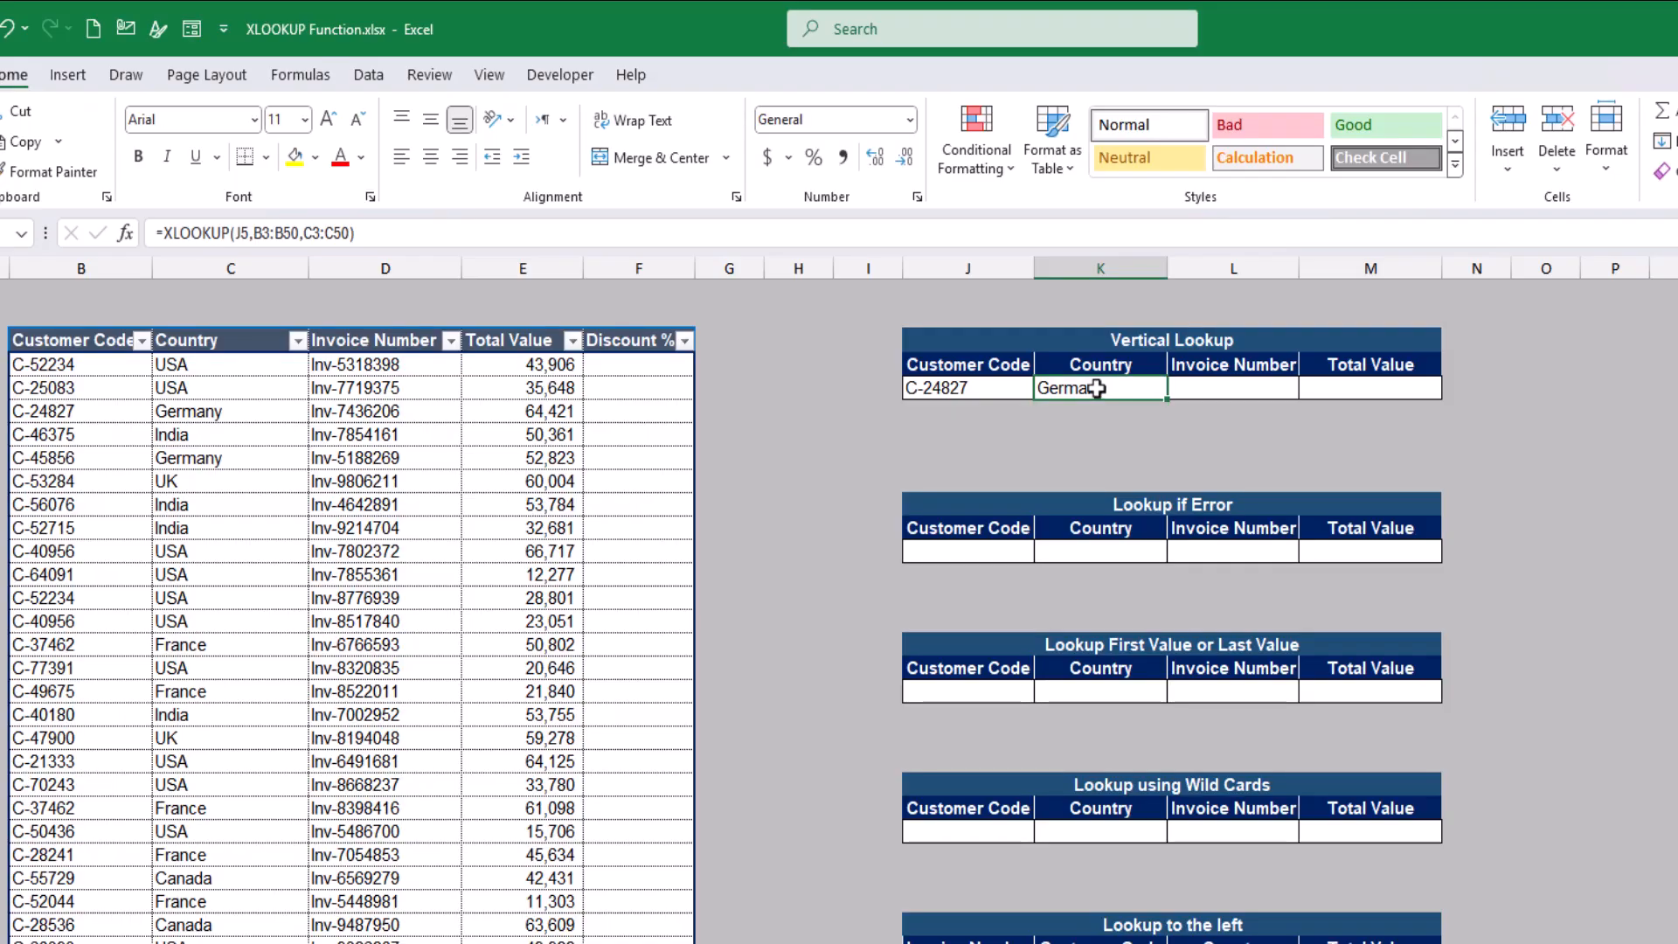
pyautogui.click(240, 234)
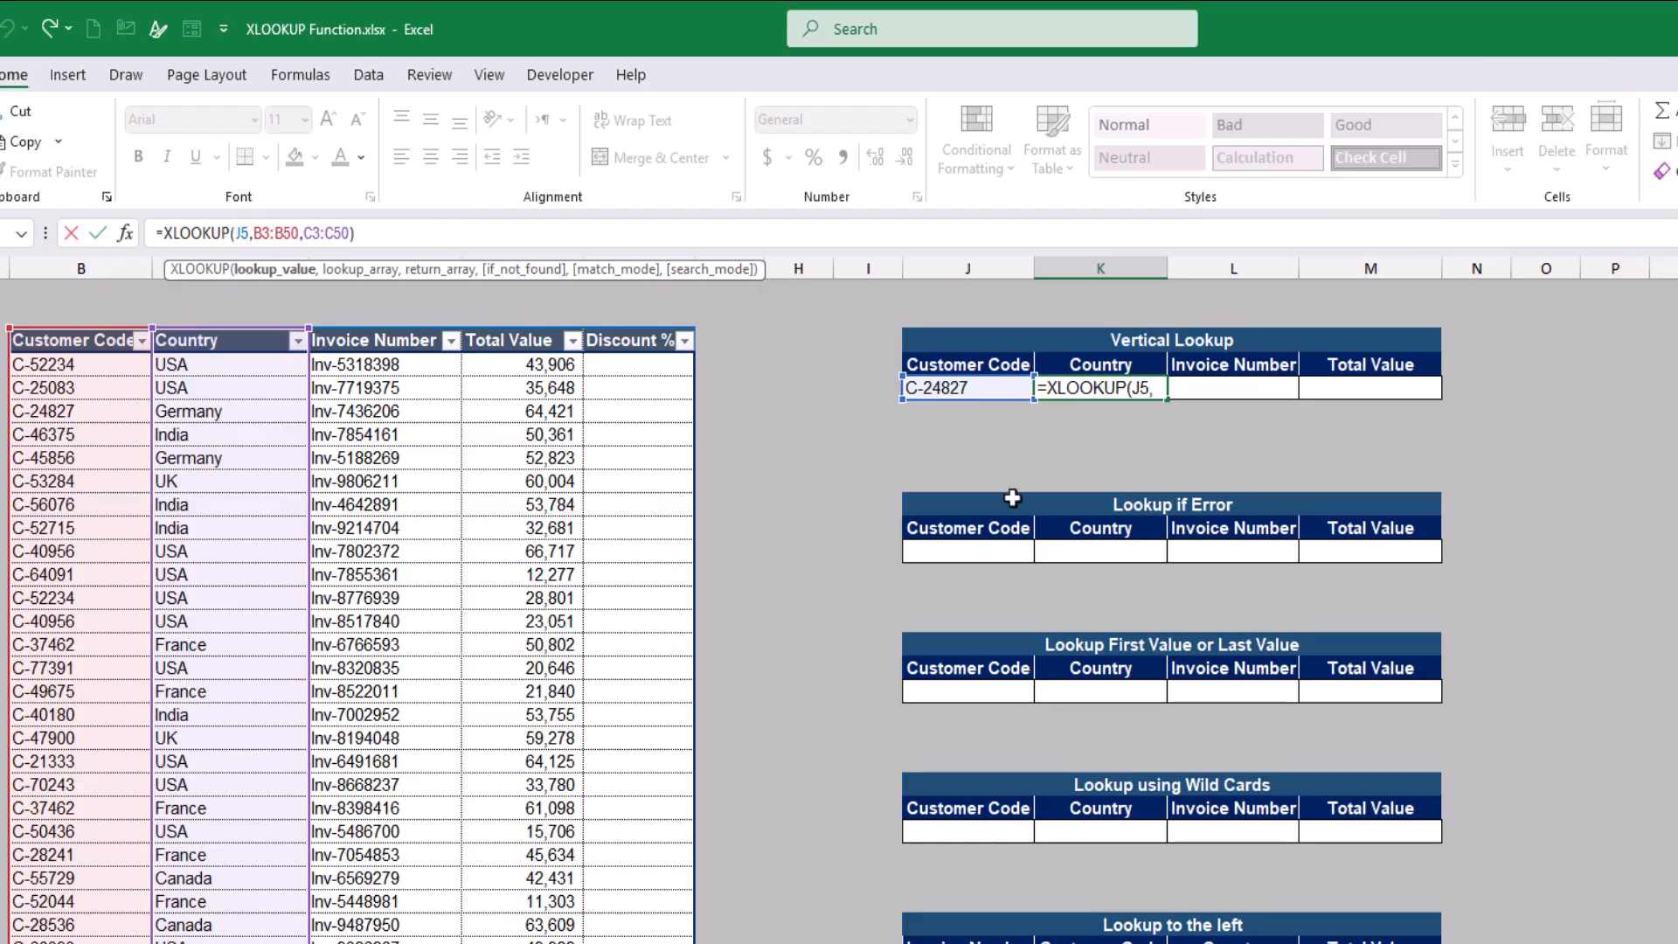
pyautogui.press('F4')
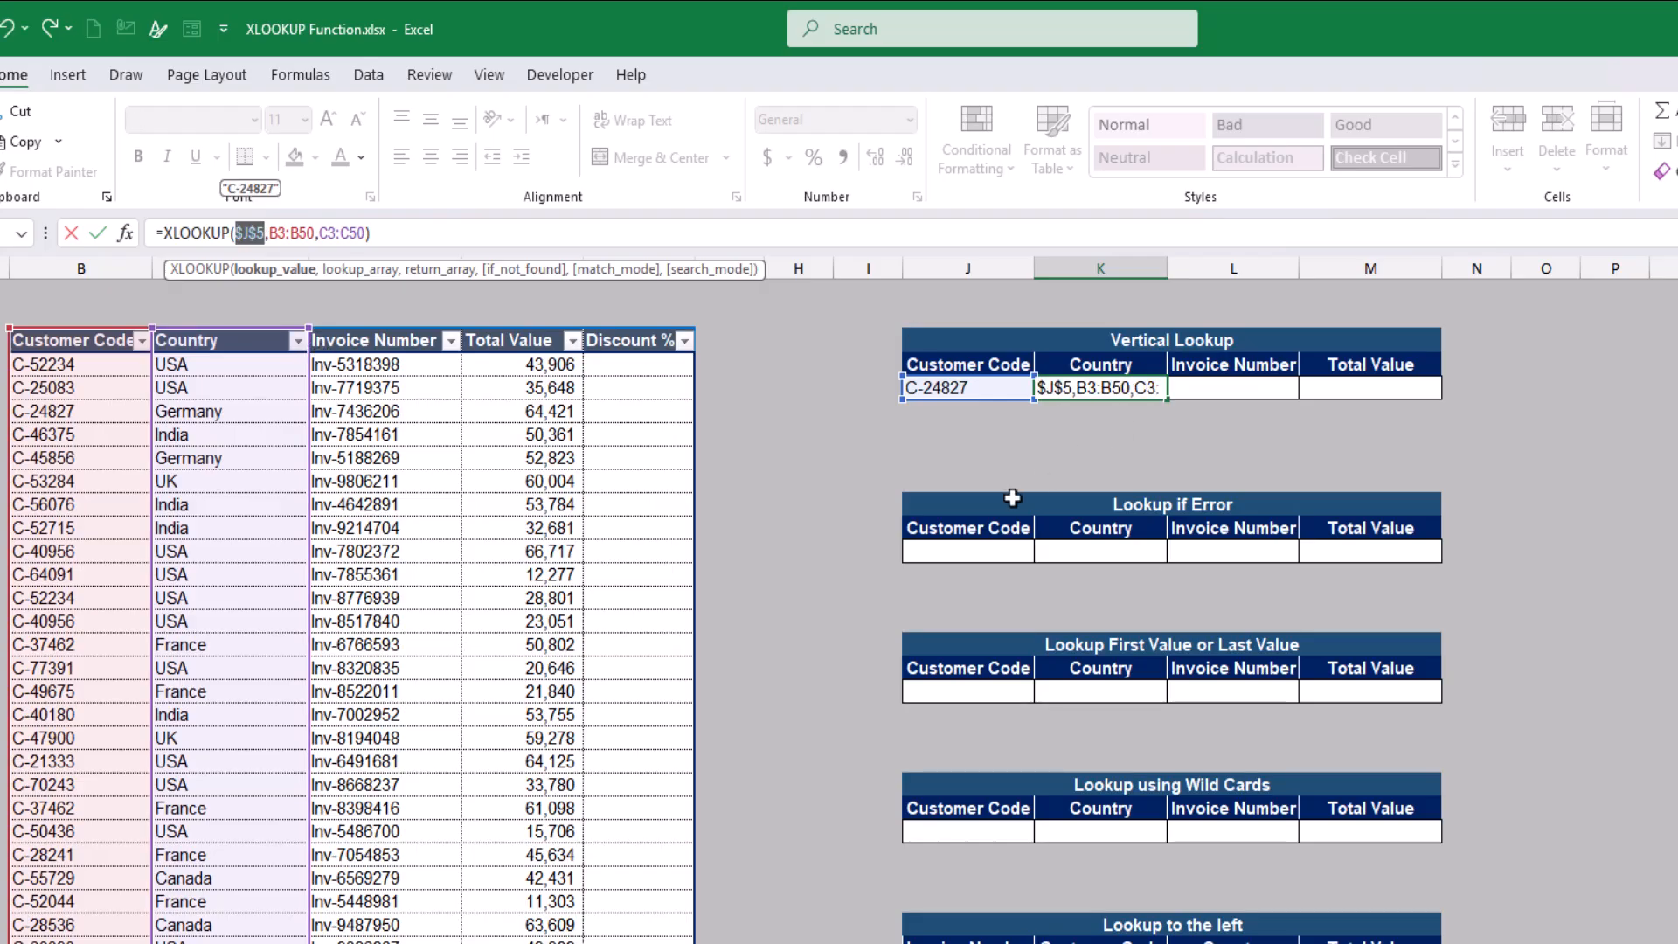
pyautogui.click(381, 271)
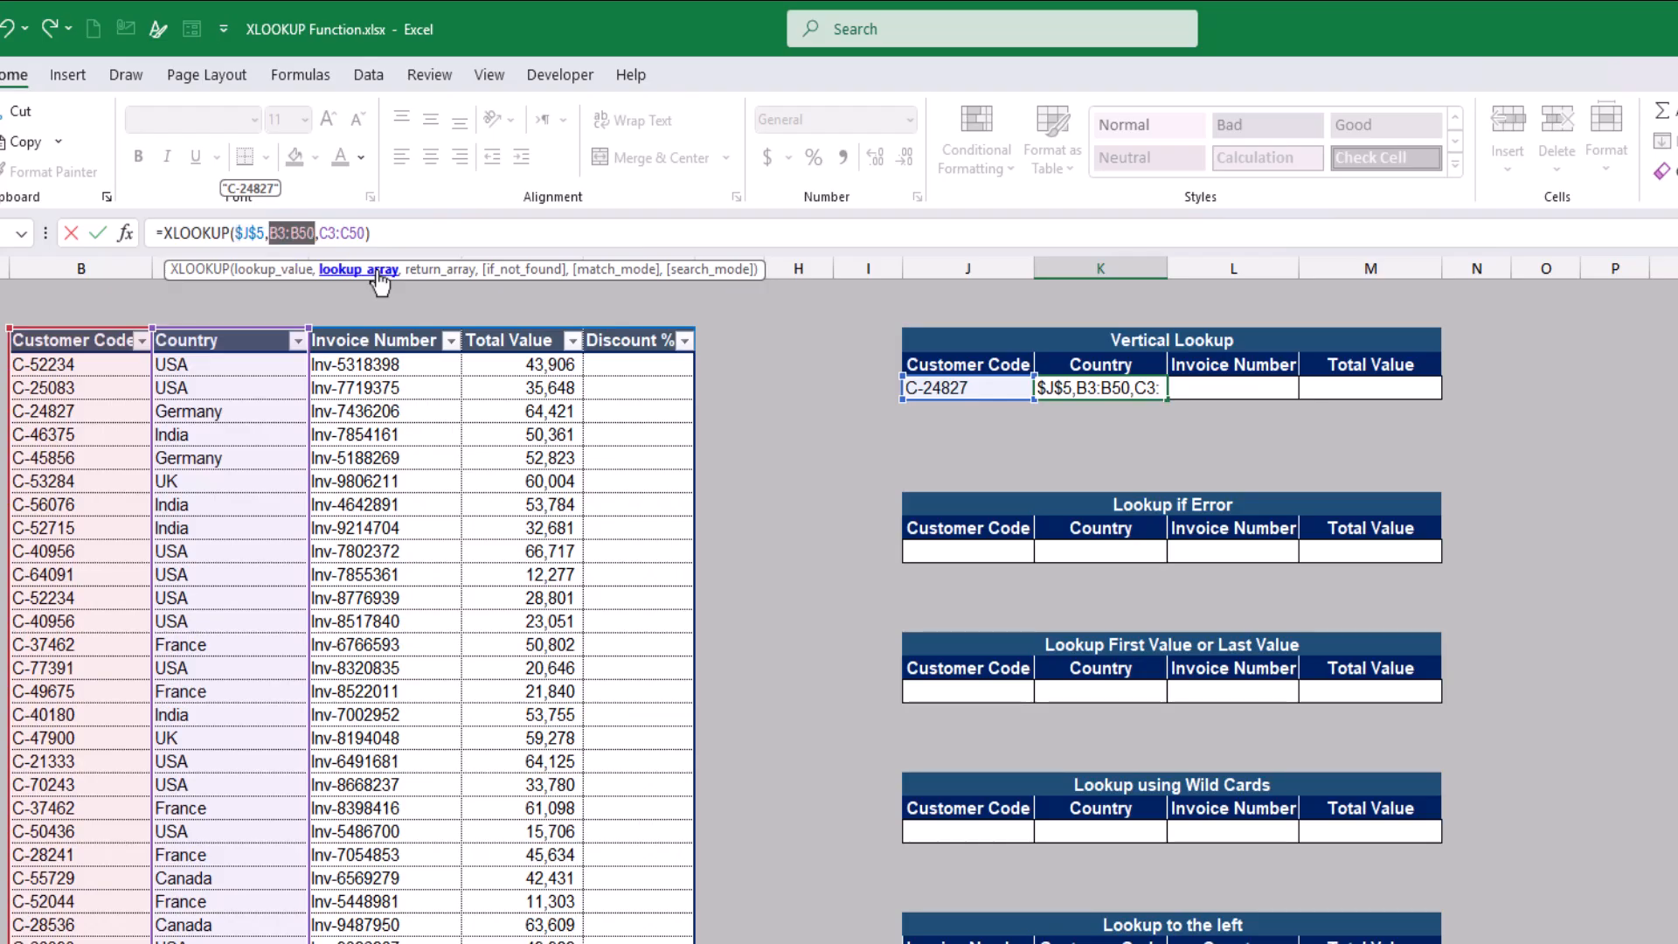
pyautogui.press('F4')
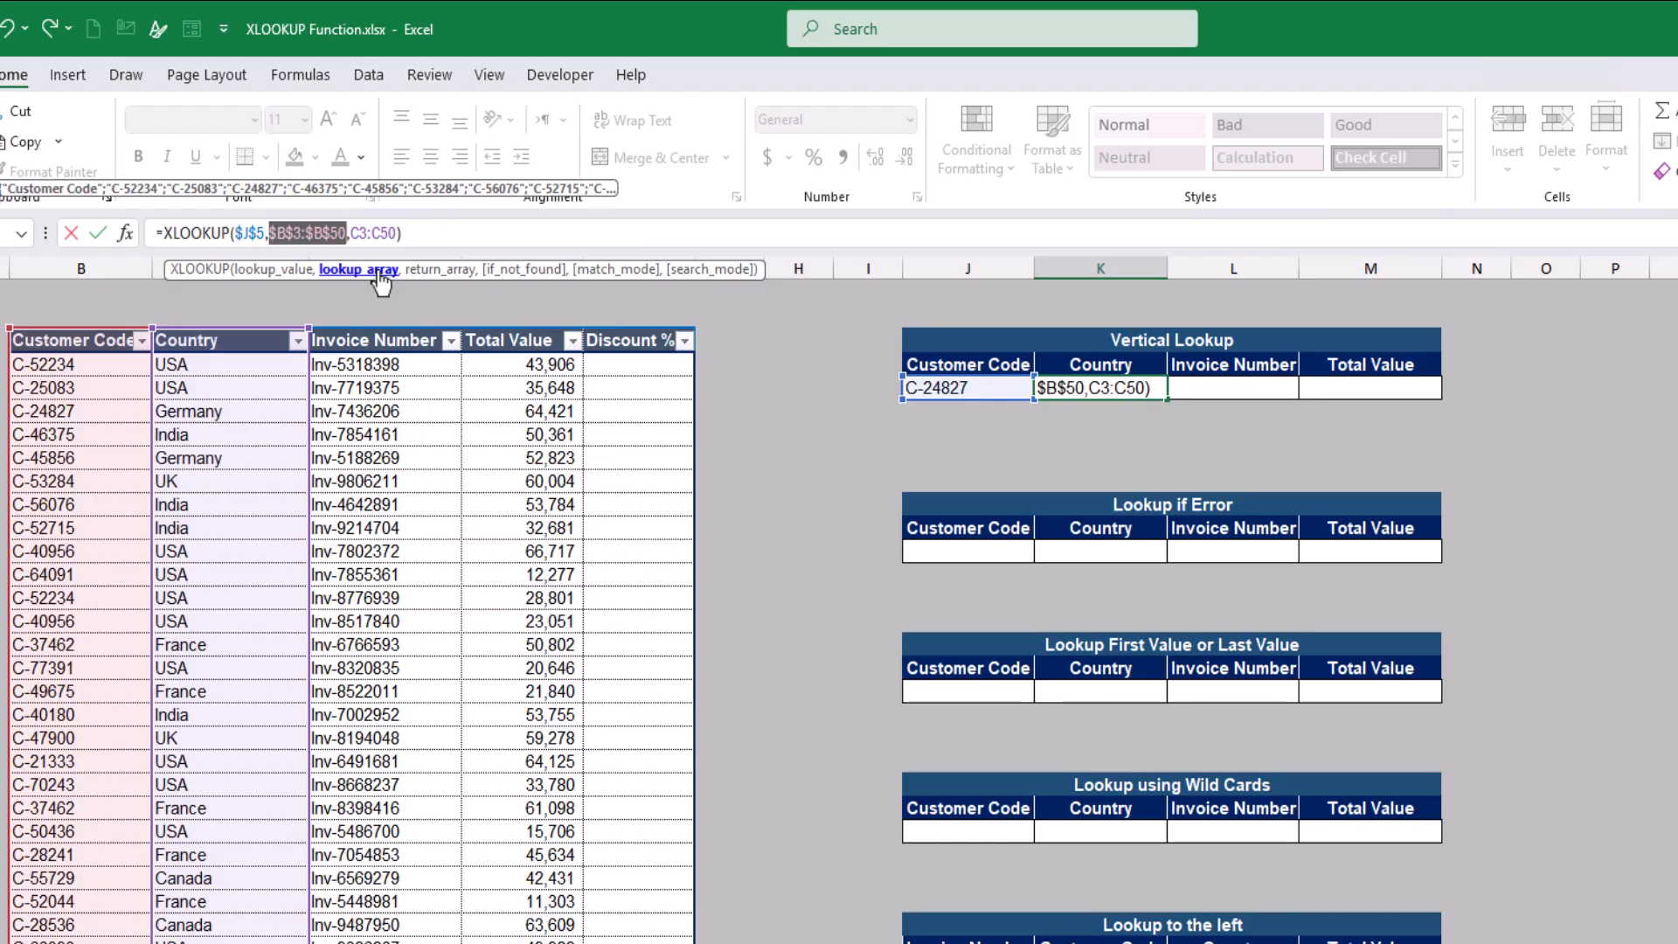
pyautogui.click(382, 233)
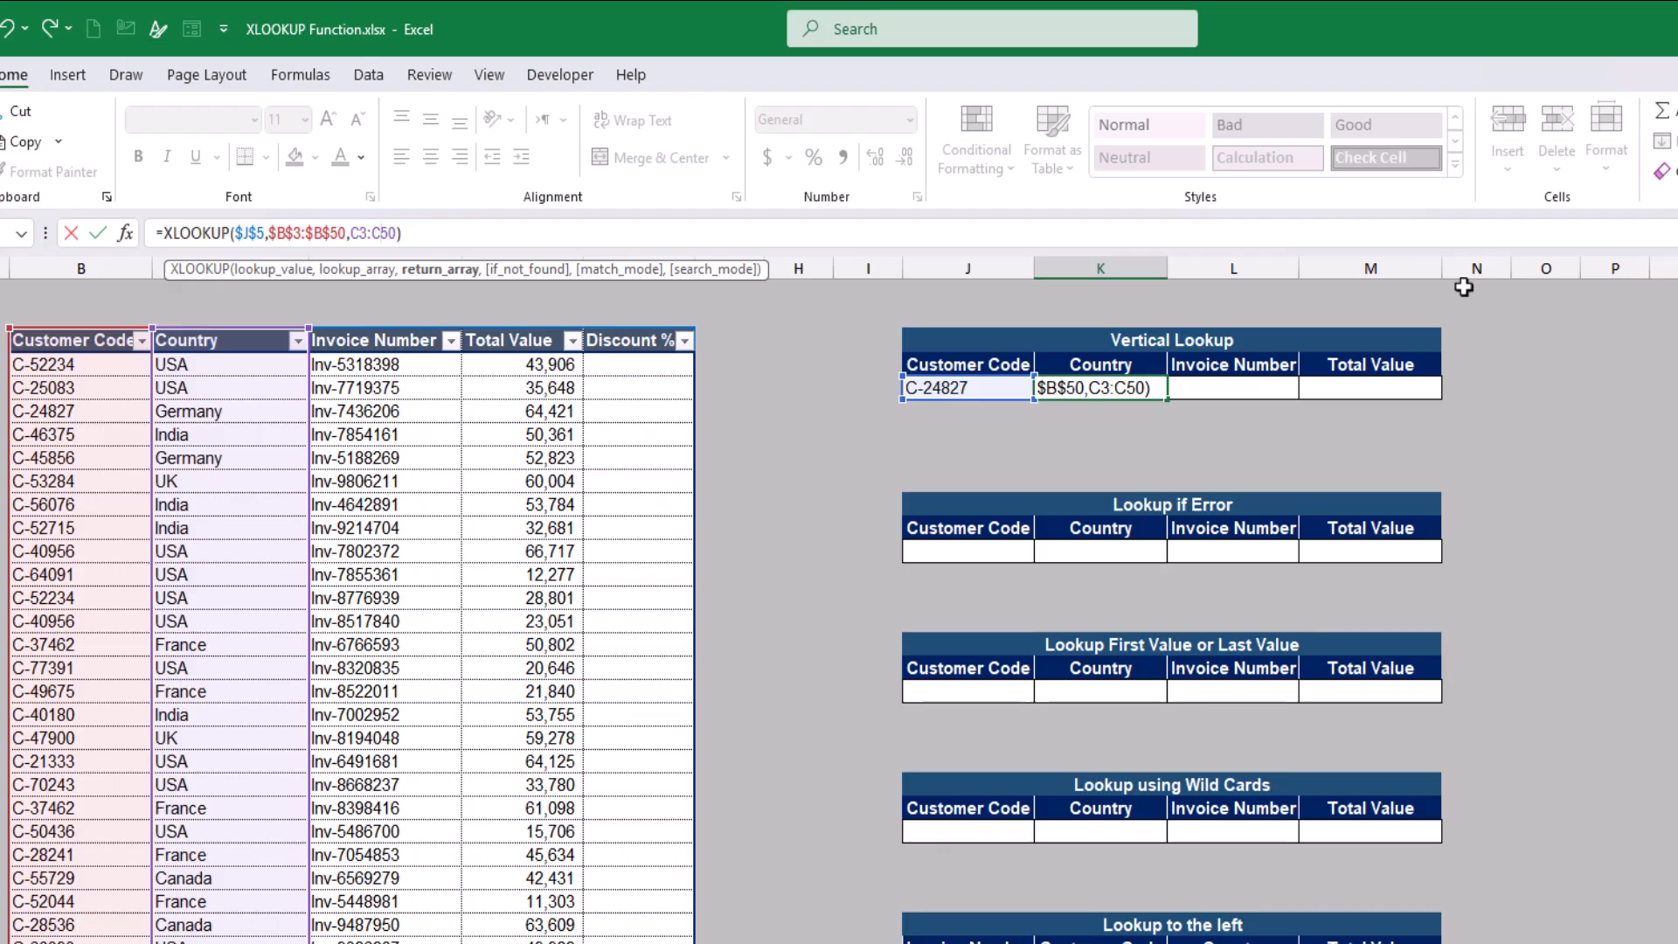
pyautogui.press('Return')
pyautogui.click(1114, 388)
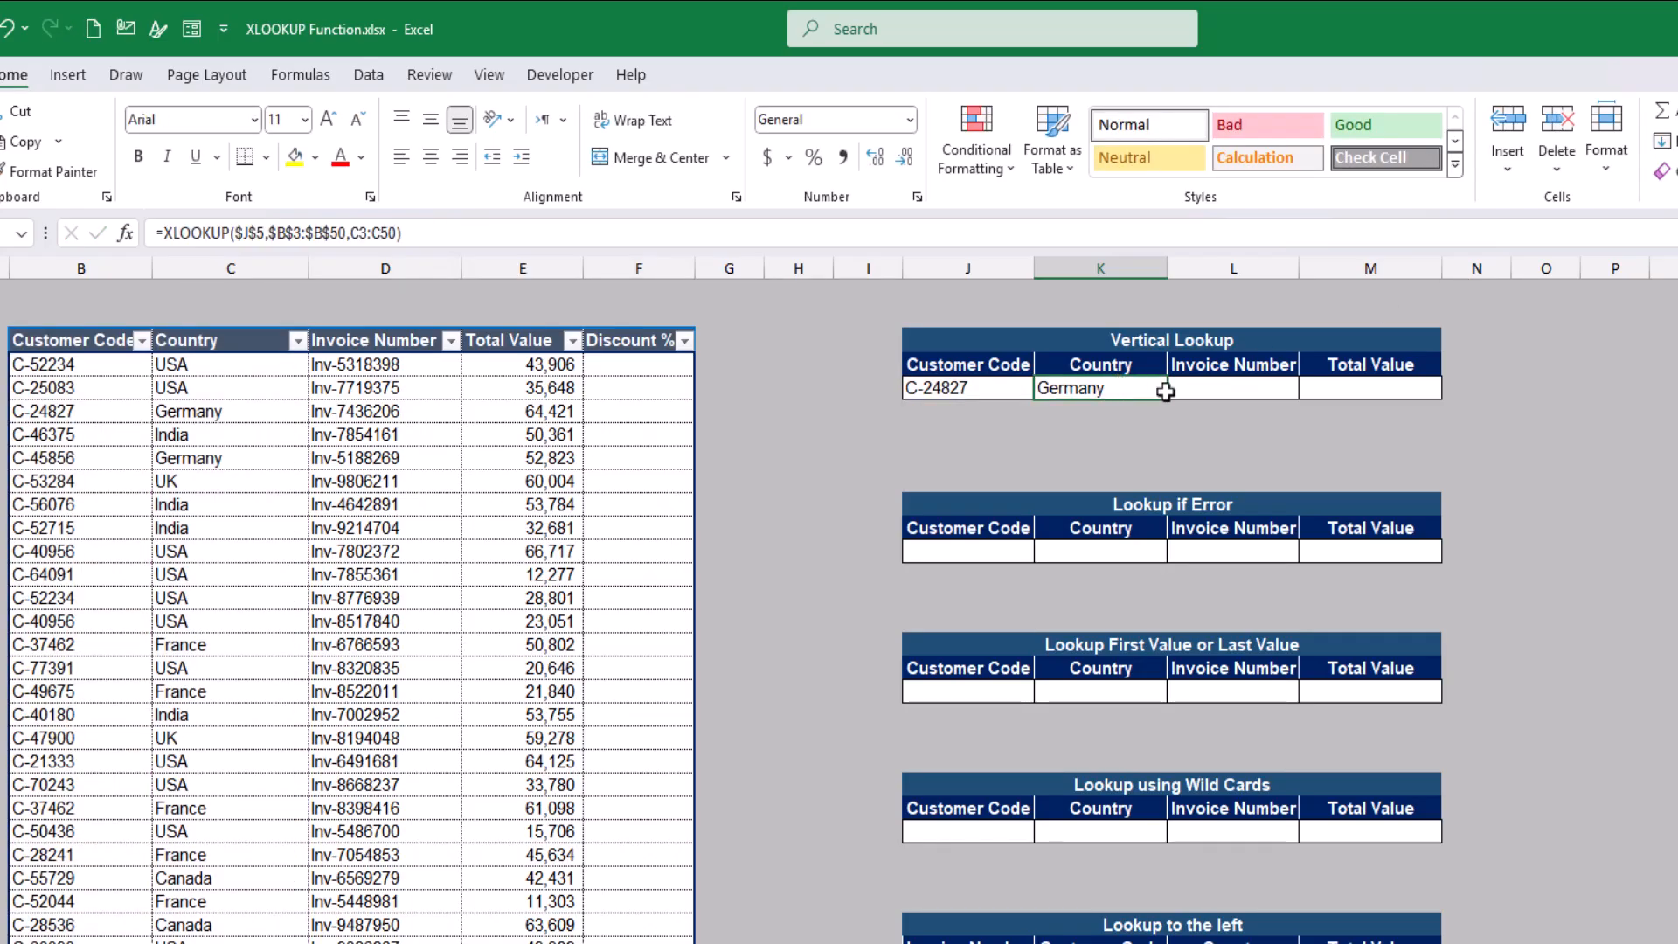
pyautogui.moveTo(1169, 398); pyautogui.dragTo(1472, 400)
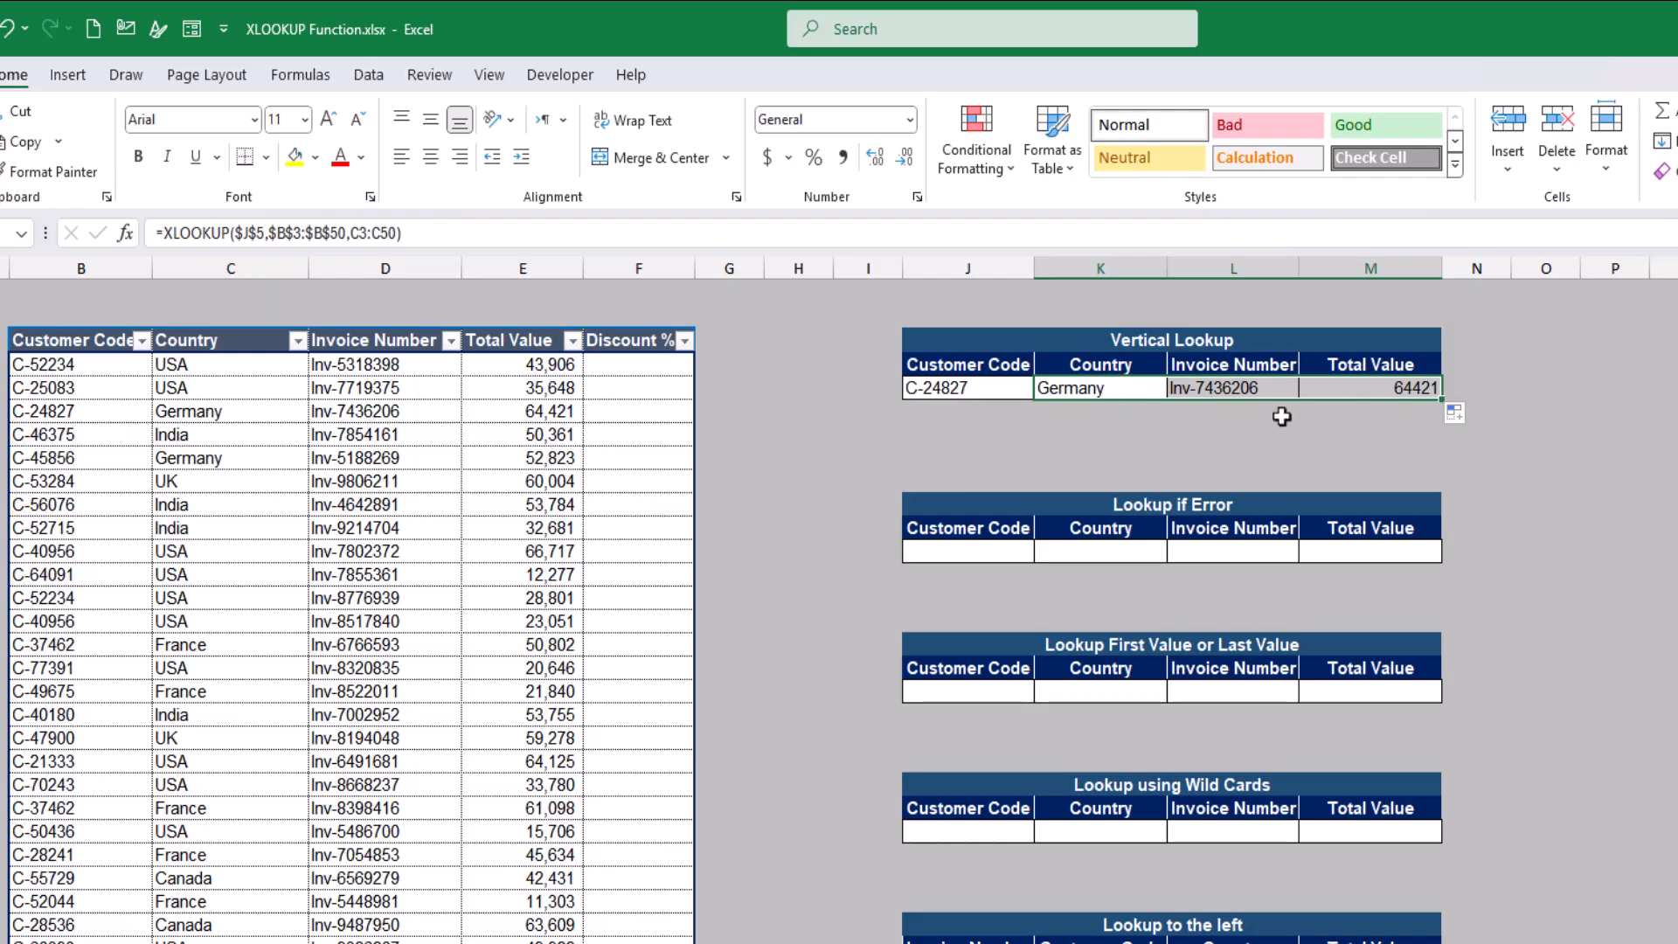
# Change the customer code in J5 to the one from data row 27 to test the vertical lookup
pyautogui.click(971, 391)
pyautogui.click(1045, 389)
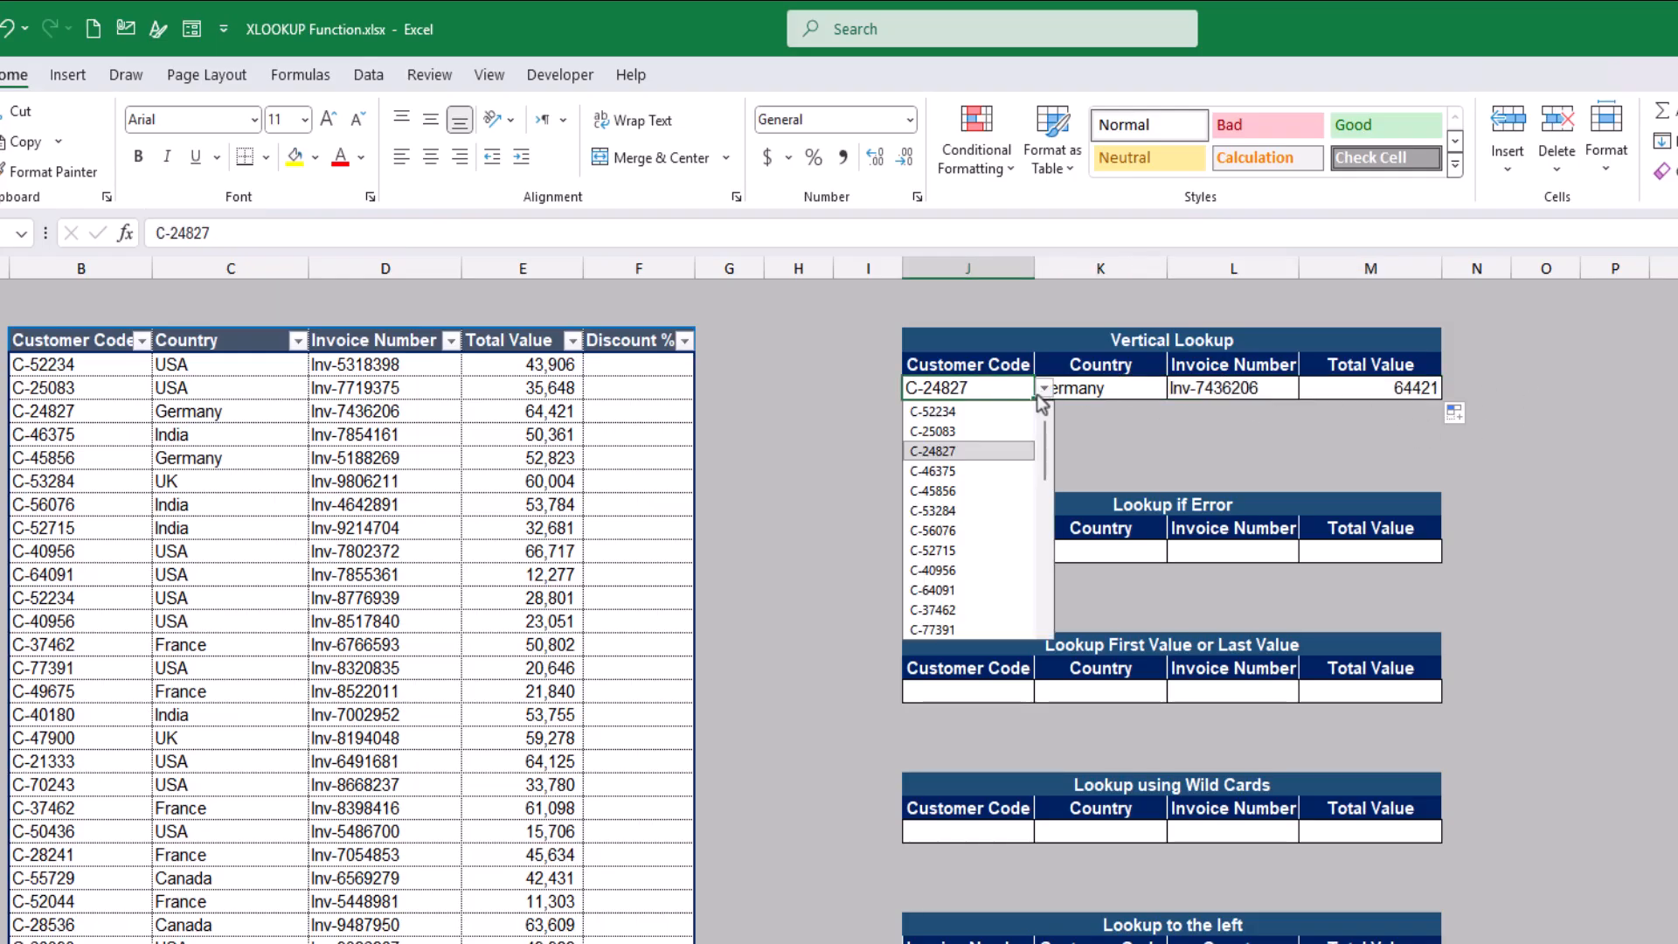
pyautogui.click(978, 514)
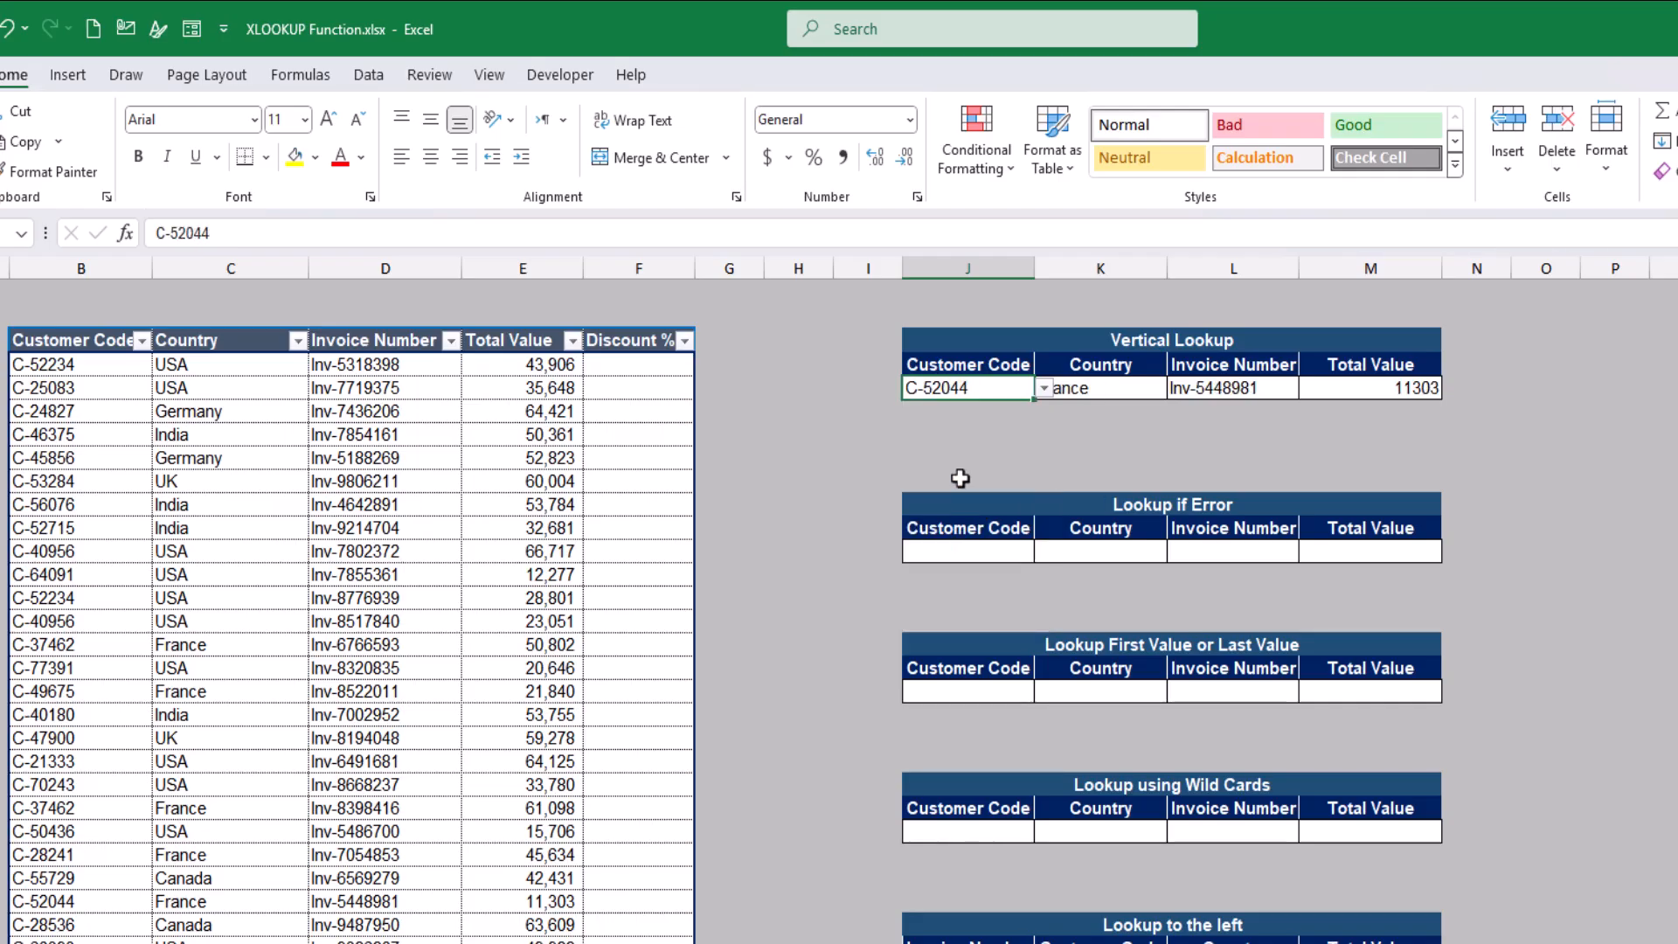
pyautogui.click(1064, 385)
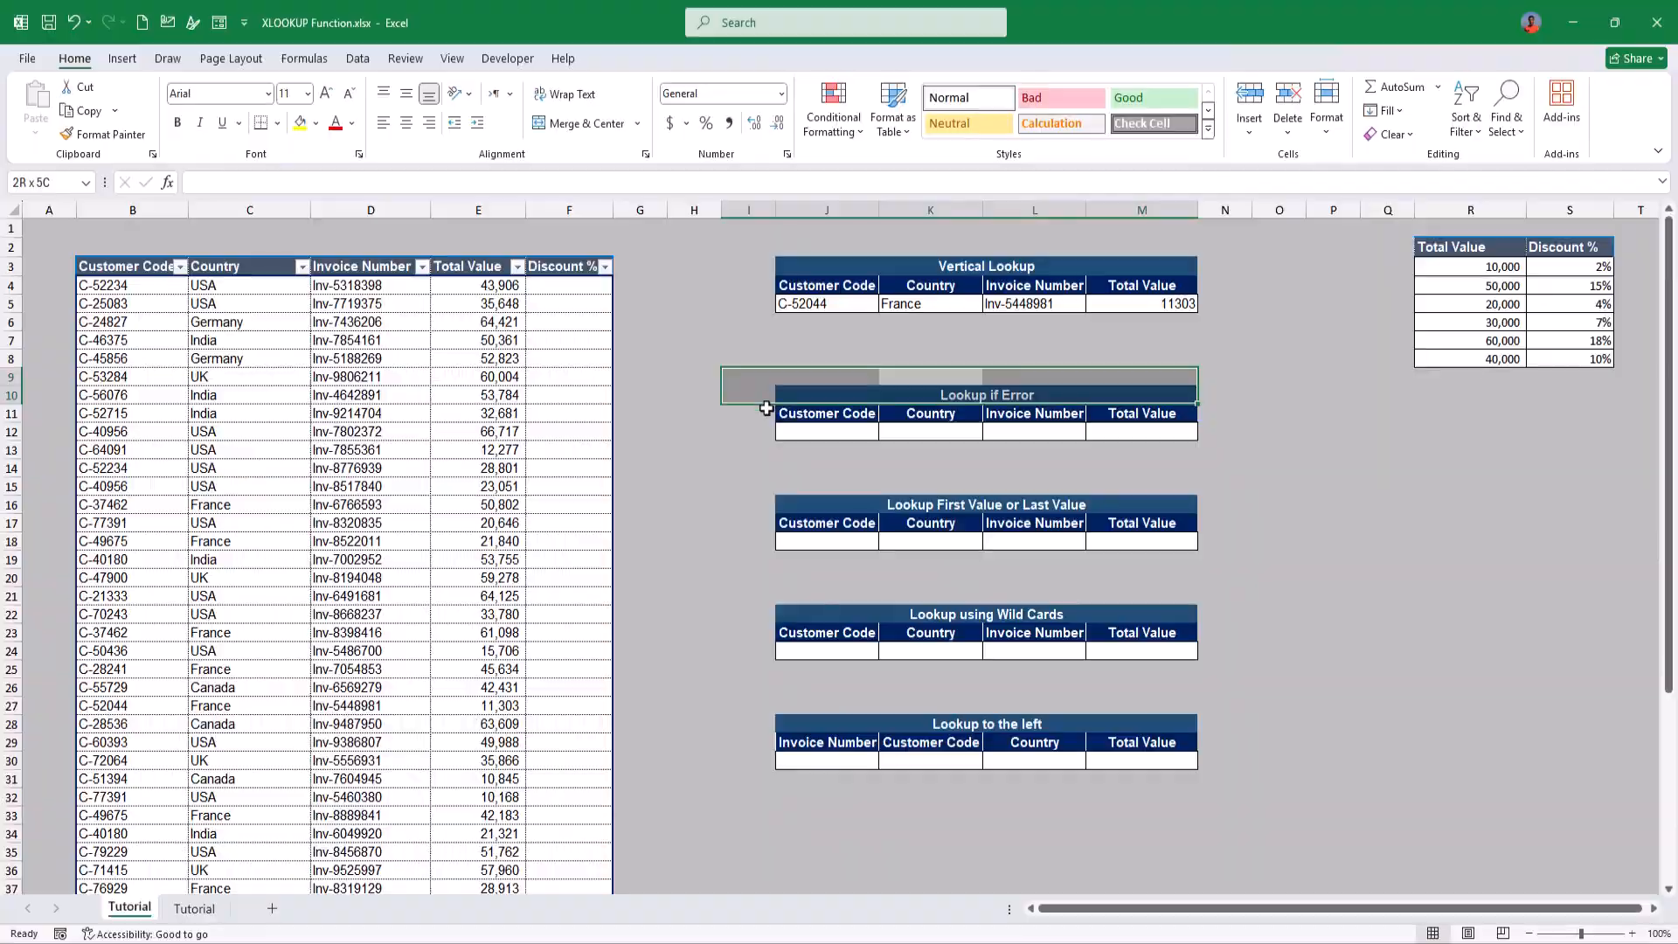
# Copy the customer code from J5 and paste it as a value into J12 of the Lookup if Error table
pyautogui.moveTo(775, 423); pyautogui.dragTo(1080, 476)
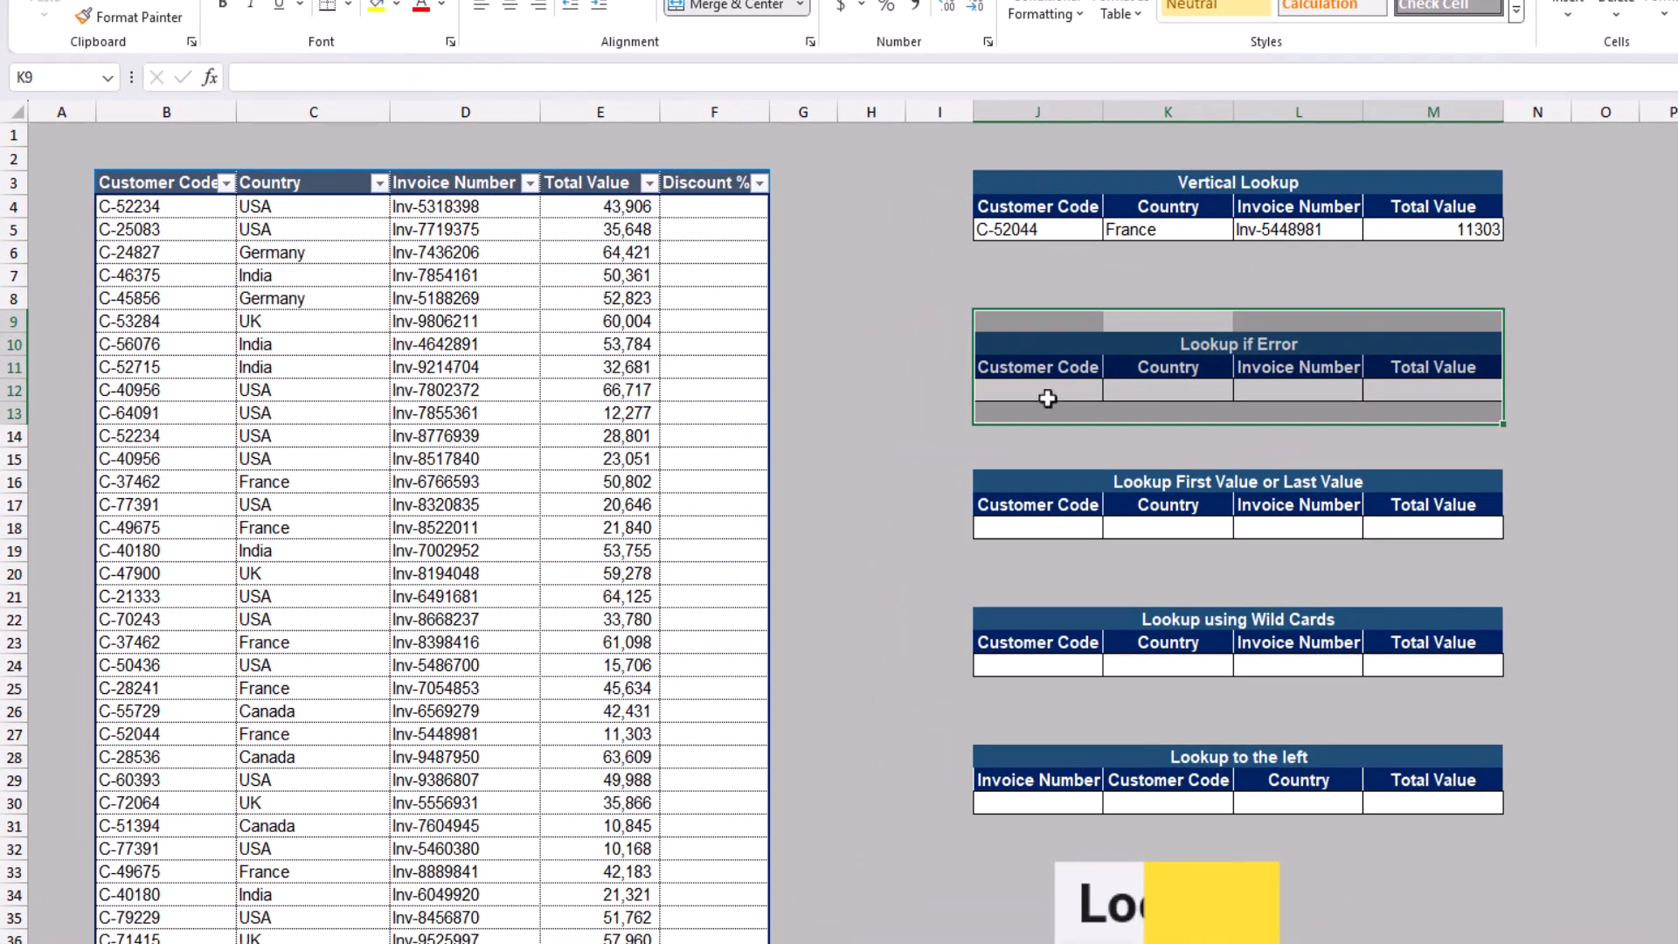
pyautogui.click(992, 404)
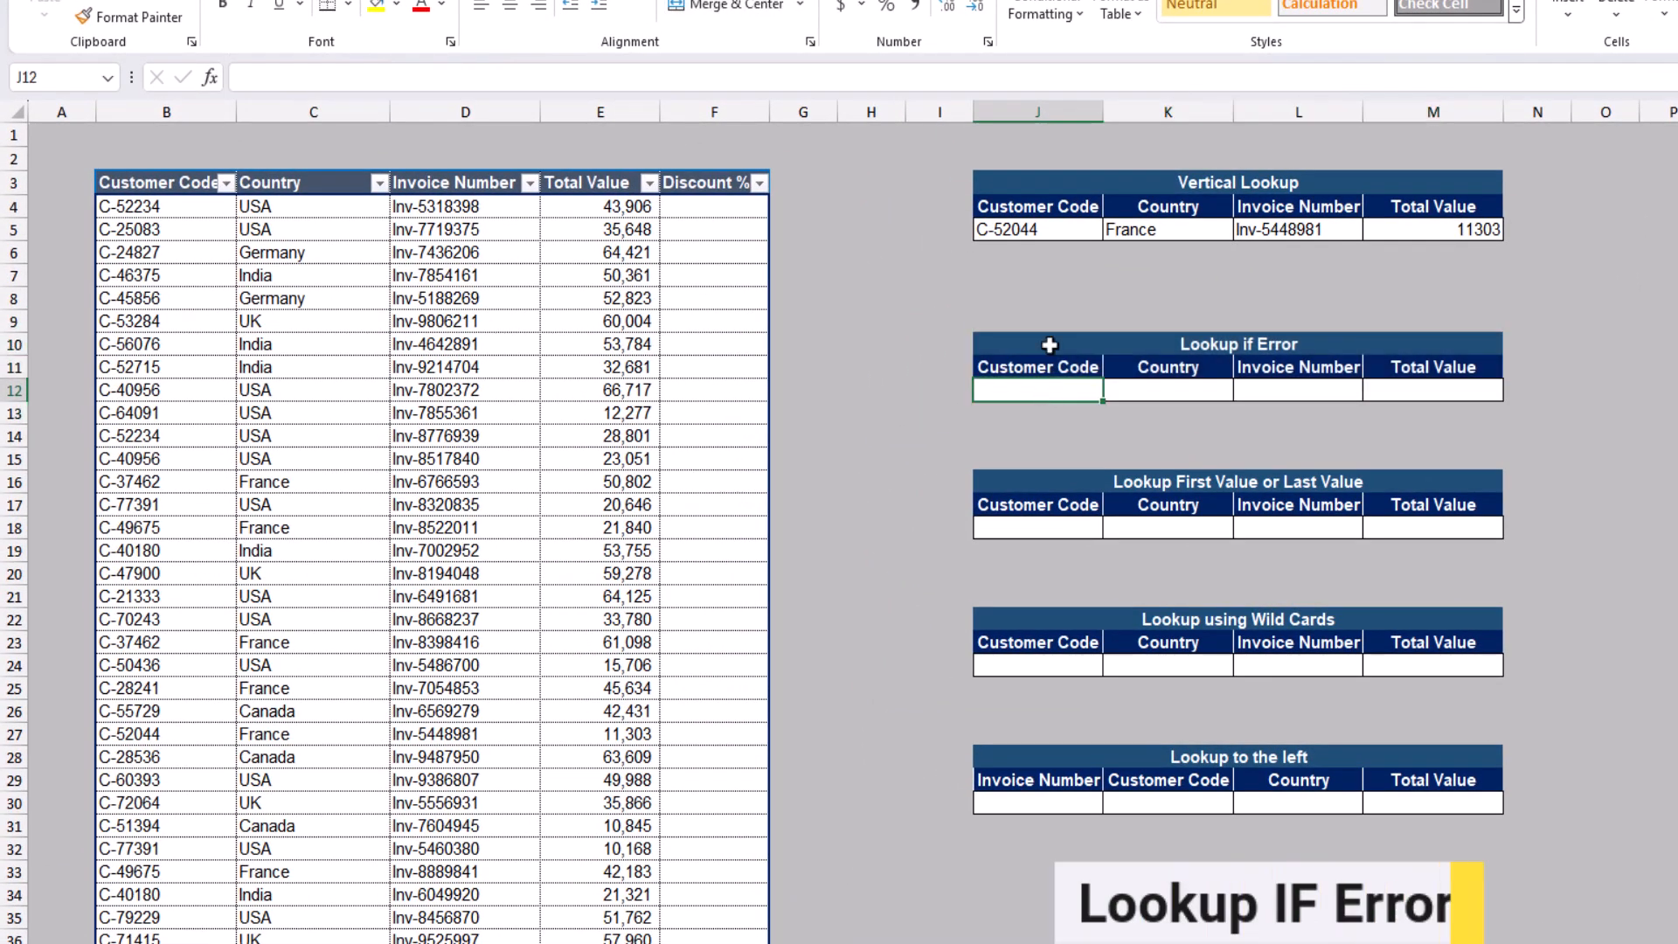
pyautogui.click(1062, 229)
pyautogui.hotkey('ctrl', 'c')
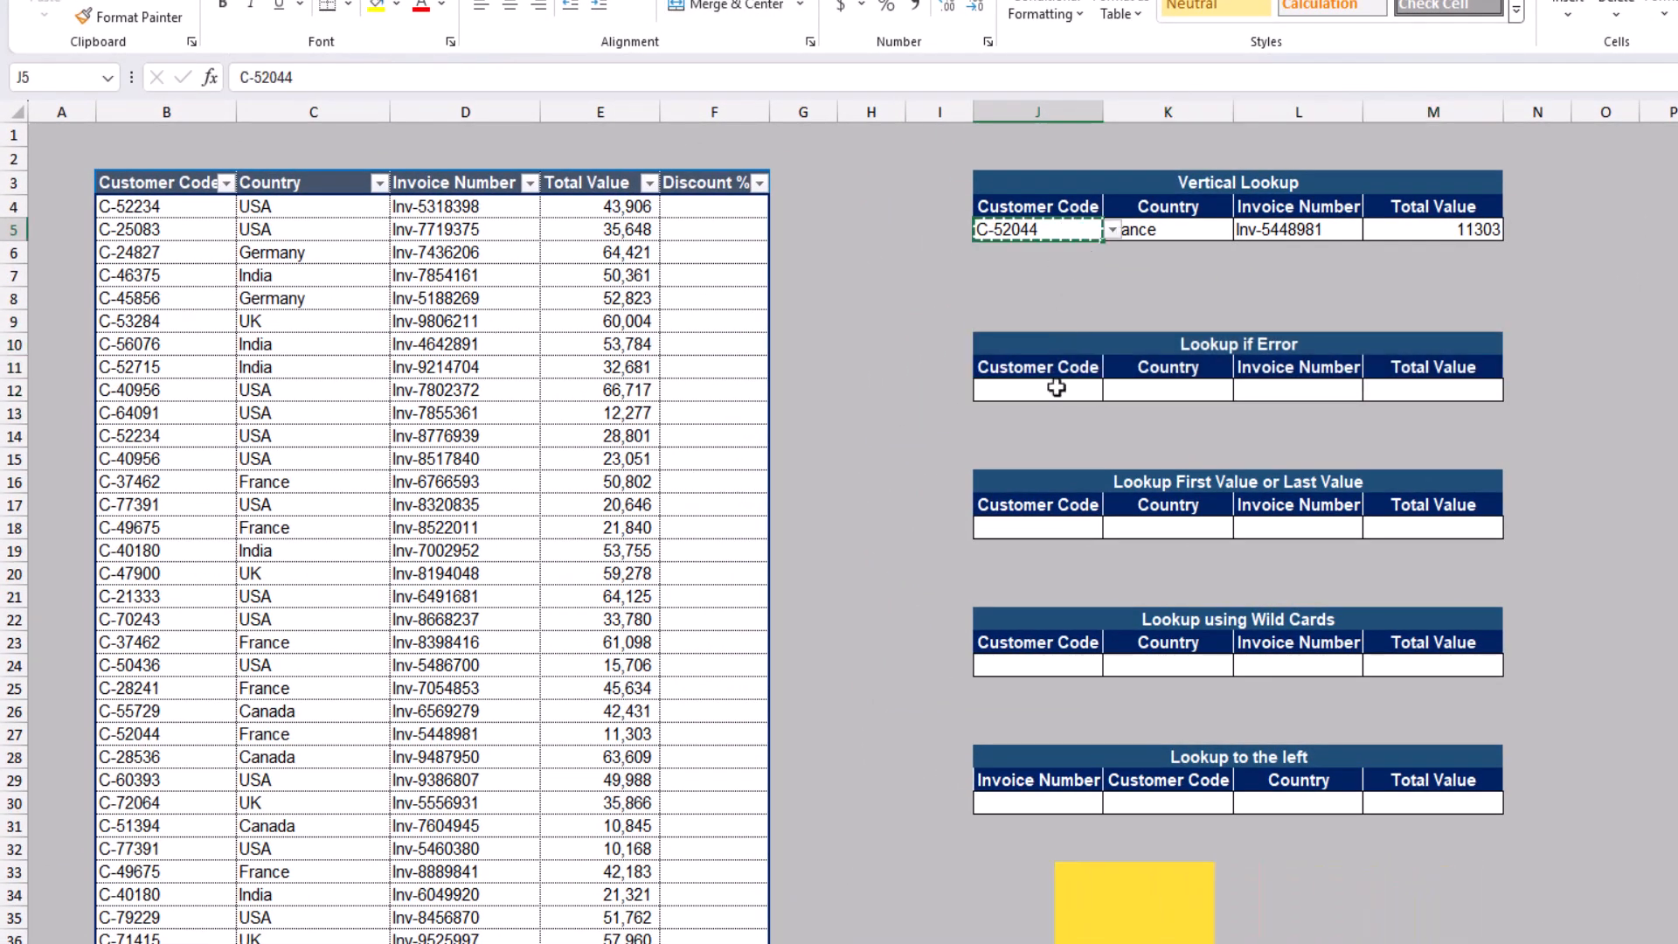
pyautogui.click(1054, 394)
pyautogui.rightClick(1054, 395)
pyautogui.click(1155, 497)
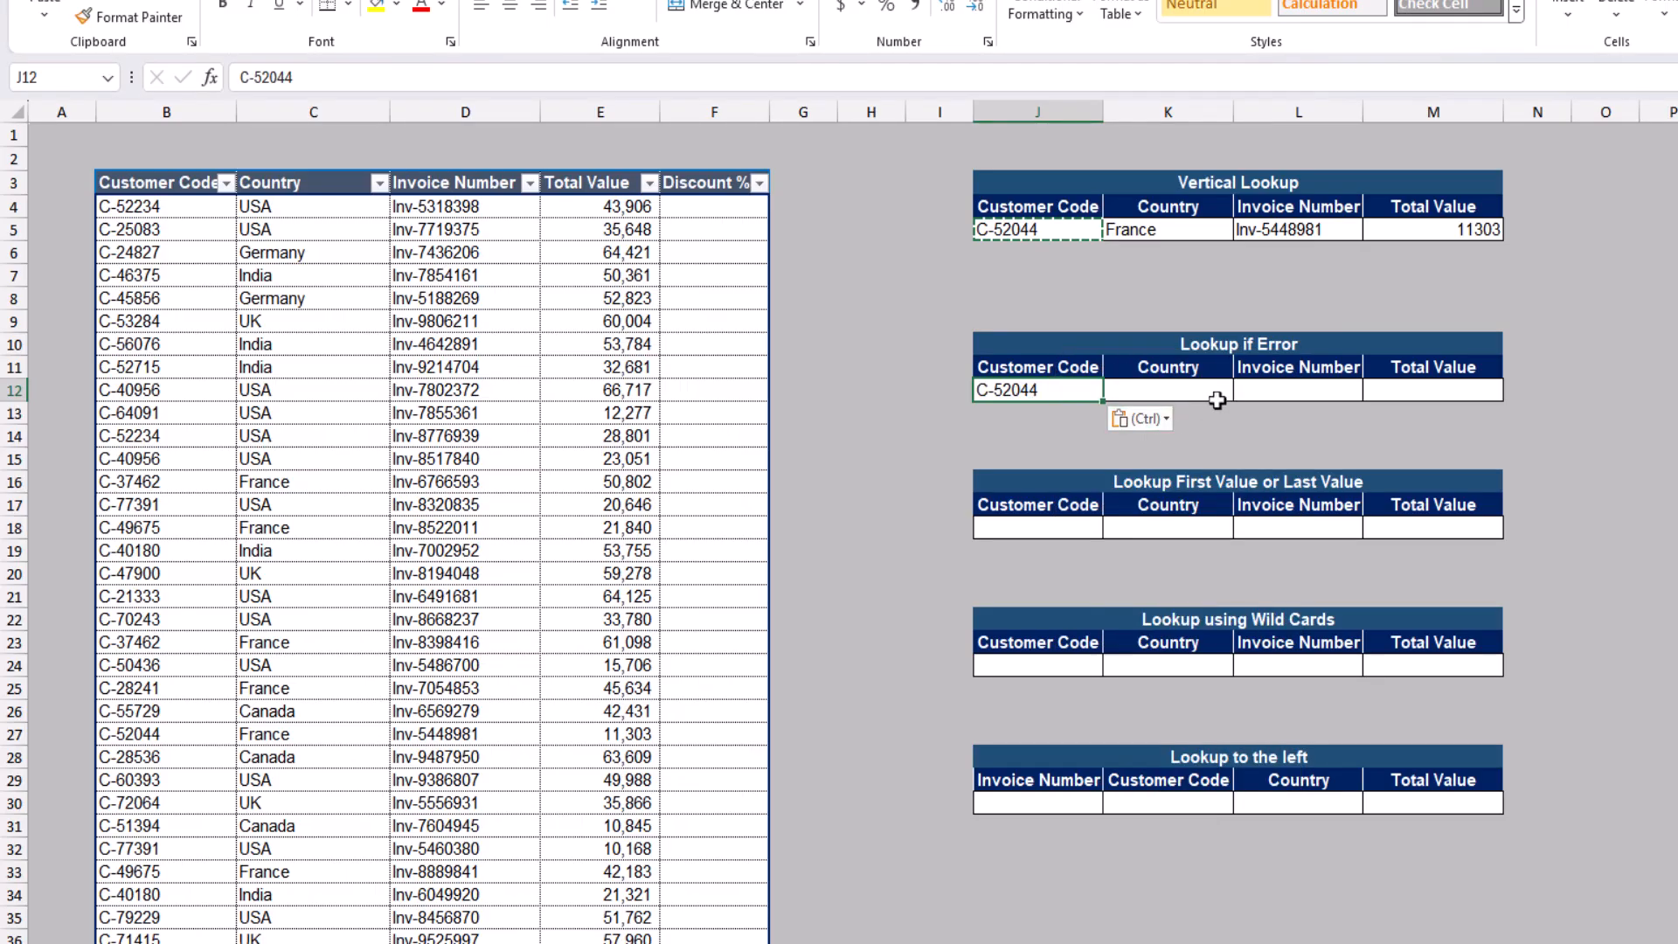
# Start an XLOOKUP formula in the Lookup if Error table's Country cell K12 with lookup value J12 and lookup array $B$3:$B$50
pyautogui.click(1204, 389)
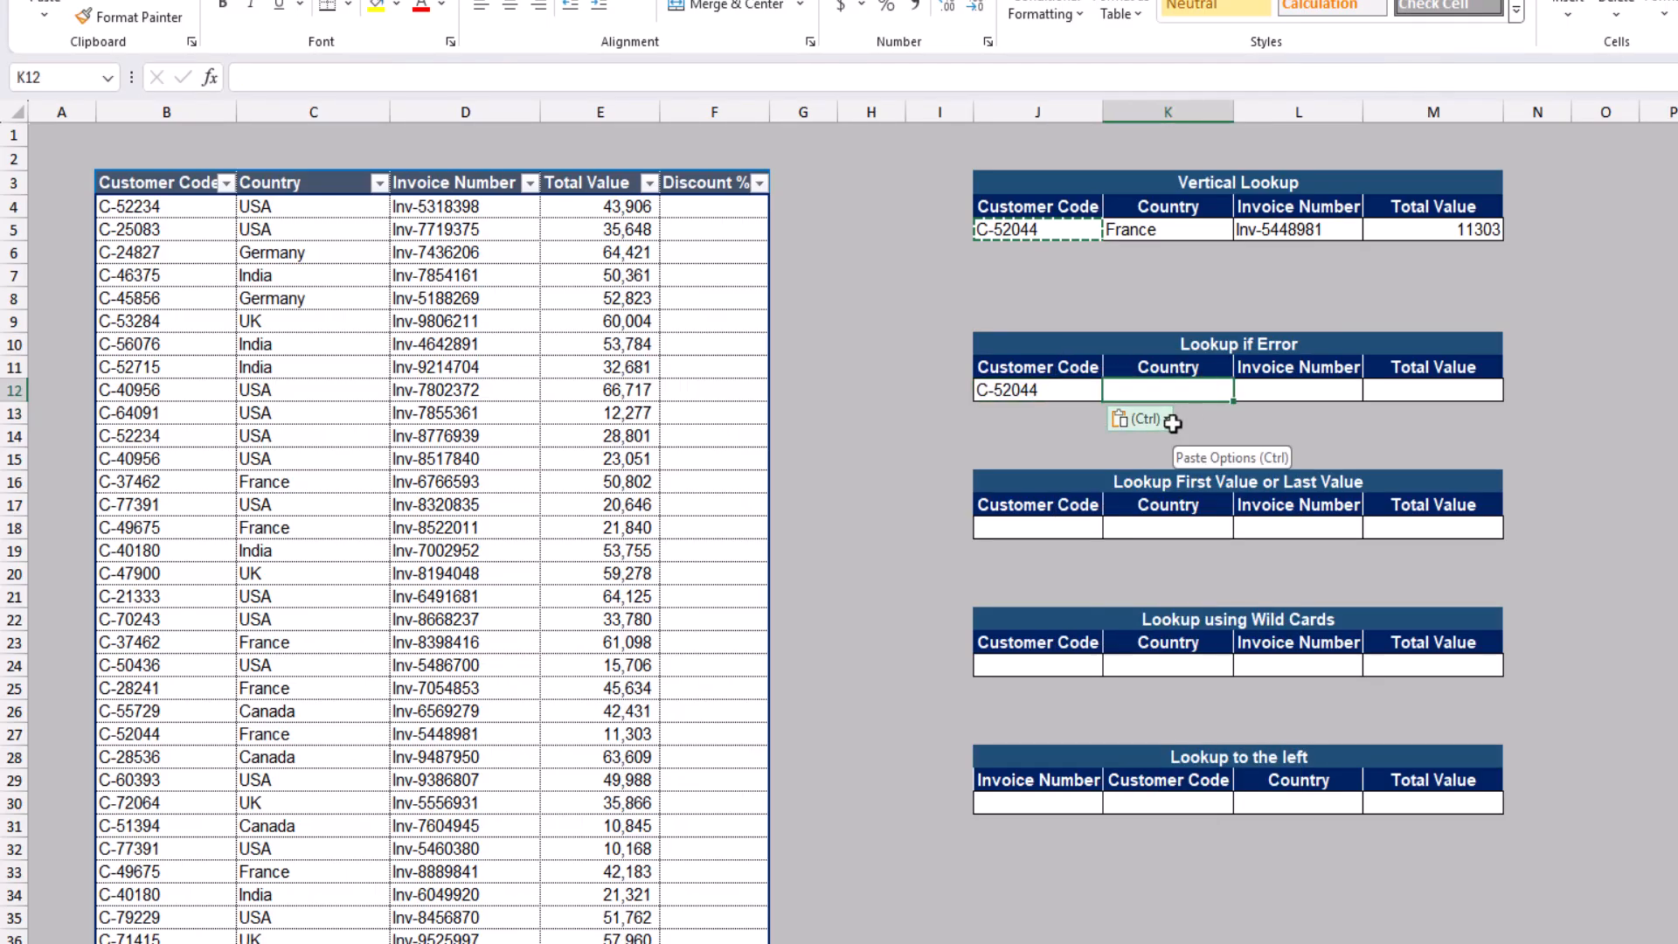
pyautogui.write('=xlo')
pyautogui.press('Tab')
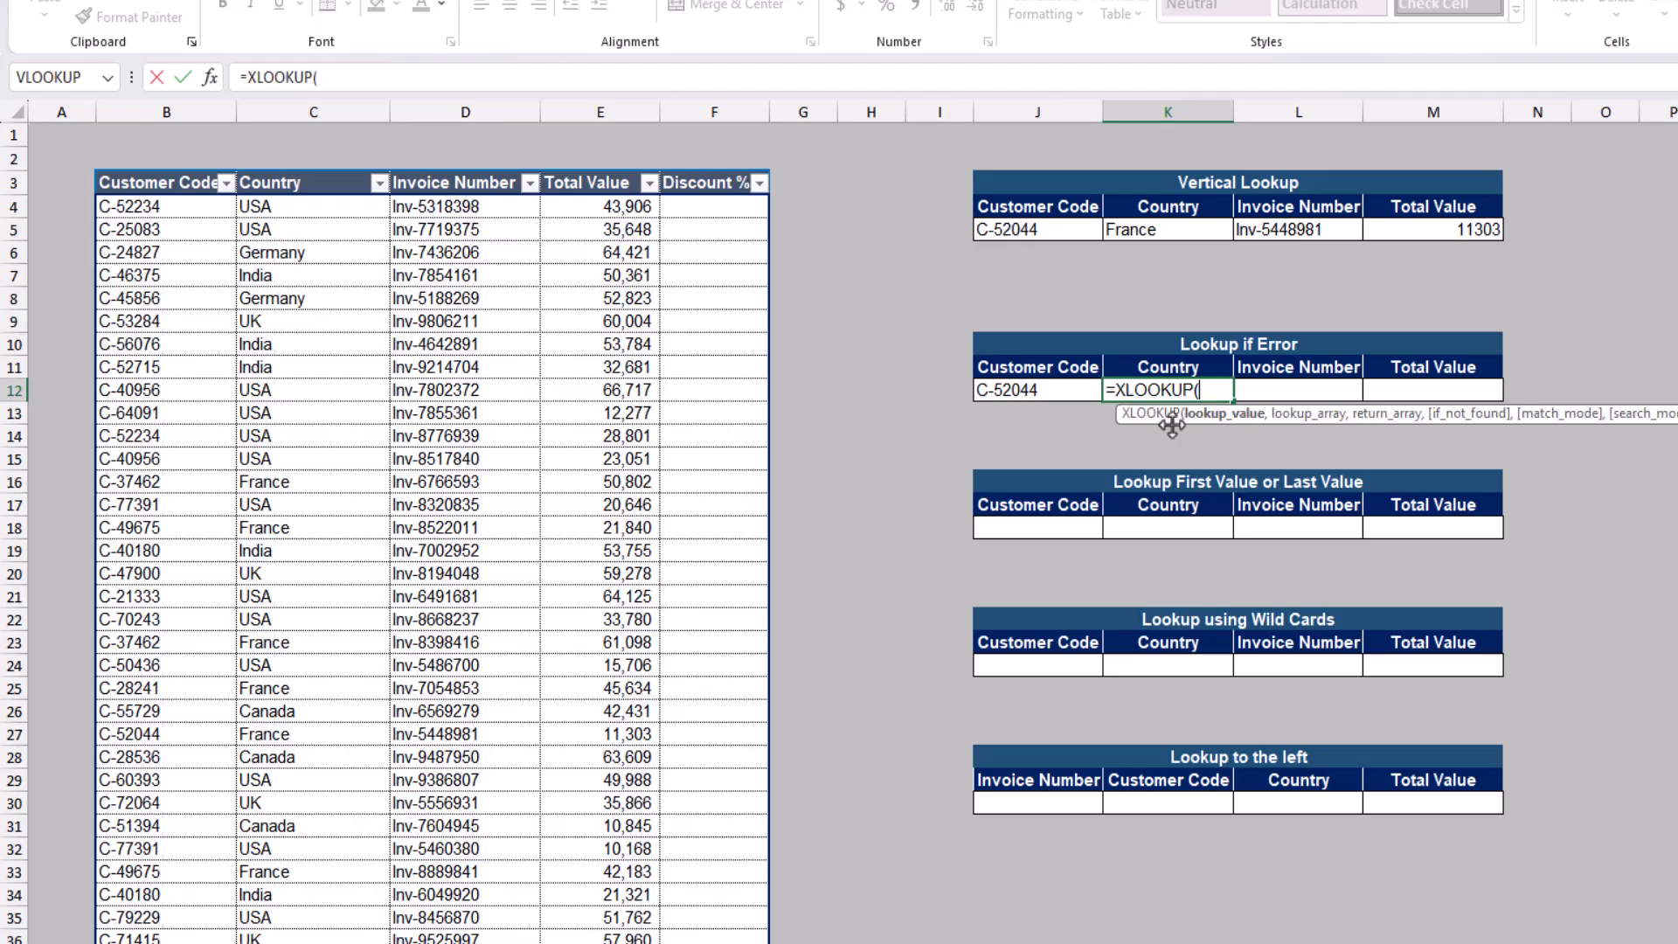
pyautogui.click(1018, 395)
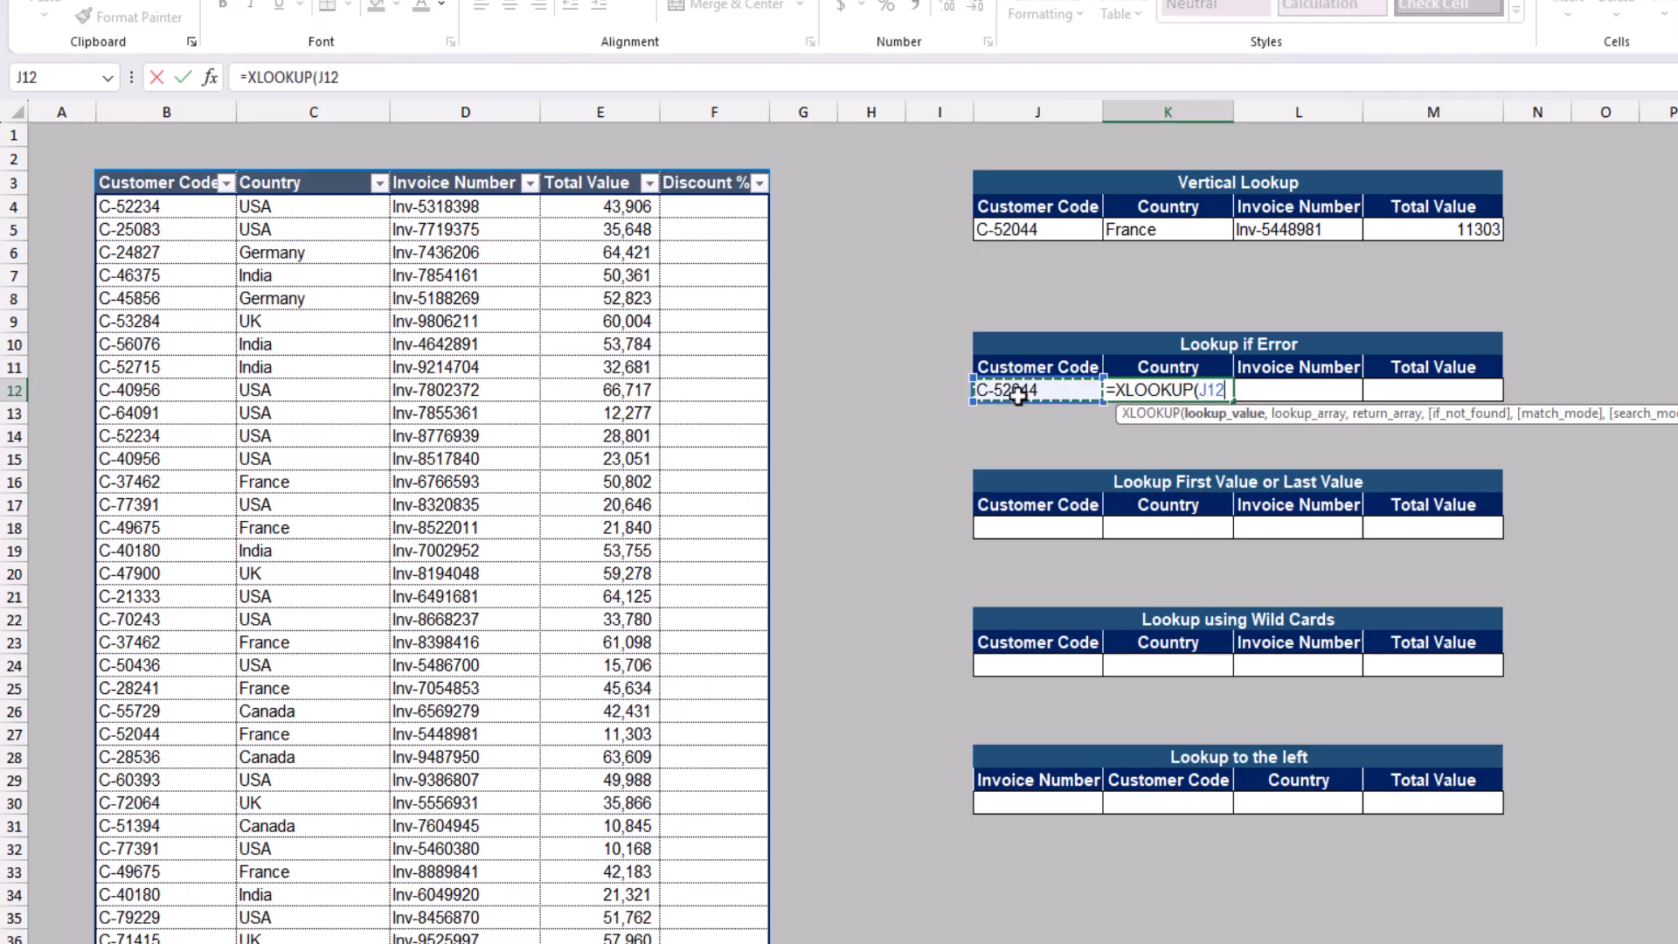
pyautogui.write(',')
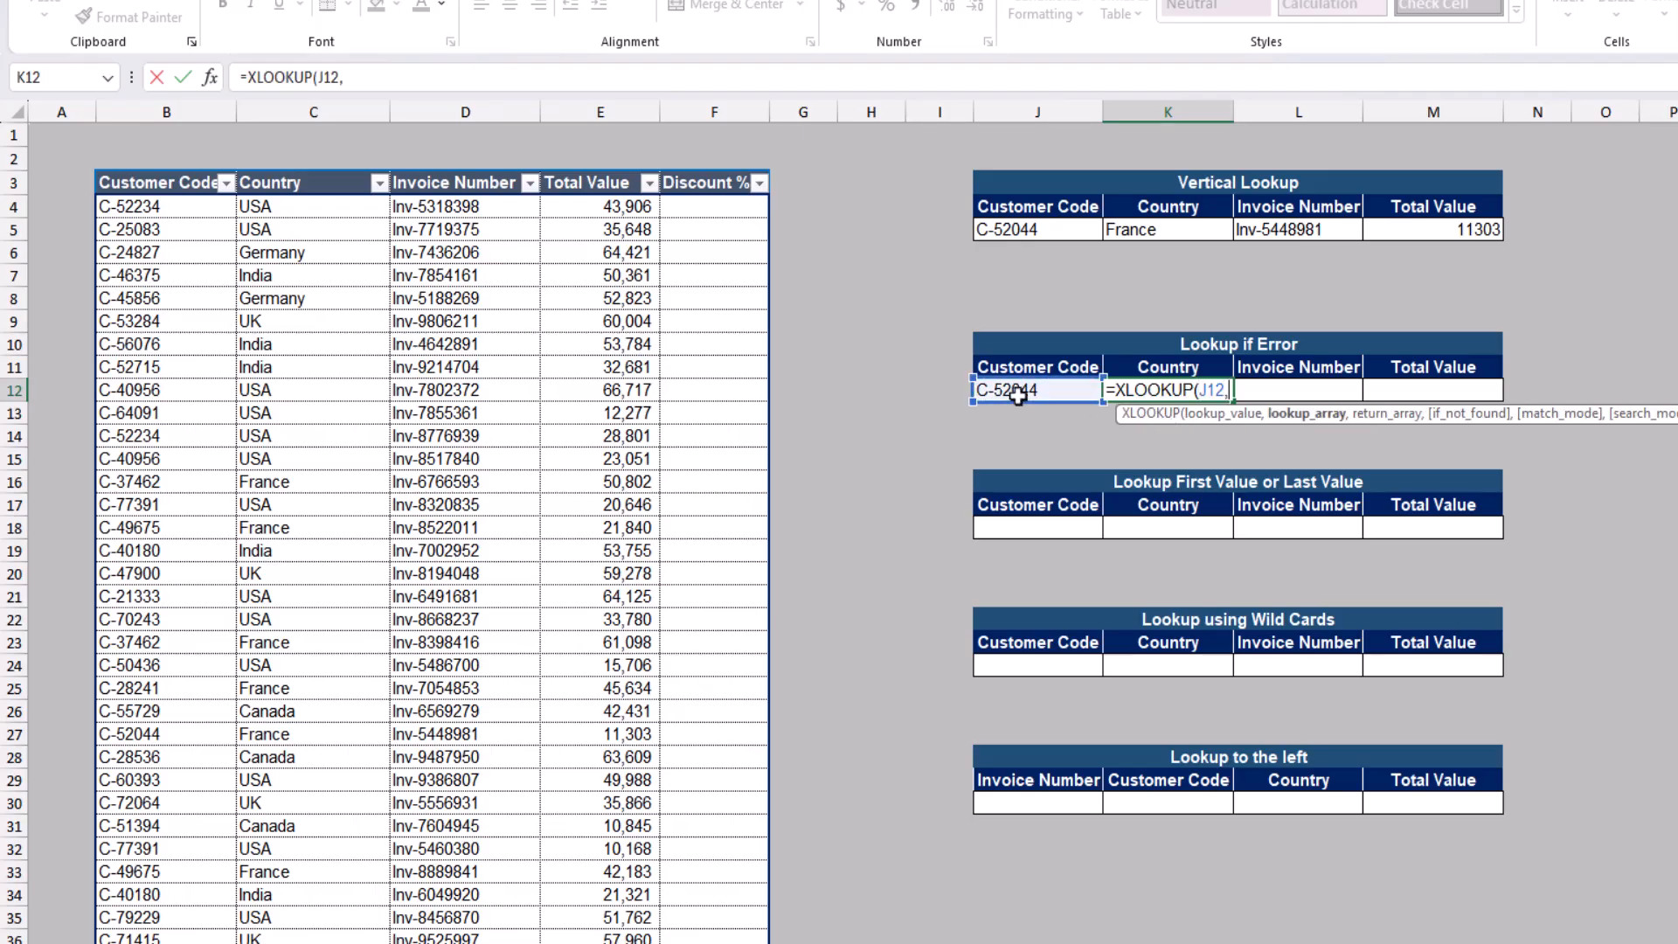
pyautogui.click(178, 189)
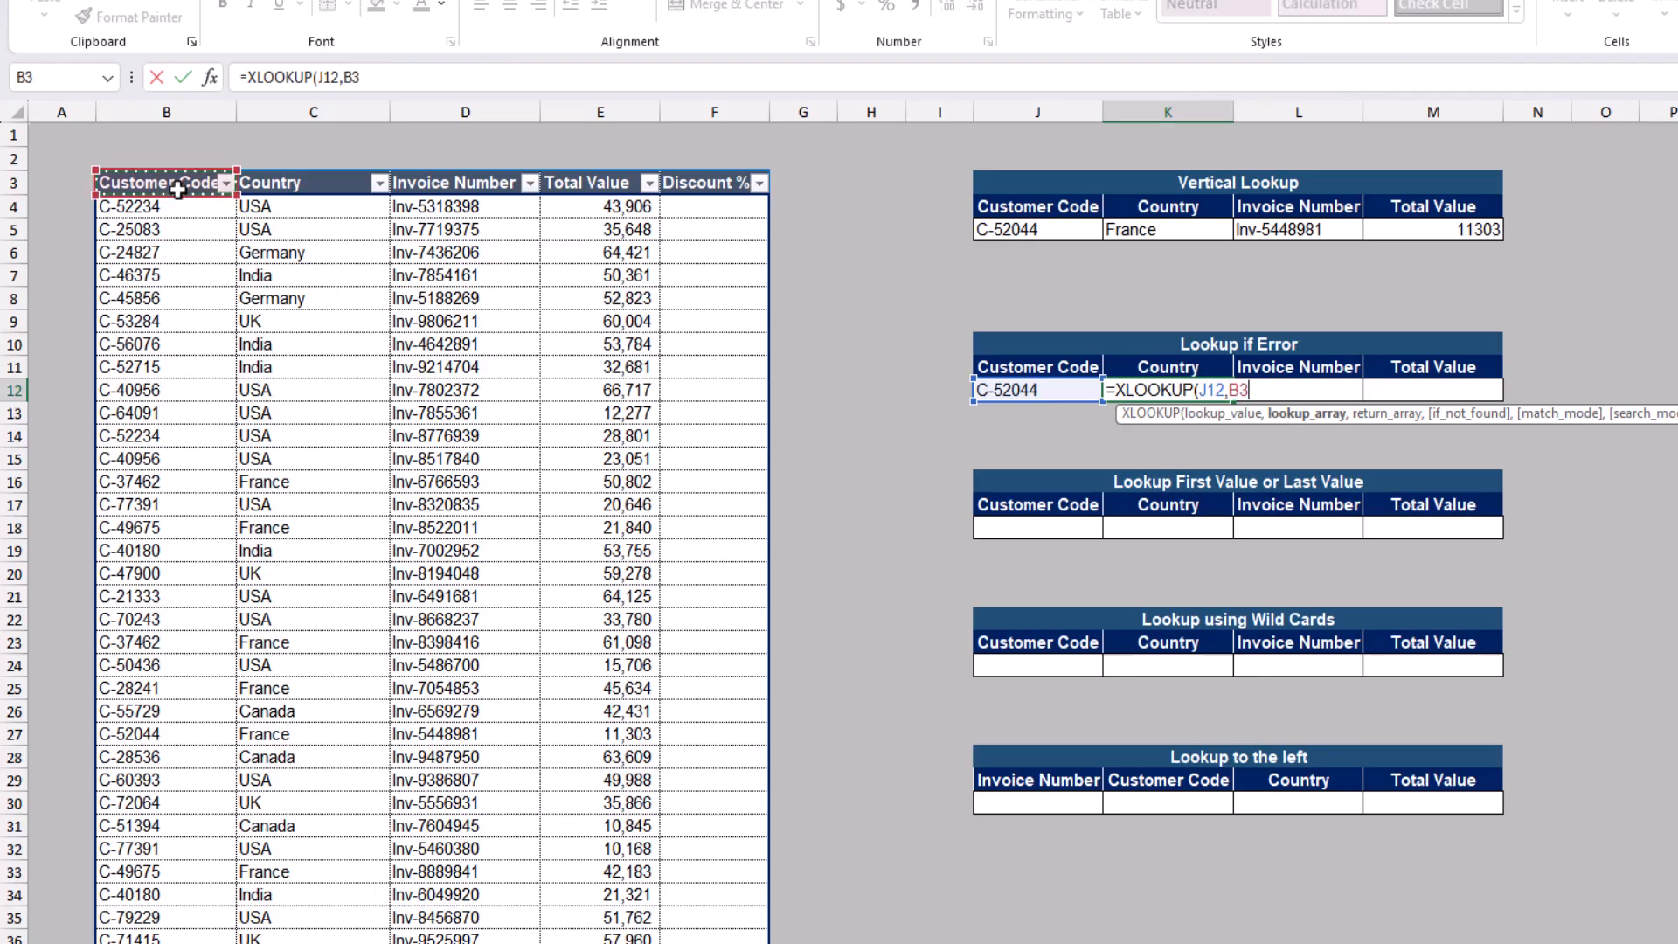
pyautogui.hotkey('ctrl', 'shift', 'Down')
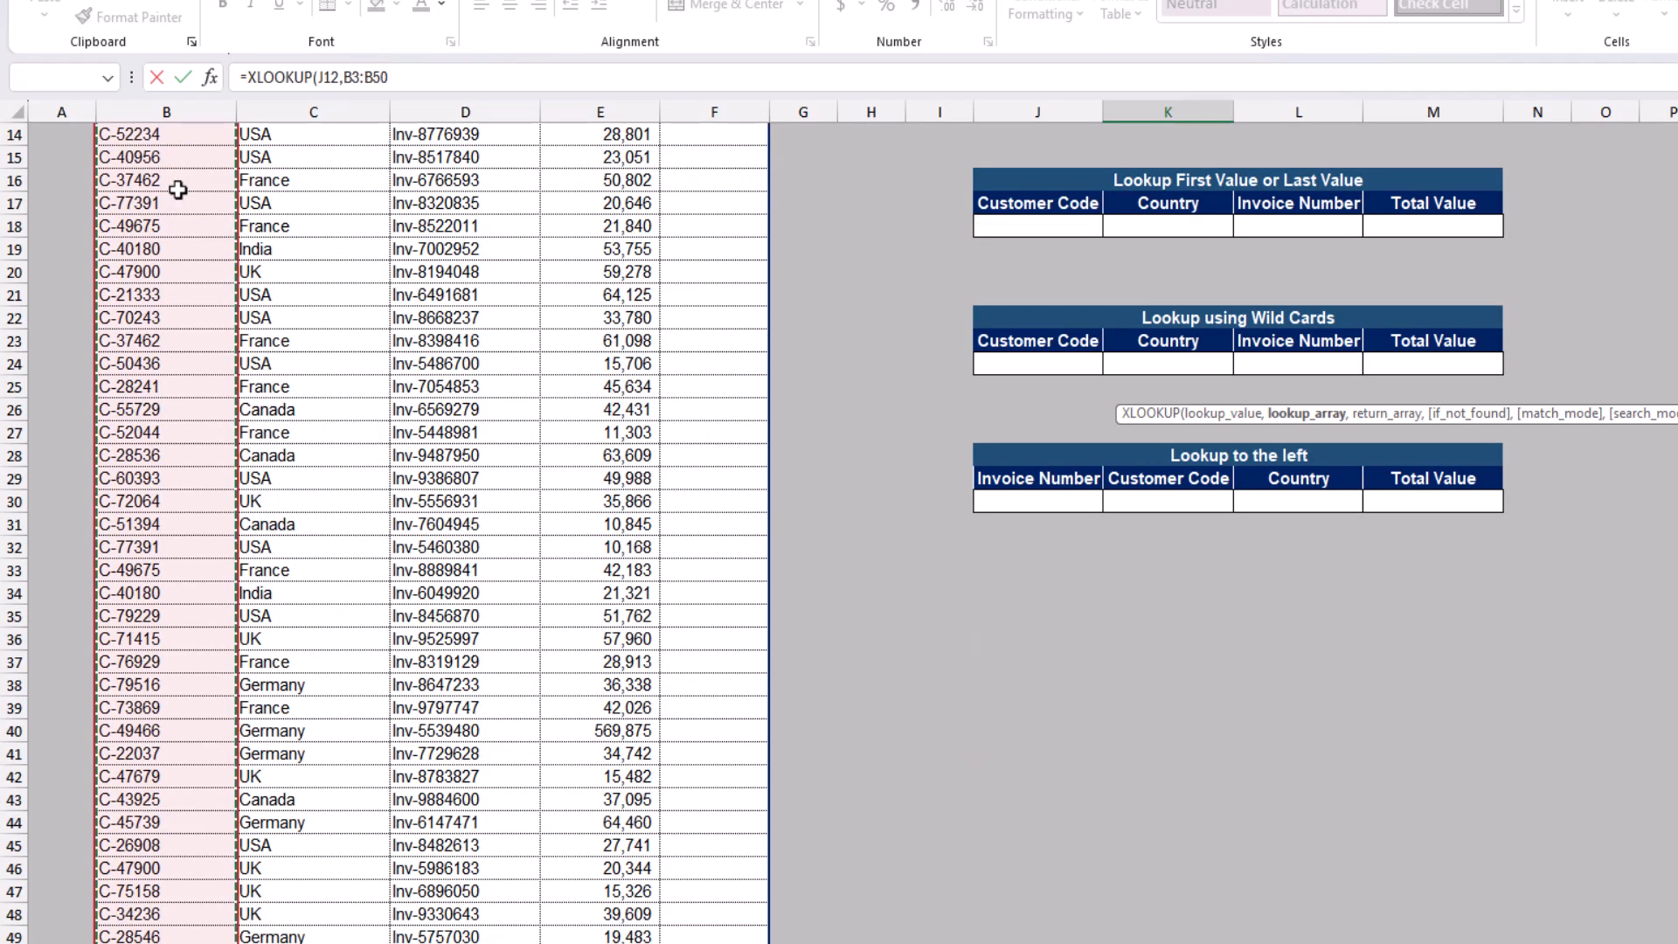
pyautogui.press('F4')
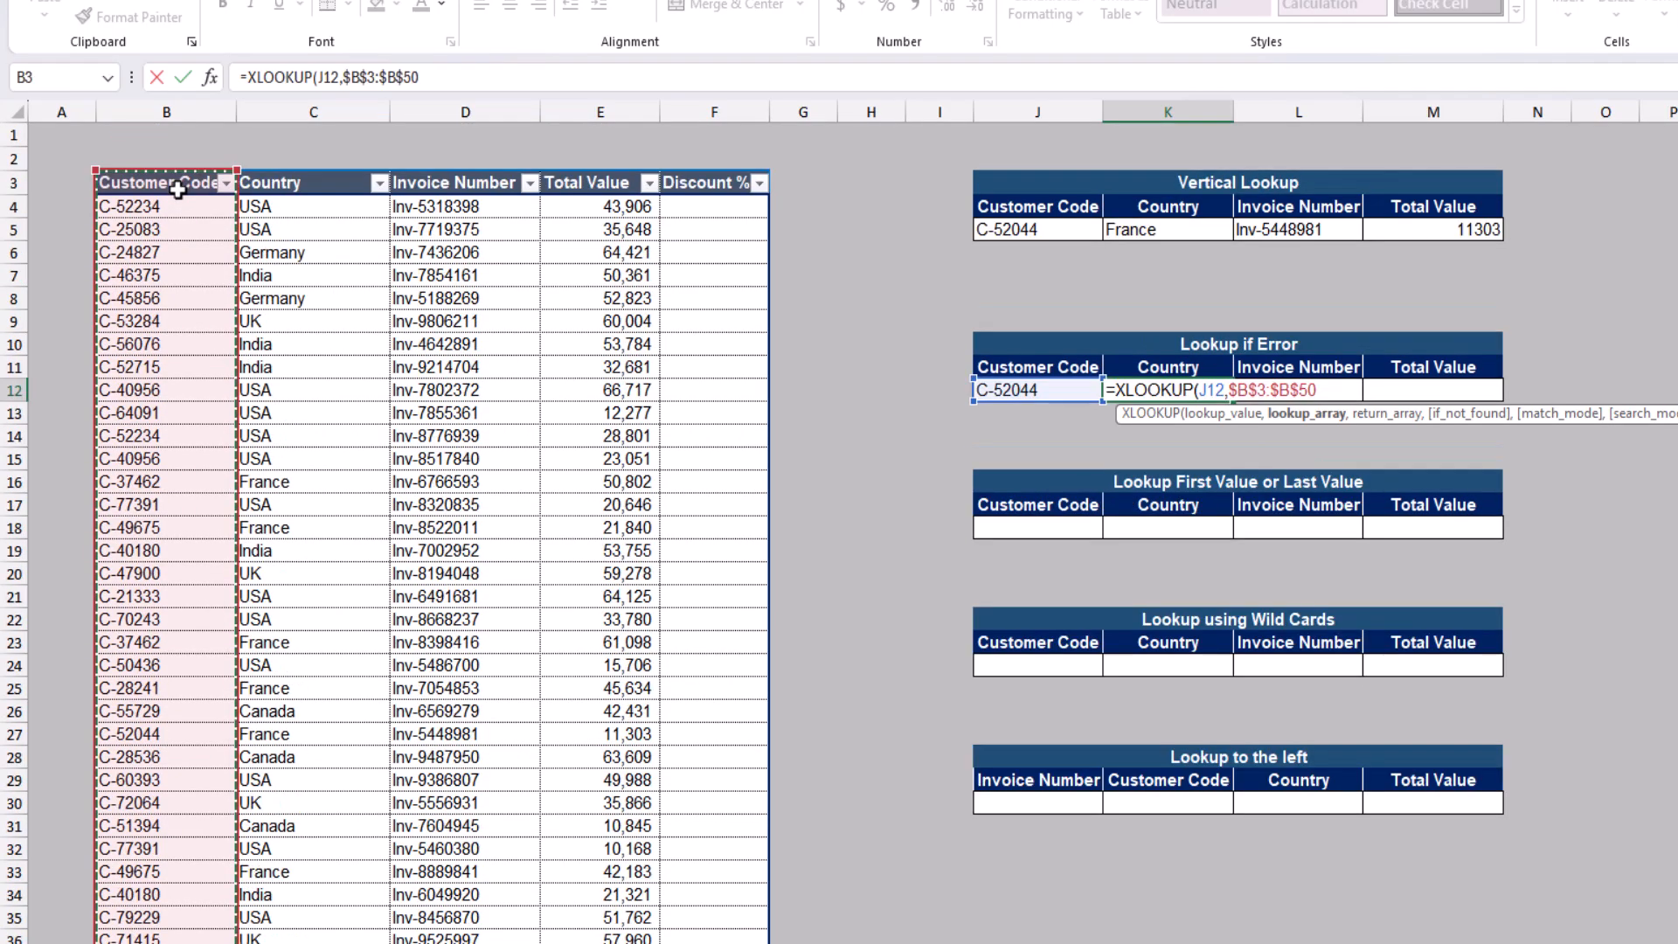
# Make the lookup value $J$12 absolute in K12's formula and complete it with return array C3:C50
pyautogui.click(328, 77)
pyautogui.press('F4')
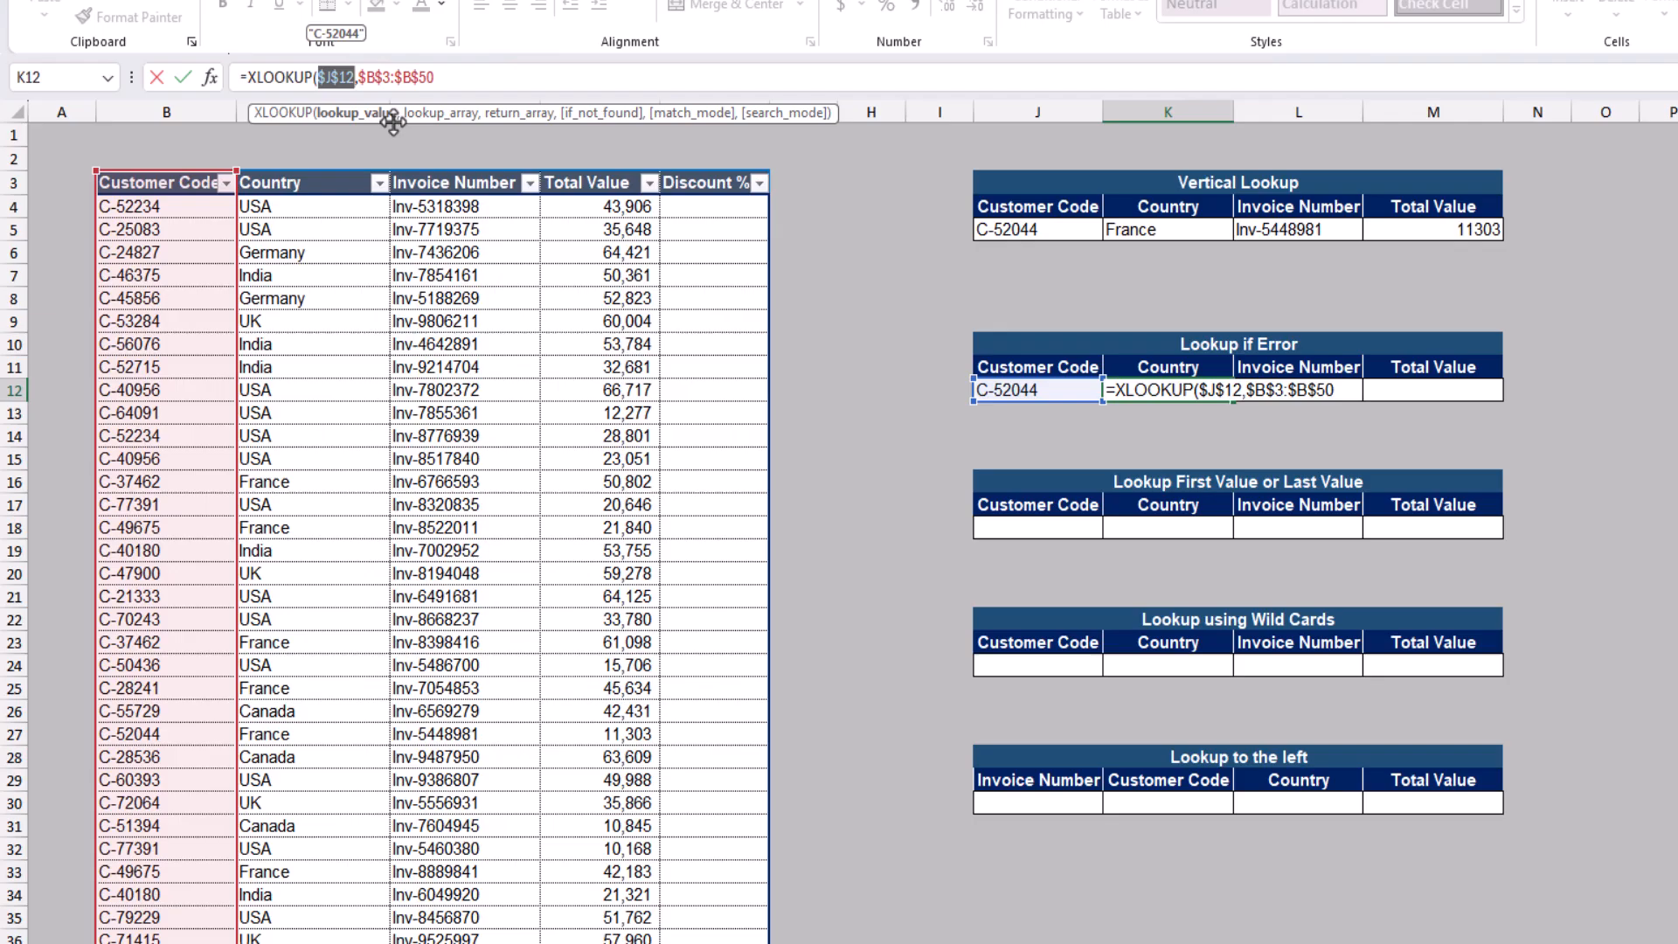
pyautogui.click(445, 79)
pyautogui.write(',')
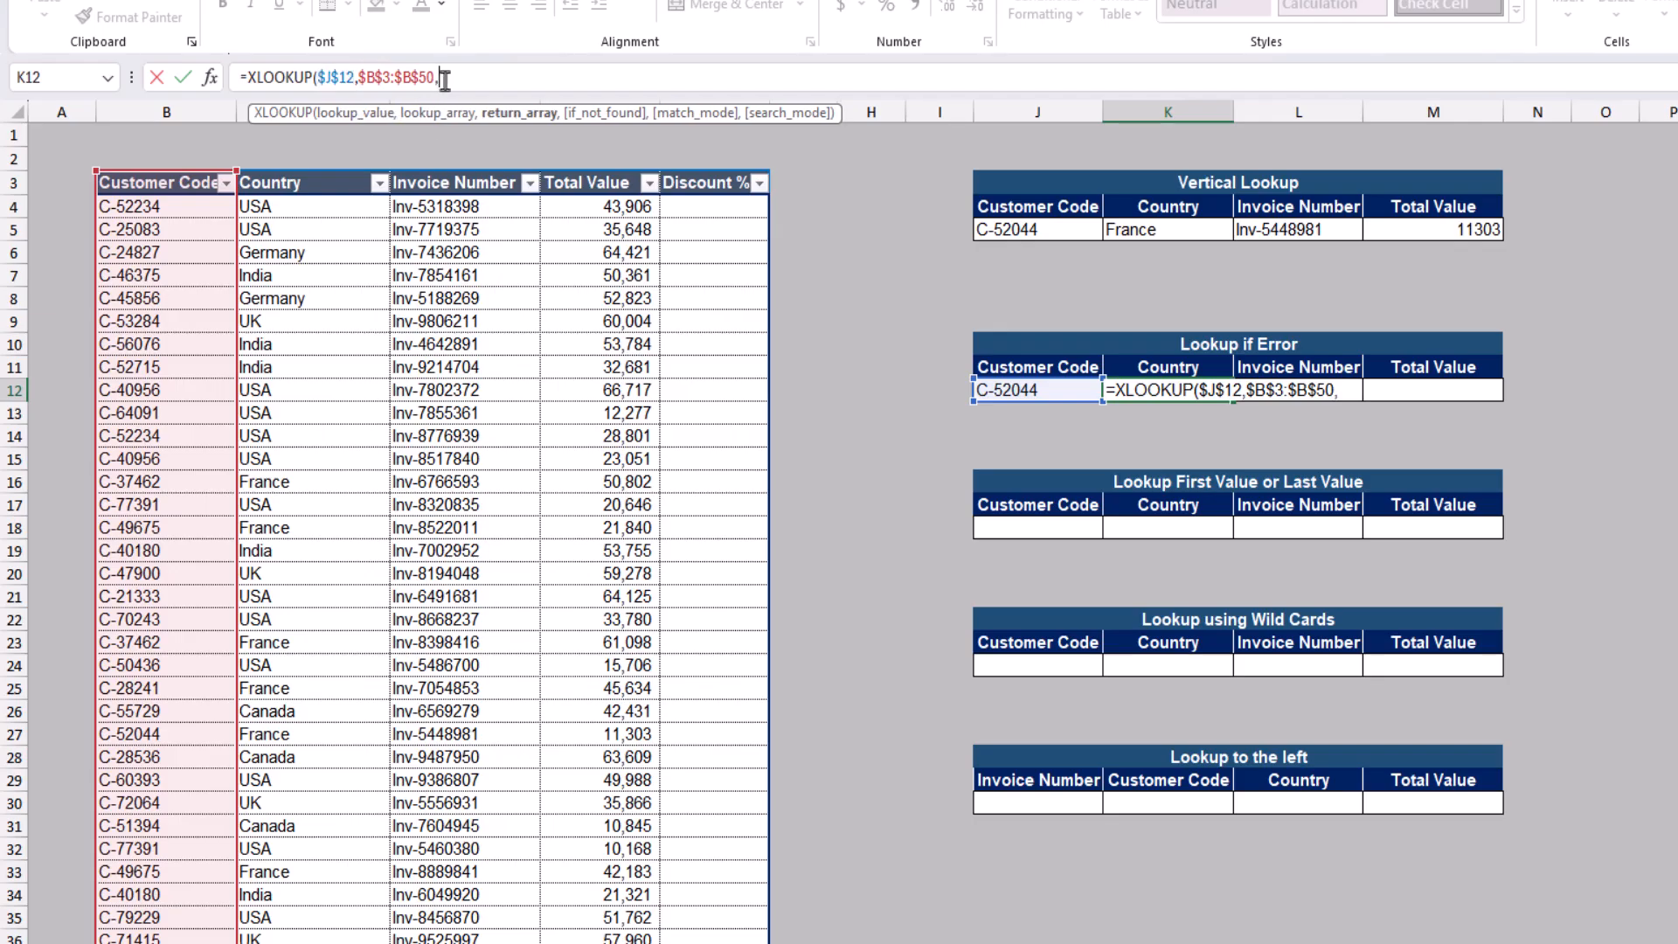
pyautogui.click(342, 186)
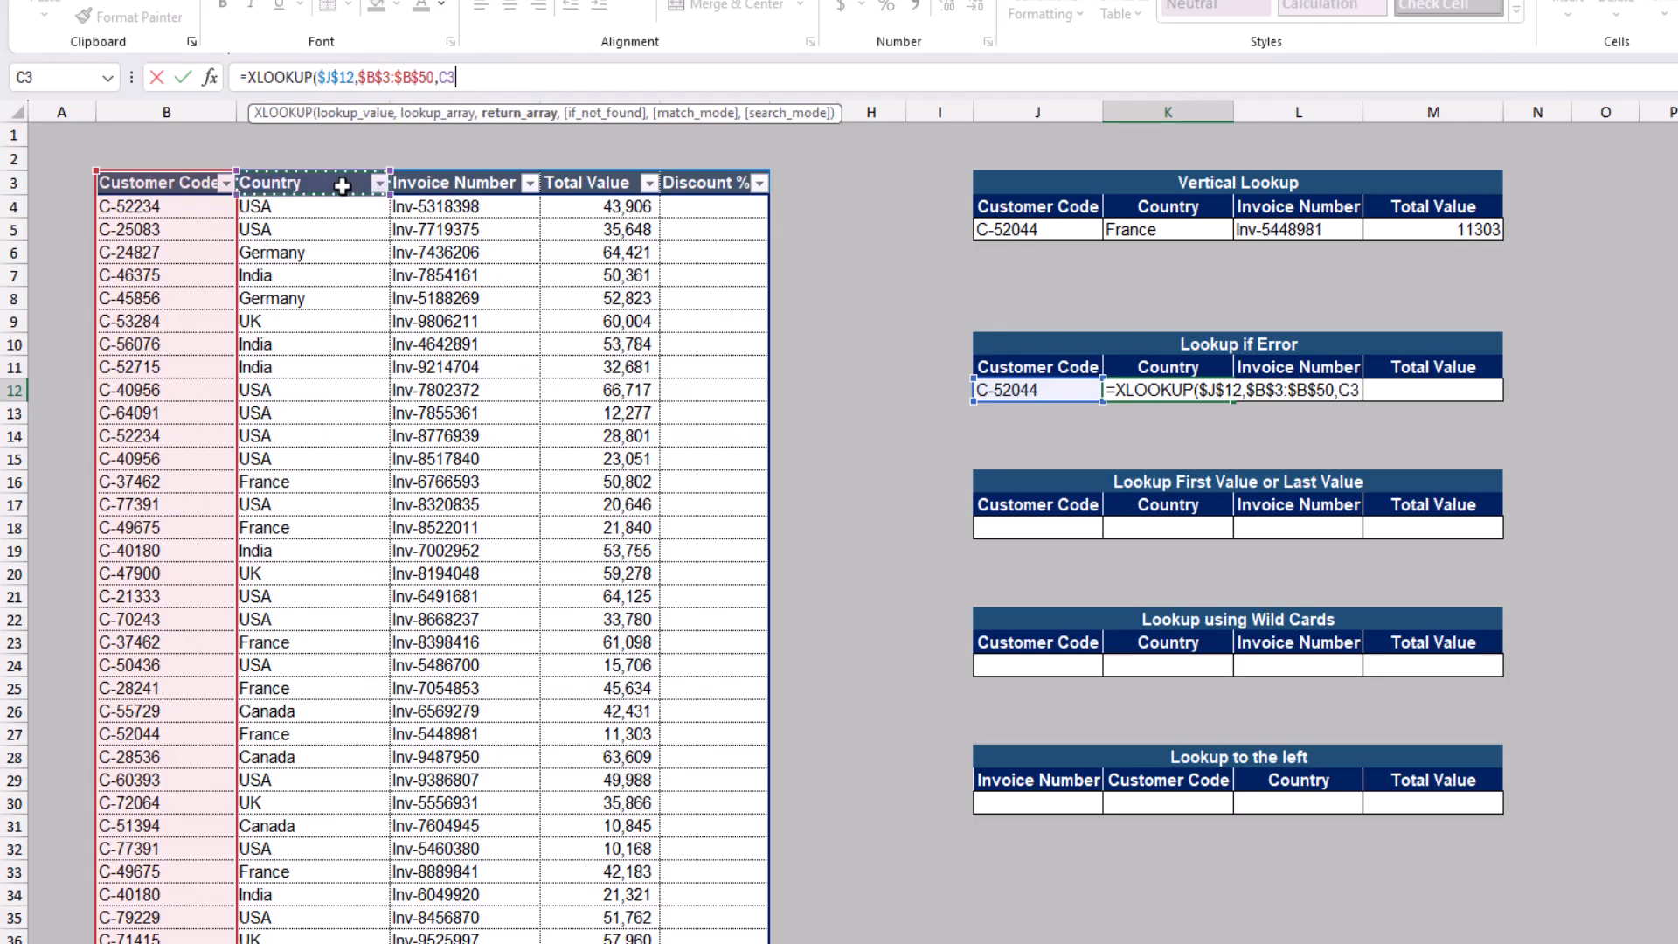
pyautogui.hotkey('ctrl', 'shift', 'Down')
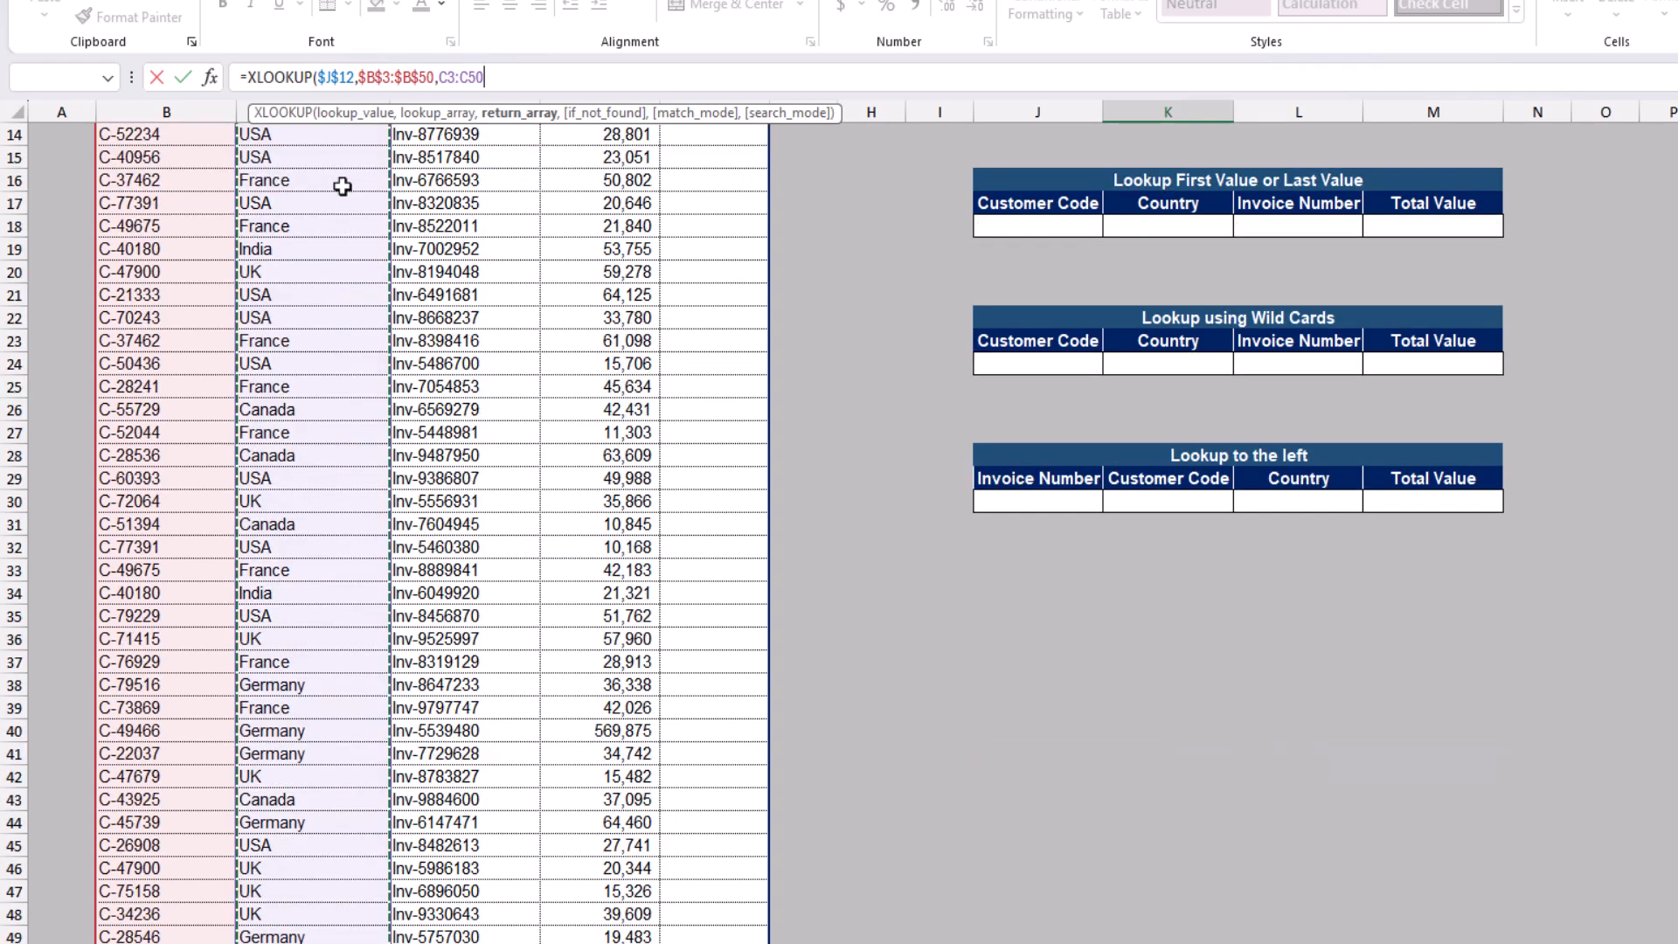
pyautogui.press('Return')
pyautogui.scroll(3, 349, 186)
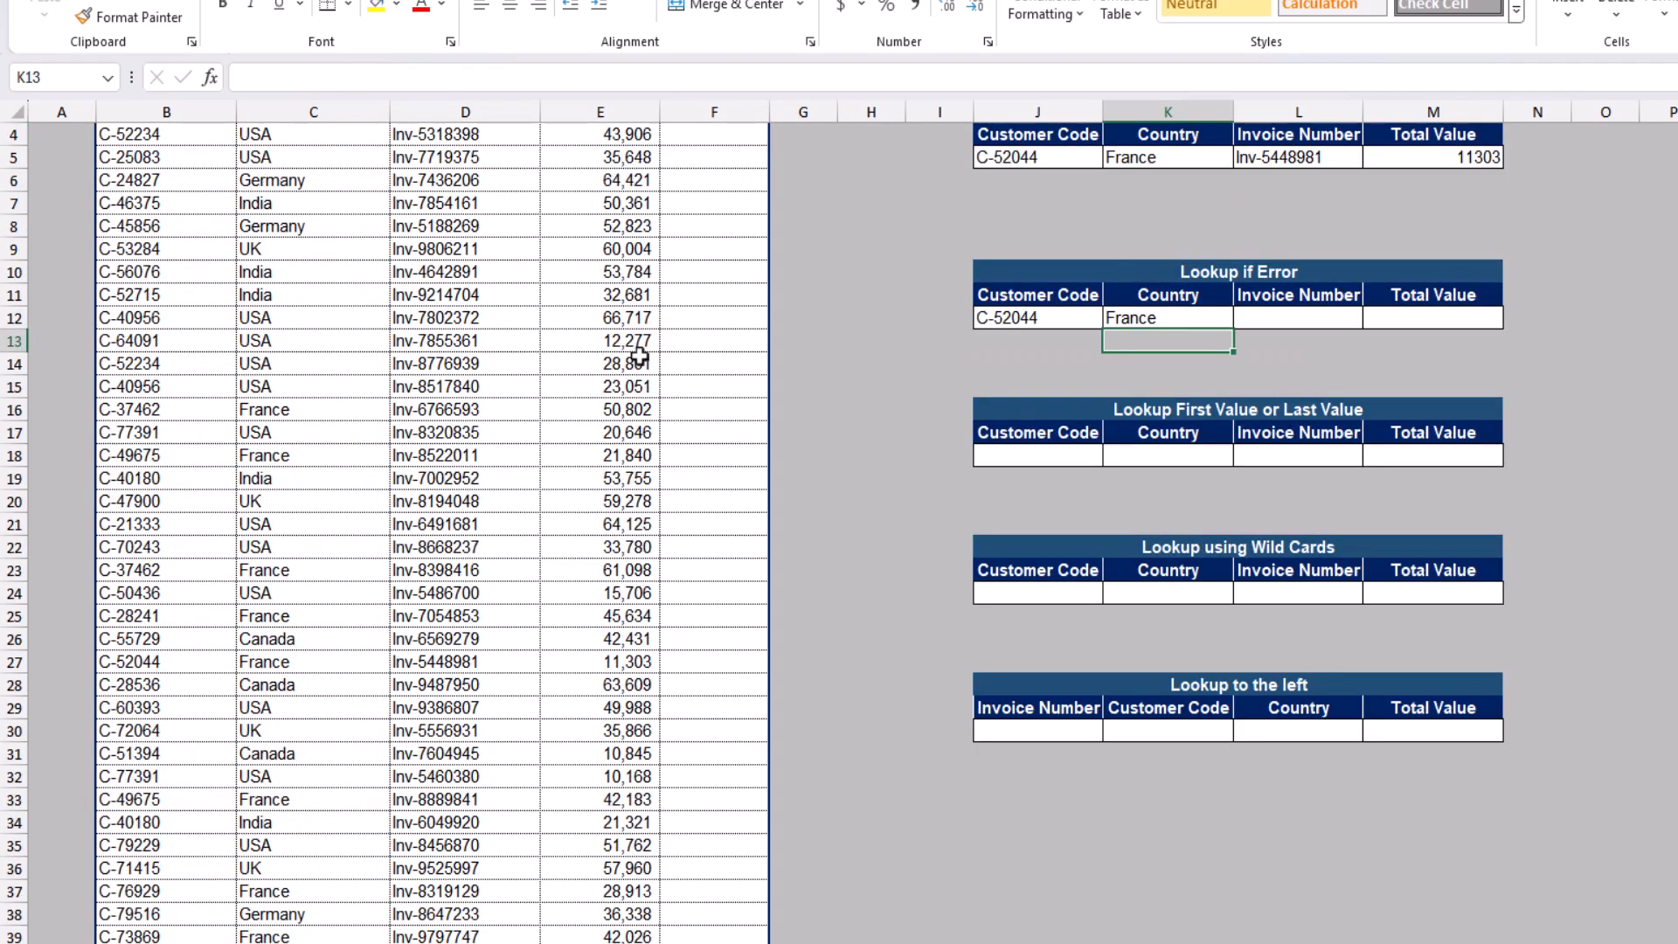
# Append extra digits to the customer code in J12 to test the lookup with a non-existent code
pyautogui.doubleClick(1067, 319)
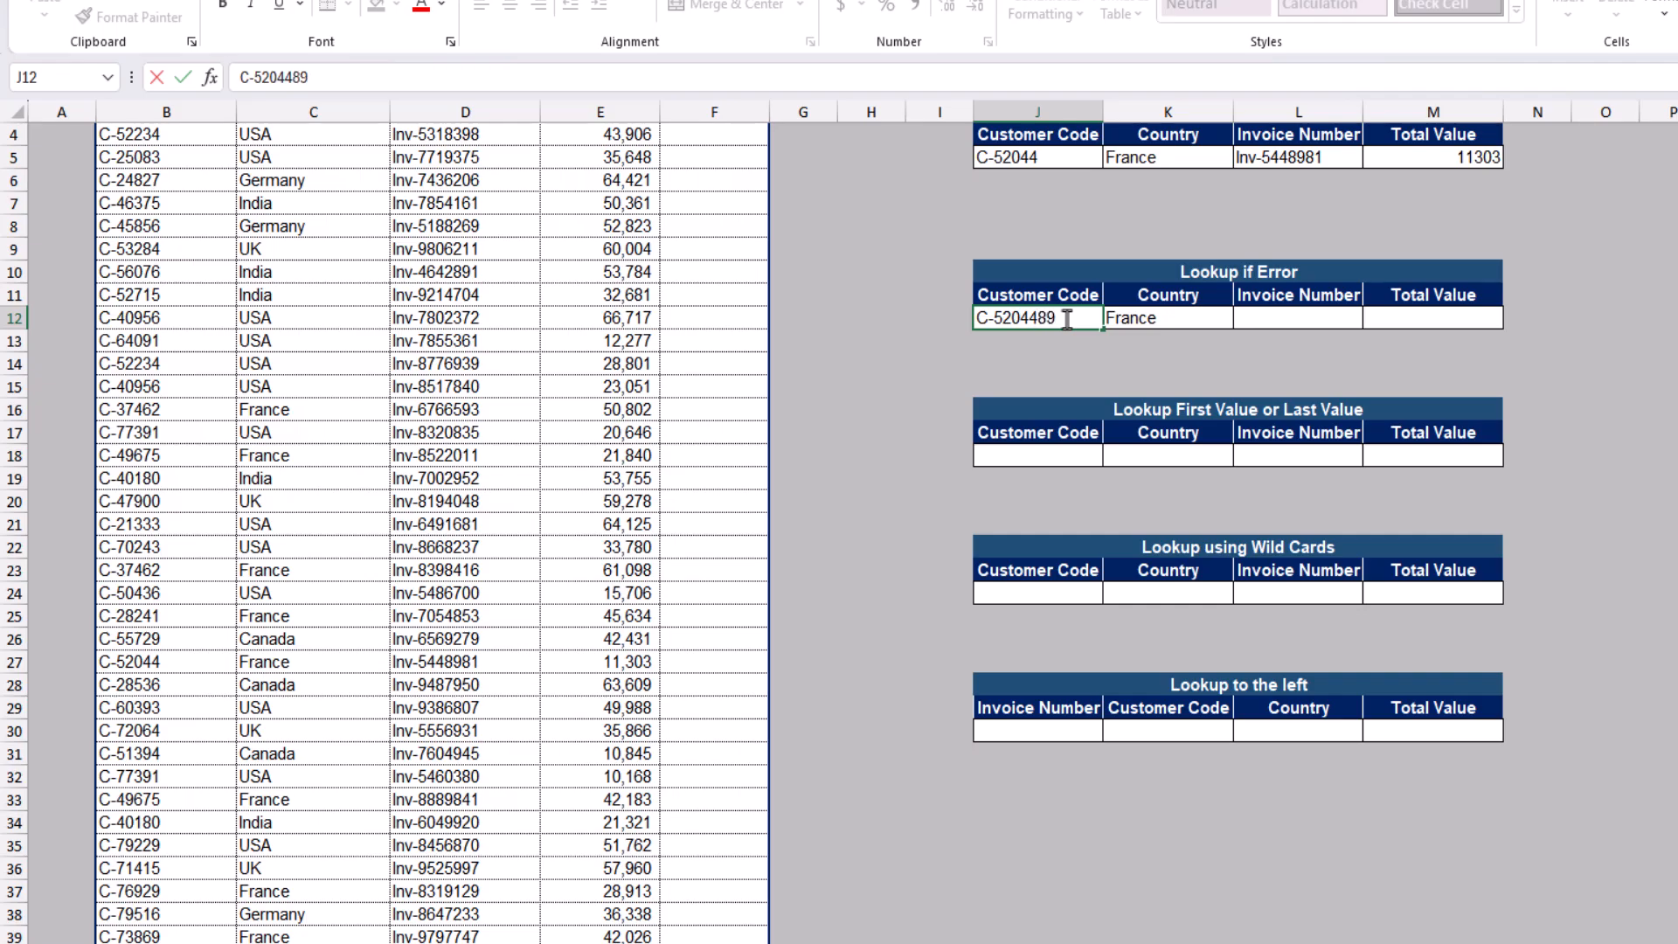
pyautogui.press('Return')
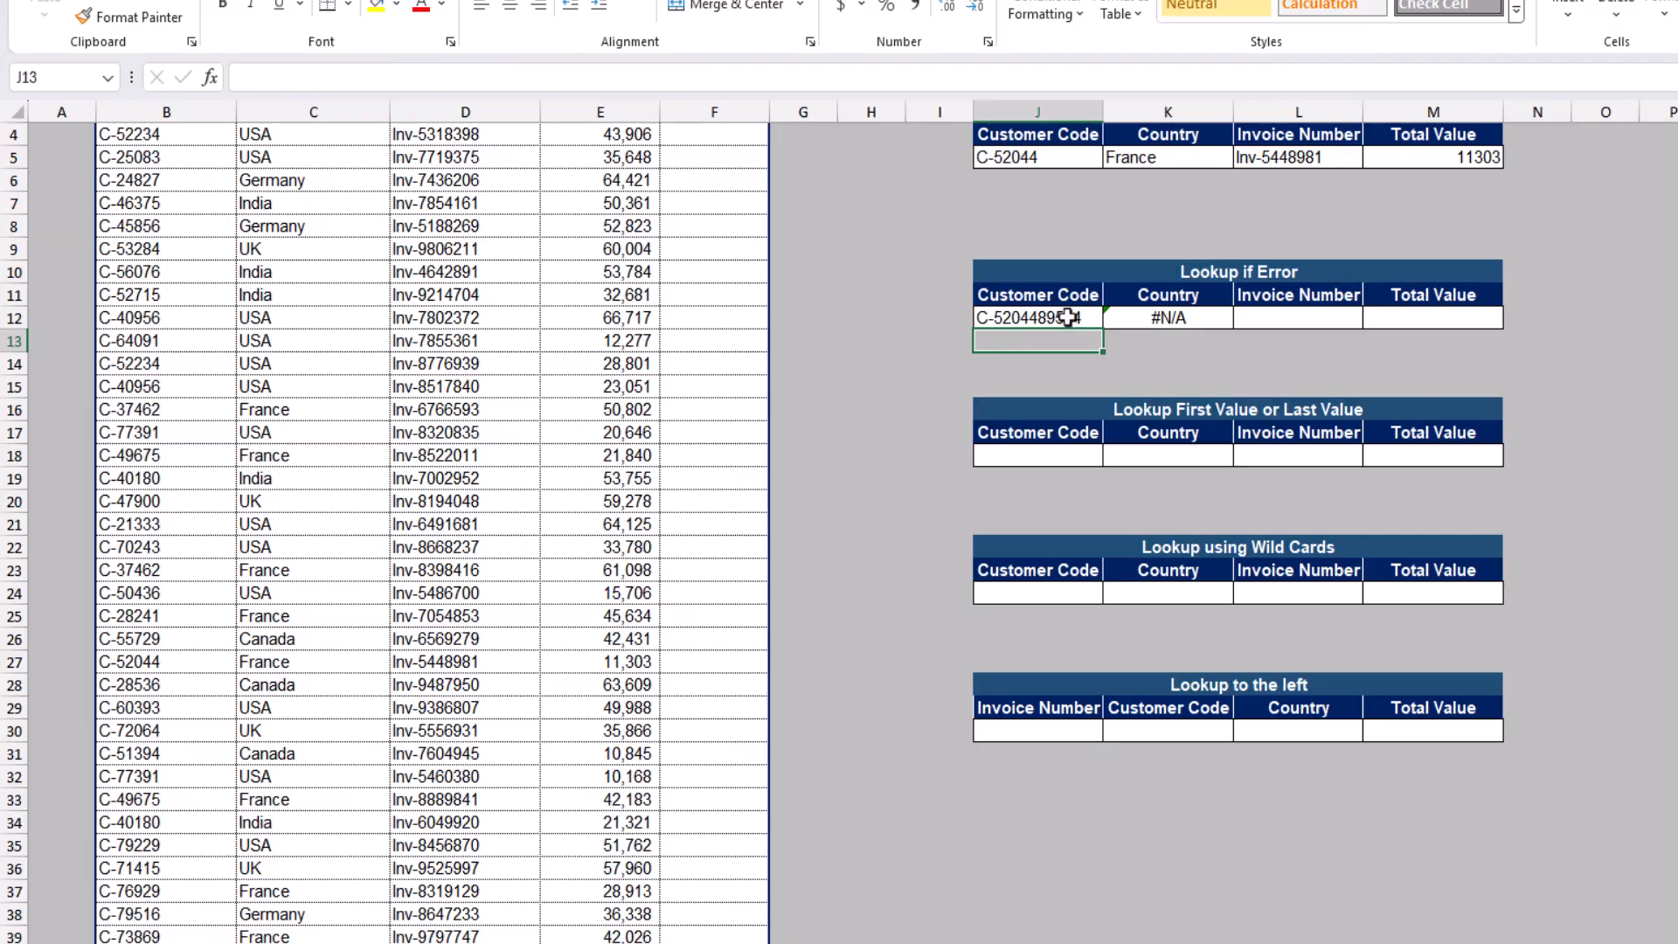
# Add "Not Found" as the if_not_found argument of K12's XLOOKUP formula, and fill it across to M12
pyautogui.click(1200, 319)
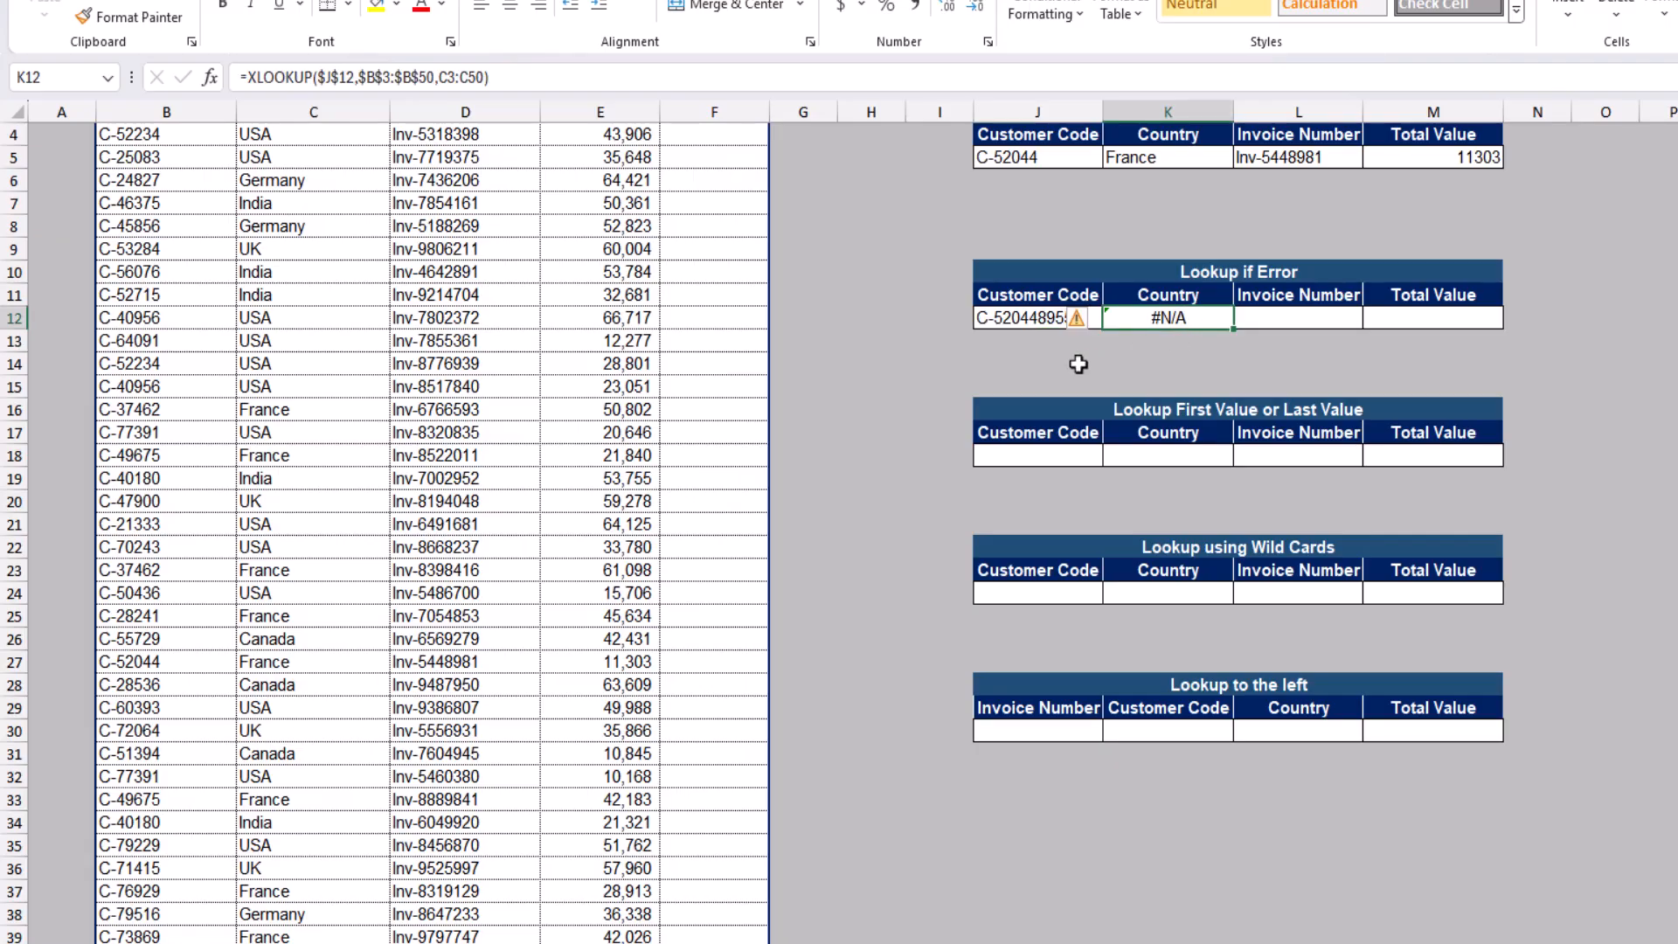
pyautogui.click(561, 80)
pyautogui.press('BackSpace')
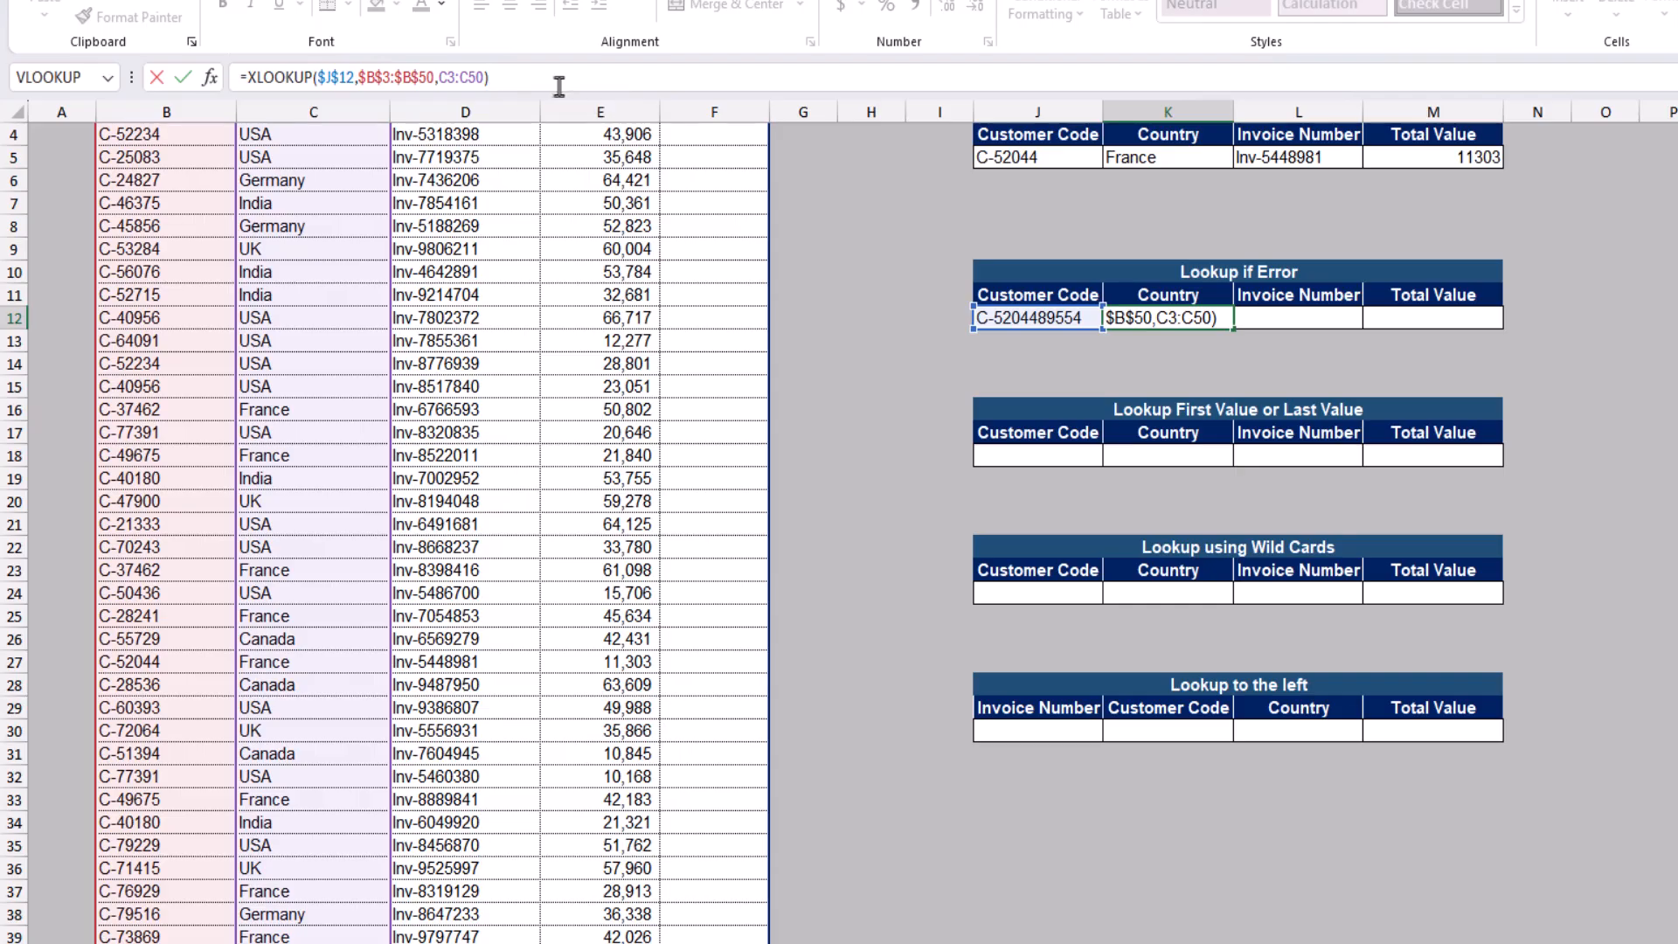
pyautogui.write(',')
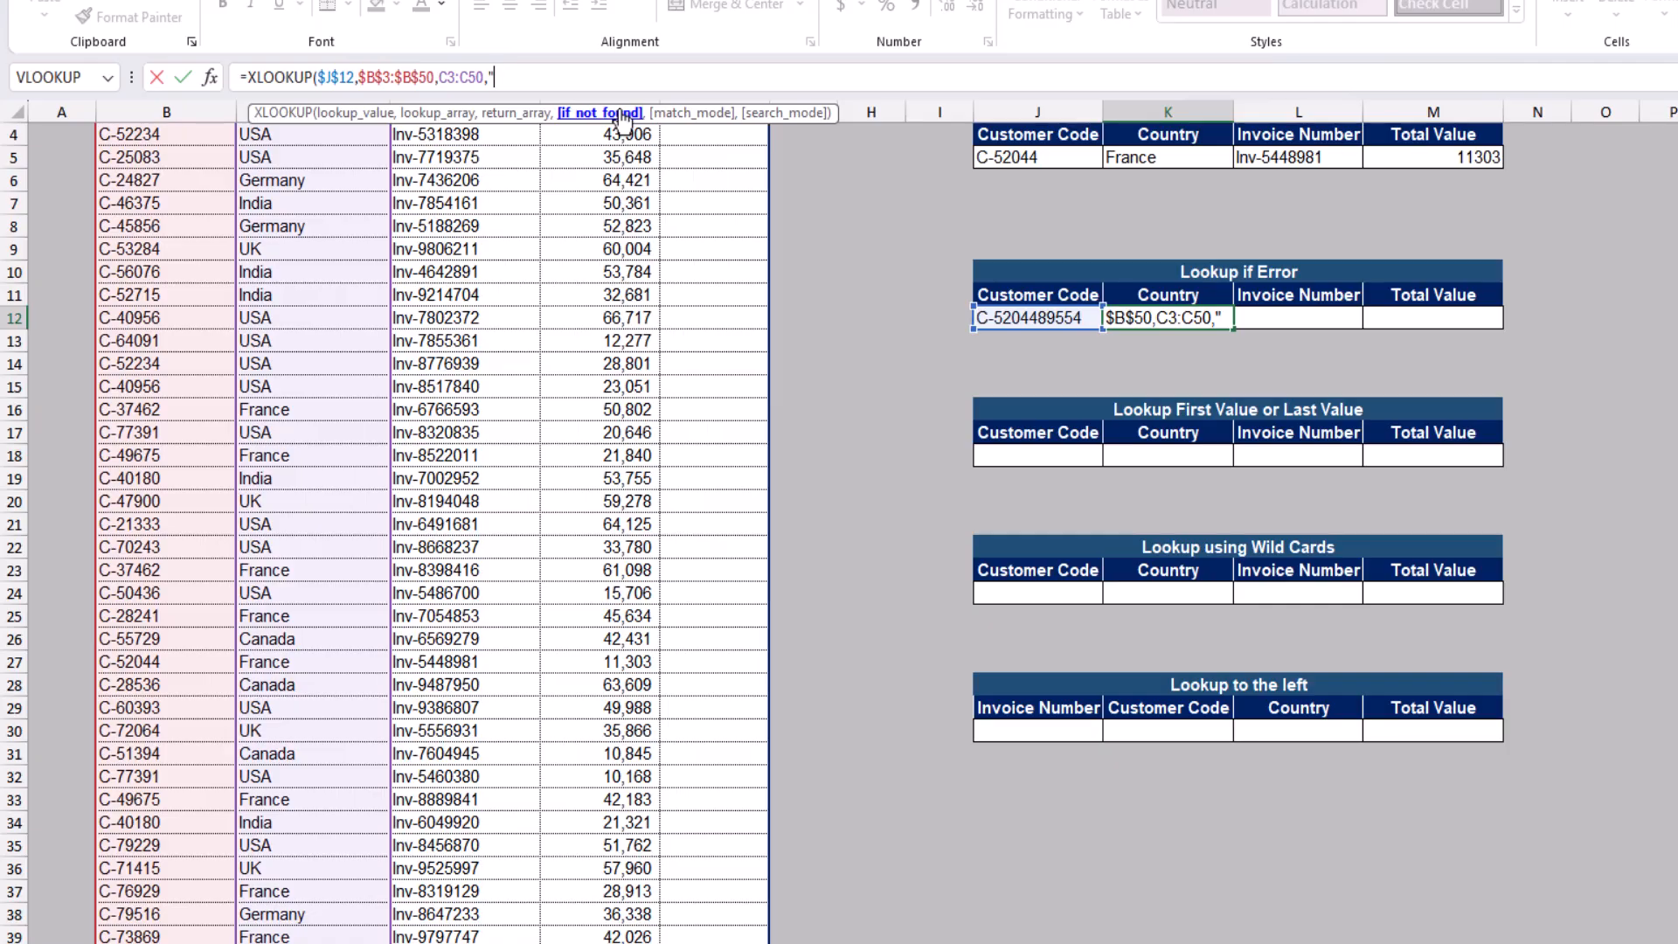
pyautogui.write('Not Fo')
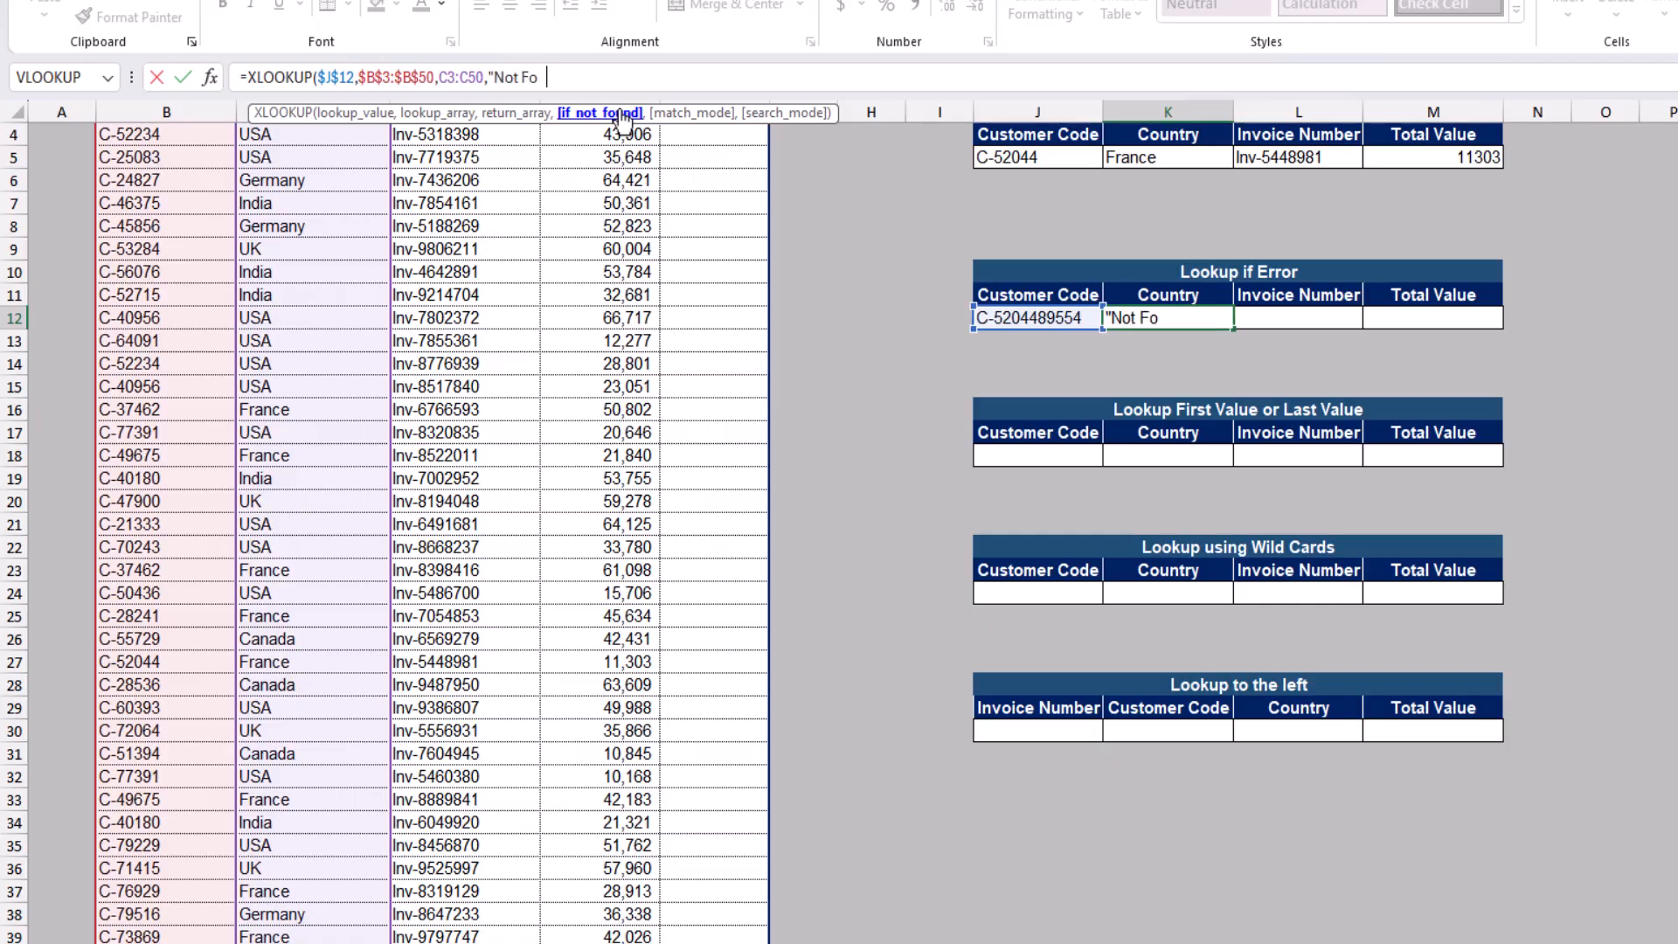
pyautogui.write('und")')
pyautogui.press('Return')
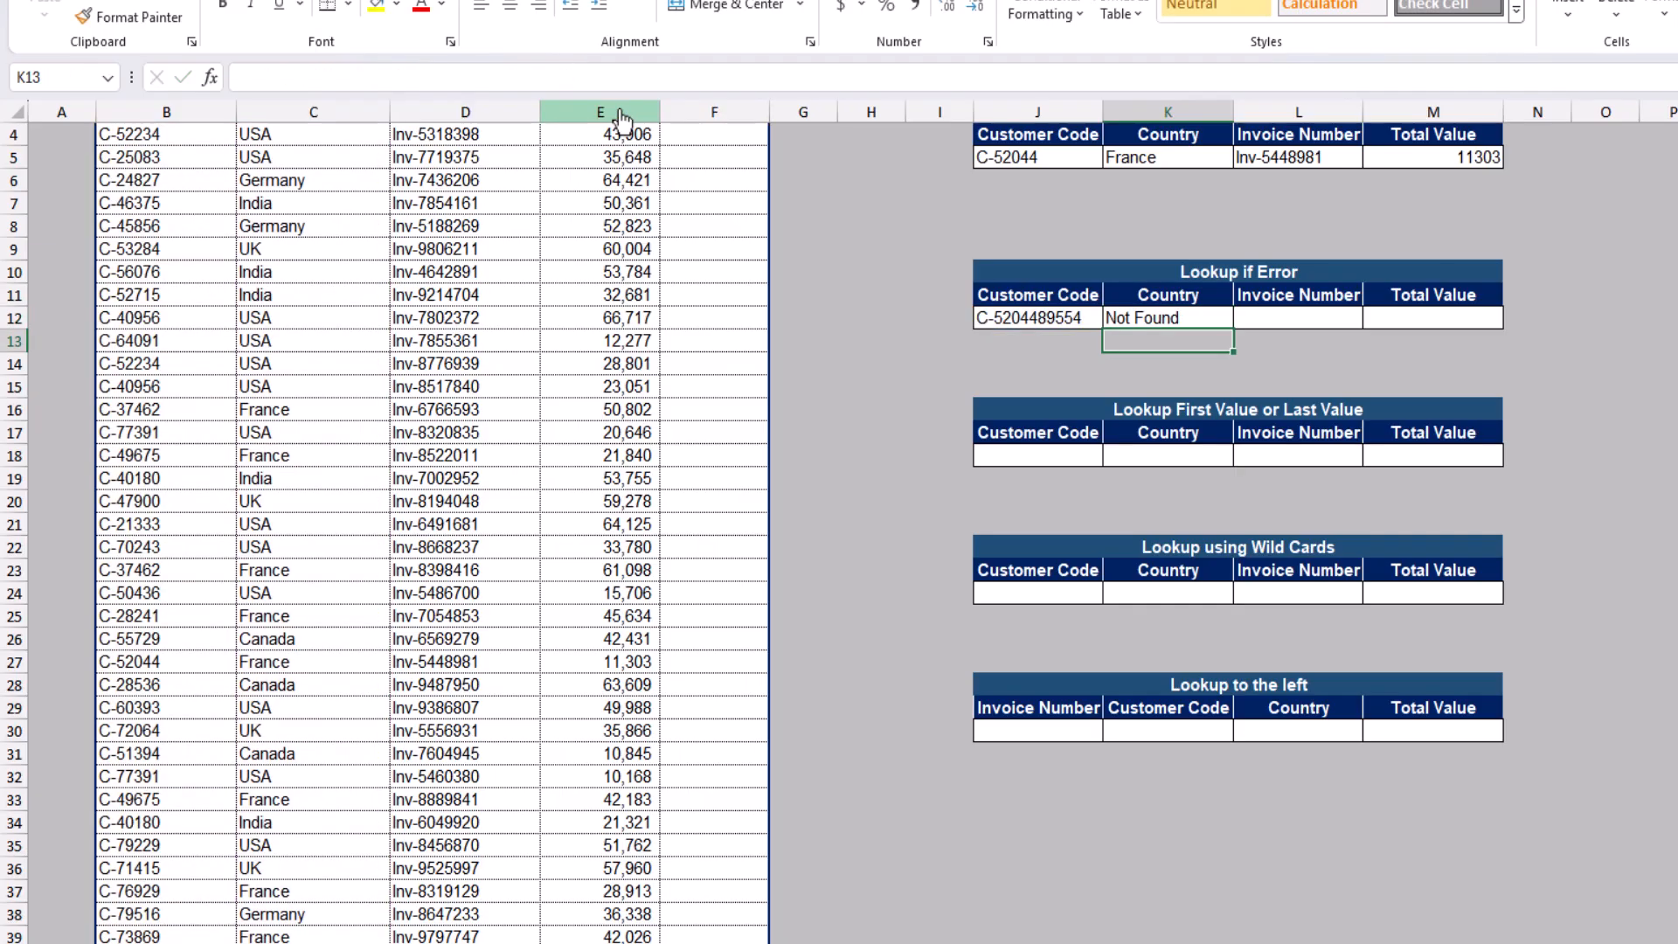
pyautogui.click(1180, 320)
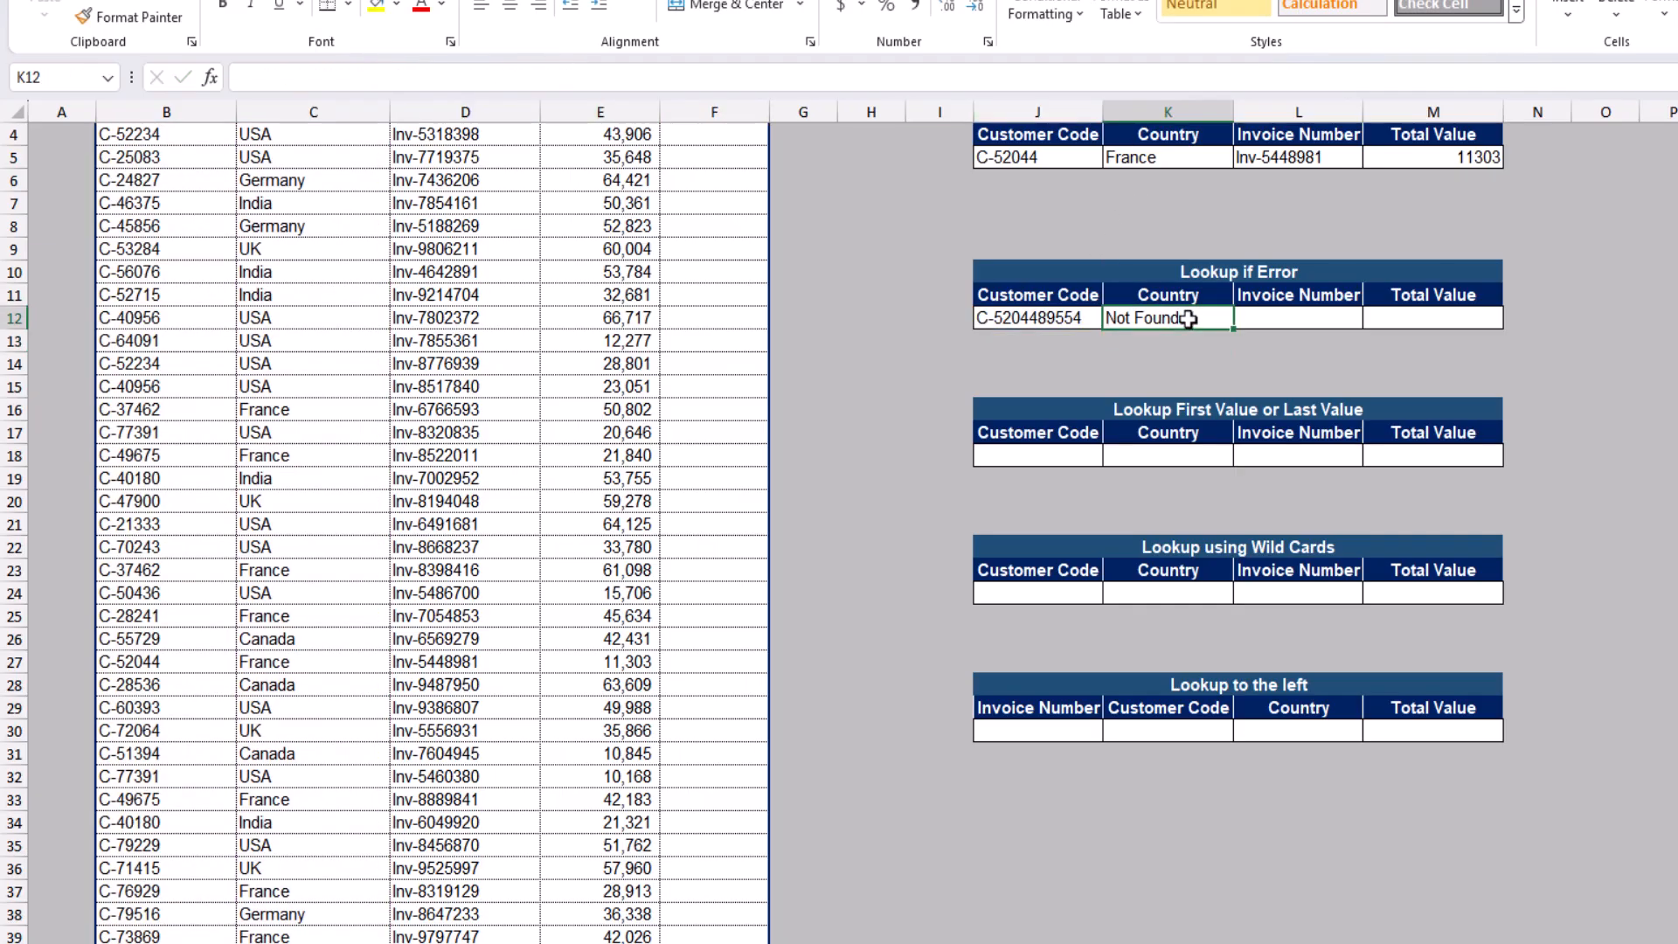
pyautogui.moveTo(1233, 328); pyautogui.dragTo(1436, 327)
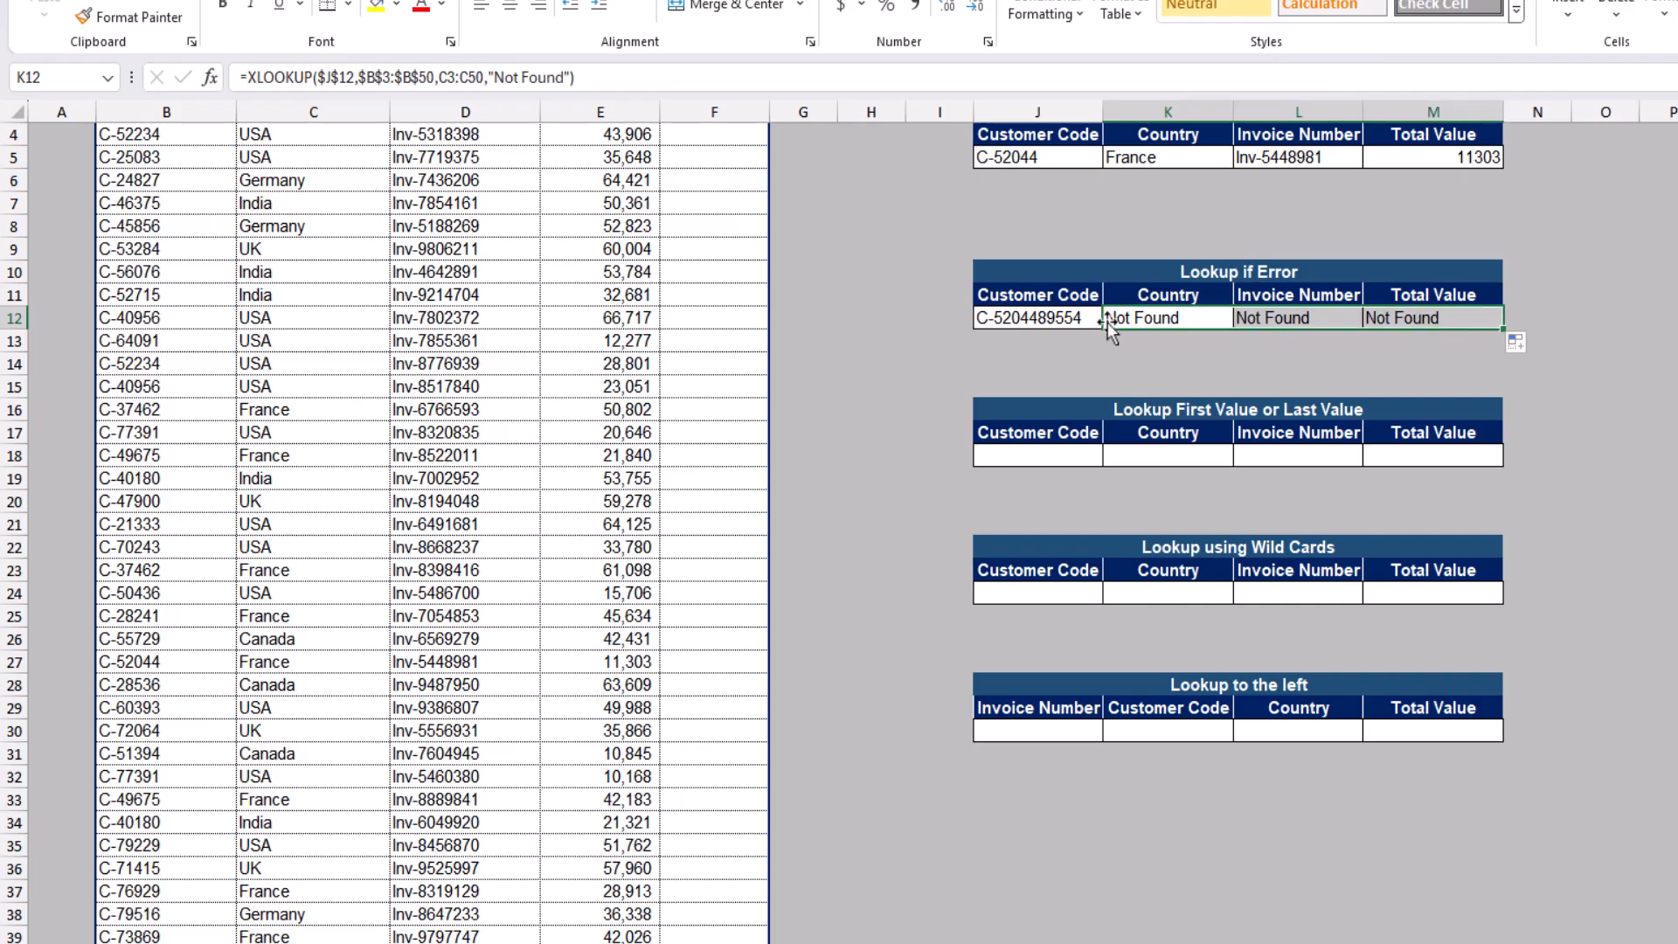
# Copy the valid customer code from J5 and paste it as a value over the non-existent code in J12
pyautogui.click(1064, 320)
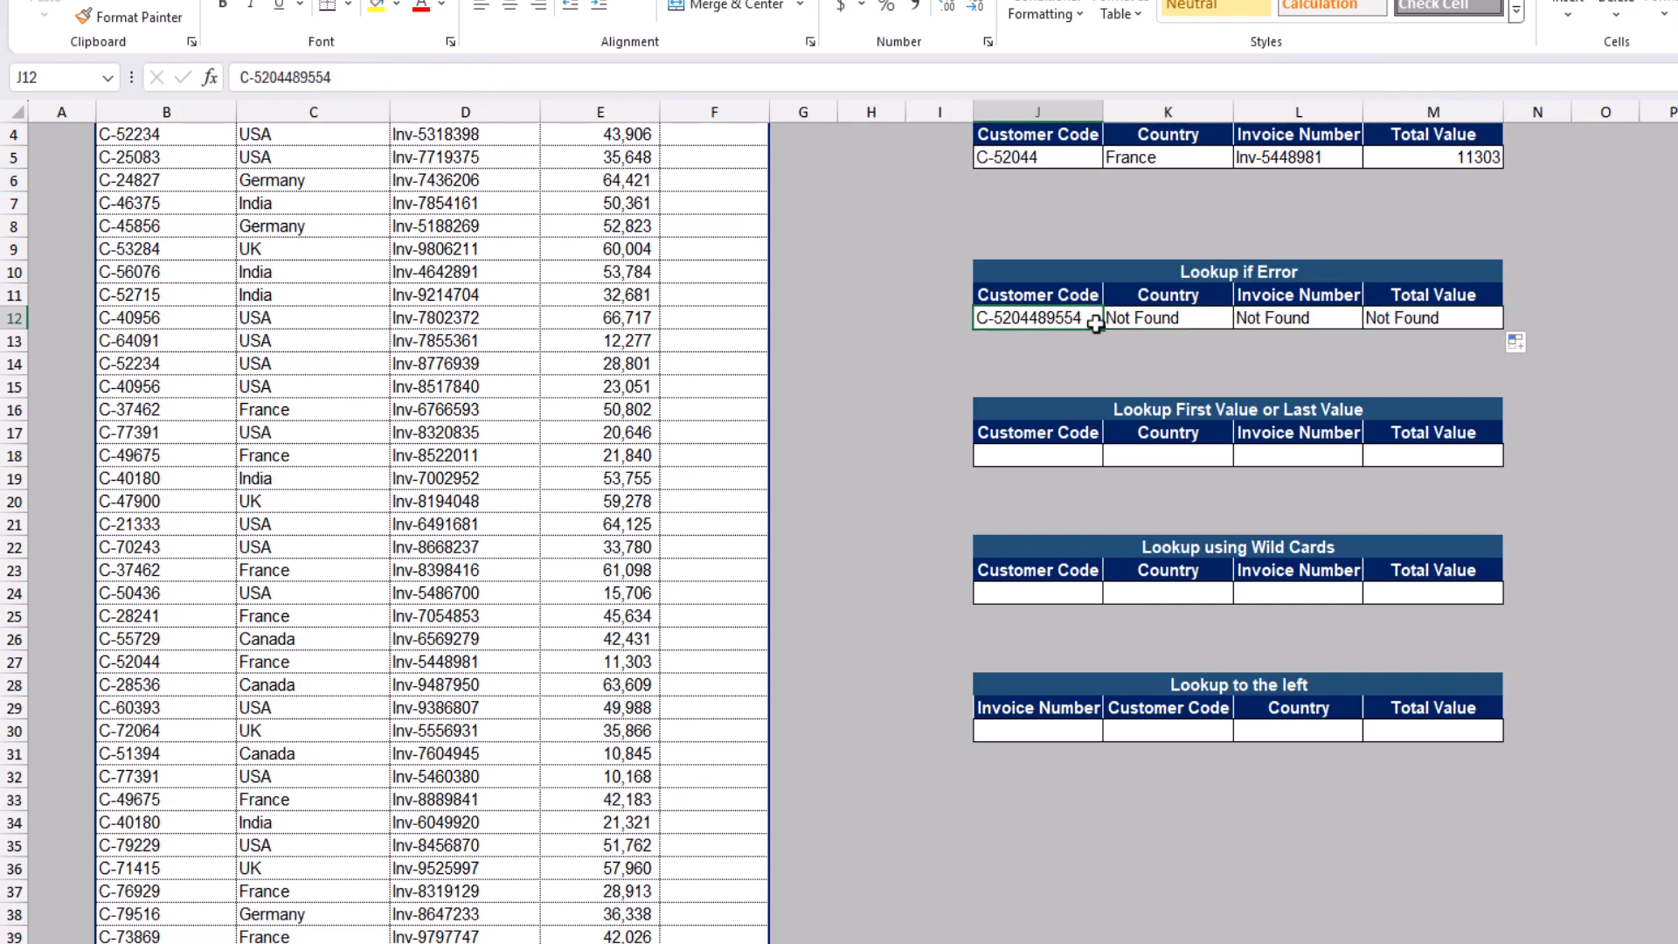
pyautogui.click(1034, 150)
pyautogui.hotkey('ctrl', 'c')
pyautogui.click(1068, 320)
pyautogui.rightClick(1068, 320)
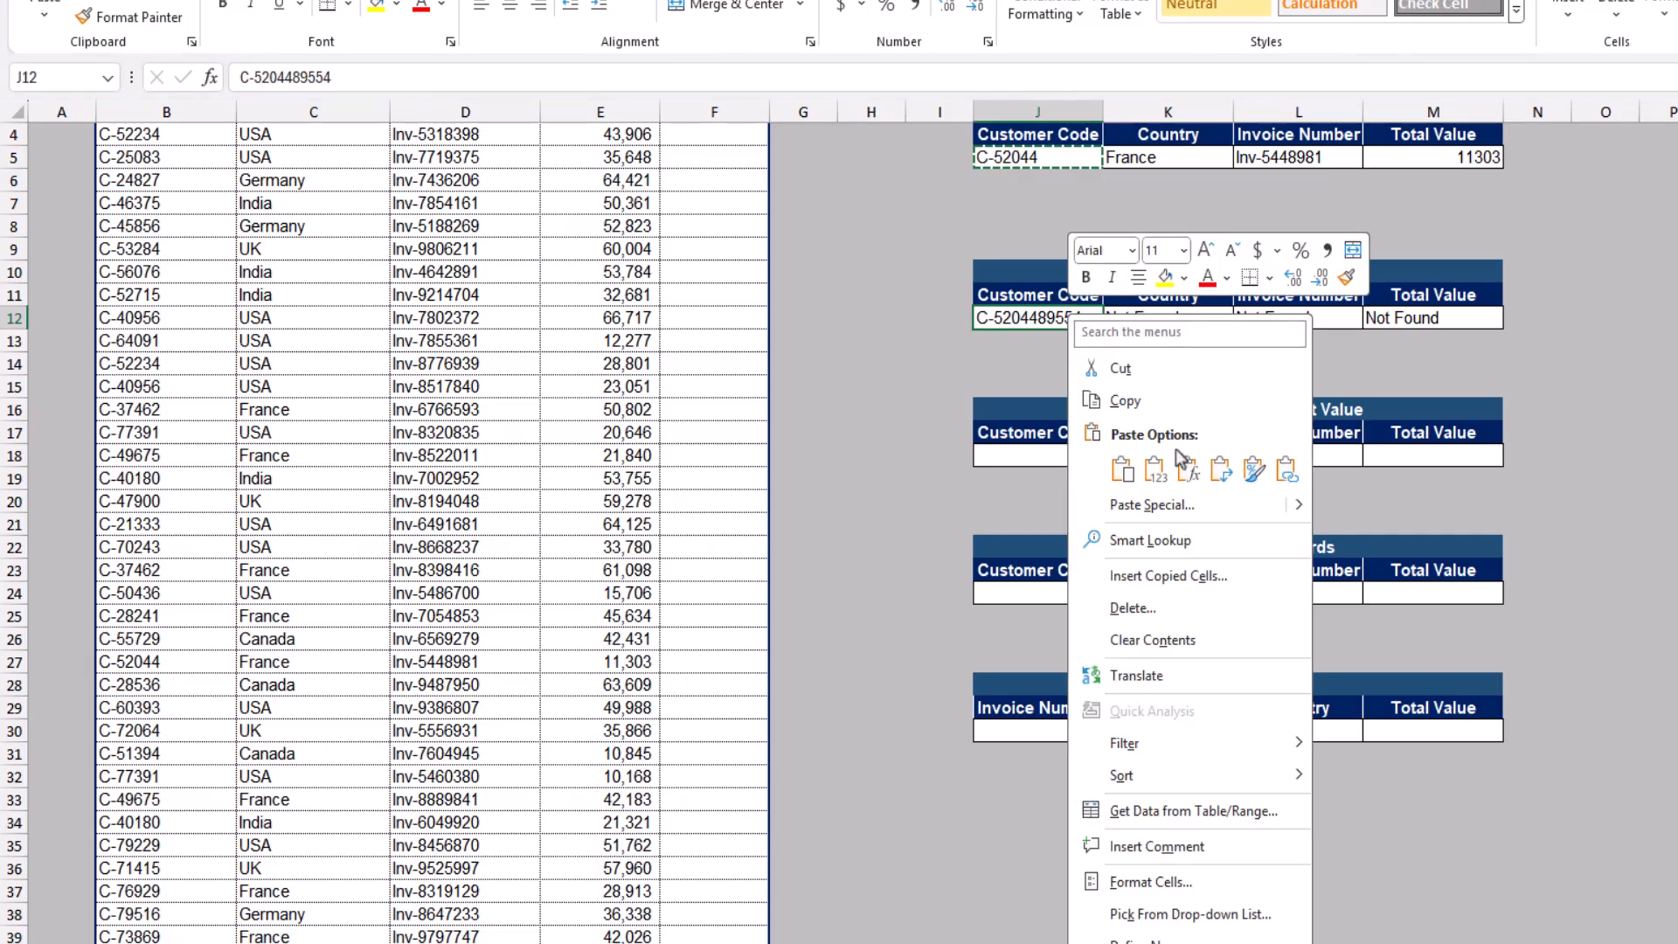
pyautogui.click(1154, 472)
pyautogui.click(1269, 358)
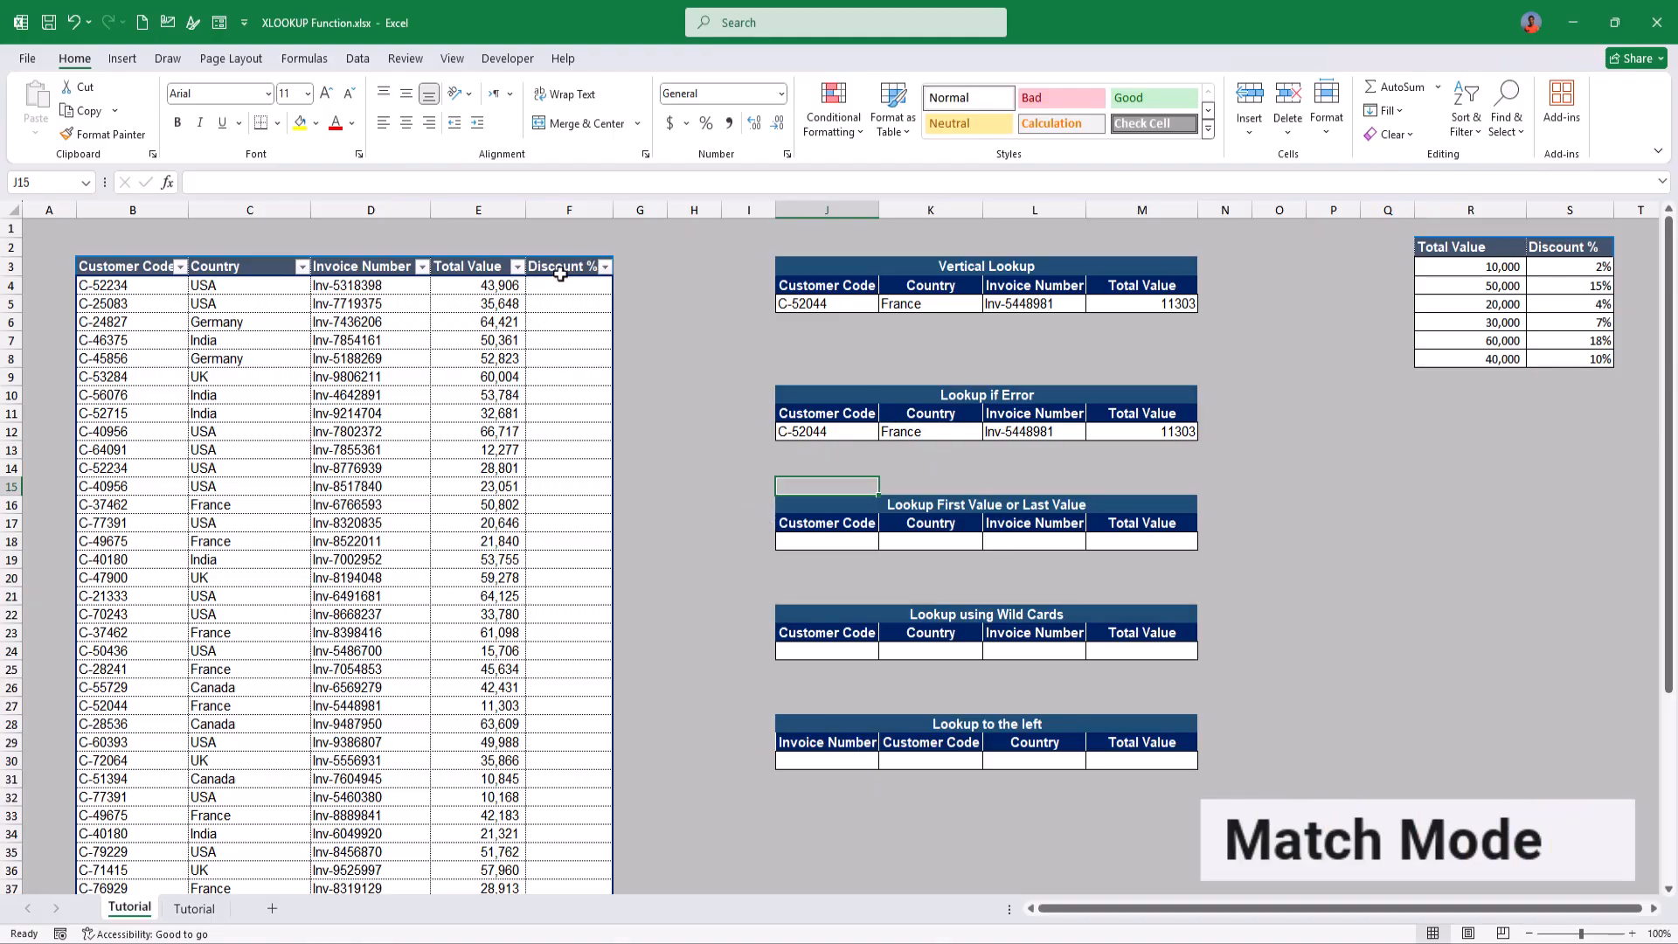
pyautogui.moveTo(553, 267); pyautogui.dragTo(541, 372)
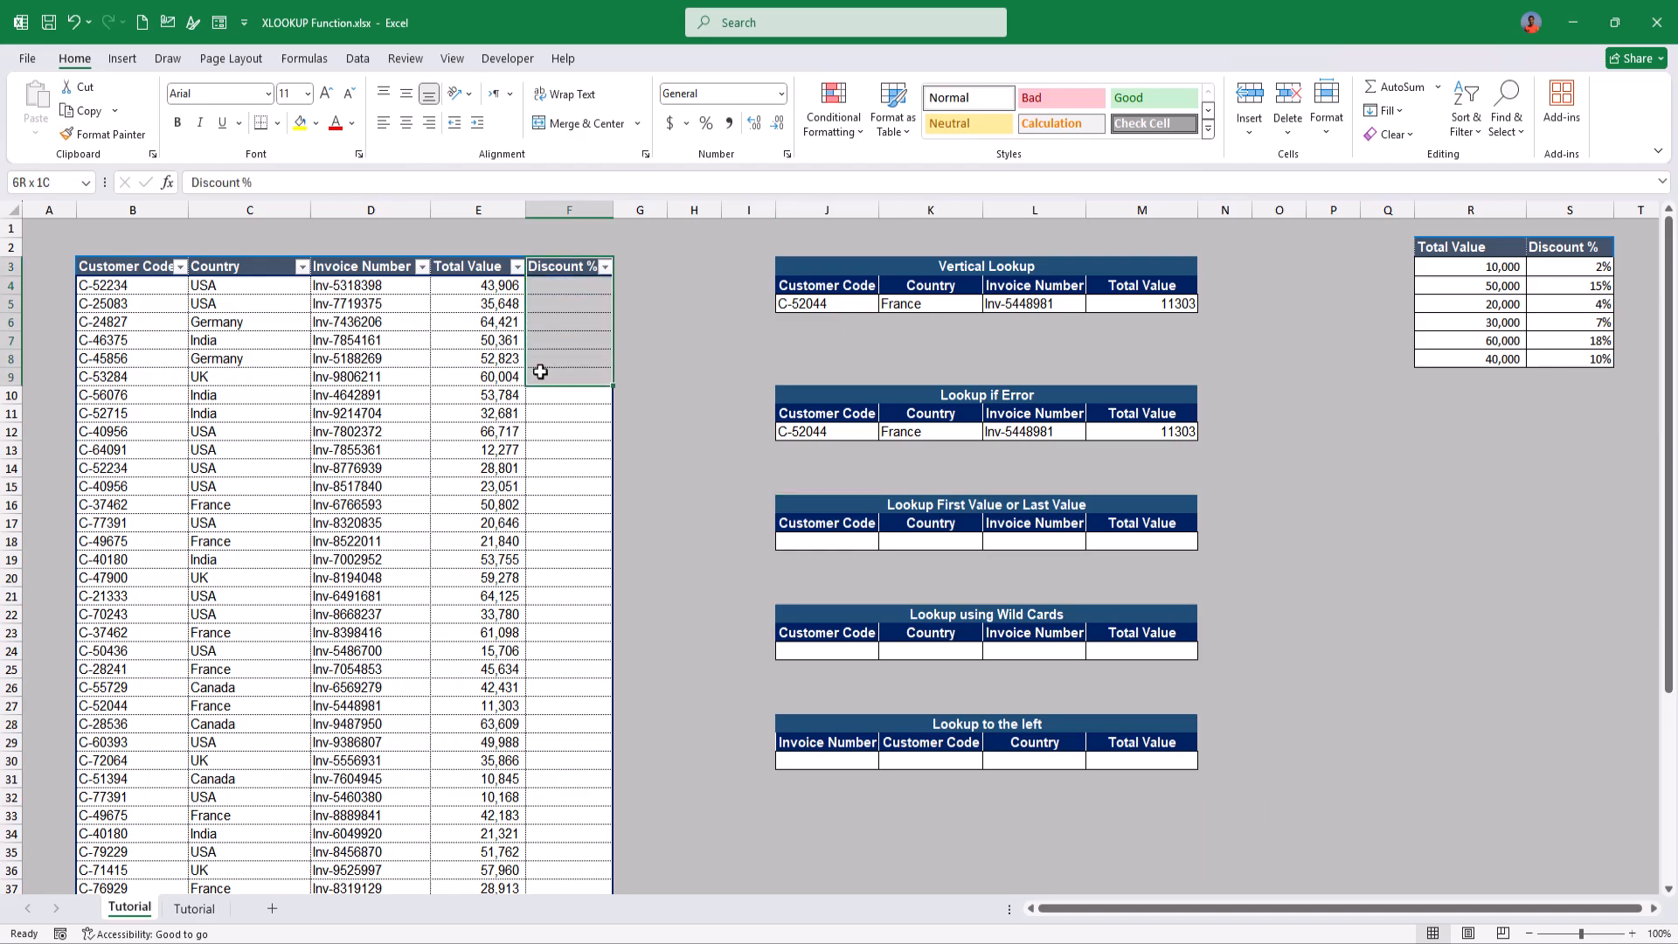
pyautogui.click(564, 306)
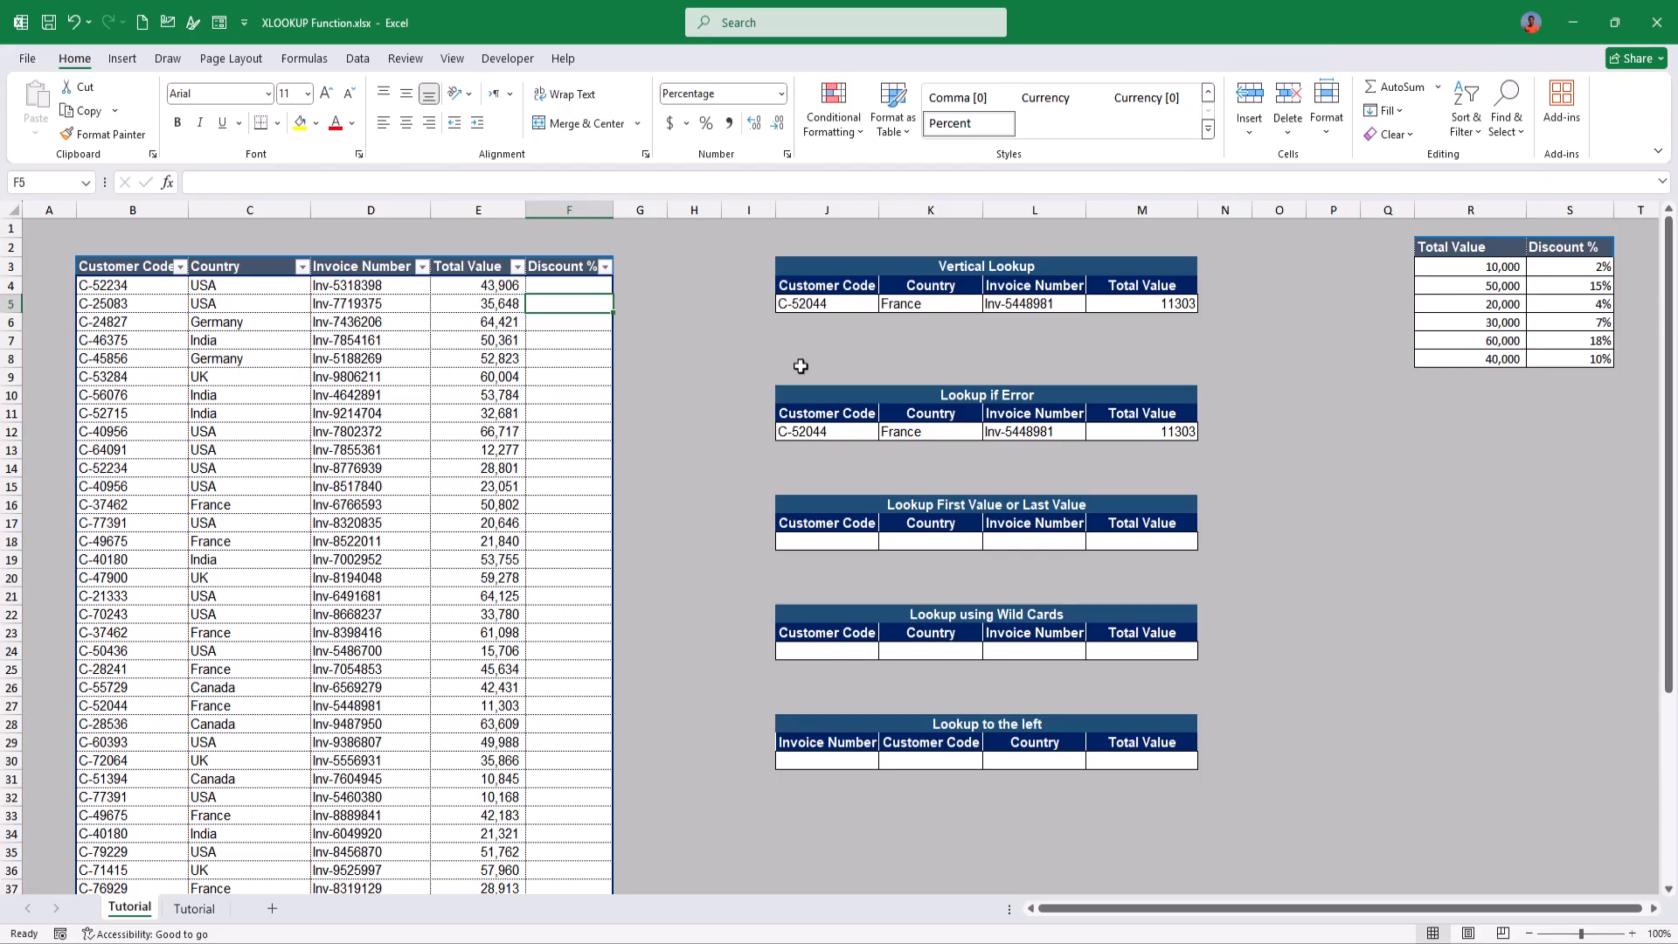
pyautogui.moveTo(1471, 246); pyautogui.dragTo(1587, 354)
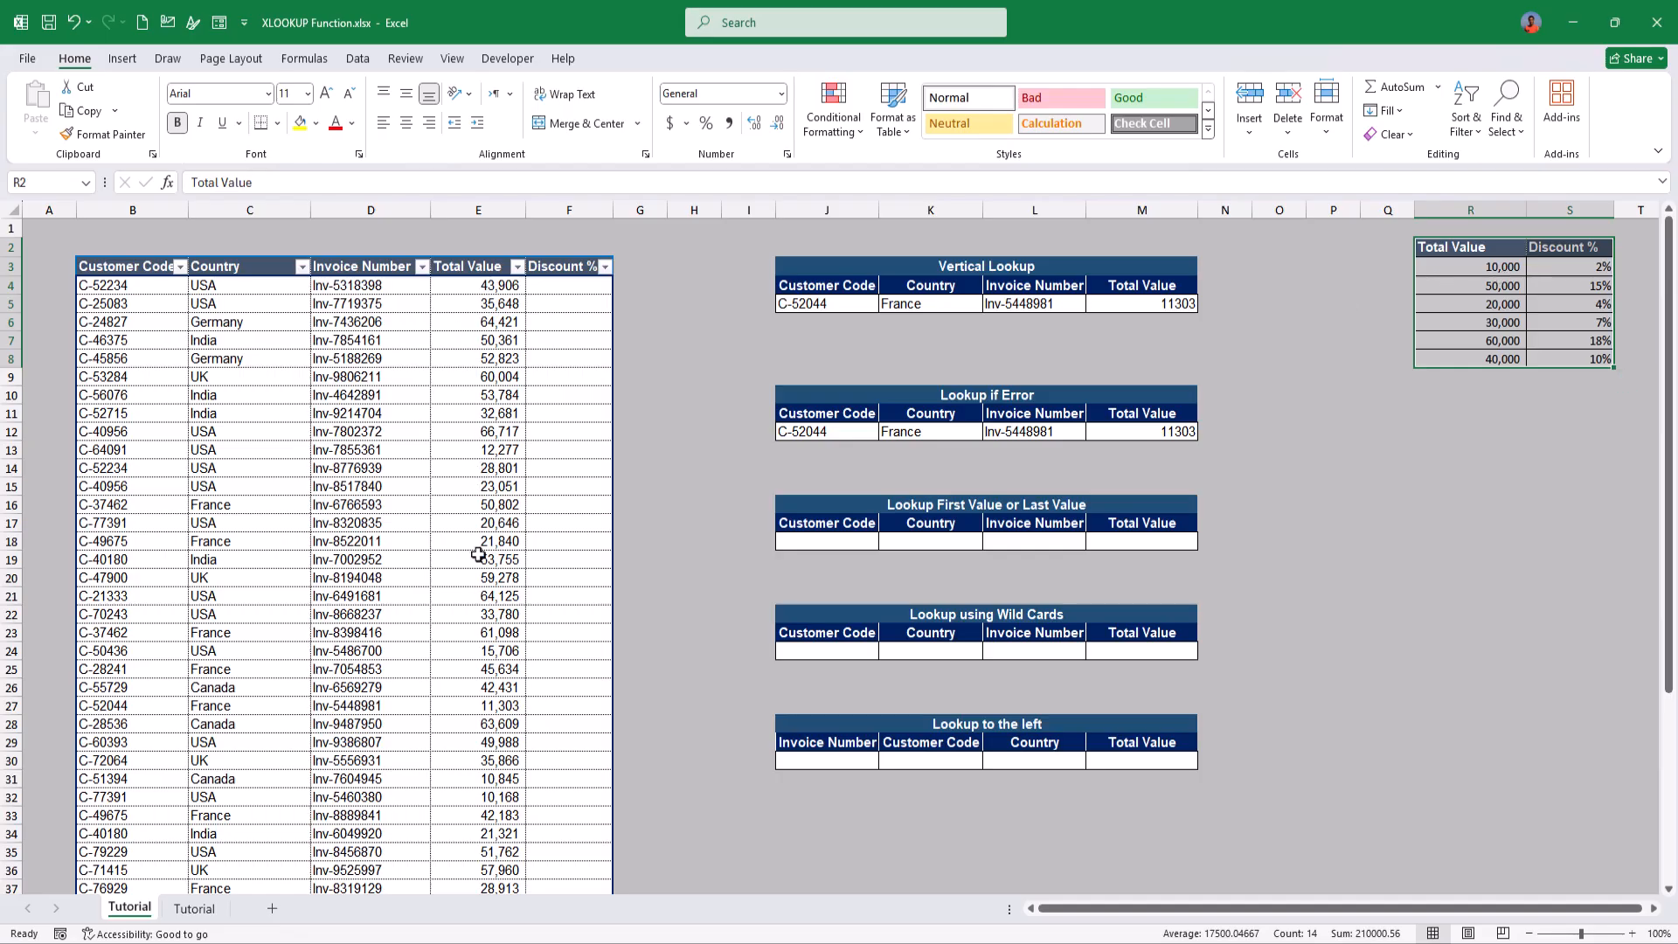
# Start an XLOOKUP formula in Discount % cell F4 with lookup value E4, lookup array R2:R8 and return array S2:S8
pyautogui.click(589, 290)
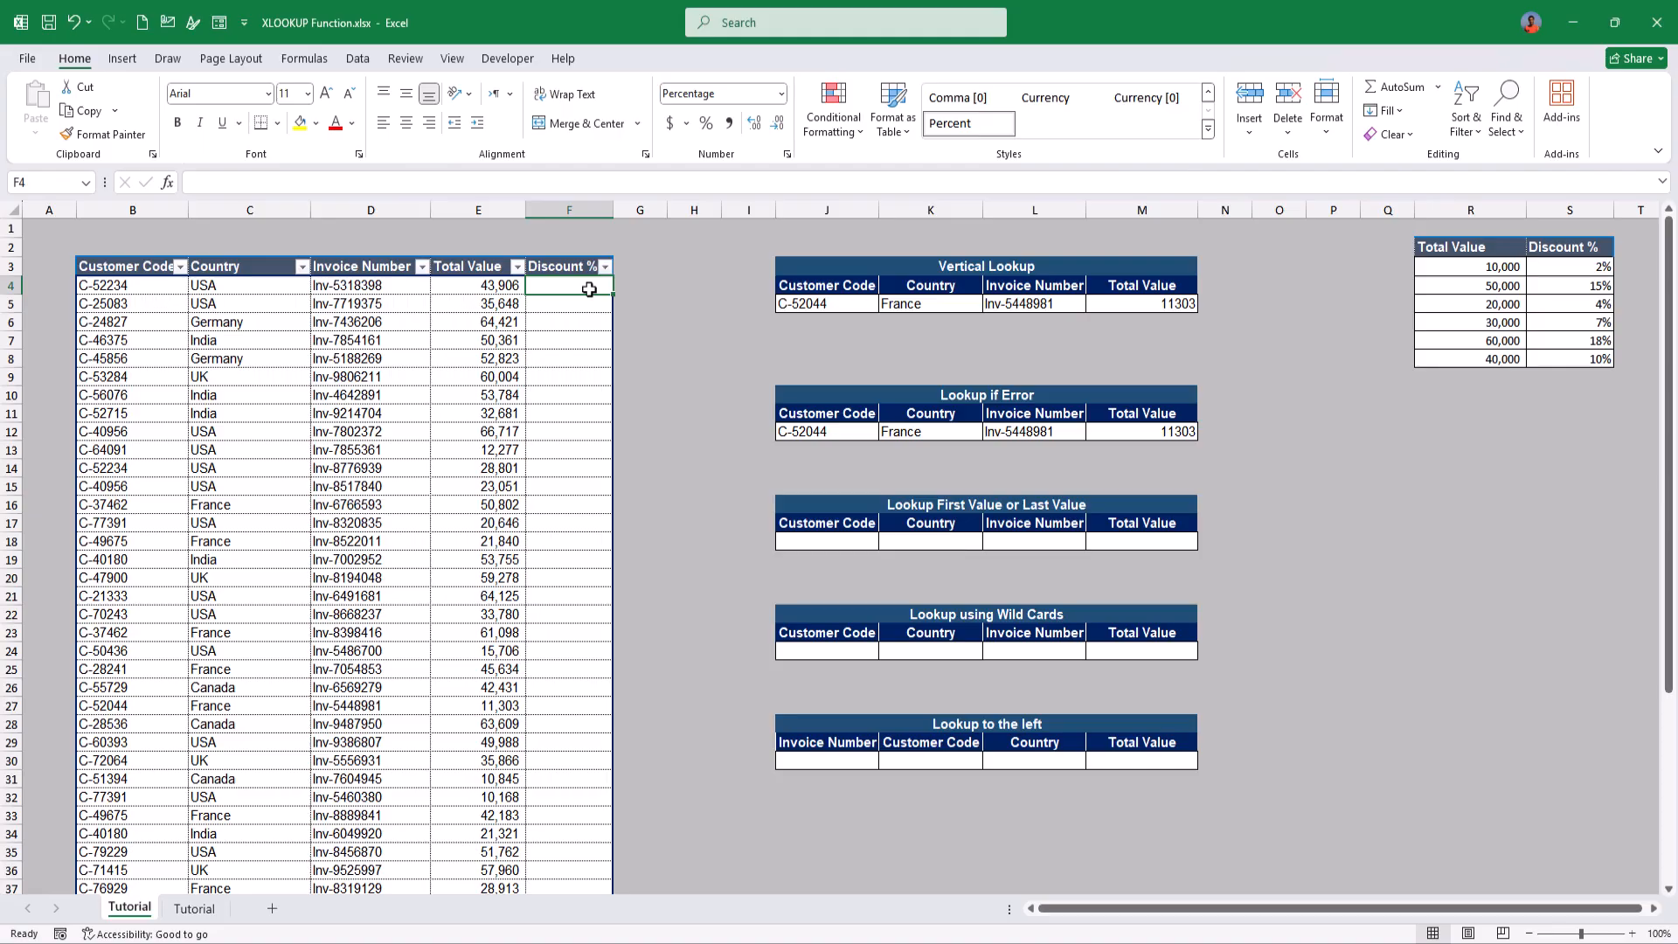
pyautogui.write('=XLOOKUP(')
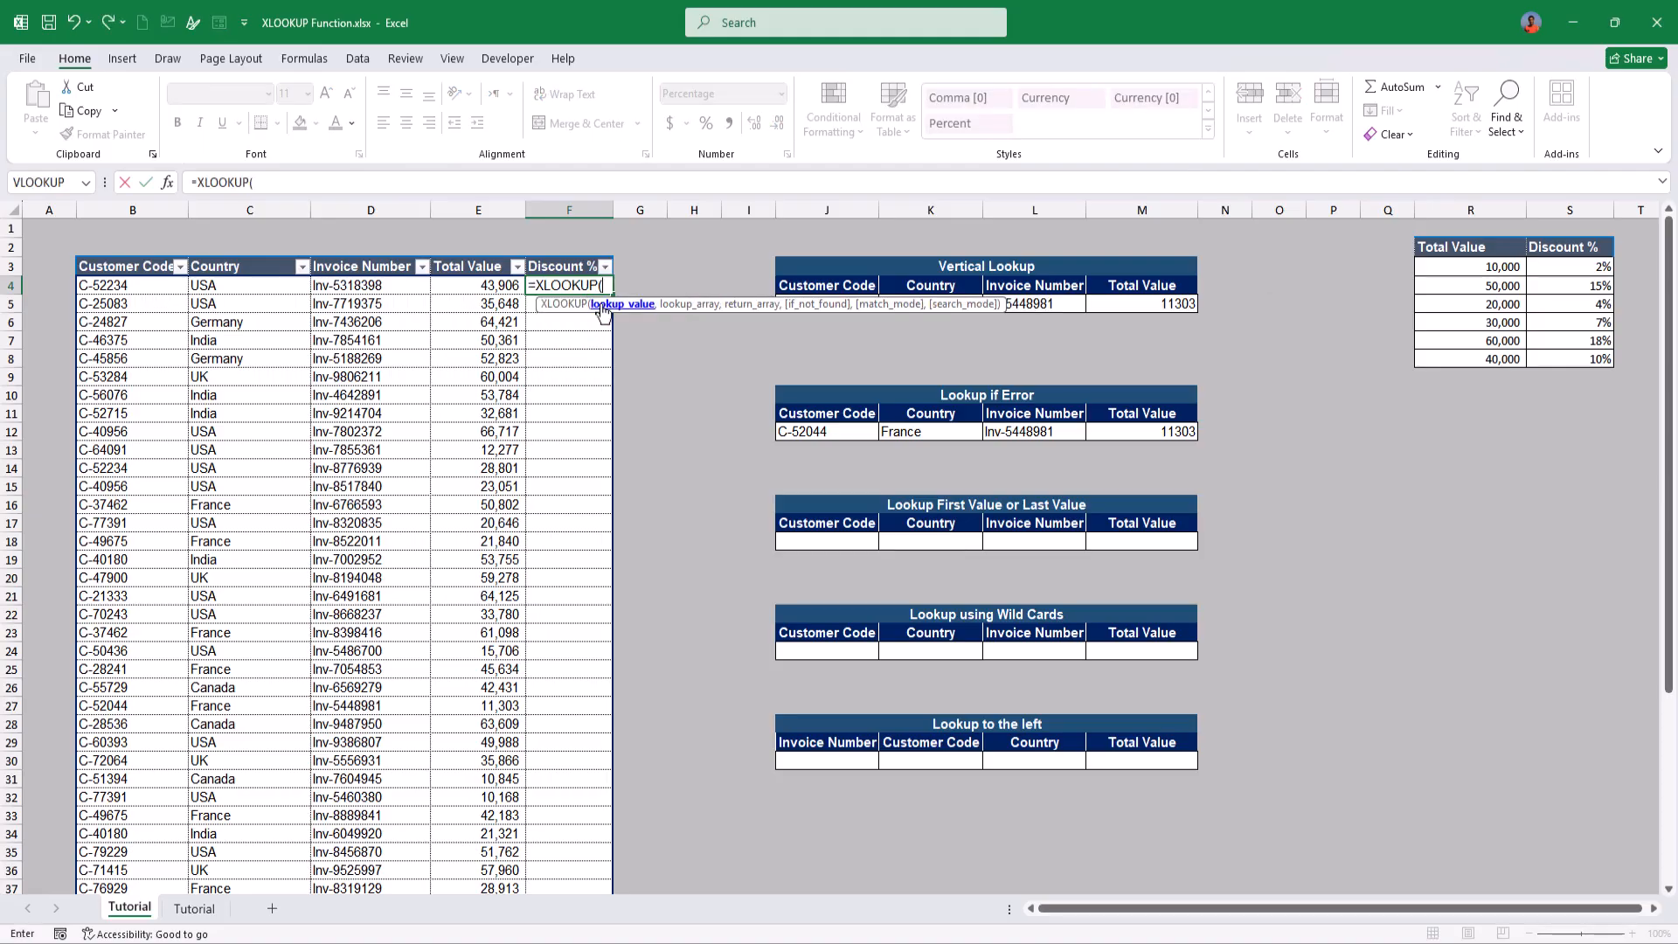
pyautogui.click(470, 286)
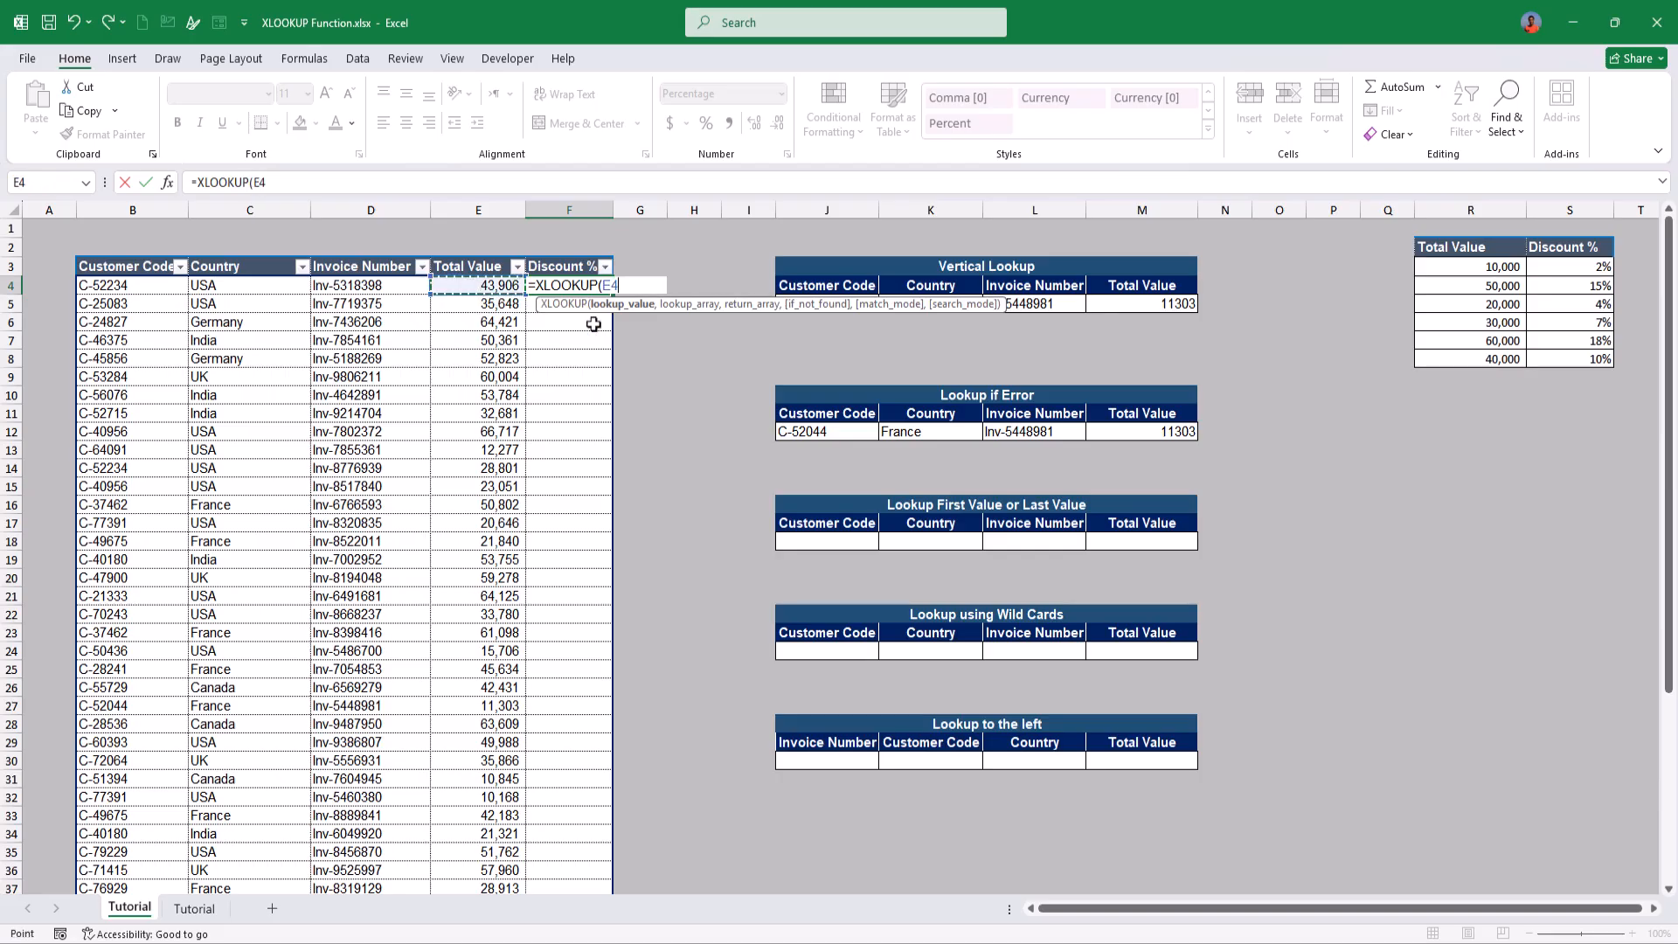
pyautogui.write(',')
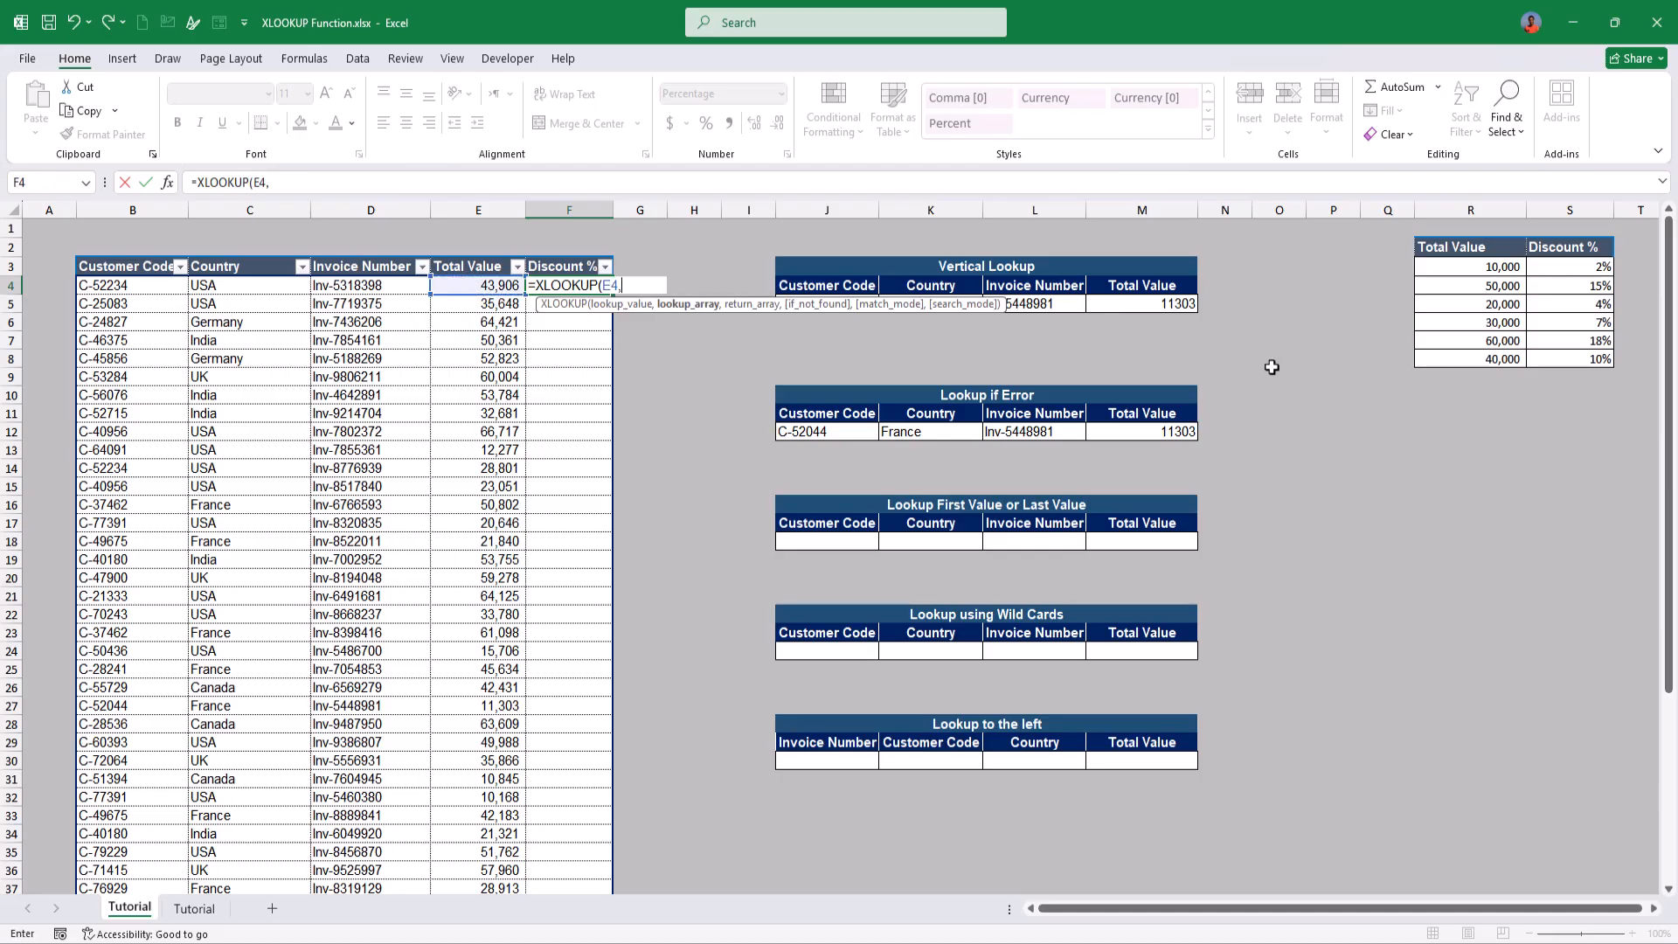
pyautogui.moveTo(1488, 247); pyautogui.dragTo(1487, 361)
pyautogui.write(',')
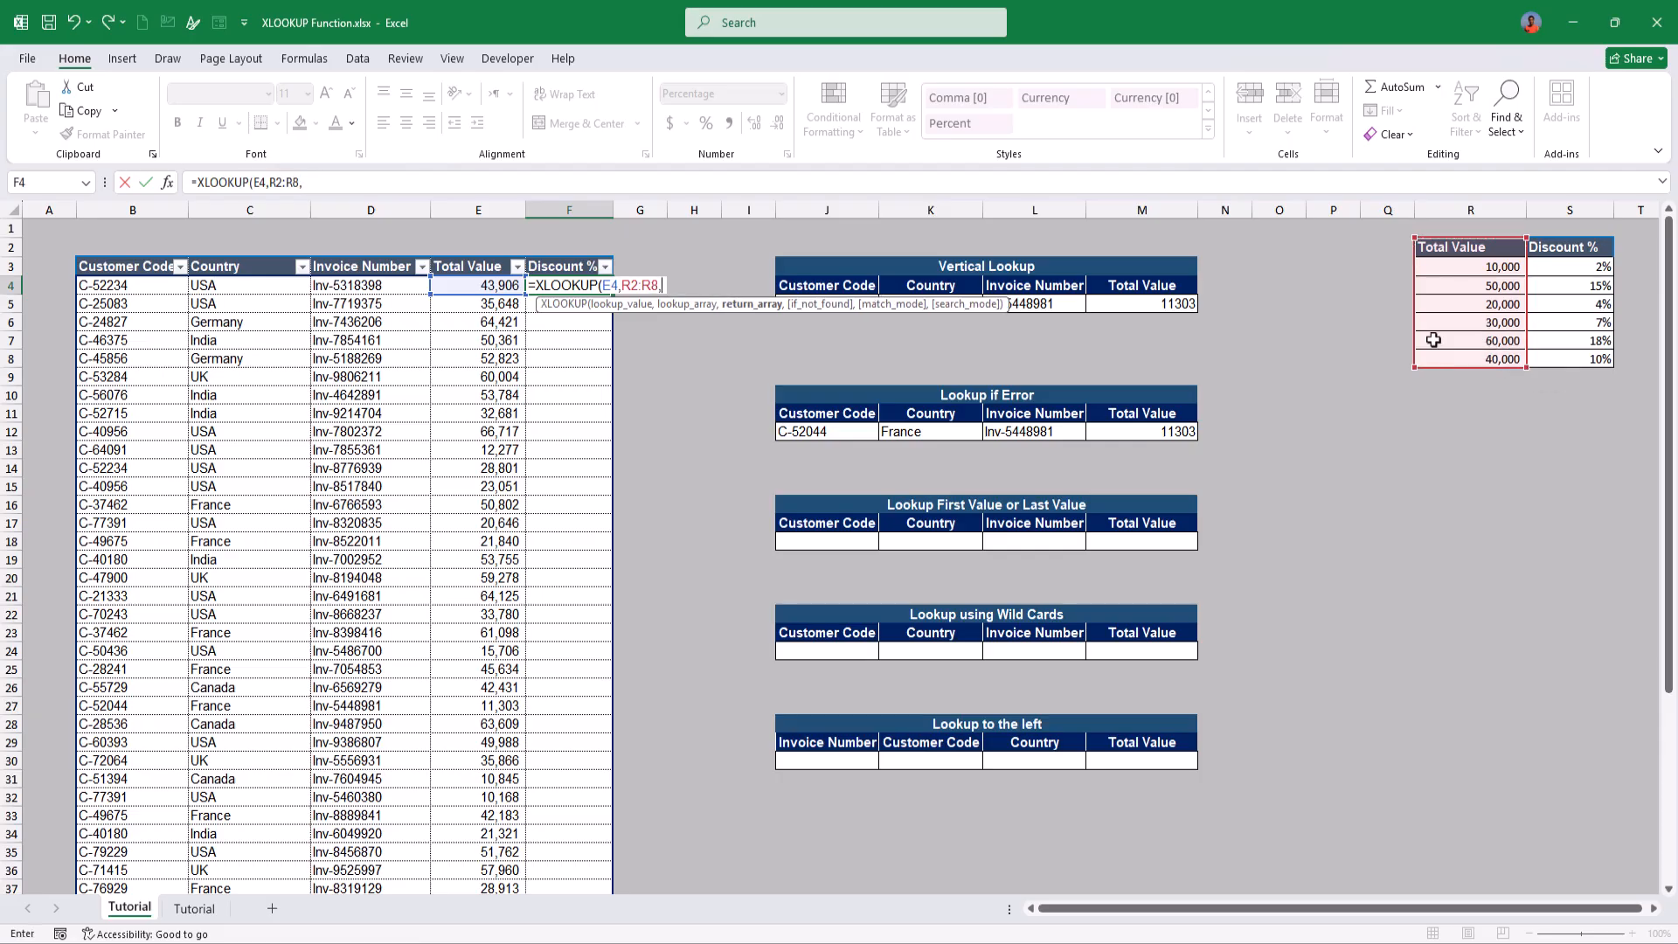
pyautogui.moveTo(1549, 246); pyautogui.dragTo(1547, 359)
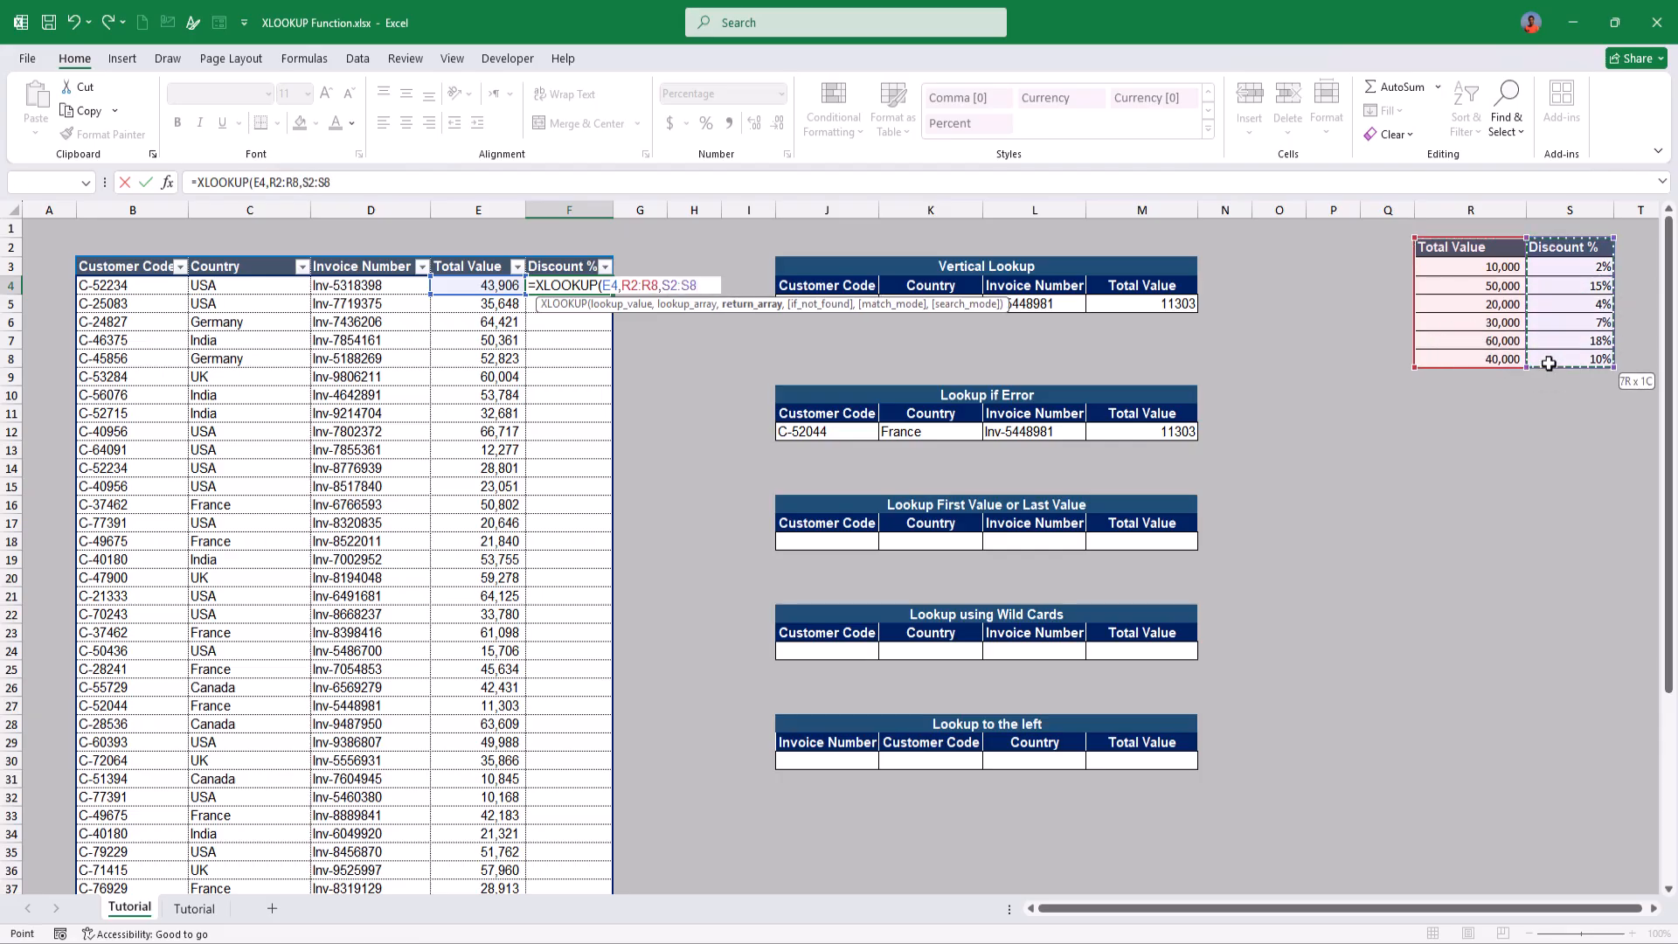
# Make the lookup array and return array references absolute in F4's XLOOKUP formula
pyautogui.click(682, 309)
pyautogui.press('F4')
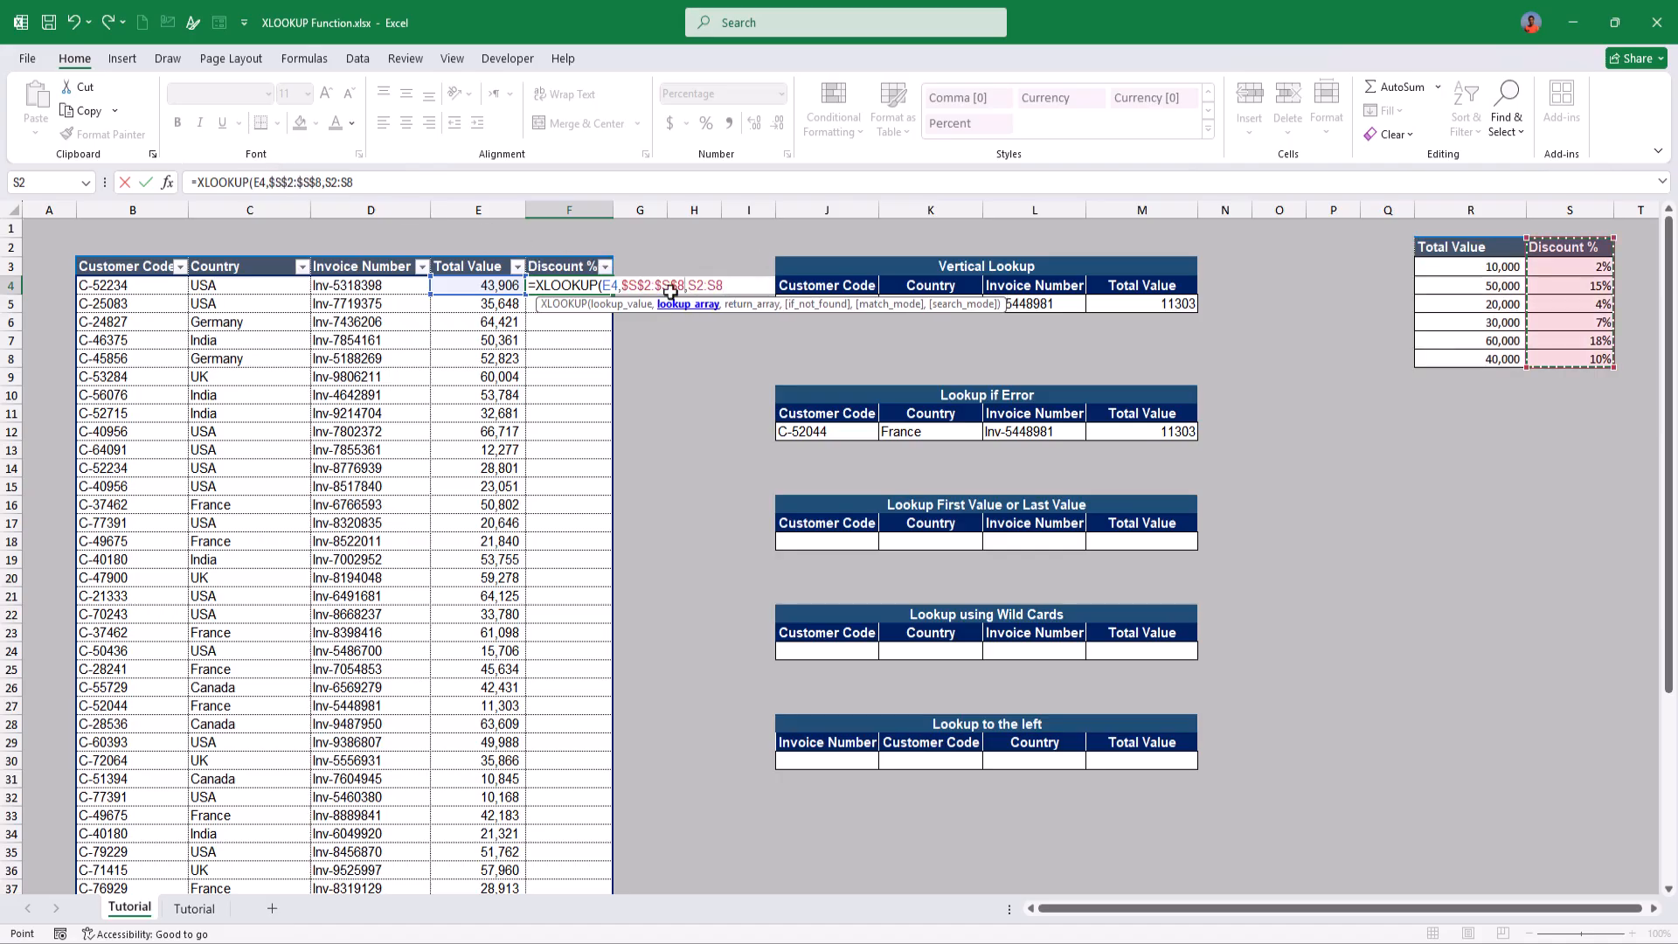
pyautogui.click(757, 308)
pyautogui.press('F4')
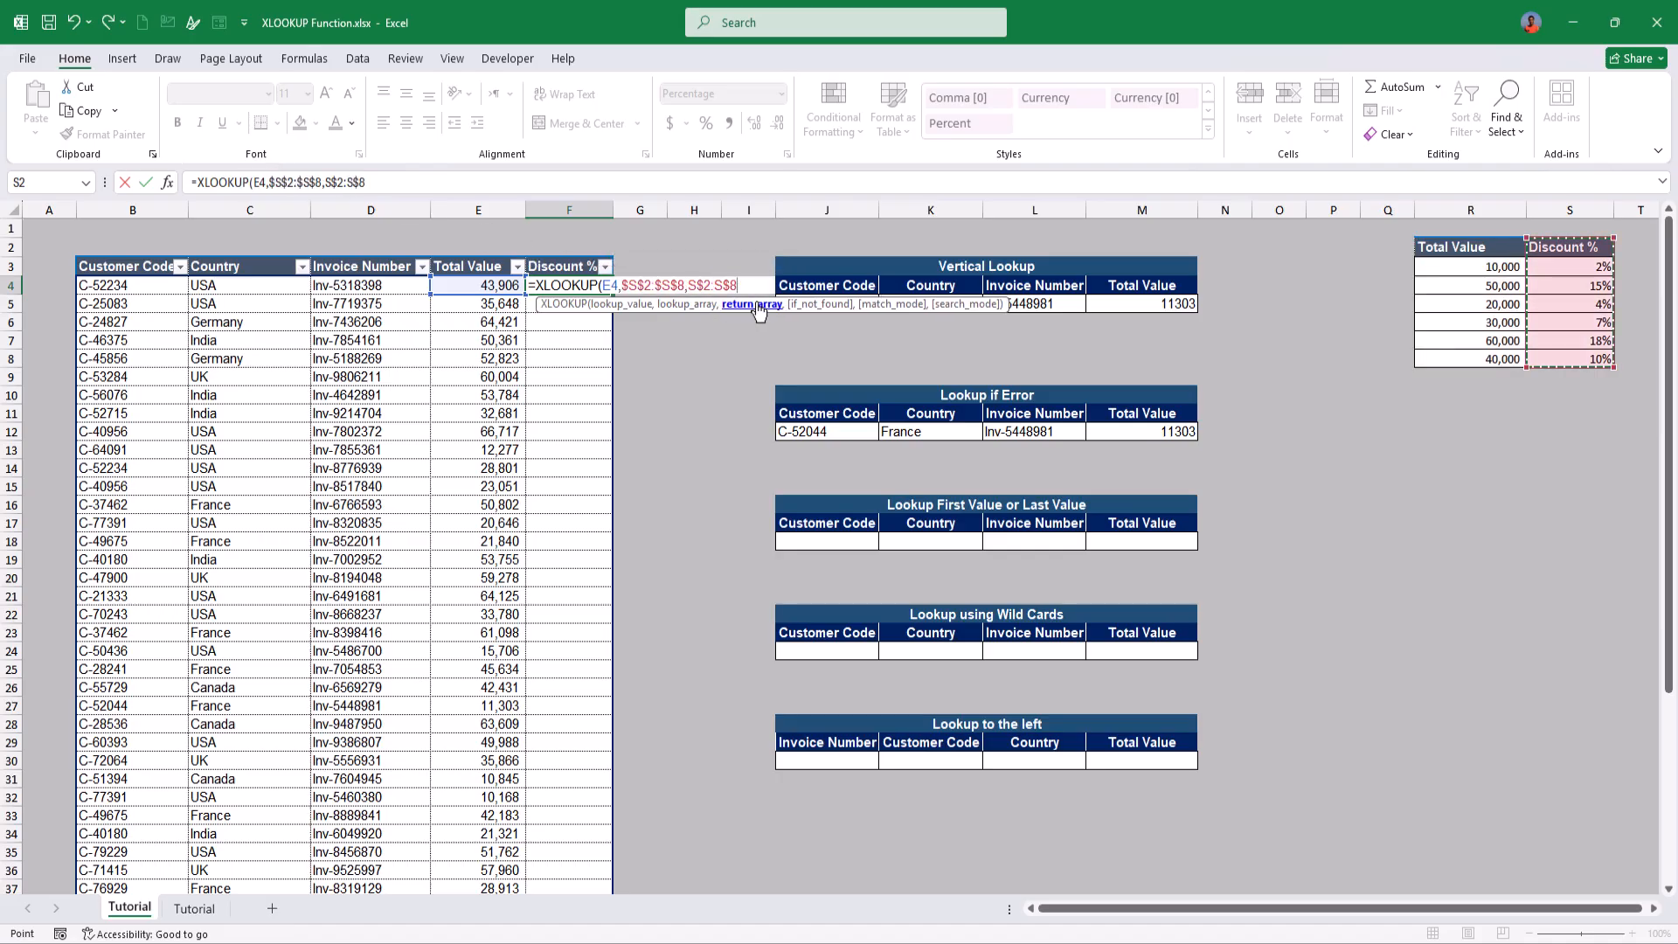
# Complete F4's XLOOKUP with an empty if_not_found argument and match mode -1, exact match or next smaller item
pyautogui.click(391, 181)
pyautogui.write(',')
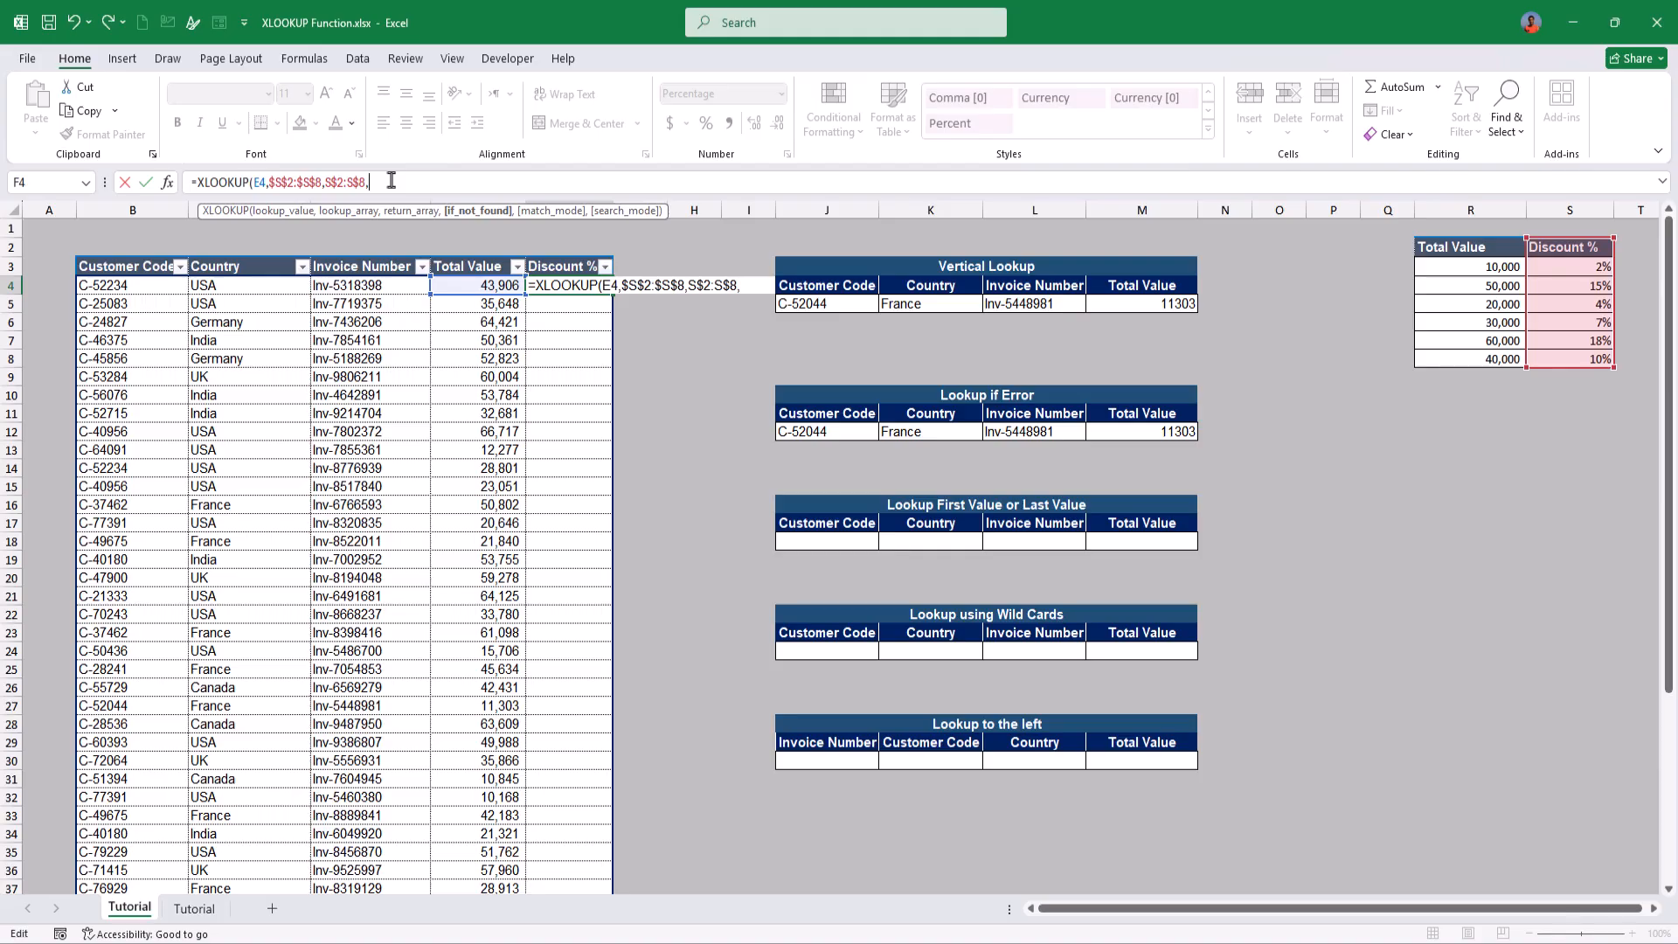
pyautogui.write(',')
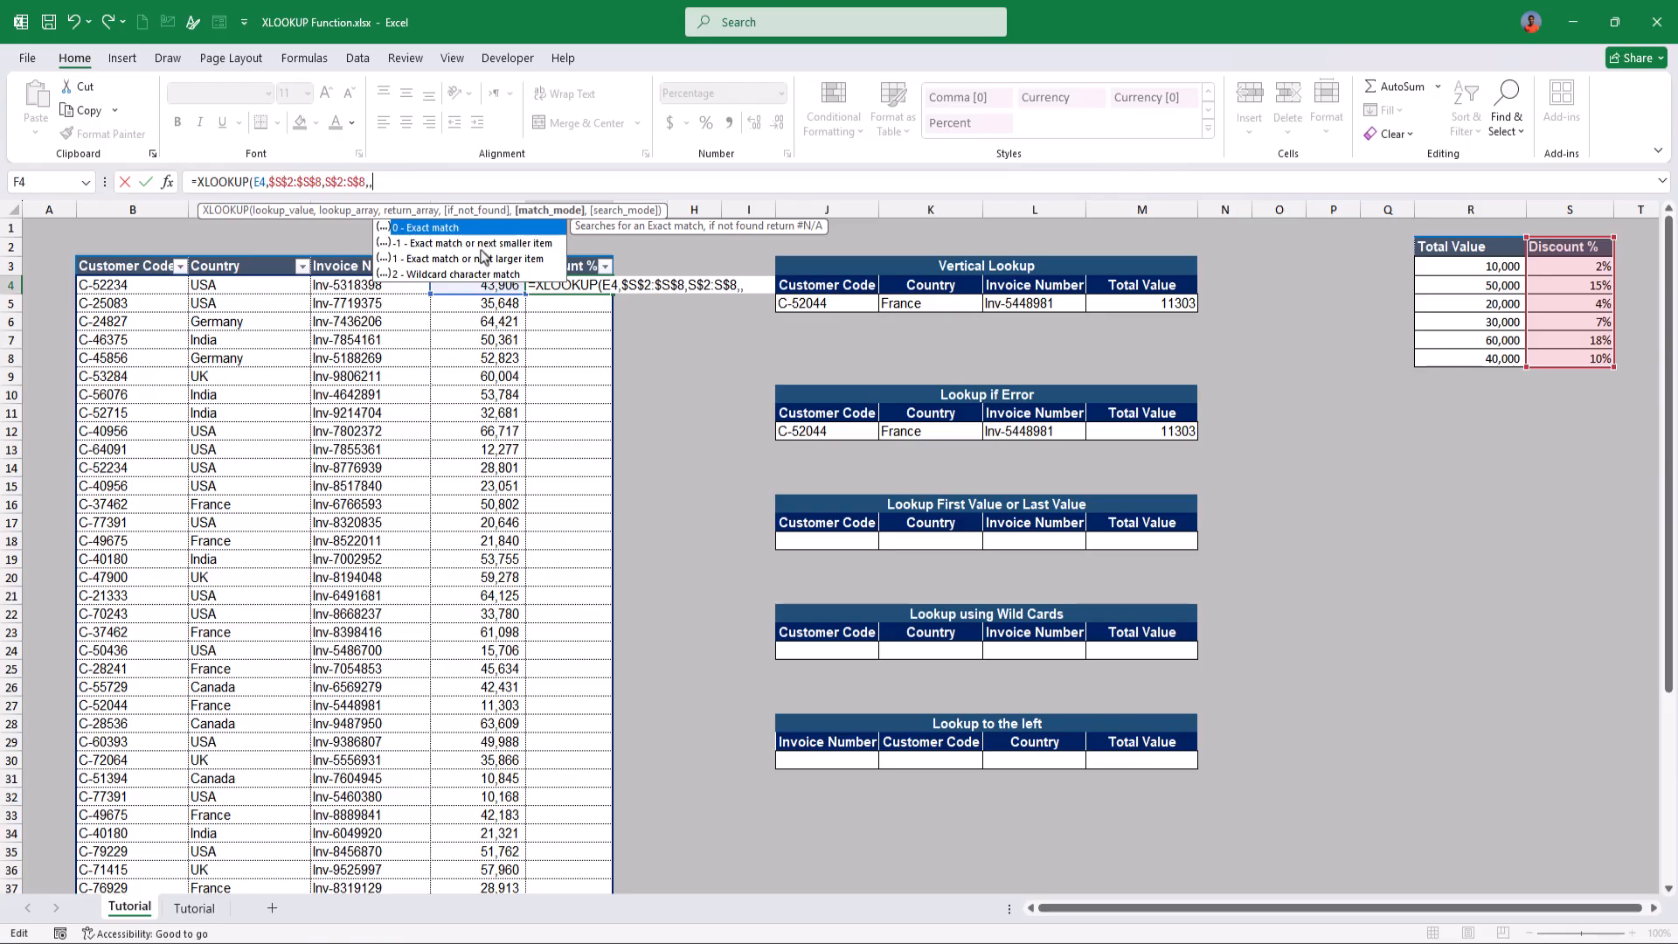
pyautogui.press('Down')
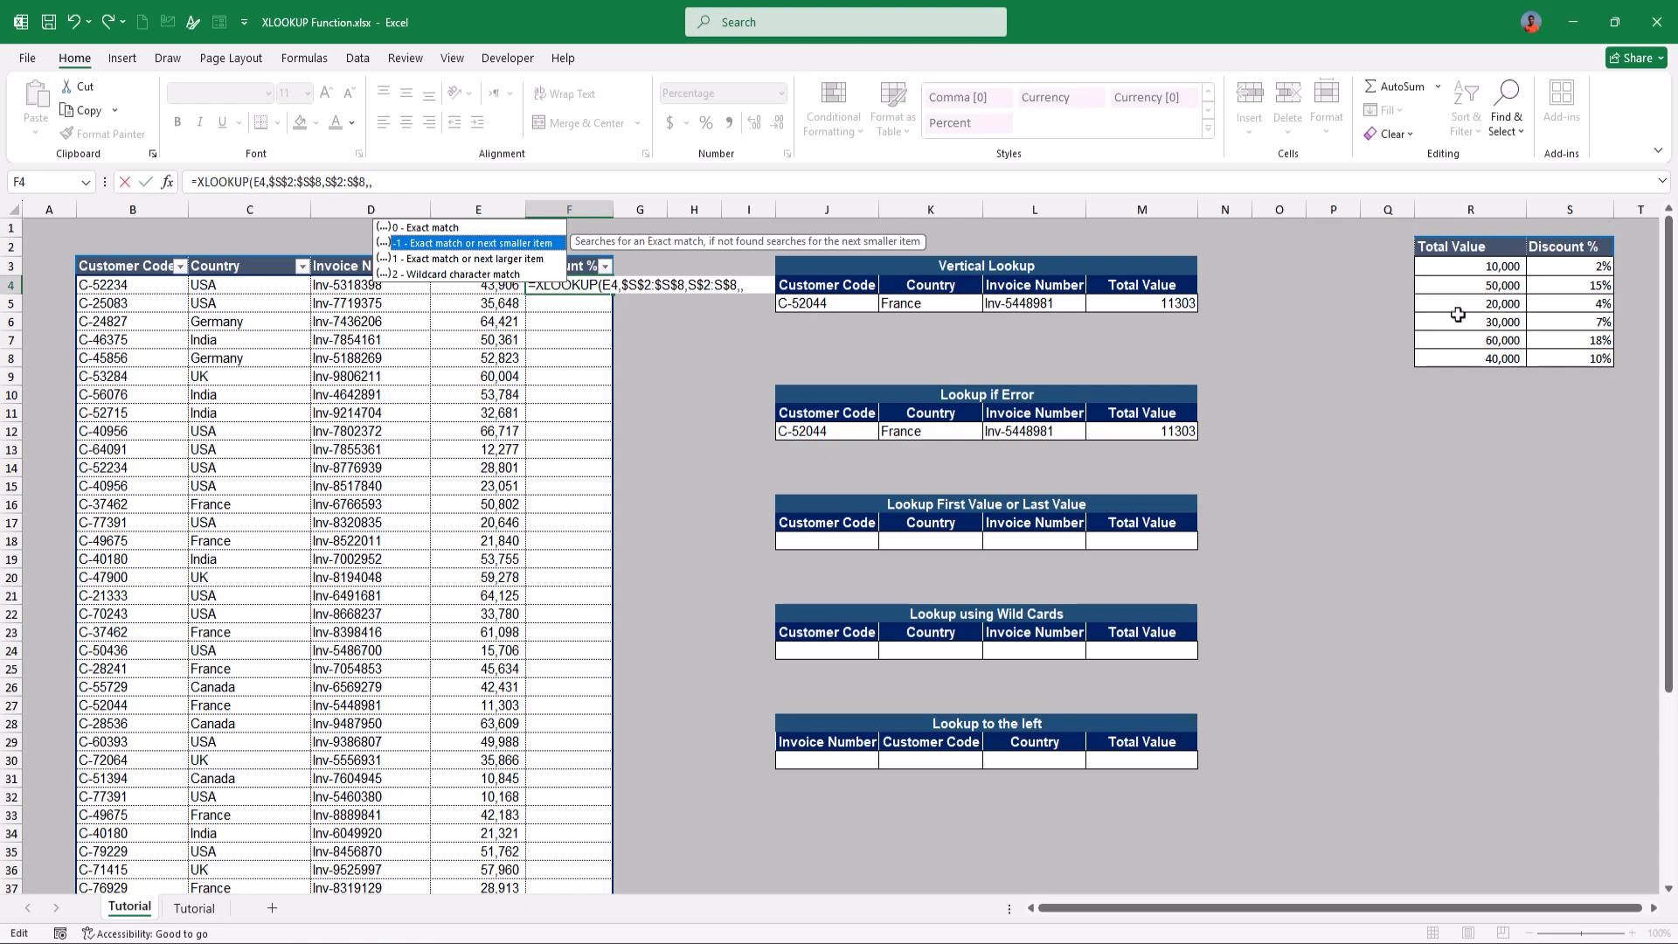
pyautogui.press('Tab')
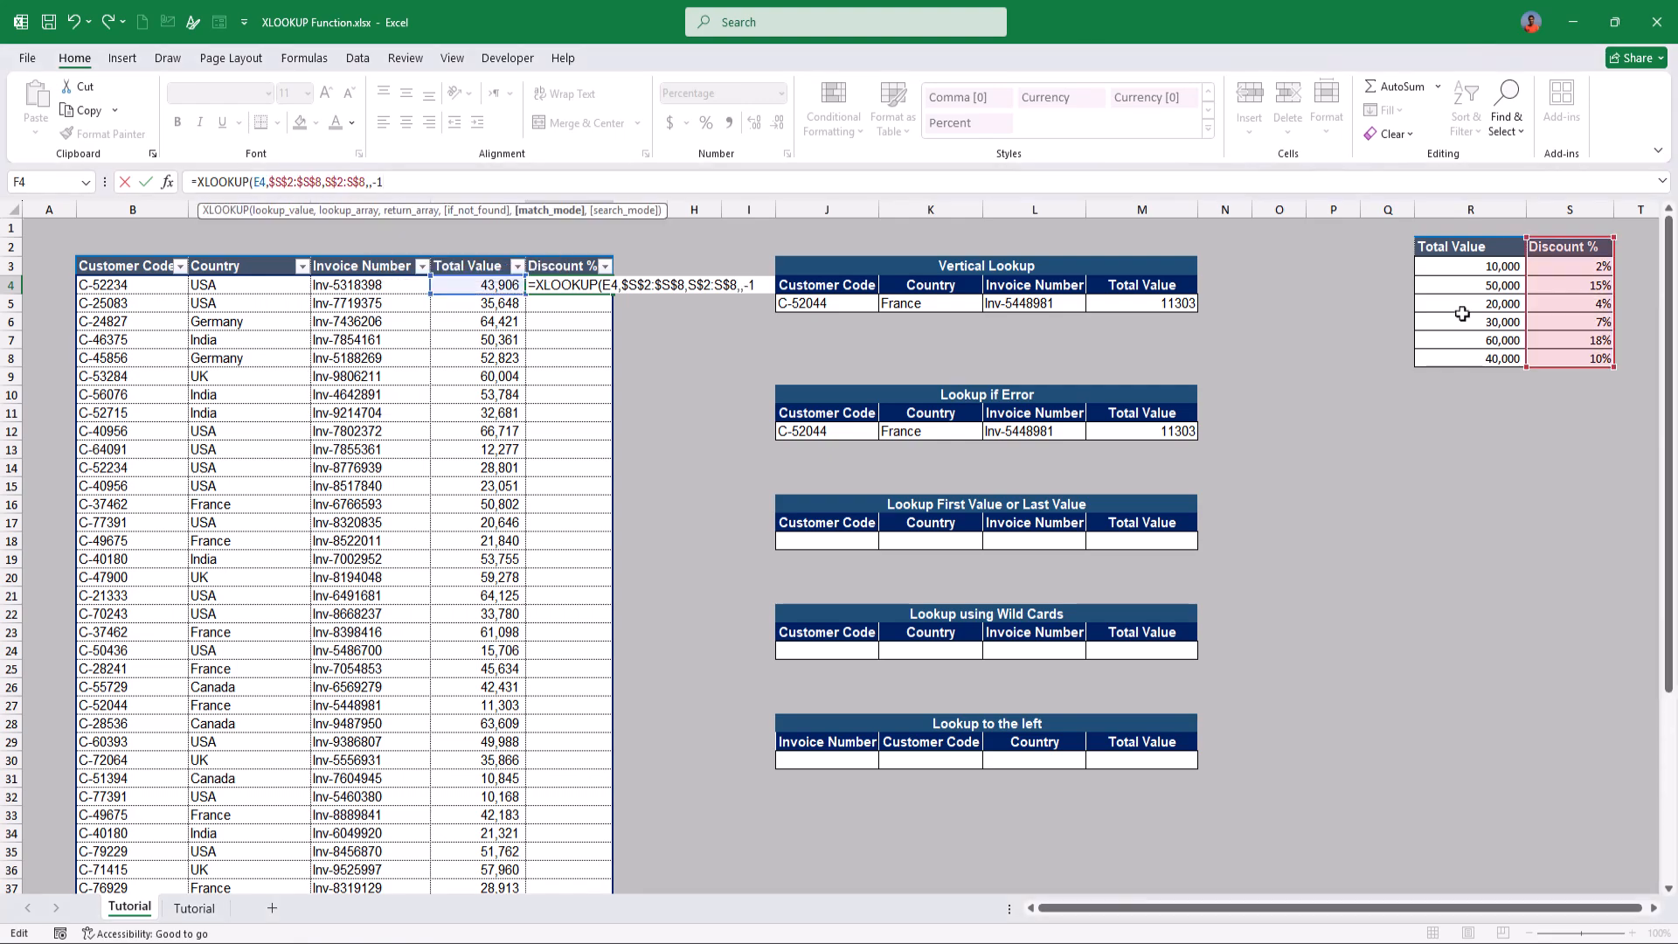
pyautogui.press('Return')
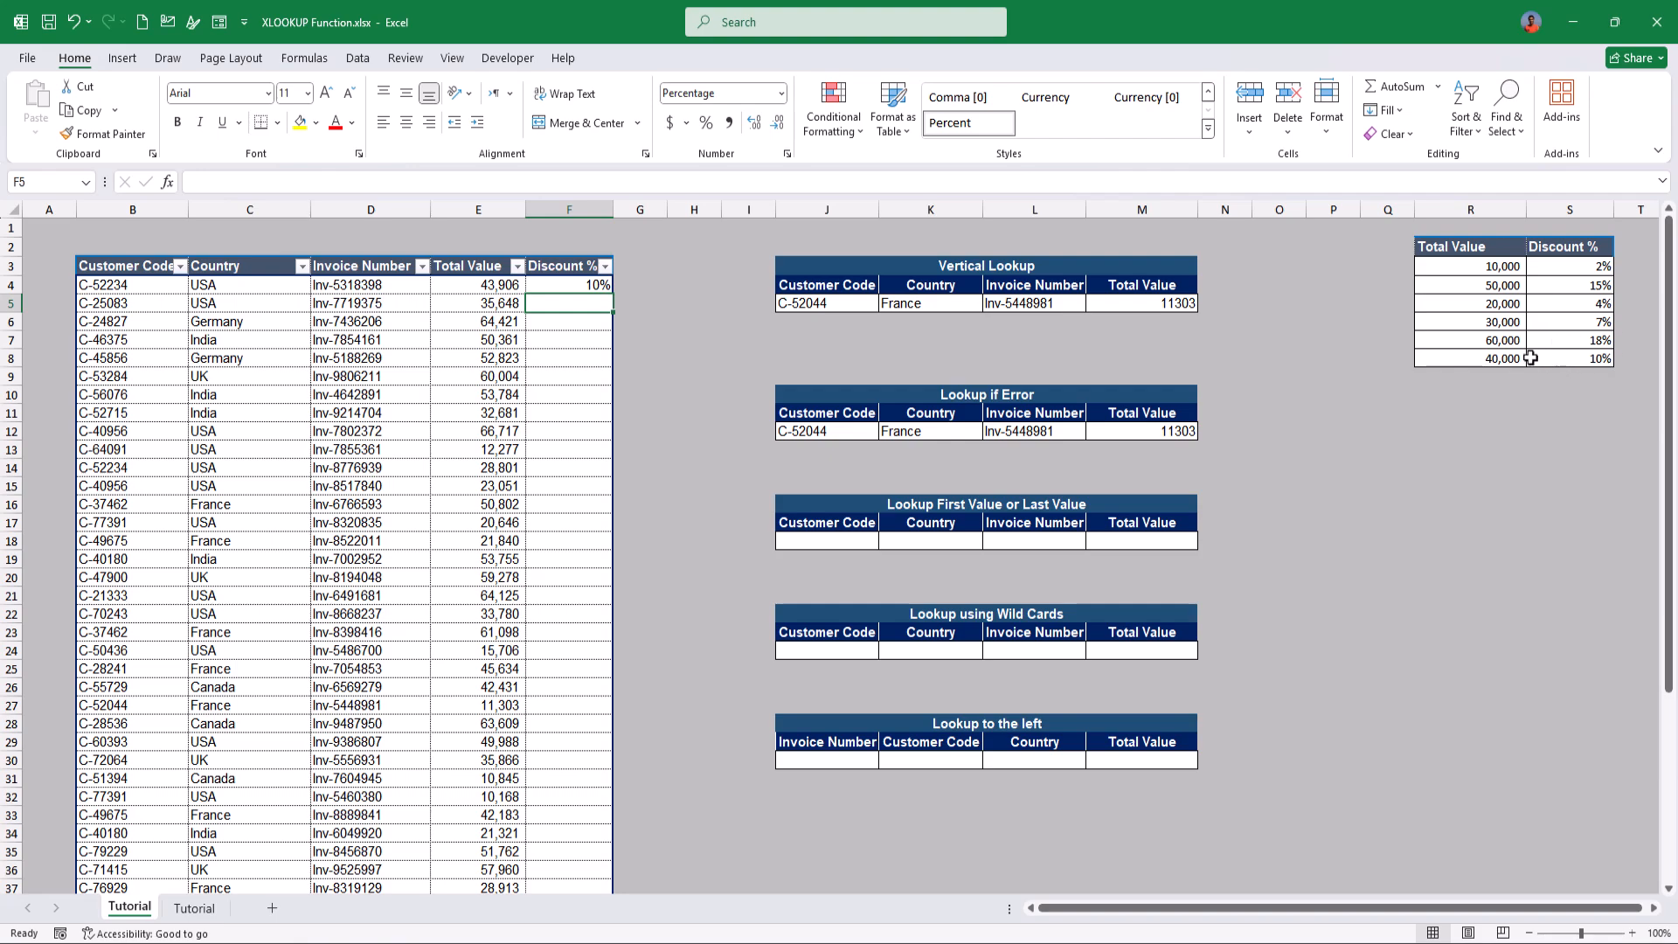
# Change the match mode in F4's XLOOKUP formula to 1, exact match or next larger item
pyautogui.click(599, 284)
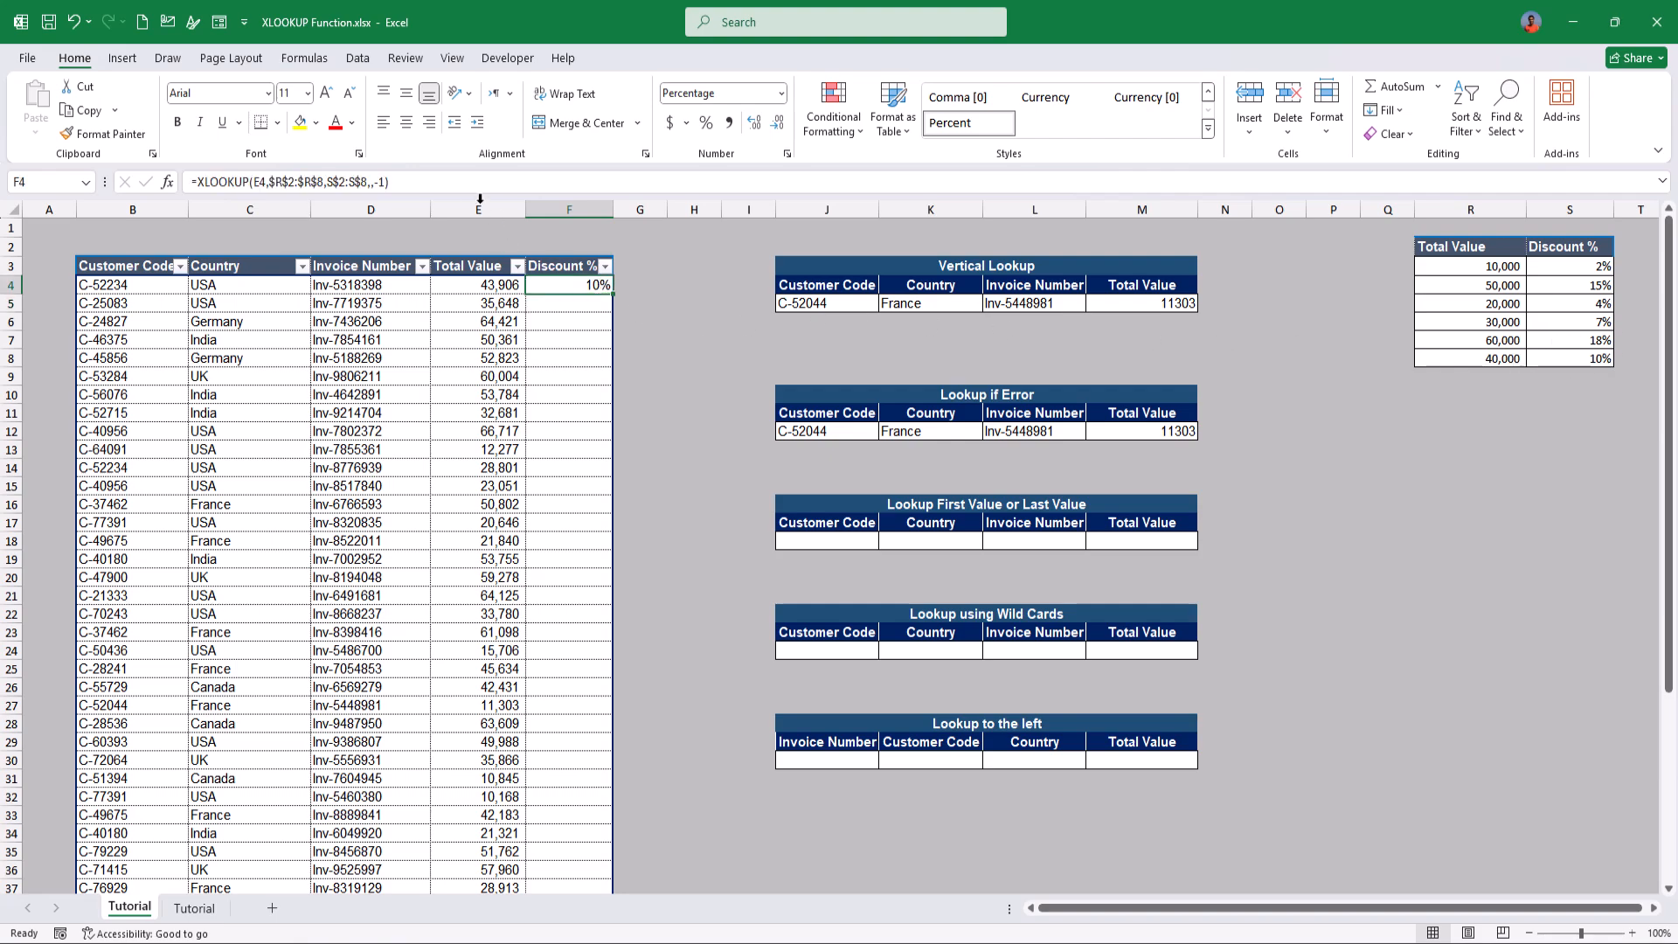
pyautogui.click(472, 183)
pyautogui.press('BackSpace')
pyautogui.press('BackSpace')
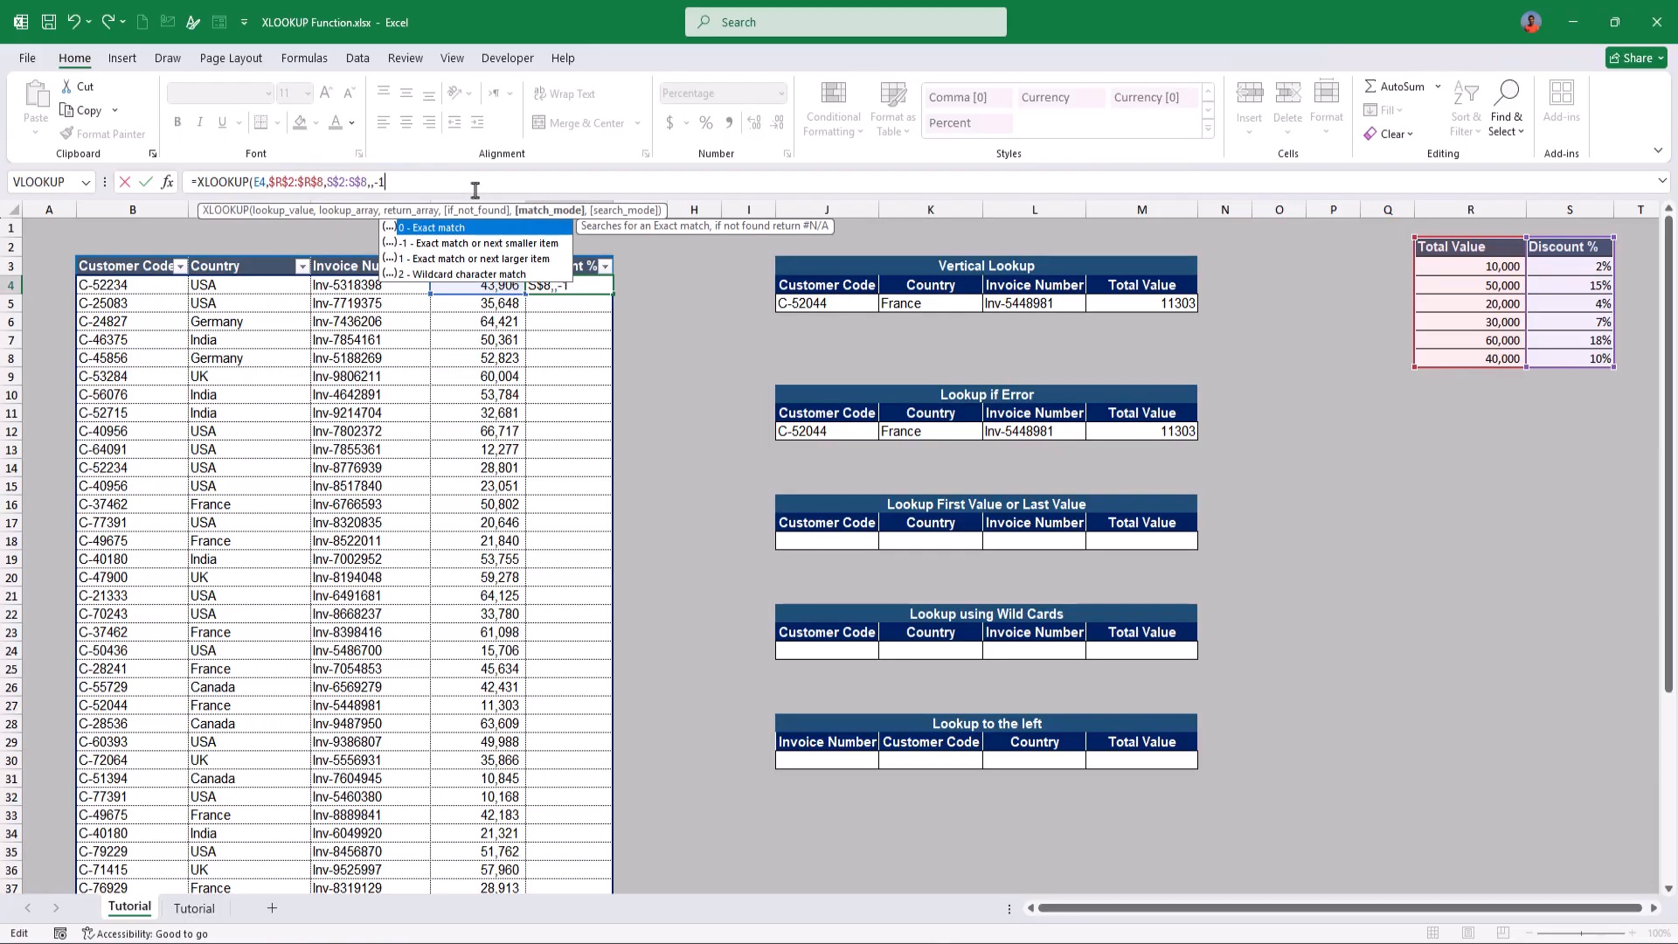
pyautogui.click(452, 260)
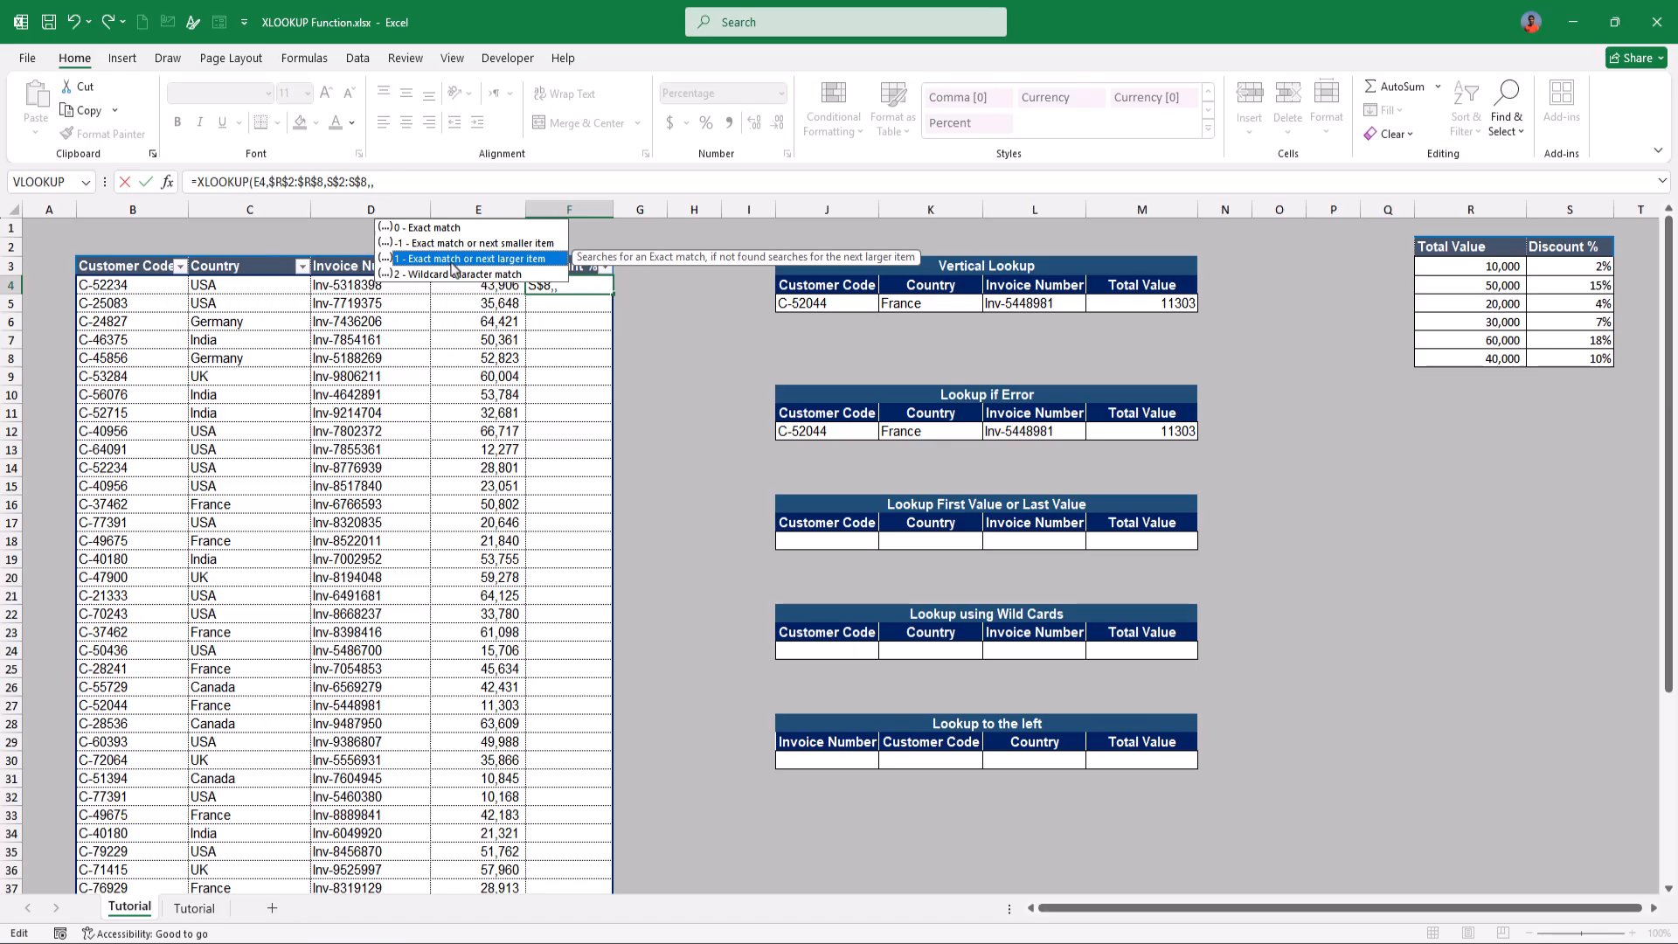
pyautogui.doubleClick(452, 261)
pyautogui.write(')')
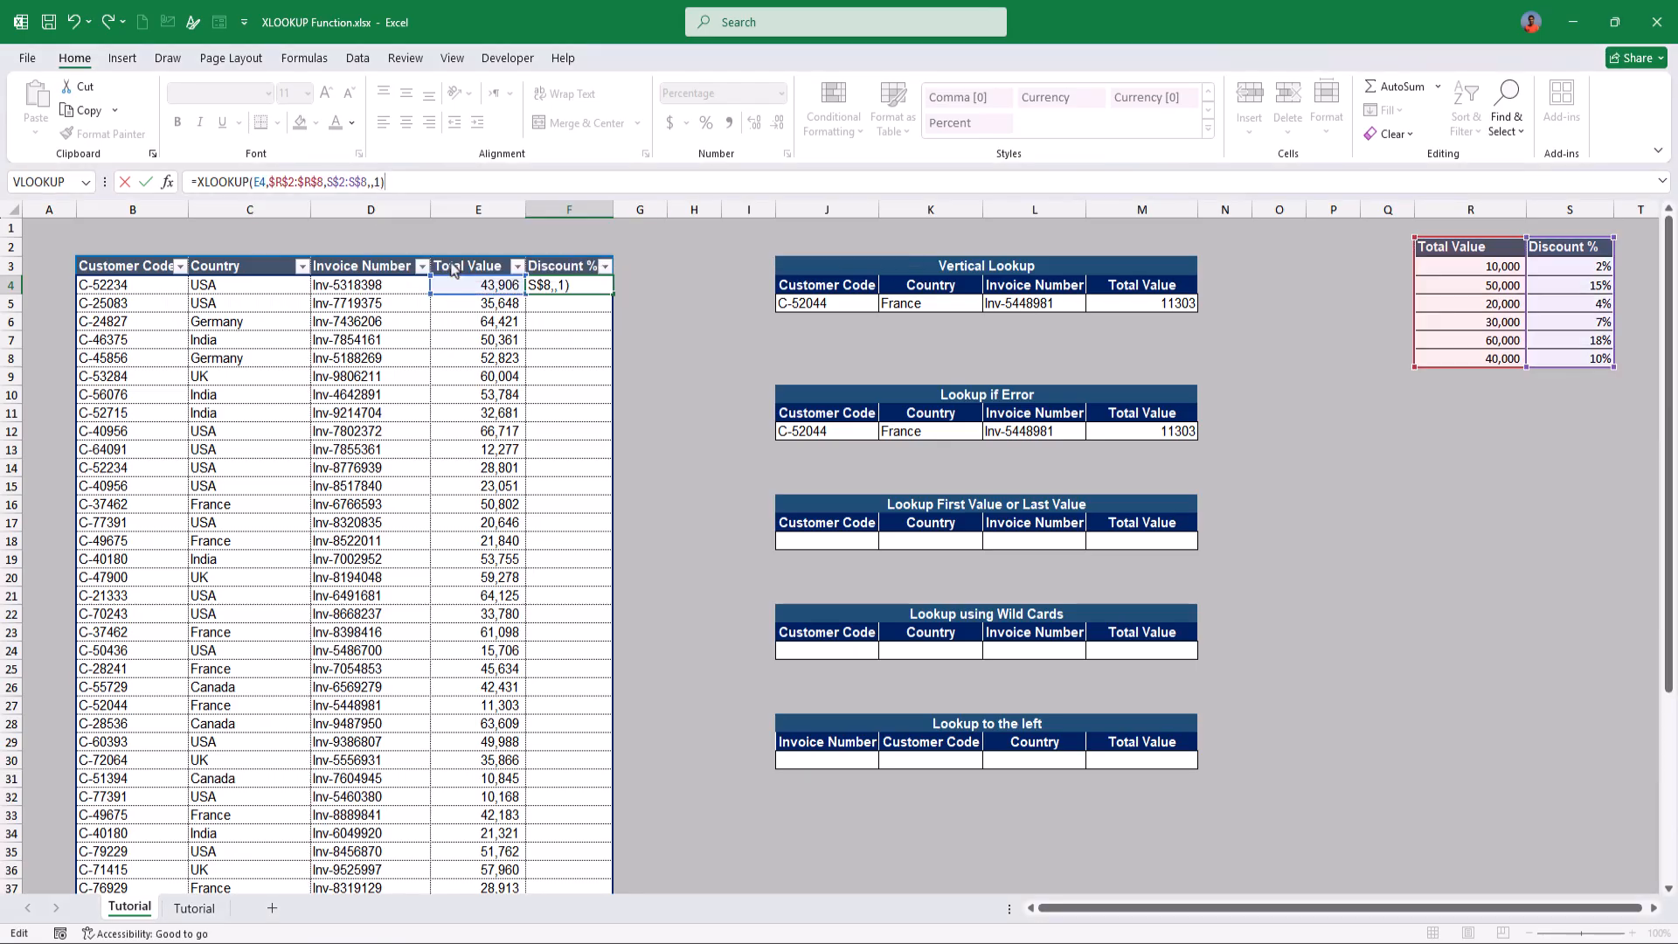
pyautogui.press('Return')
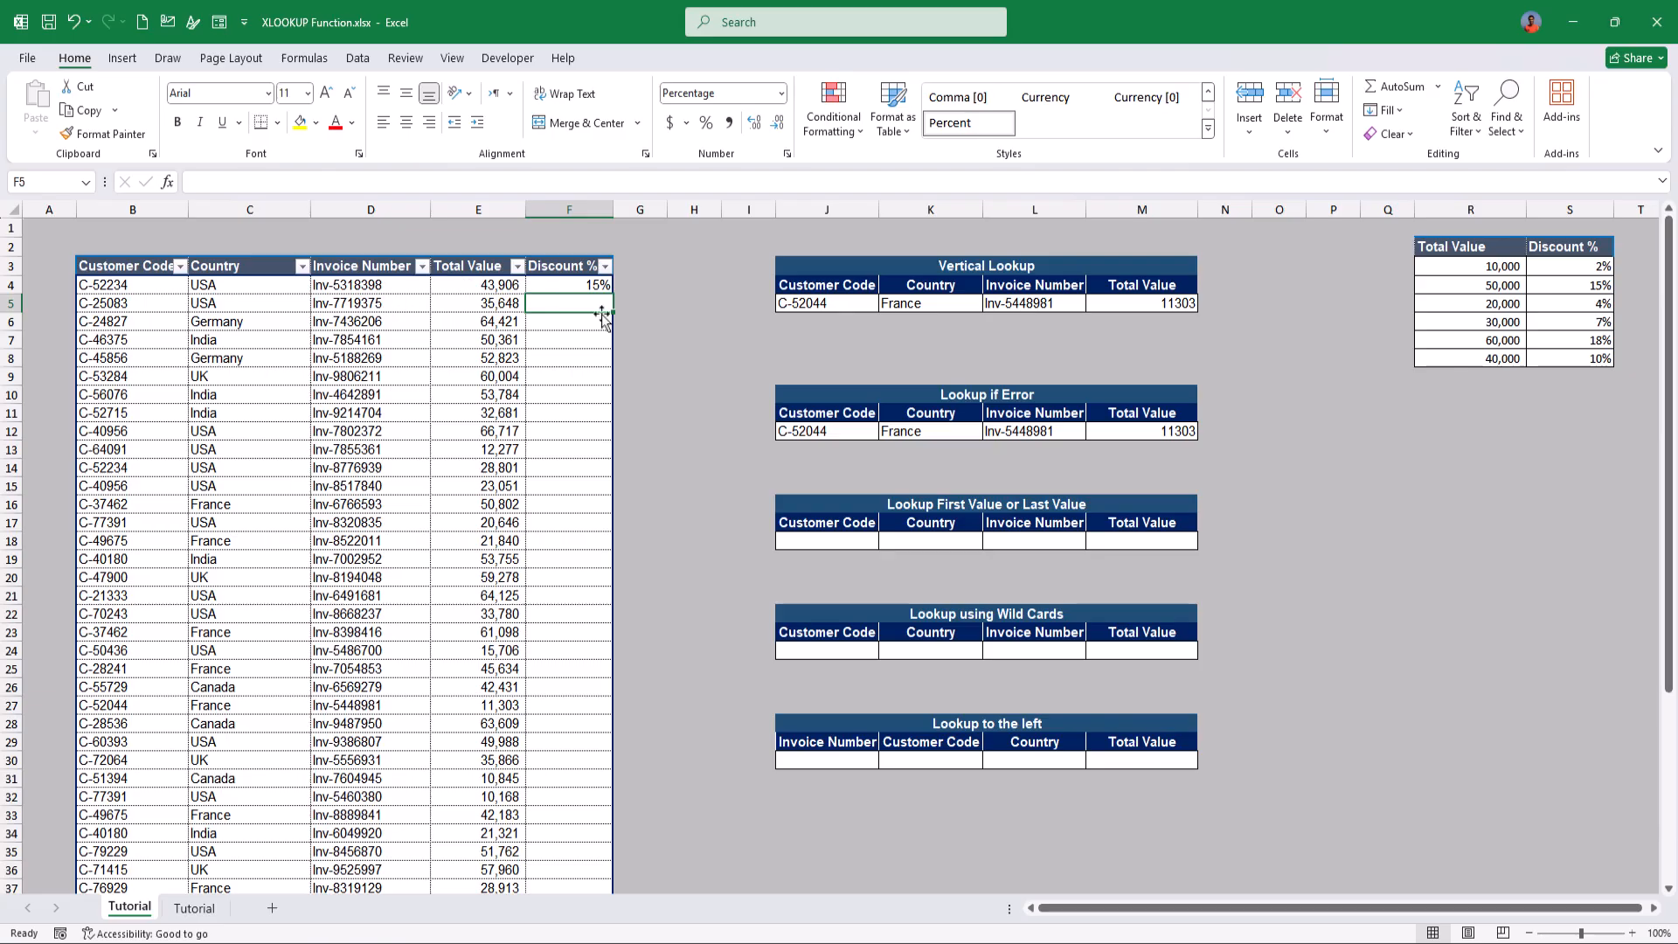
# Copy the next-larger-item formula from F4 and paste it into the rest of the Discount % column, F5:F50
pyautogui.moveTo(1471, 246); pyautogui.dragTo(1587, 360)
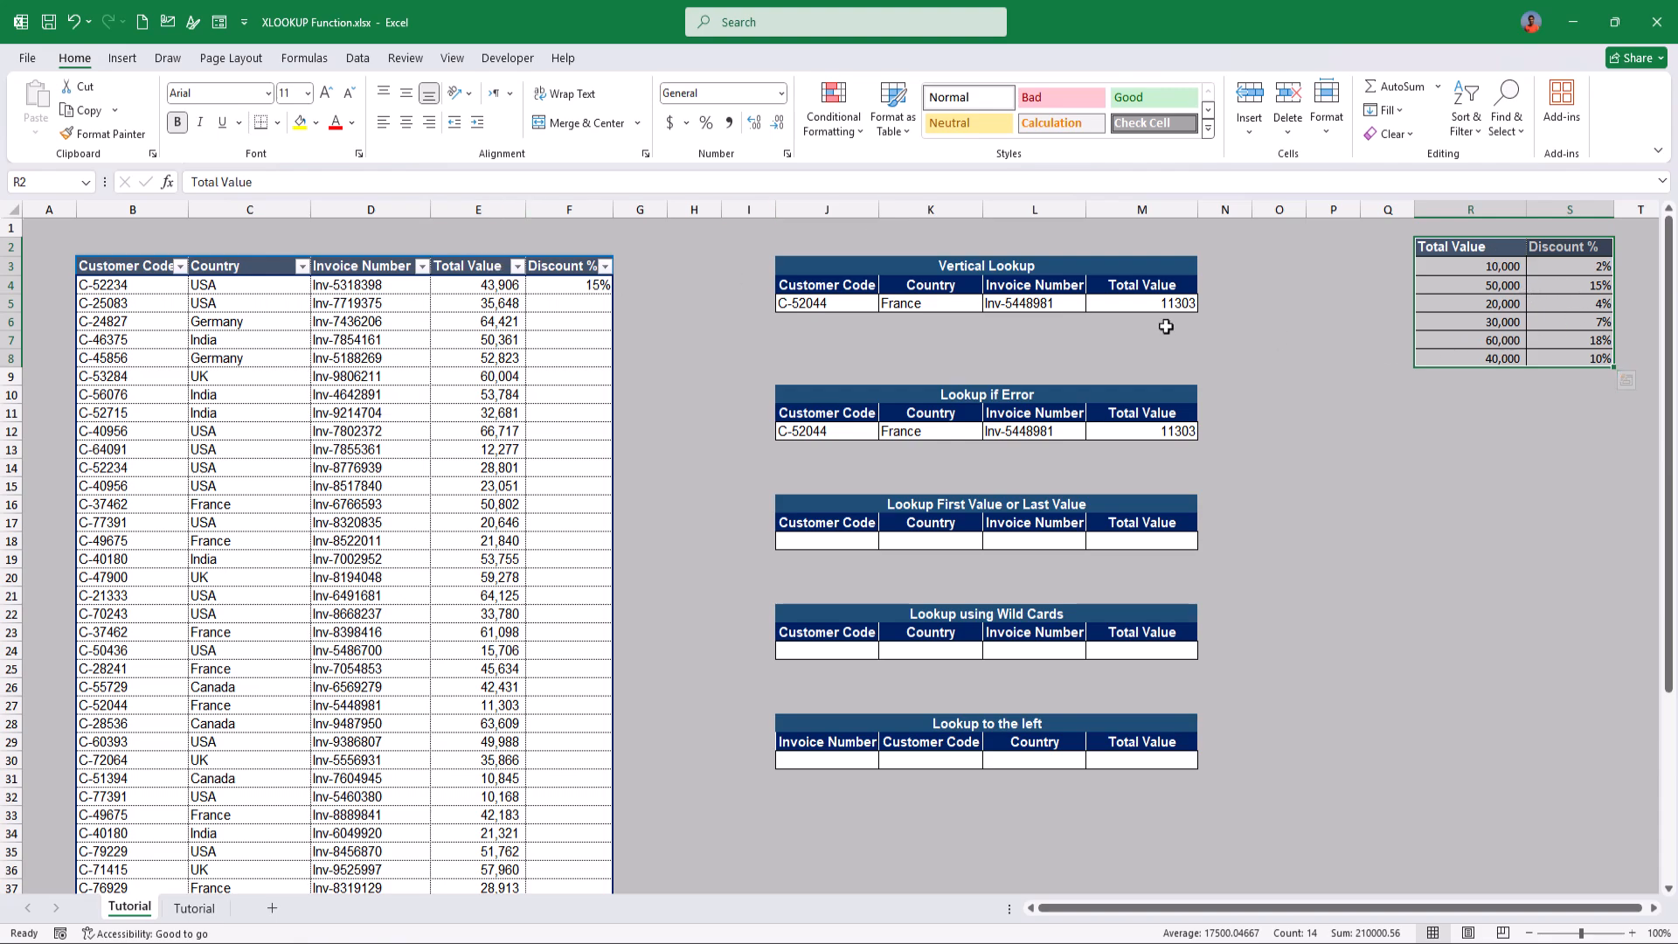
pyautogui.click(579, 285)
pyautogui.hotkey('ctrl', 'c')
pyautogui.click(466, 314)
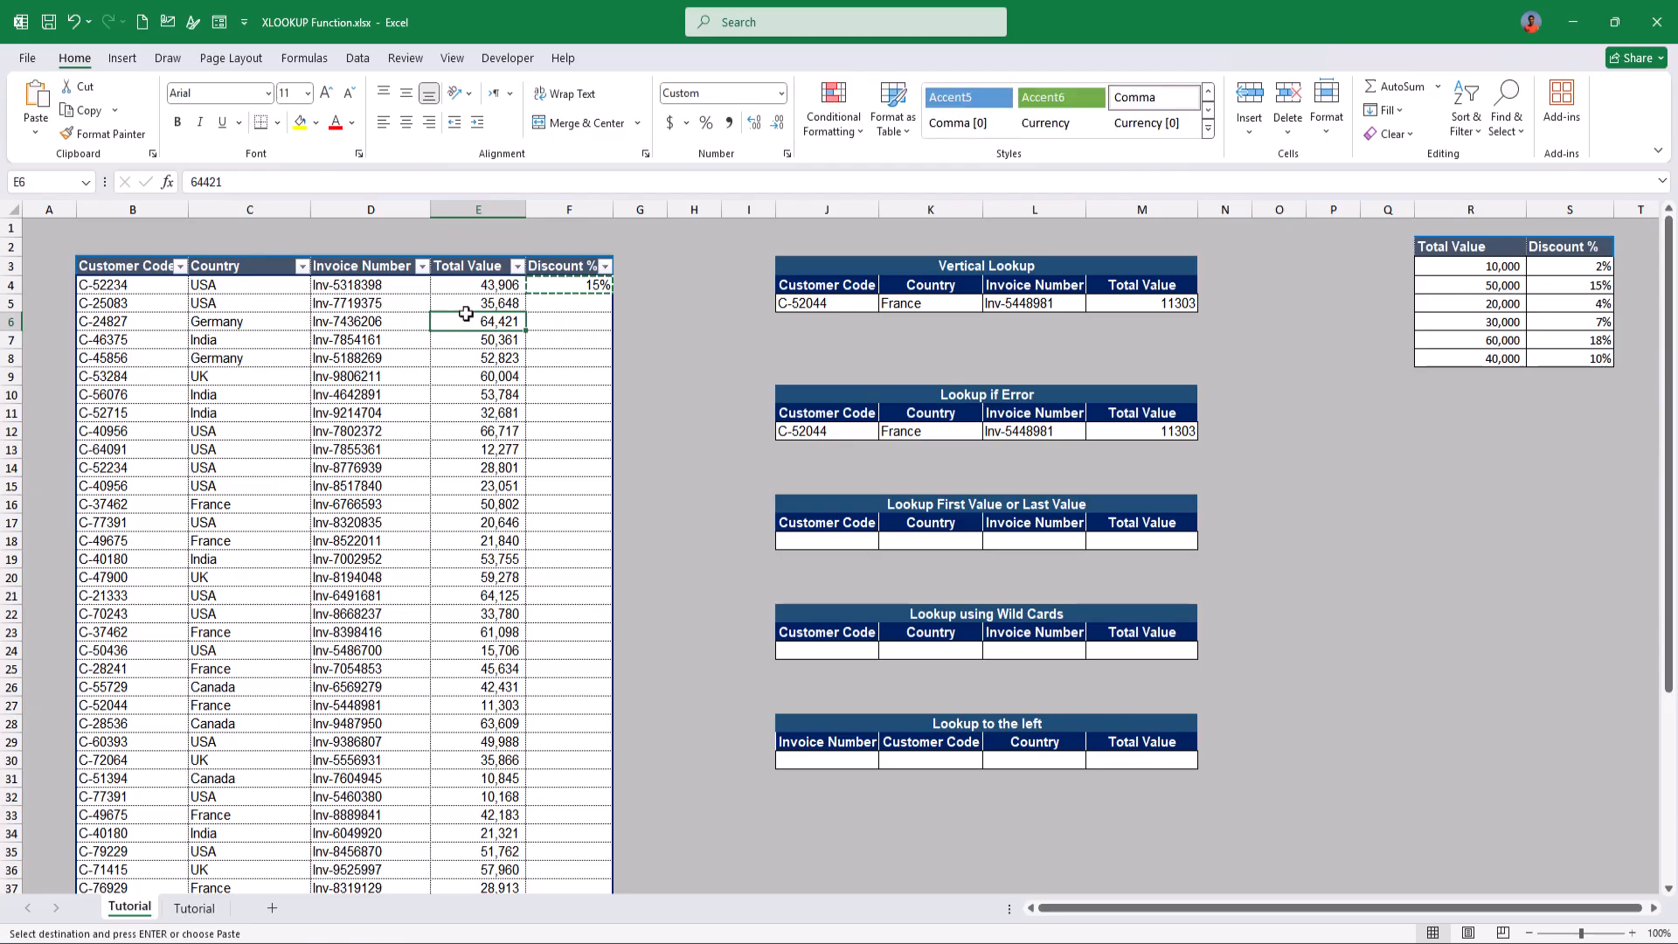
pyautogui.hotkey('ctrl', 'Down')
pyautogui.press('Right')
pyautogui.hotkey('ctrl', 'shift', 'Up')
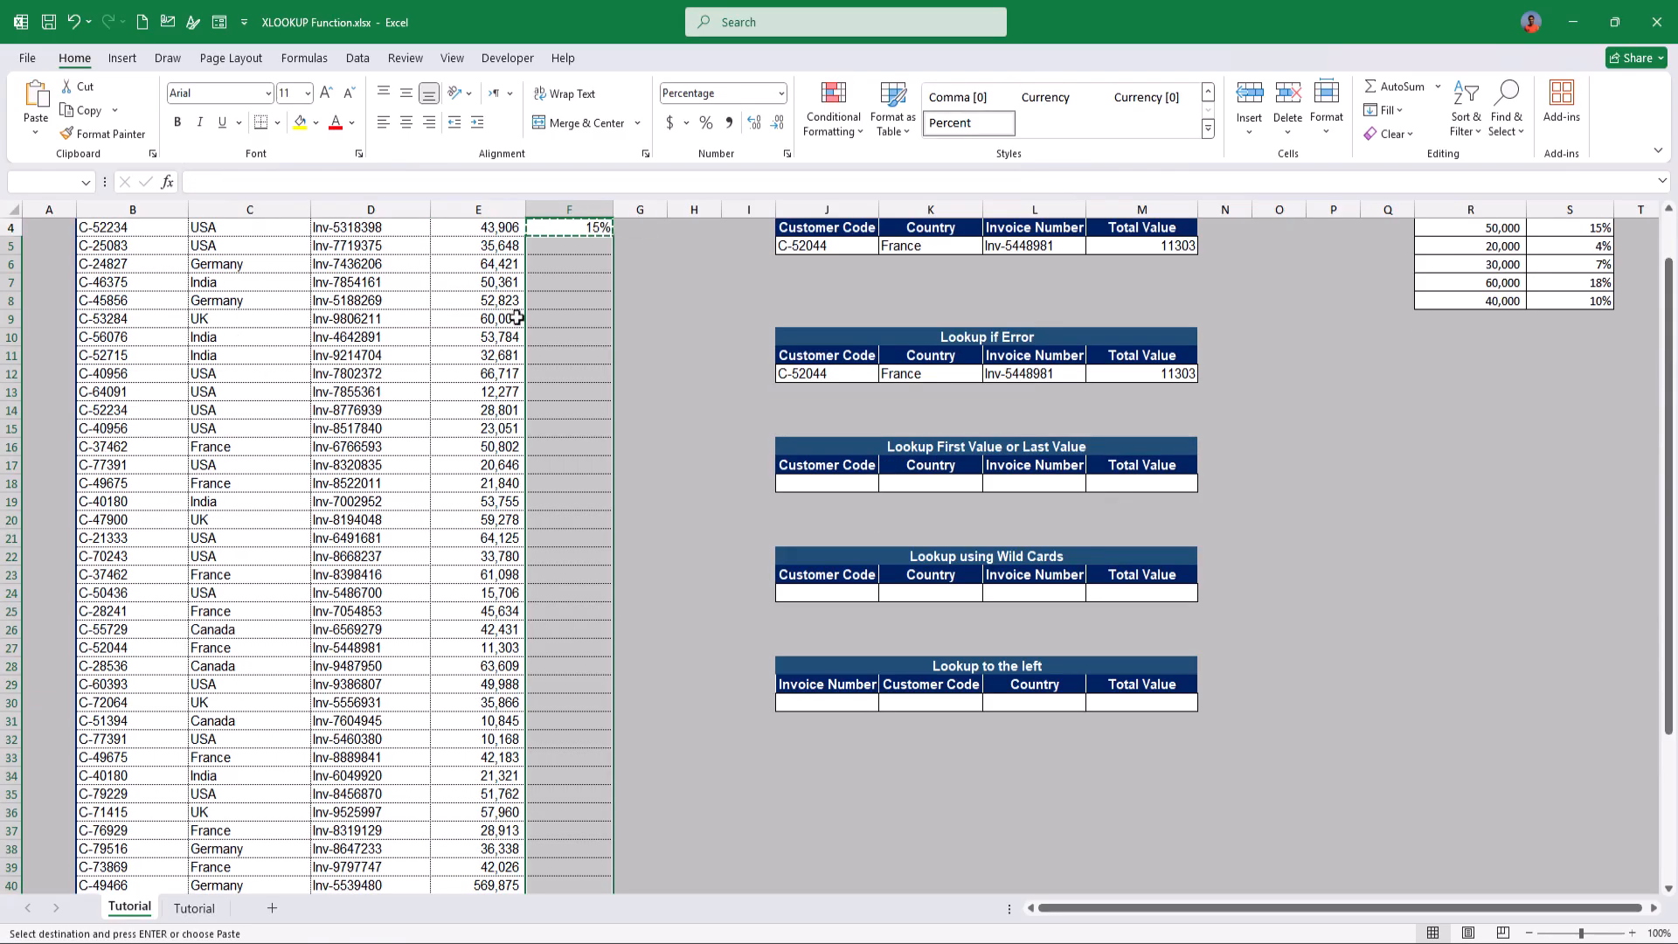
pyautogui.rightClick(557, 316)
pyautogui.click(654, 444)
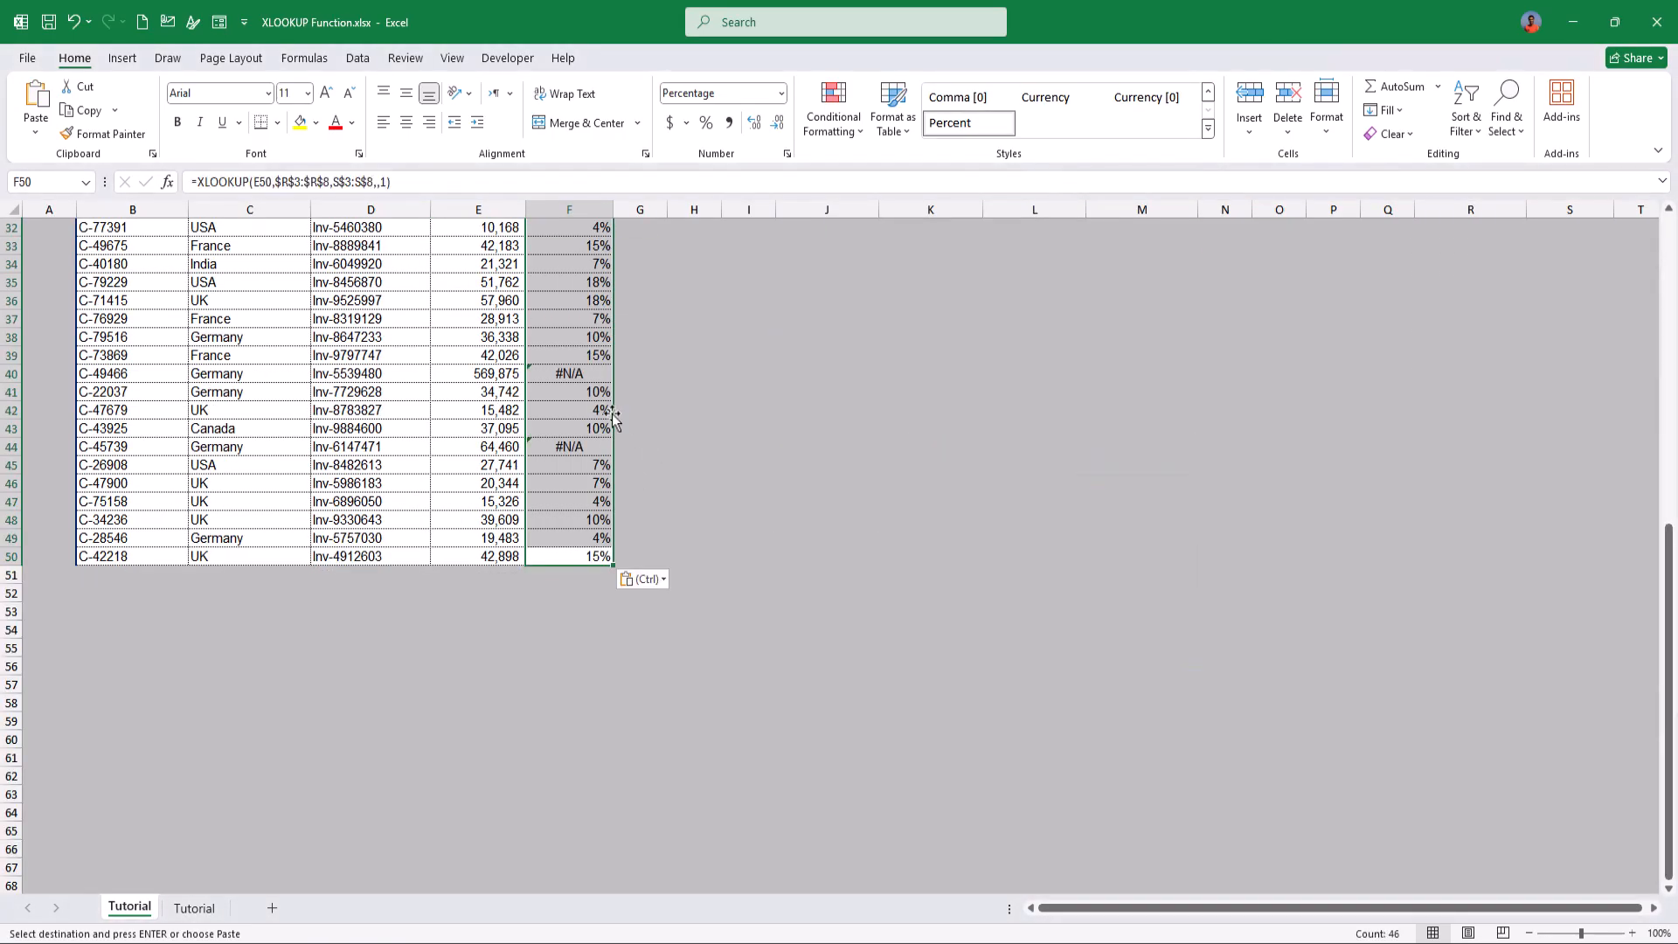
pyautogui.scroll(15, 585, 376)
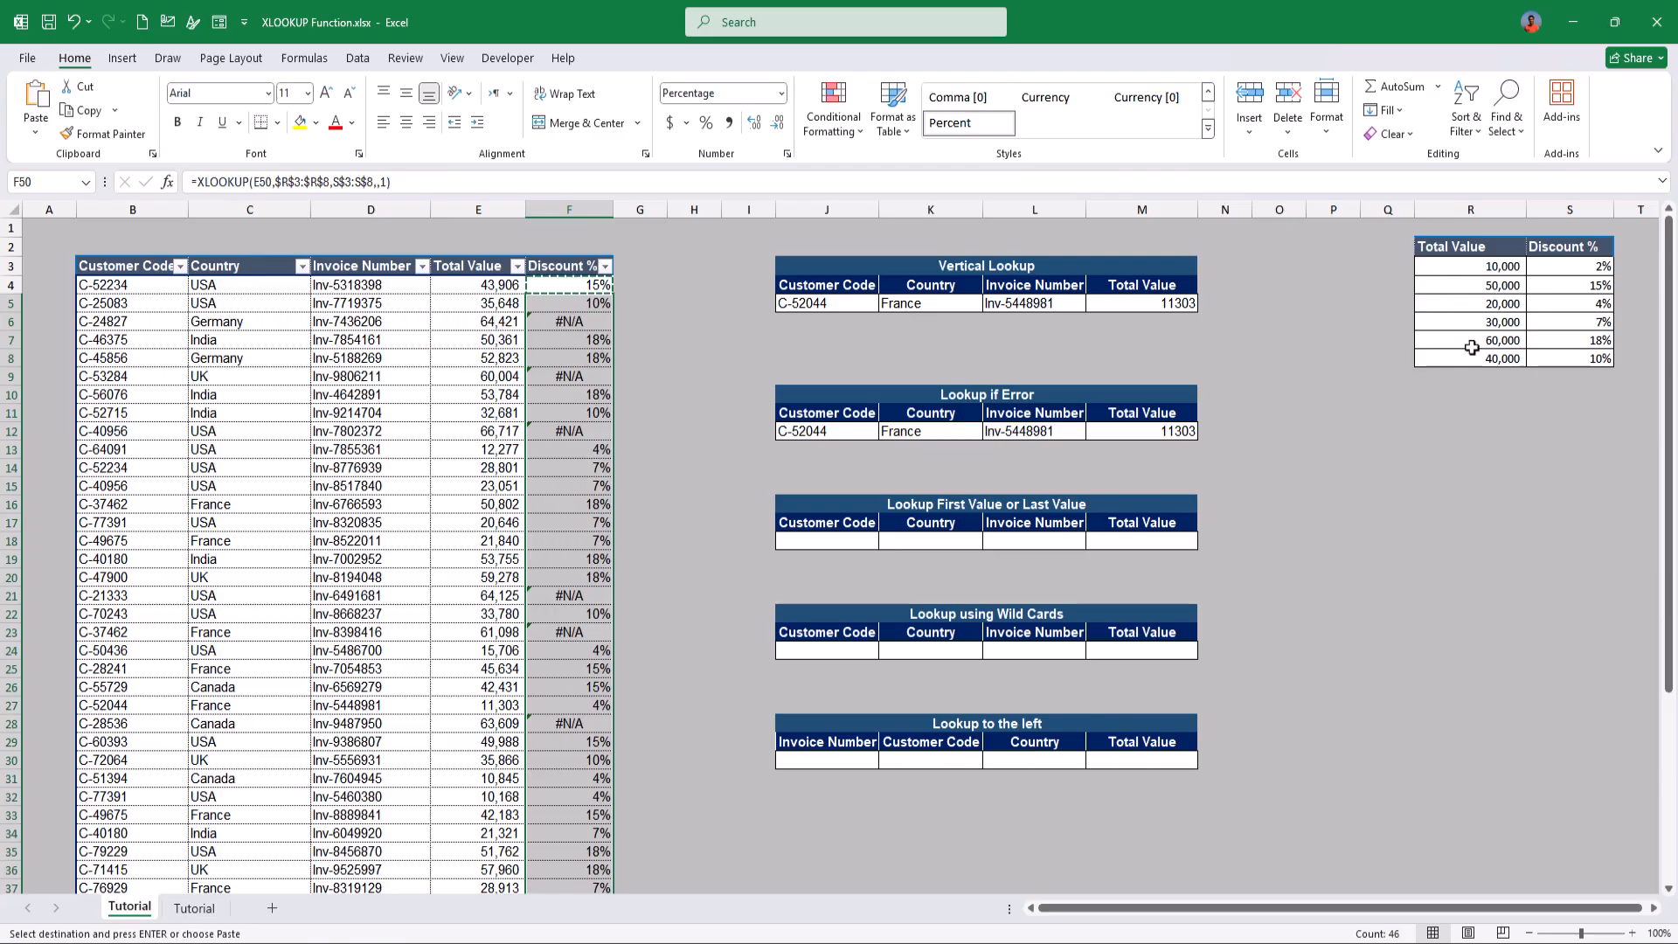
# Set the match mode in F4's XLOOKUP formula to -1
pyautogui.click(575, 291)
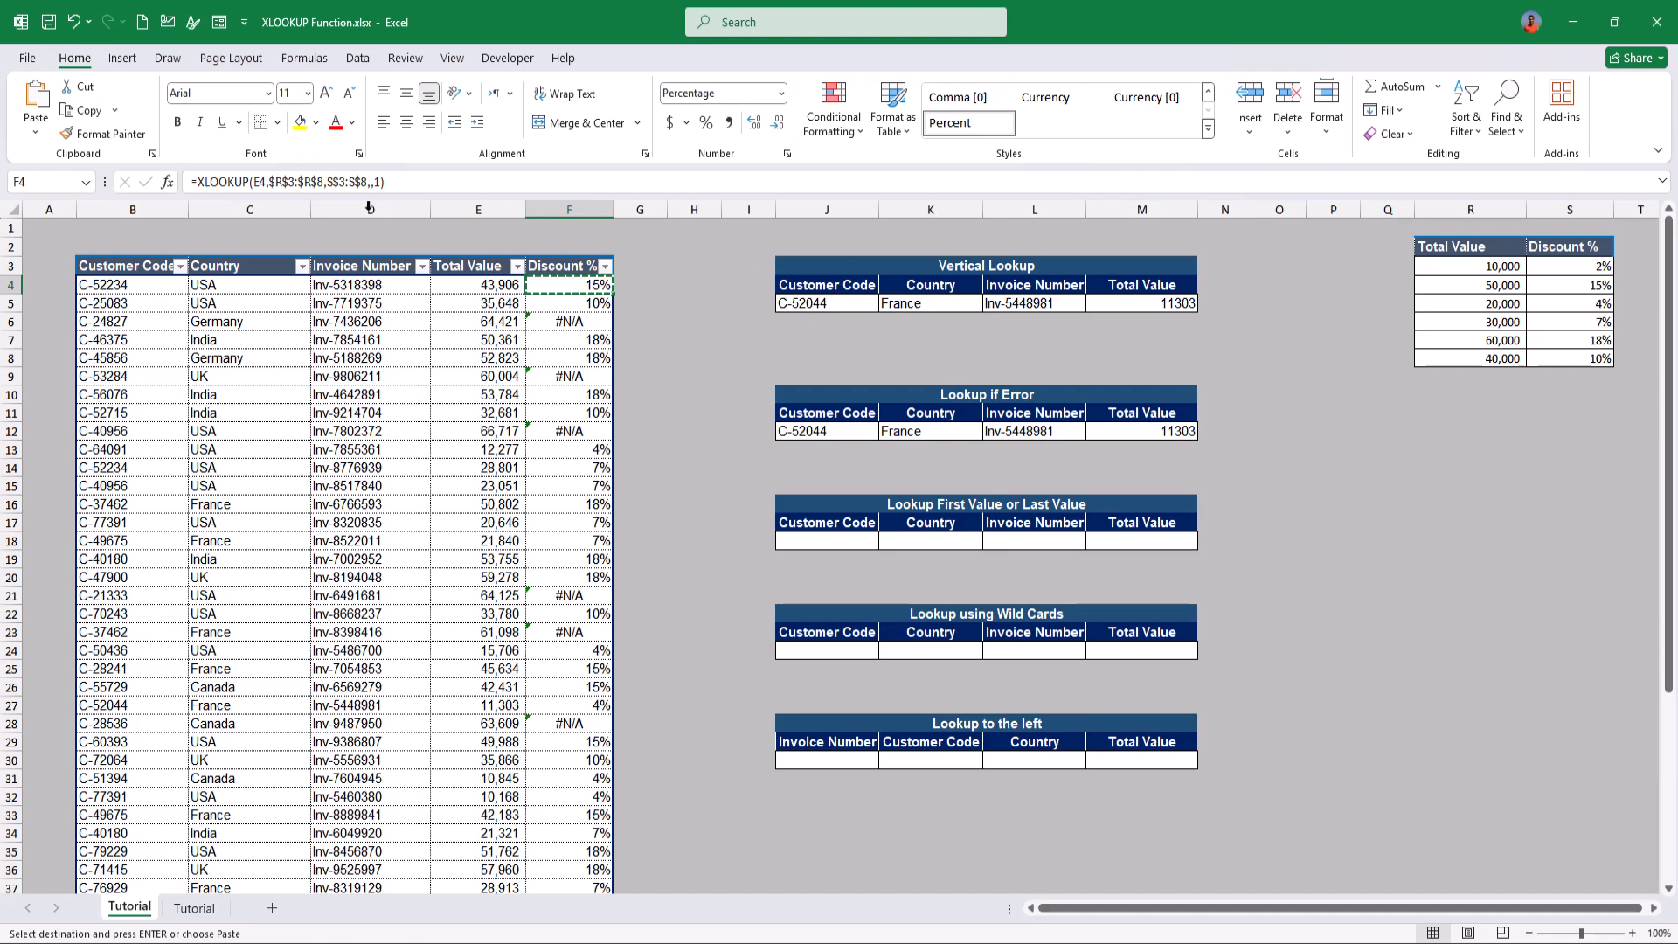
pyautogui.click(377, 189)
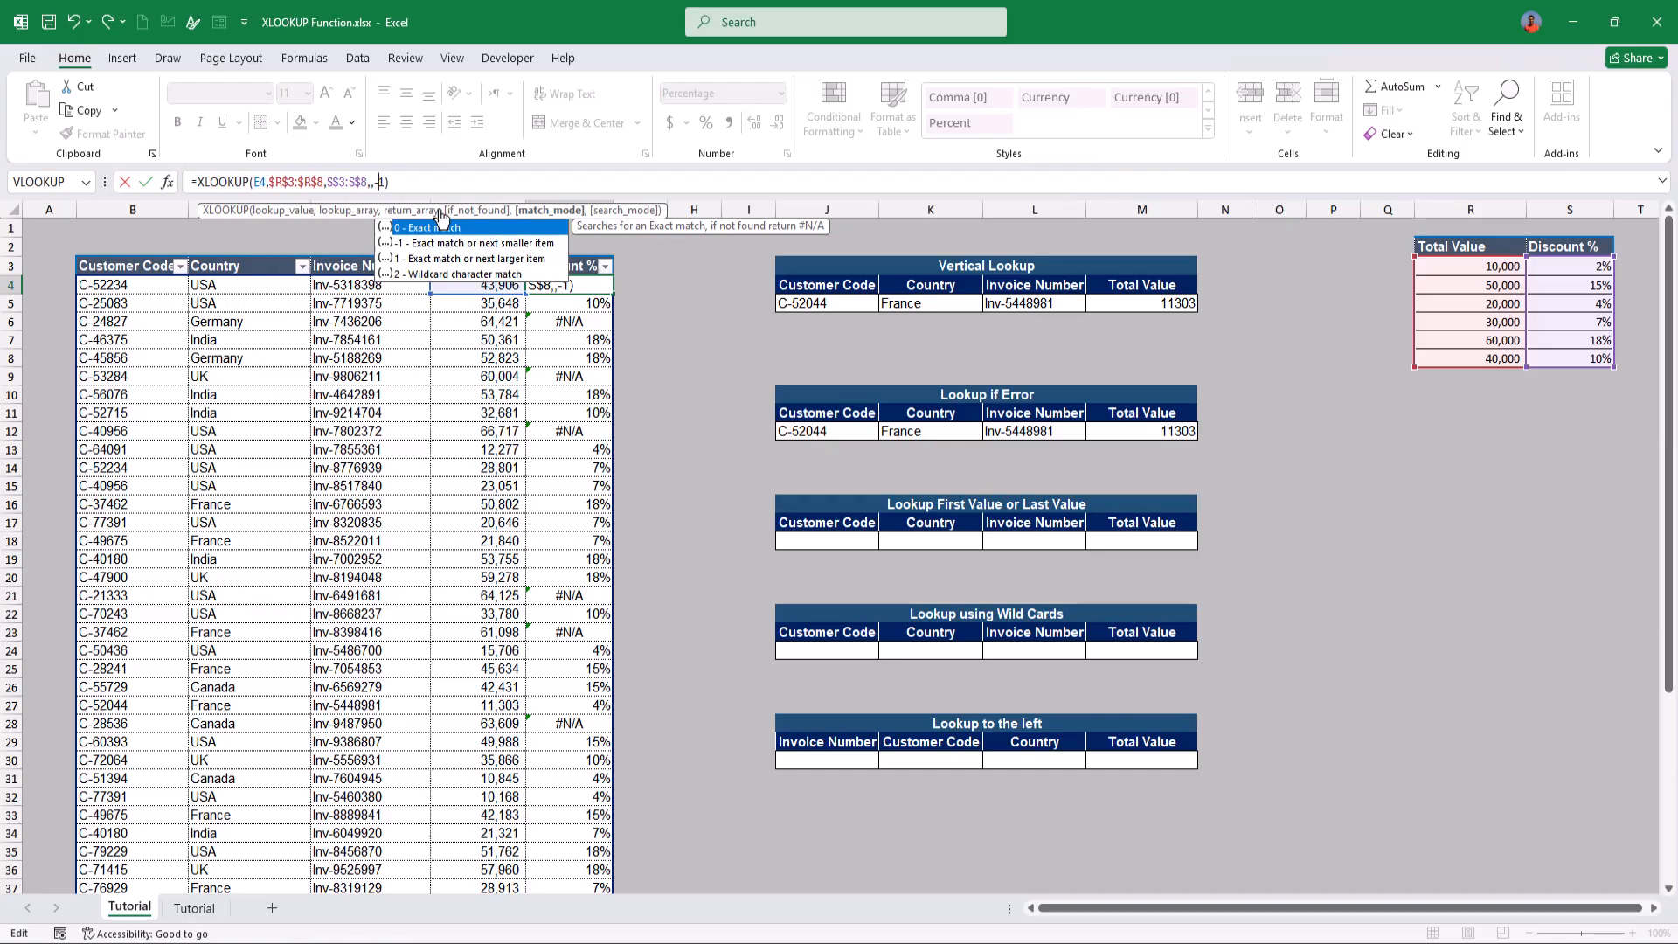
pyautogui.press('Return')
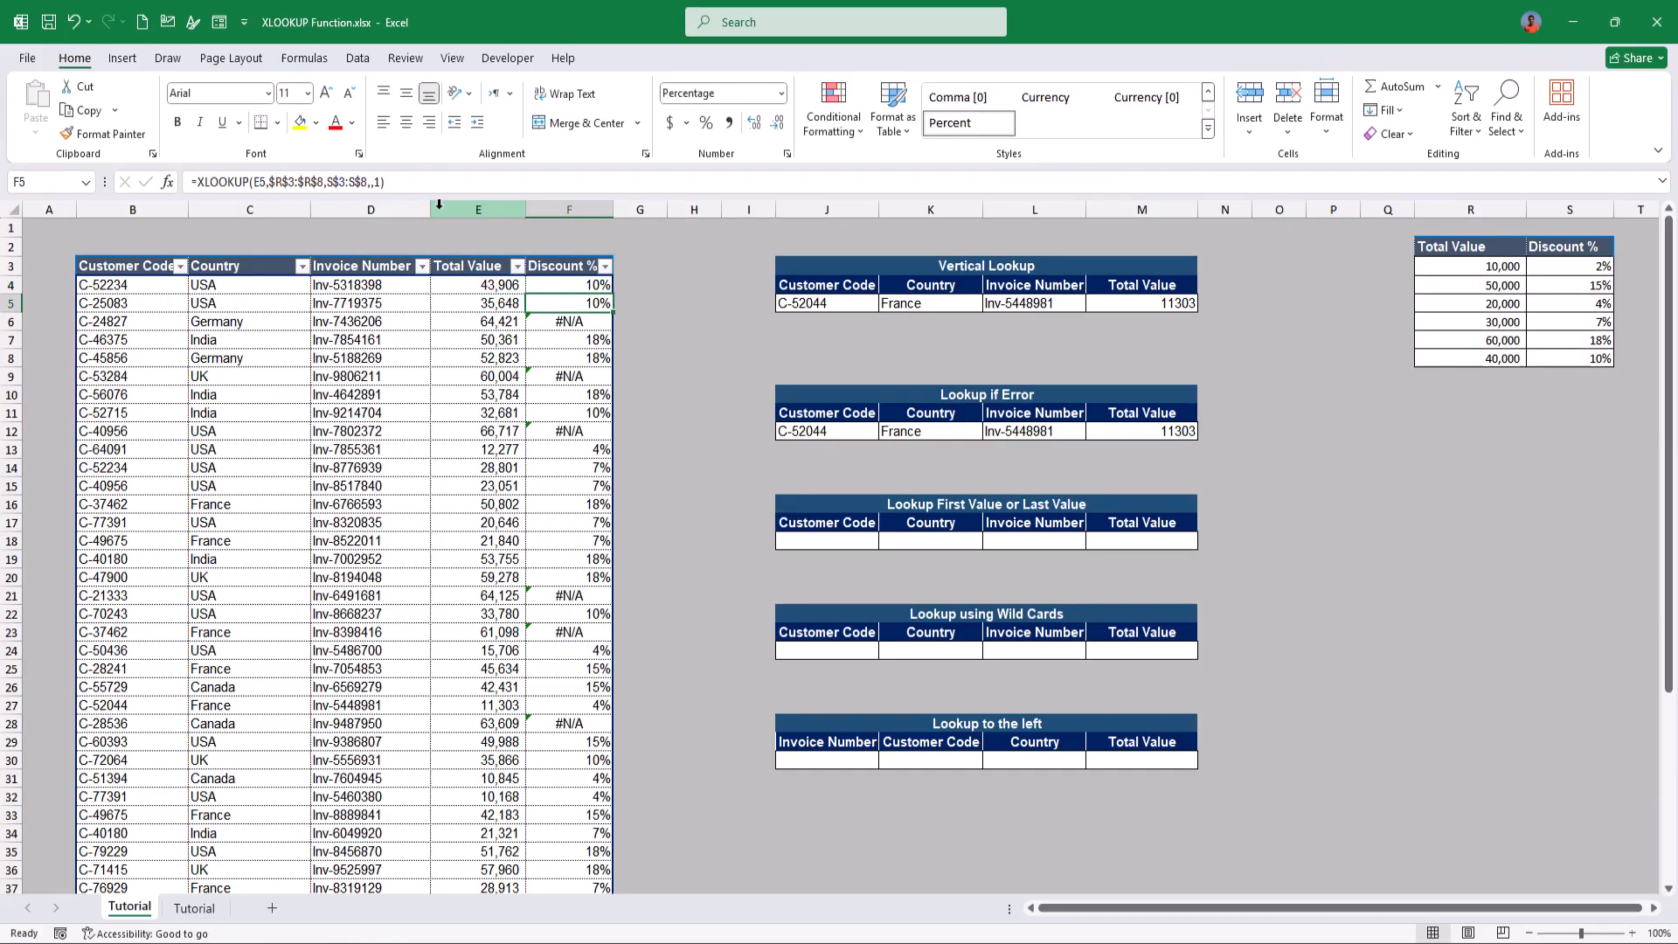
# Copy F4's formula with match mode -1 and paste it over Discount % cells F5:F50
pyautogui.click(561, 287)
pyautogui.hotkey('ctrl', 'c')
pyautogui.press('Down')
pyautogui.hotkey('ctrl', 'shift', 'Down')
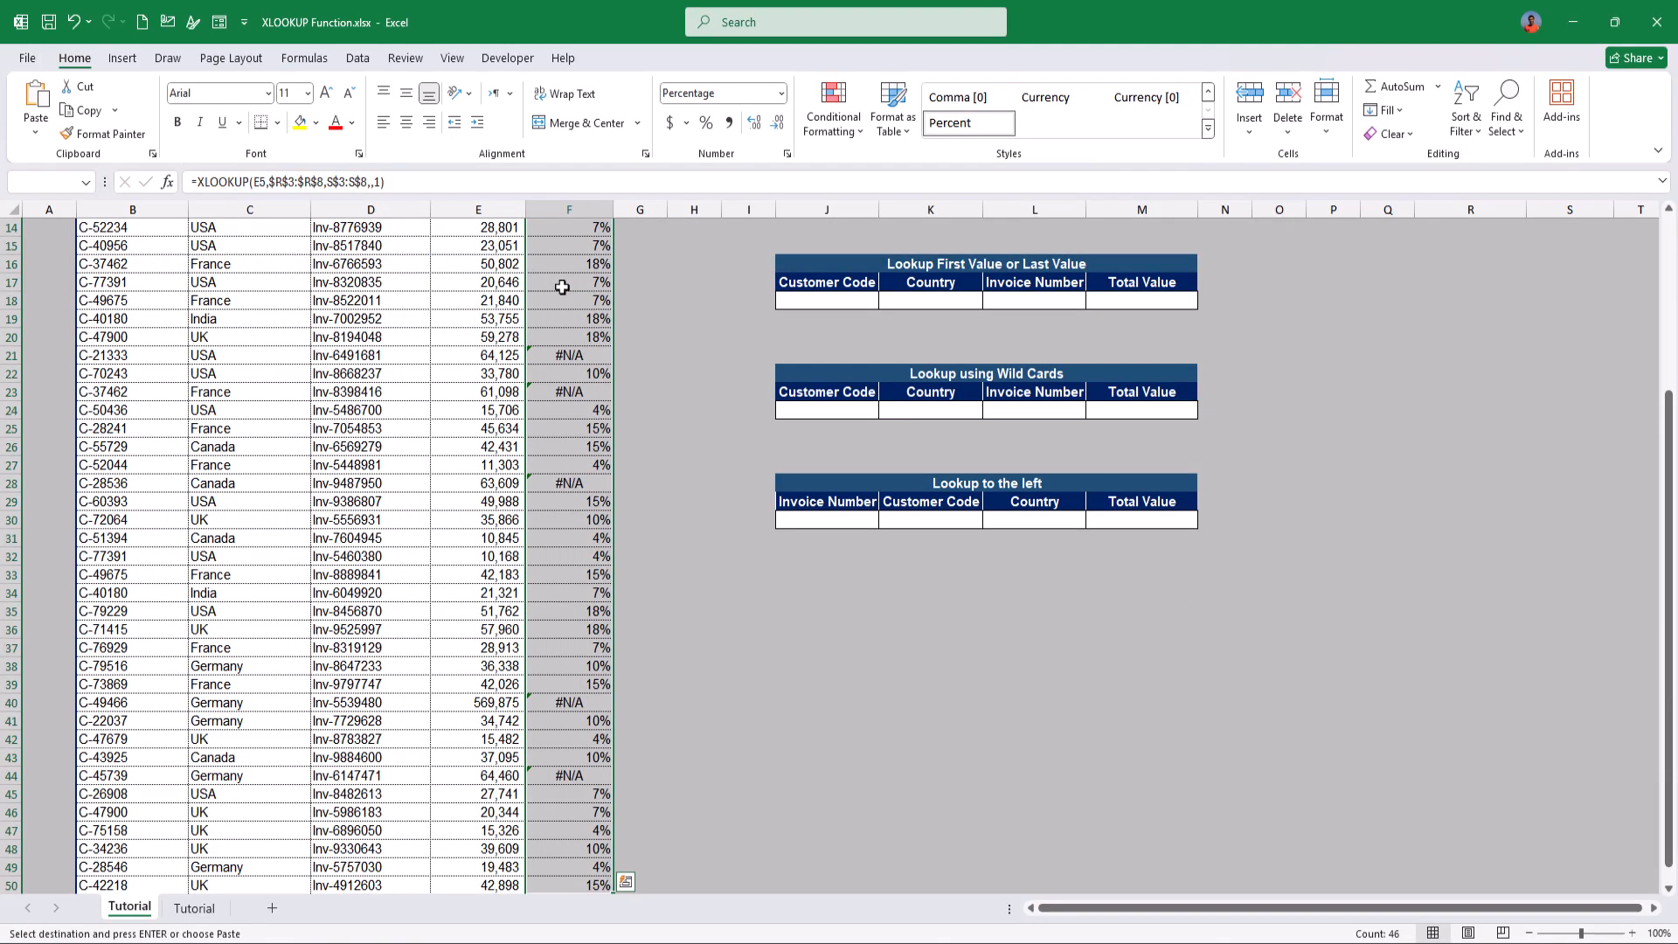
pyautogui.rightClick(564, 287)
pyautogui.click(660, 414)
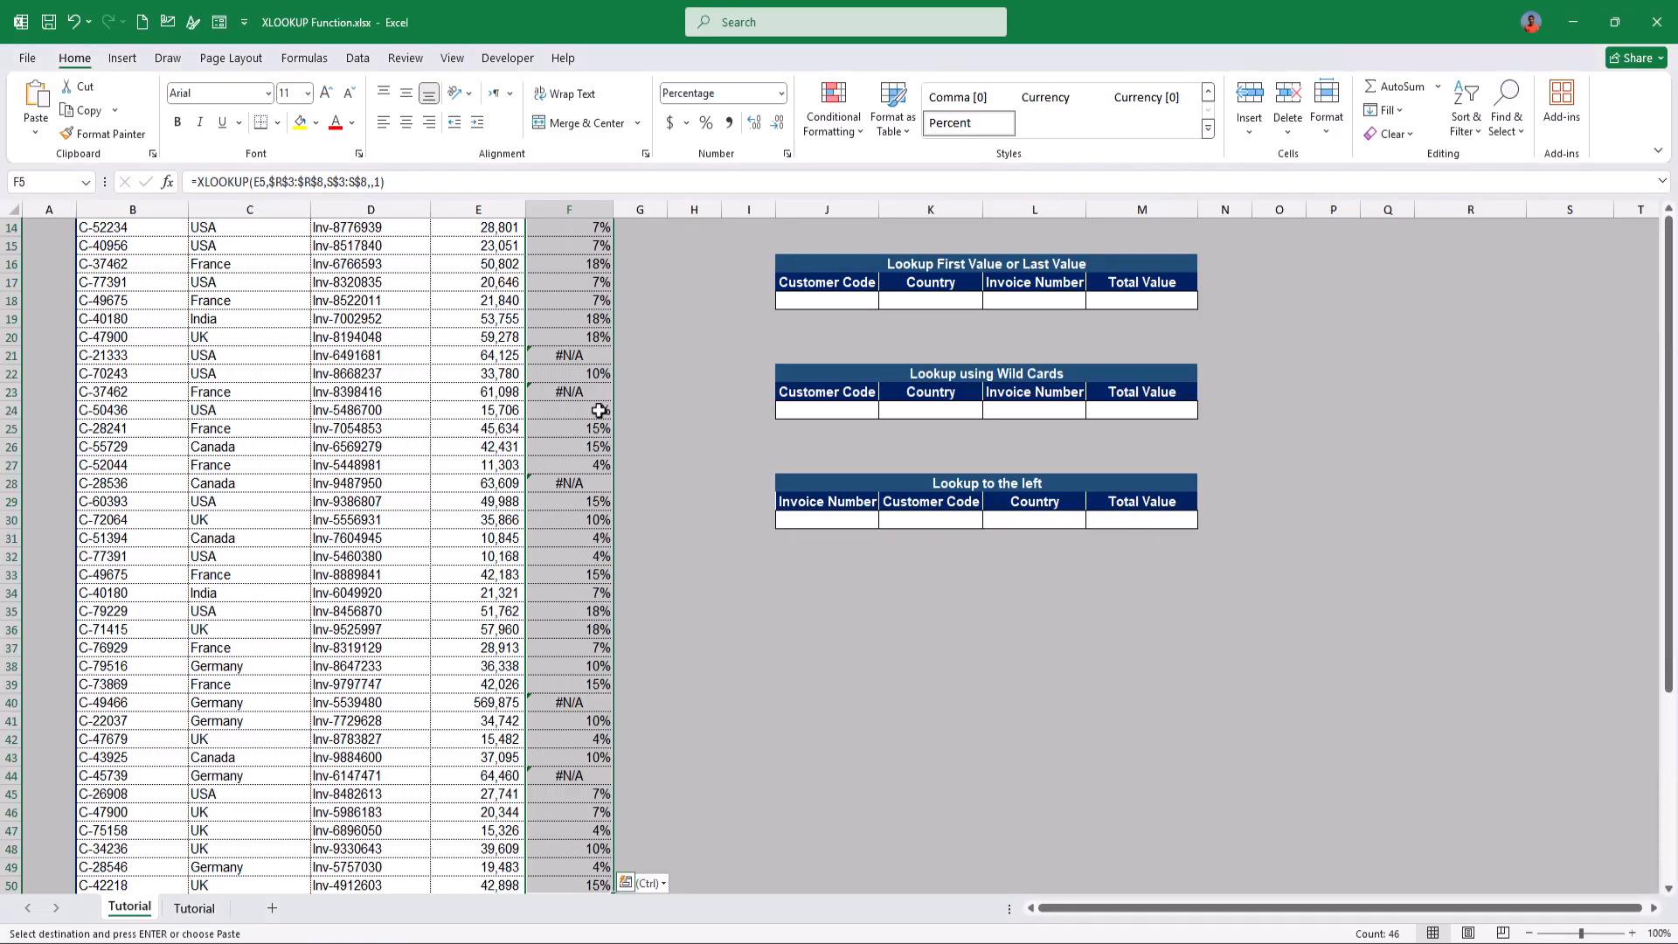
pyautogui.scroll(5, 659, 415)
pyautogui.click(590, 339)
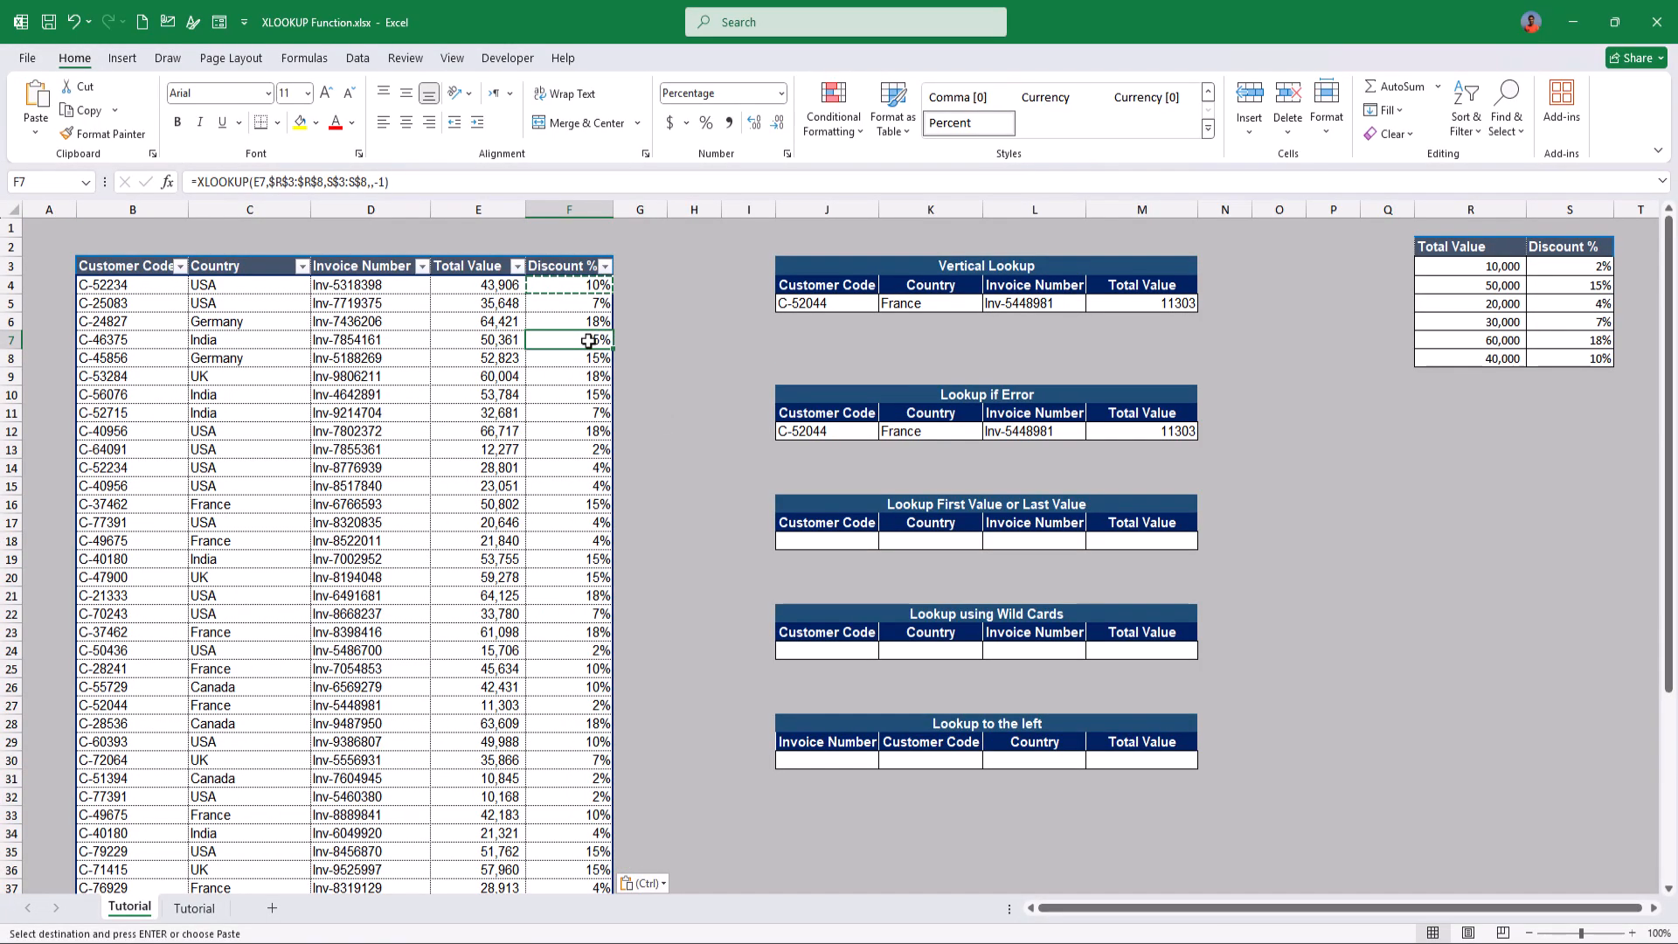
pyautogui.press('Return')
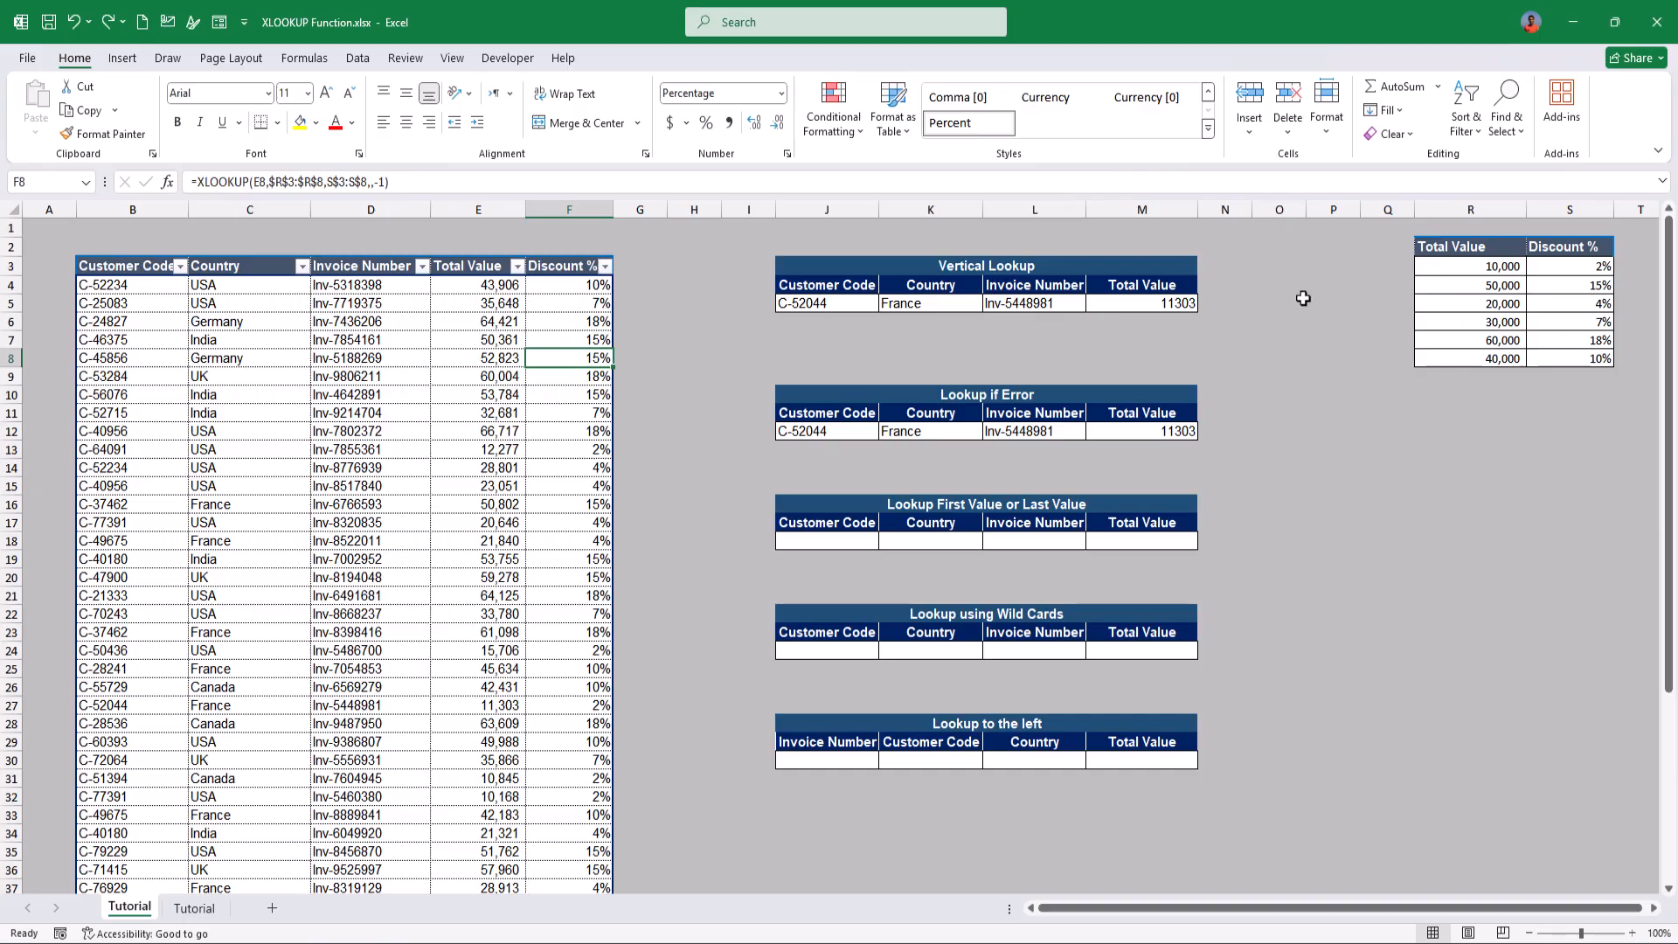
# Try a Total Value of 1,000 in E8 to test F8's lookup below the smallest discount threshold, and undo the change
pyautogui.click(483, 357)
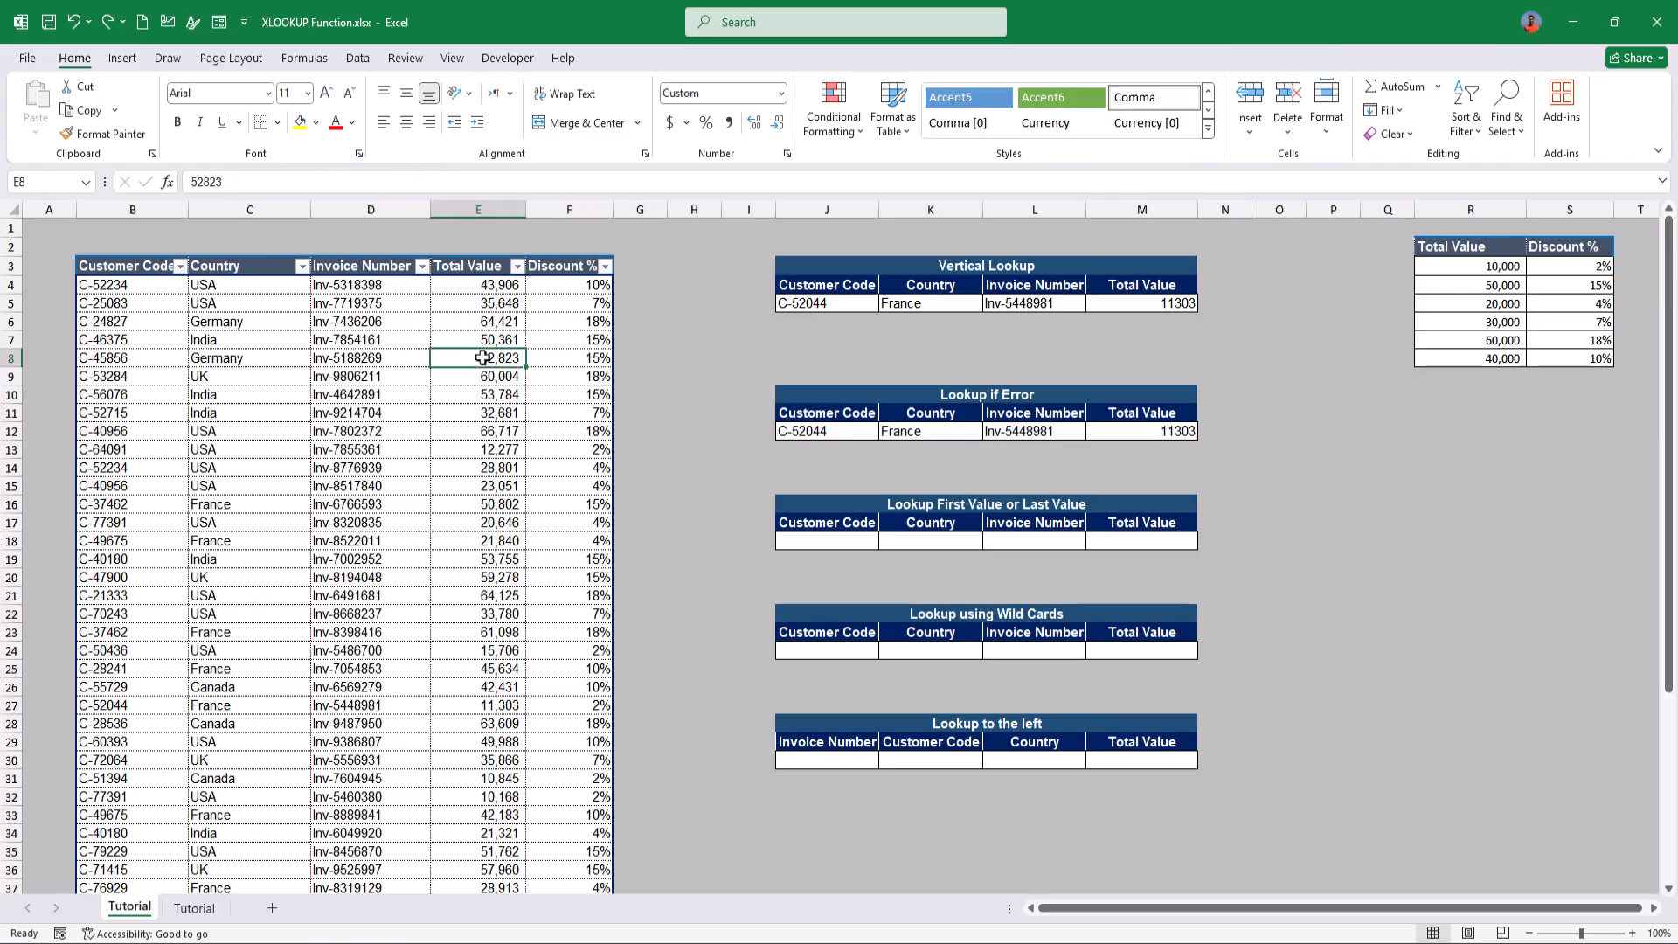
pyautogui.write('1,0')
pyautogui.write('000')
pyautogui.press('Return')
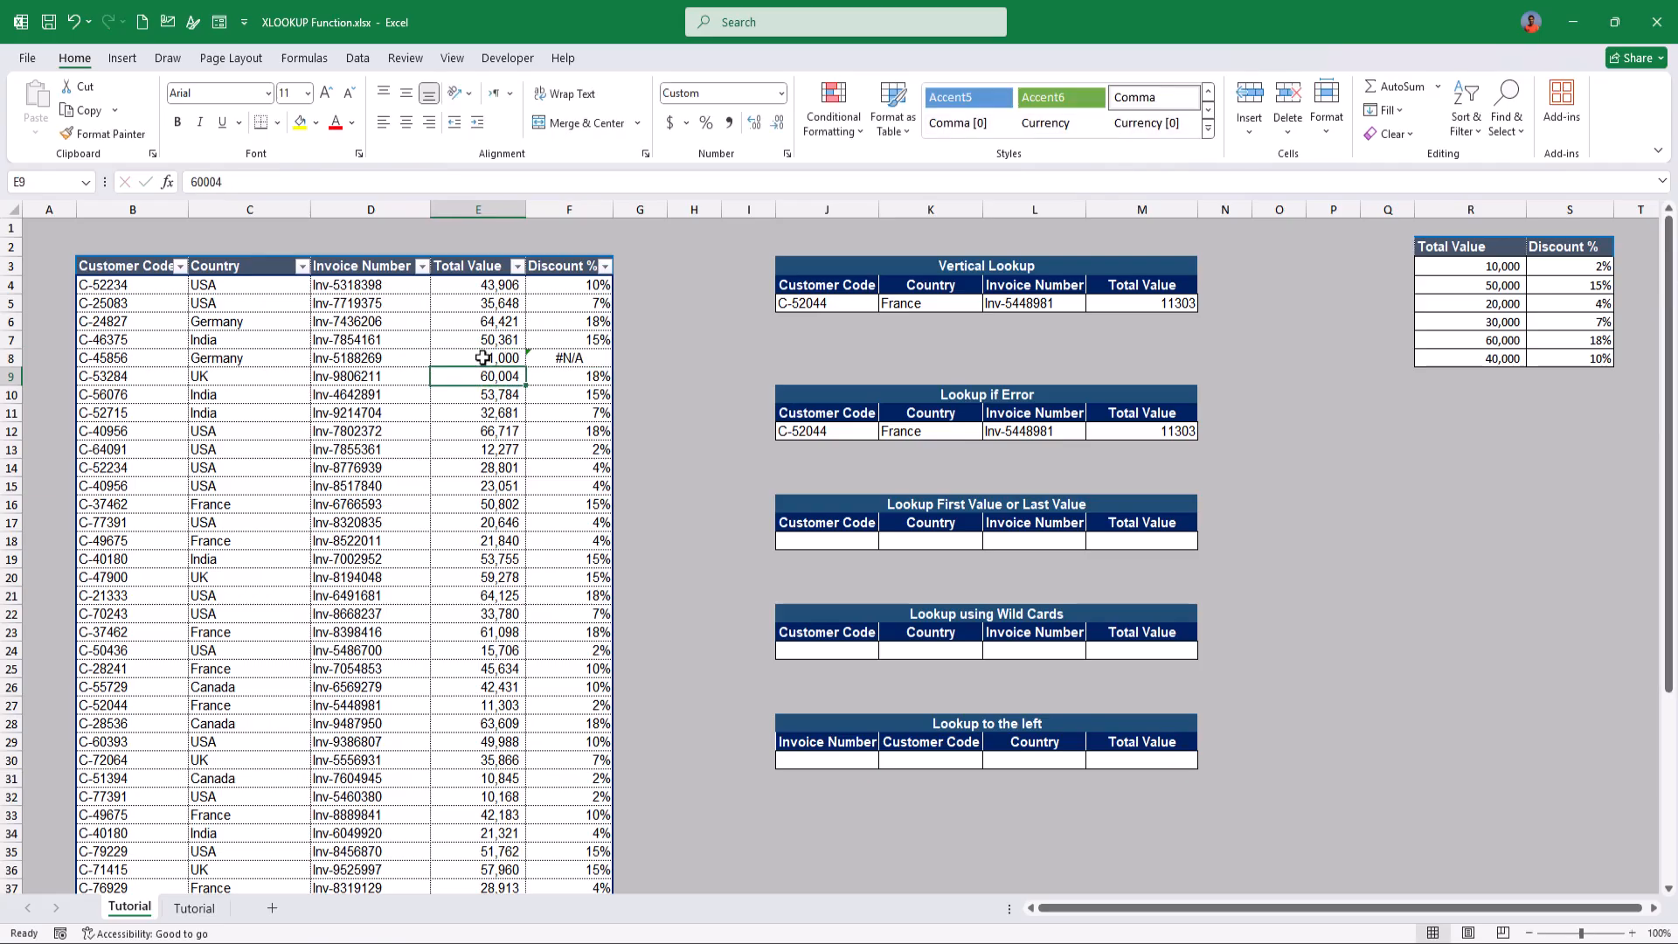
pyautogui.click(591, 357)
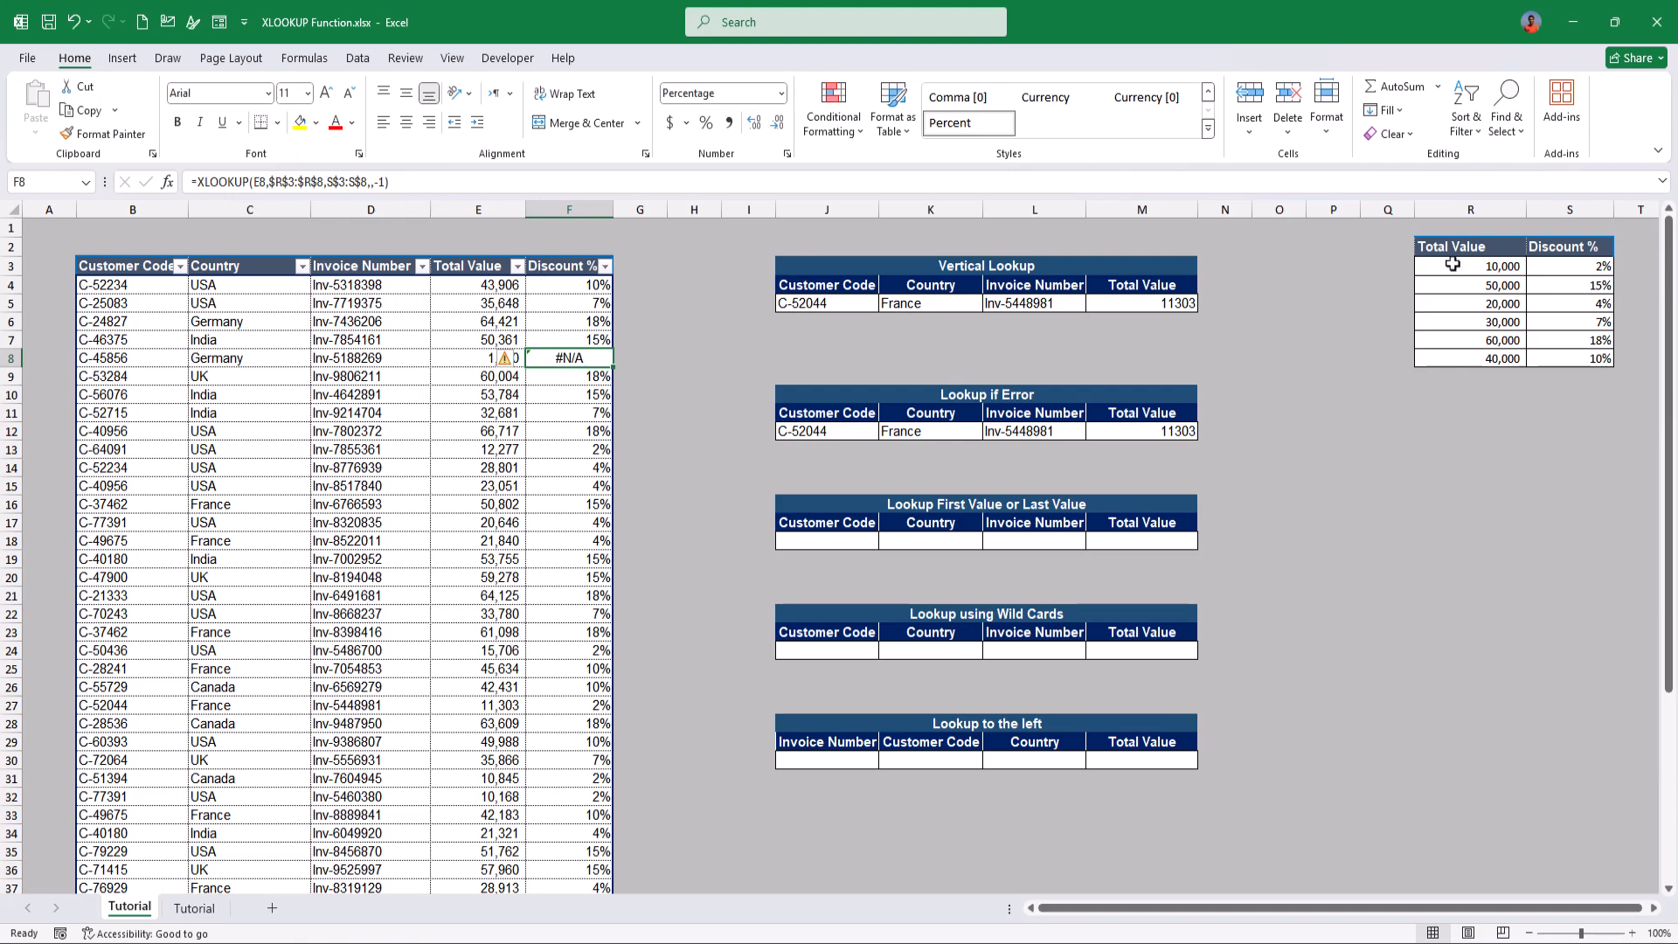
pyautogui.hotkey('ctrl', 'z')
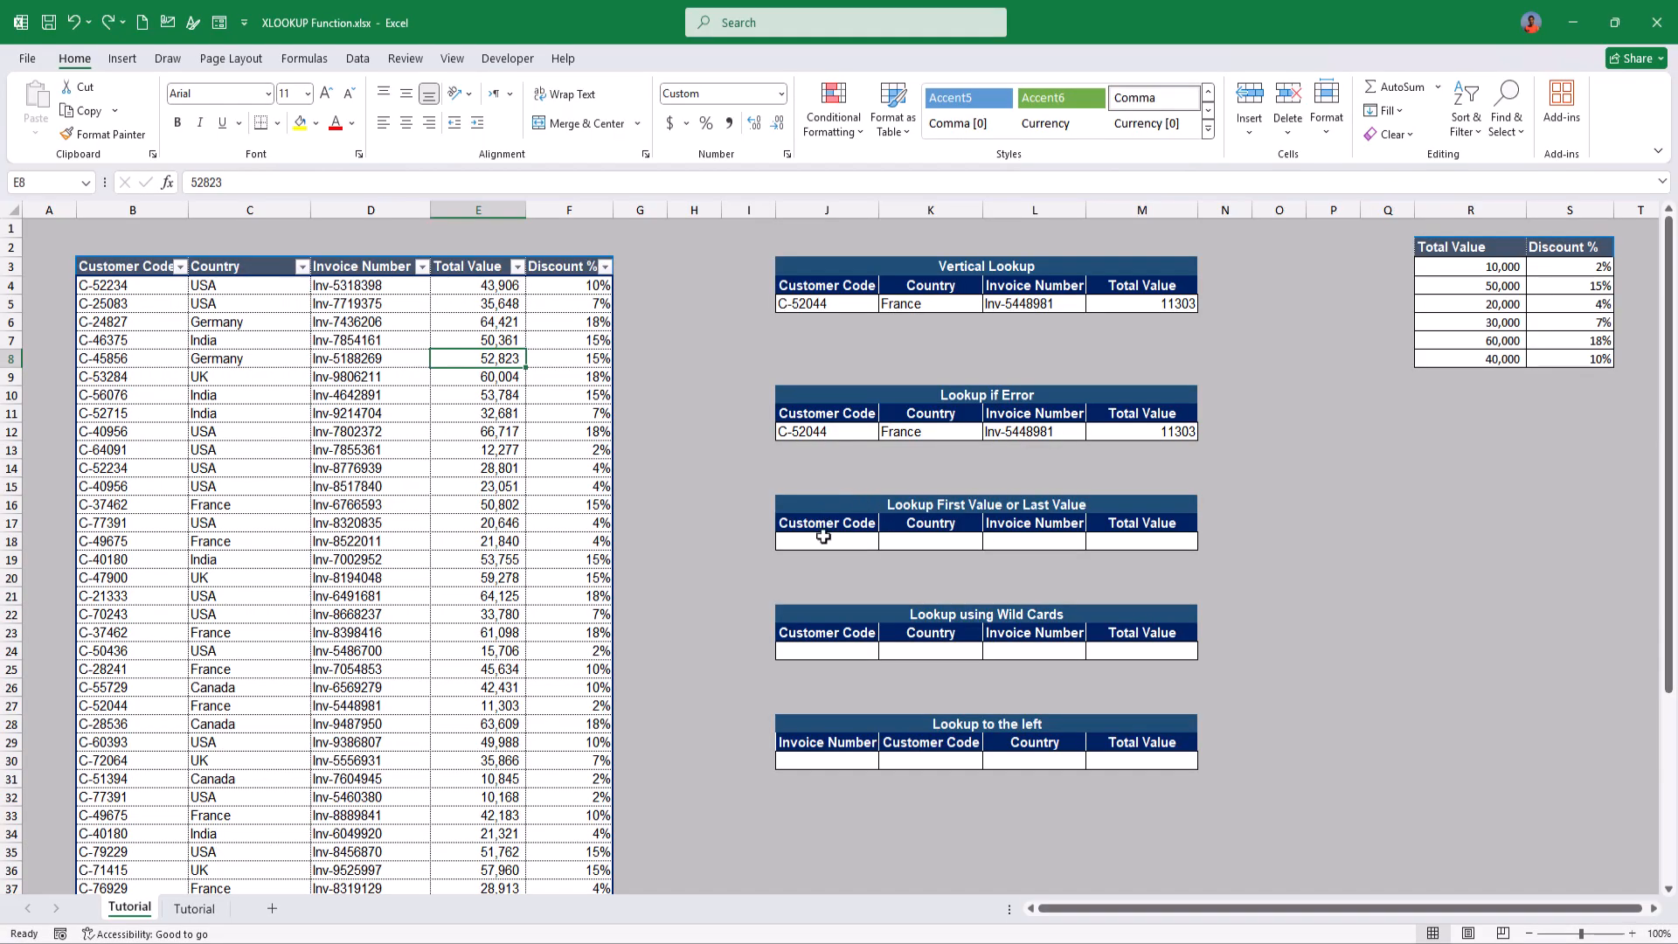
# Choose the first customer code from the list in J18 of the Lookup First Value or Last Value table
pyautogui.click(824, 537)
pyautogui.click(886, 541)
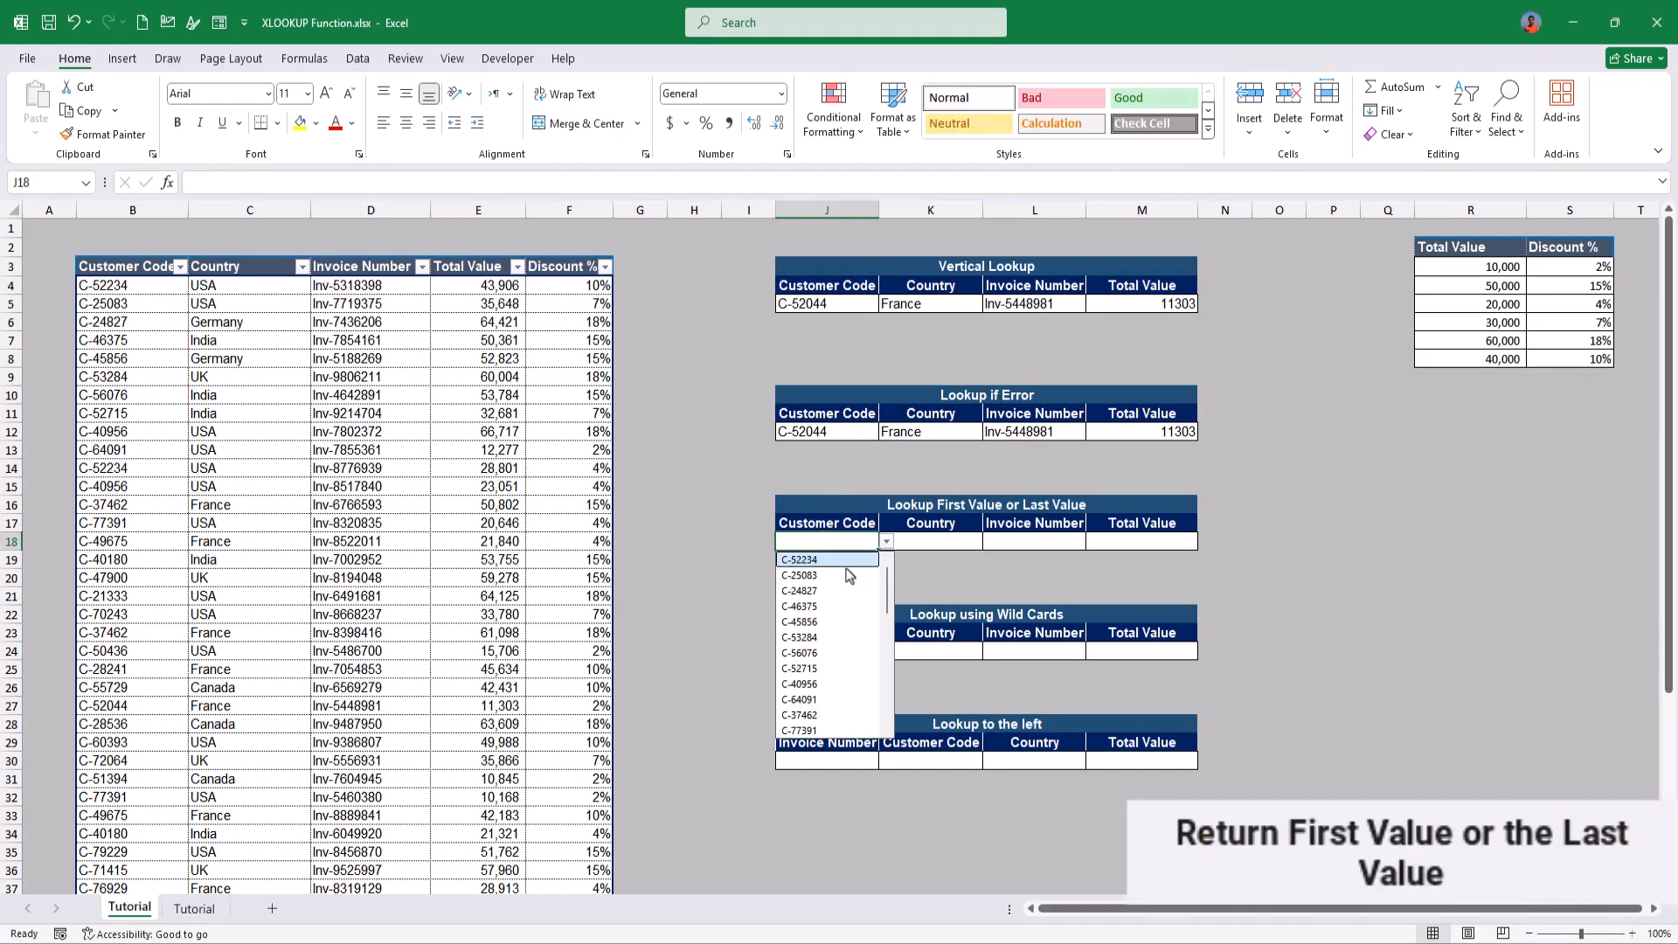
pyautogui.click(846, 560)
# Start an XLOOKUP formula in K18 with J18 as the lookup value and $B$3:$B$50 as the lookup array
pyautogui.click(930, 541)
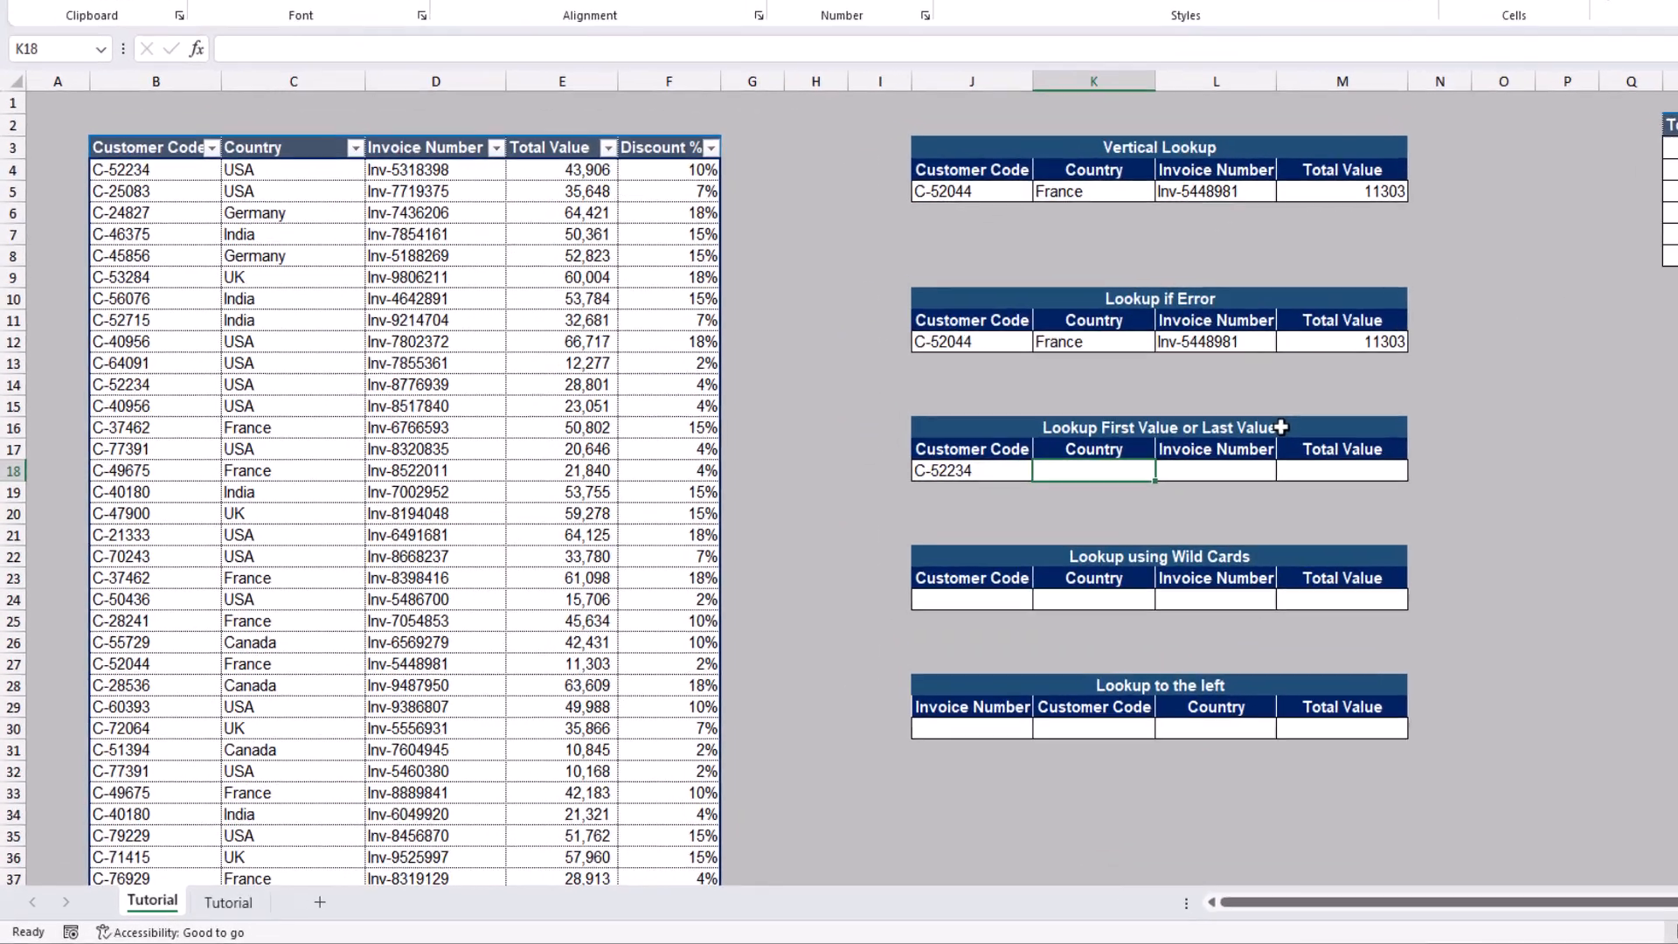
pyautogui.write('=')
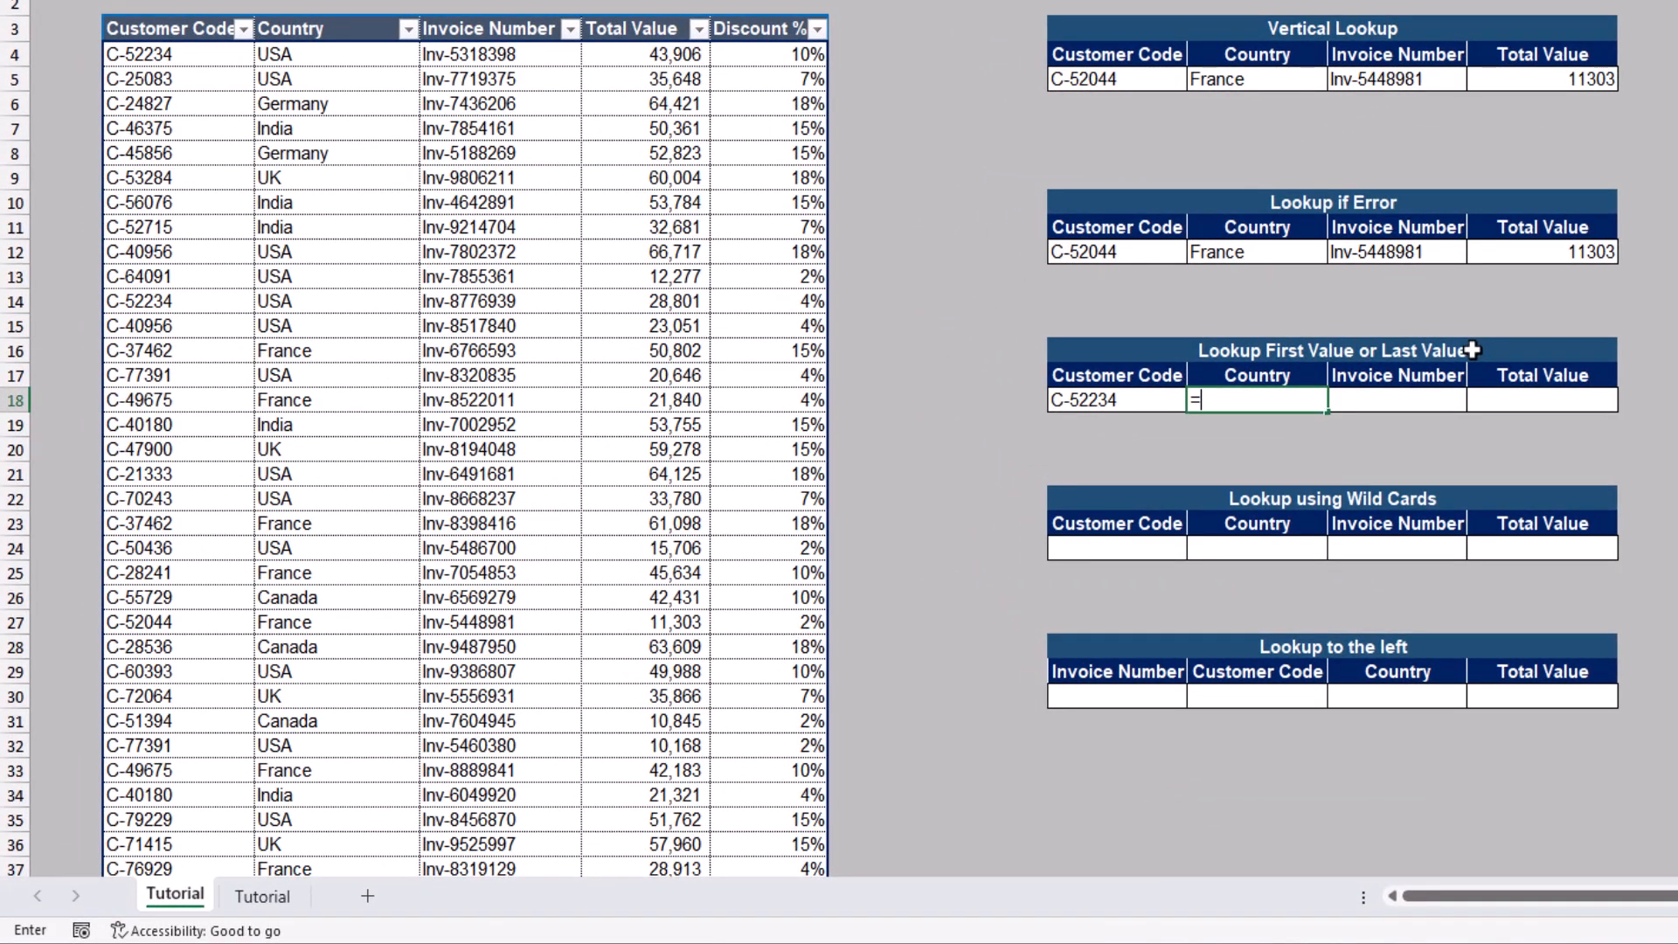
pyautogui.write('xl')
pyautogui.press('Tab')
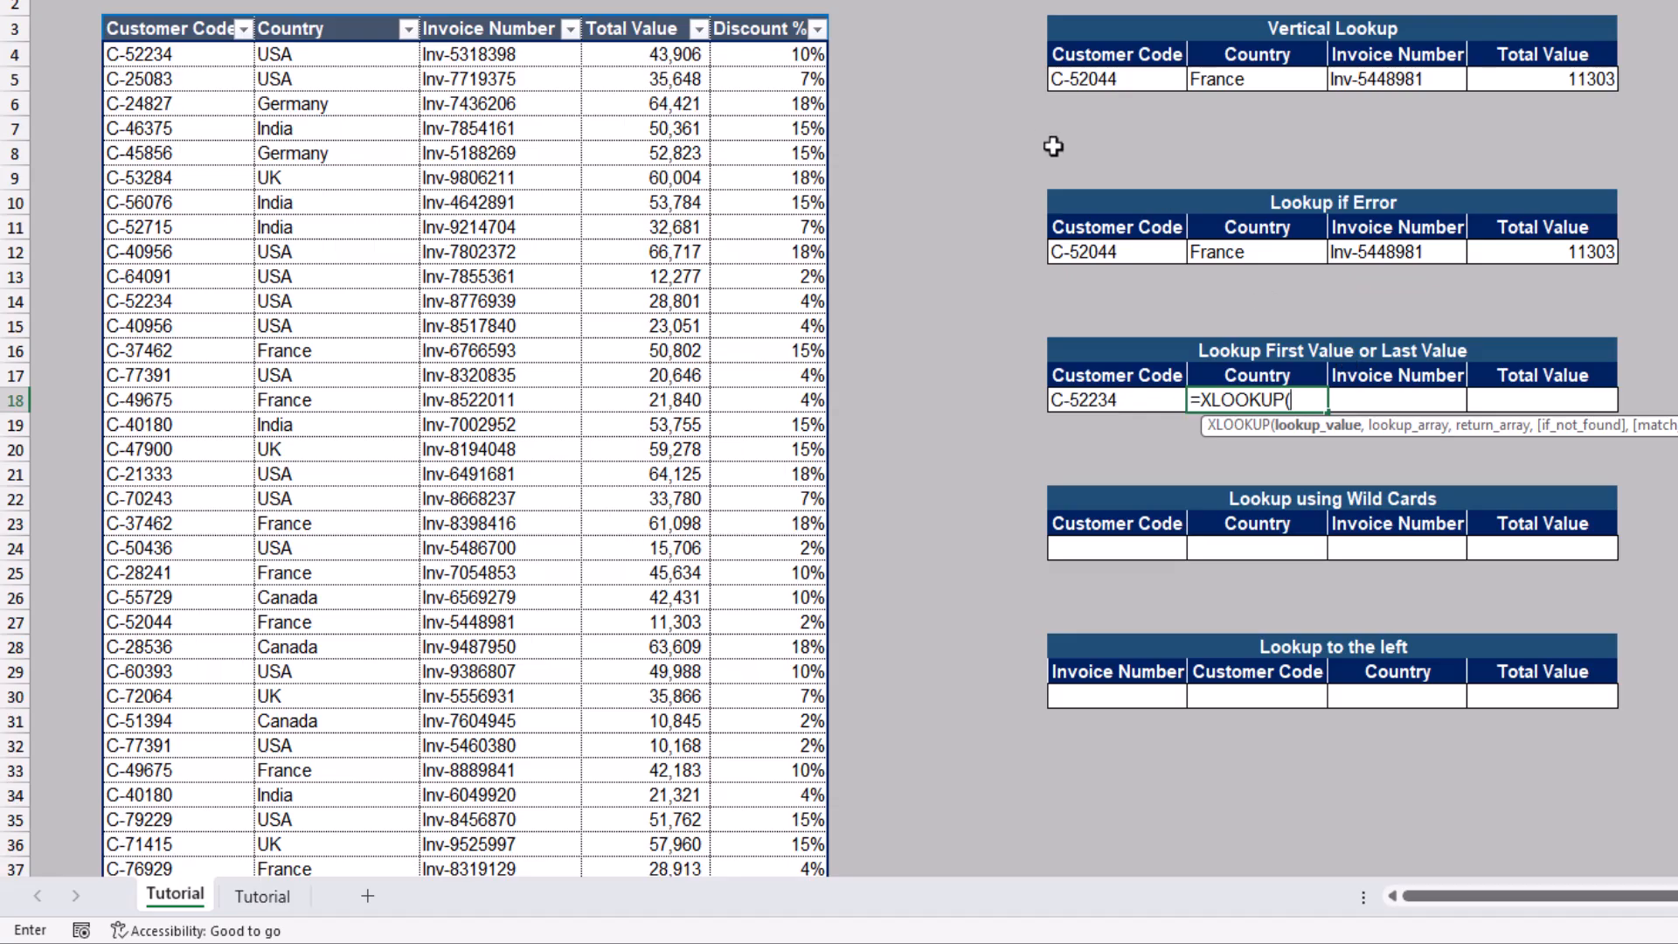
pyautogui.click(1105, 395)
pyautogui.write(',')
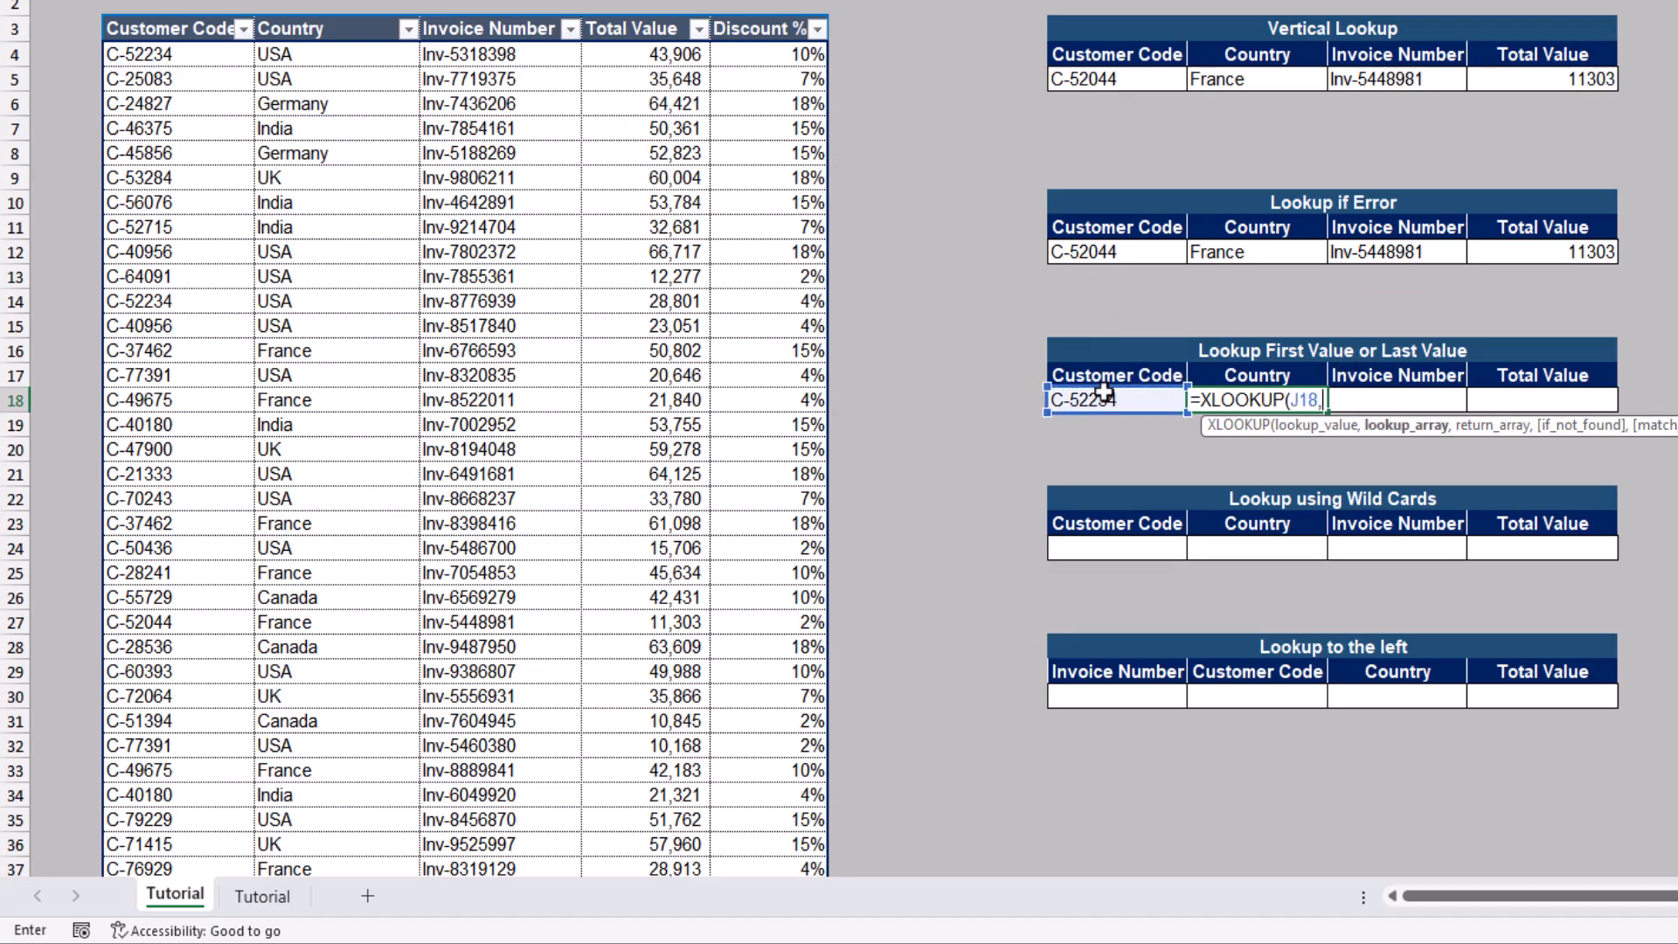
pyautogui.click(198, 33)
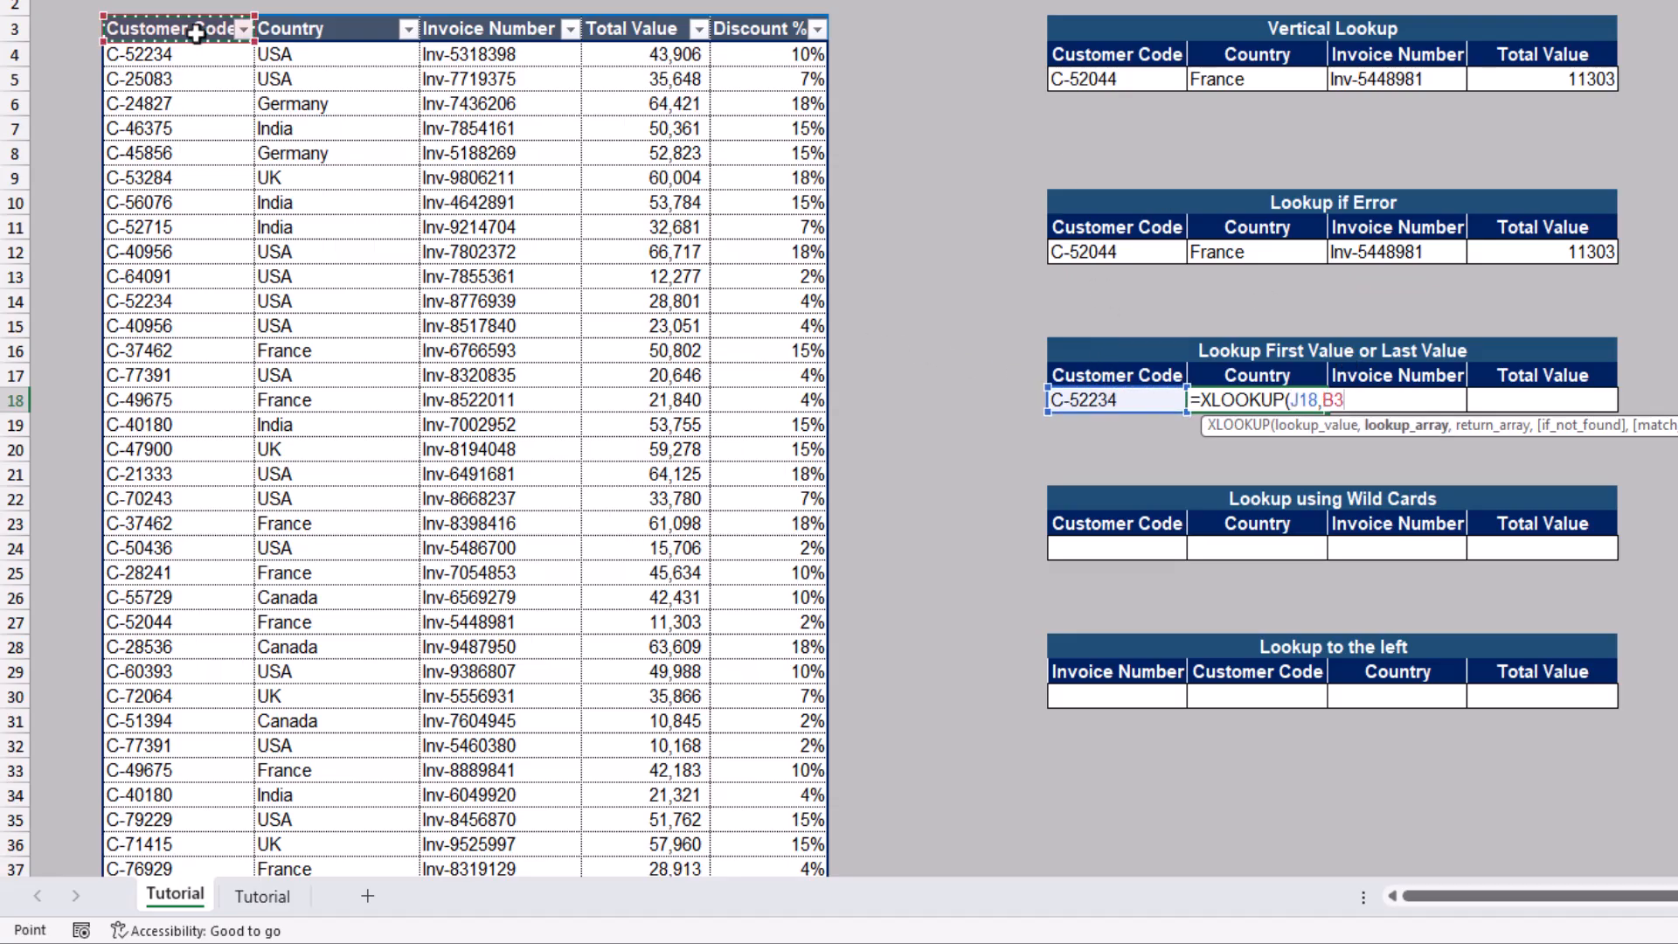
pyautogui.hotkey('ctrl', 'shift', 'Down')
pyautogui.press('F4')
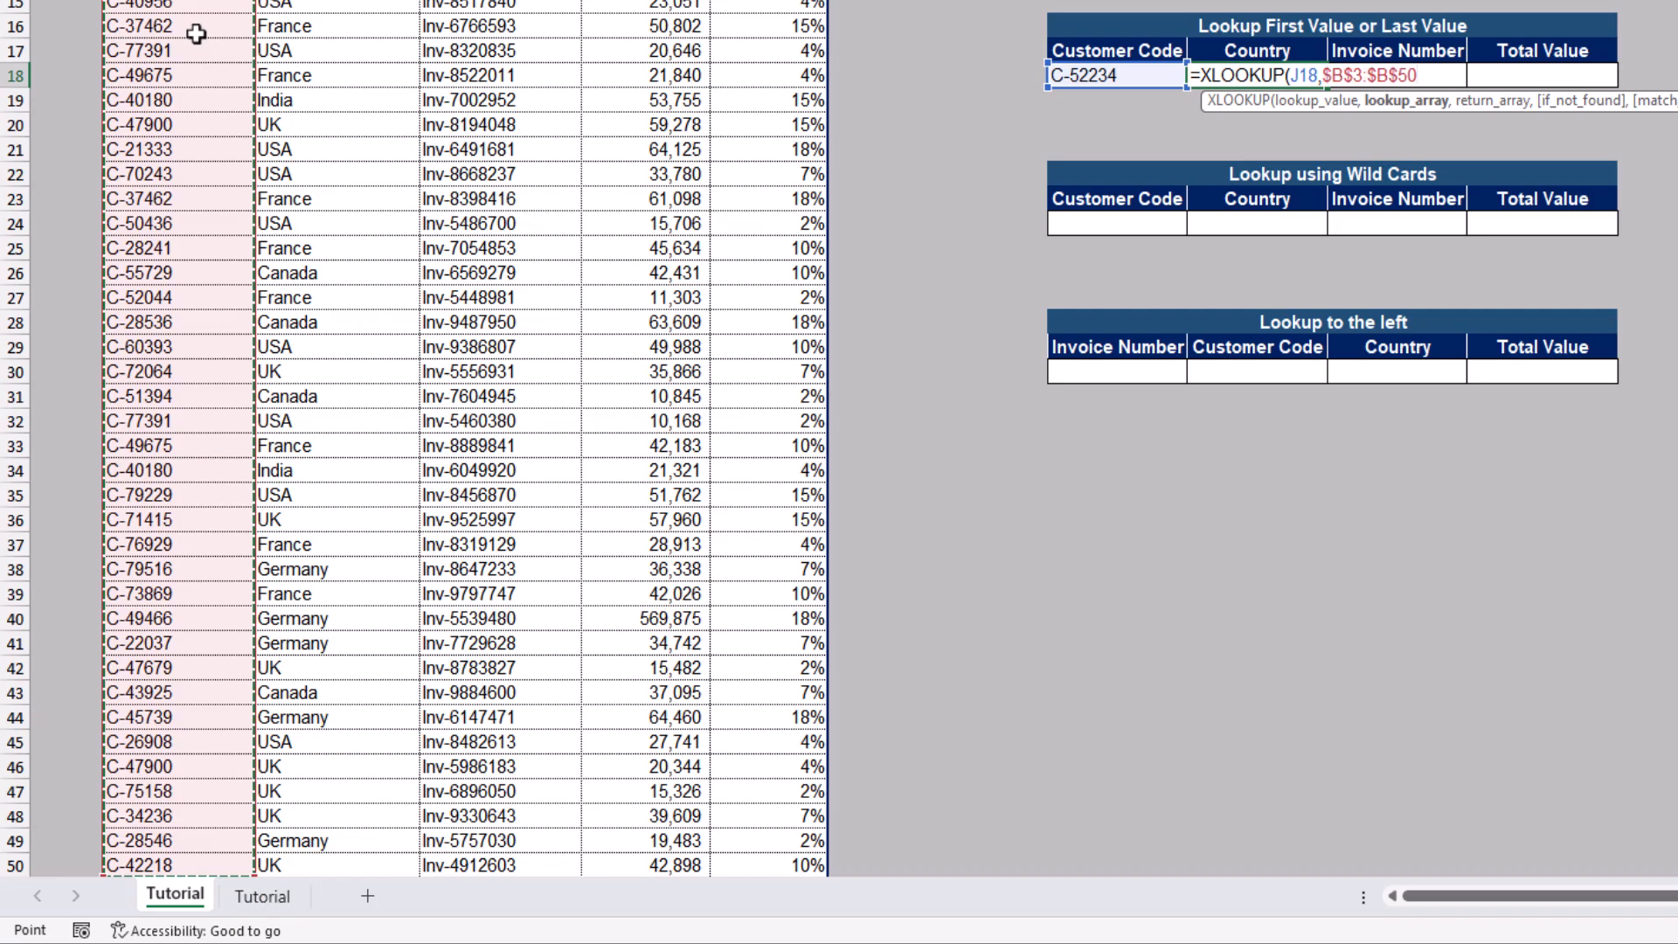
# Set the return array of K18's XLOOKUP to C3:C50 and make the lookup value reference absolute as $J$18
pyautogui.write(',')
pyautogui.click(289, 51)
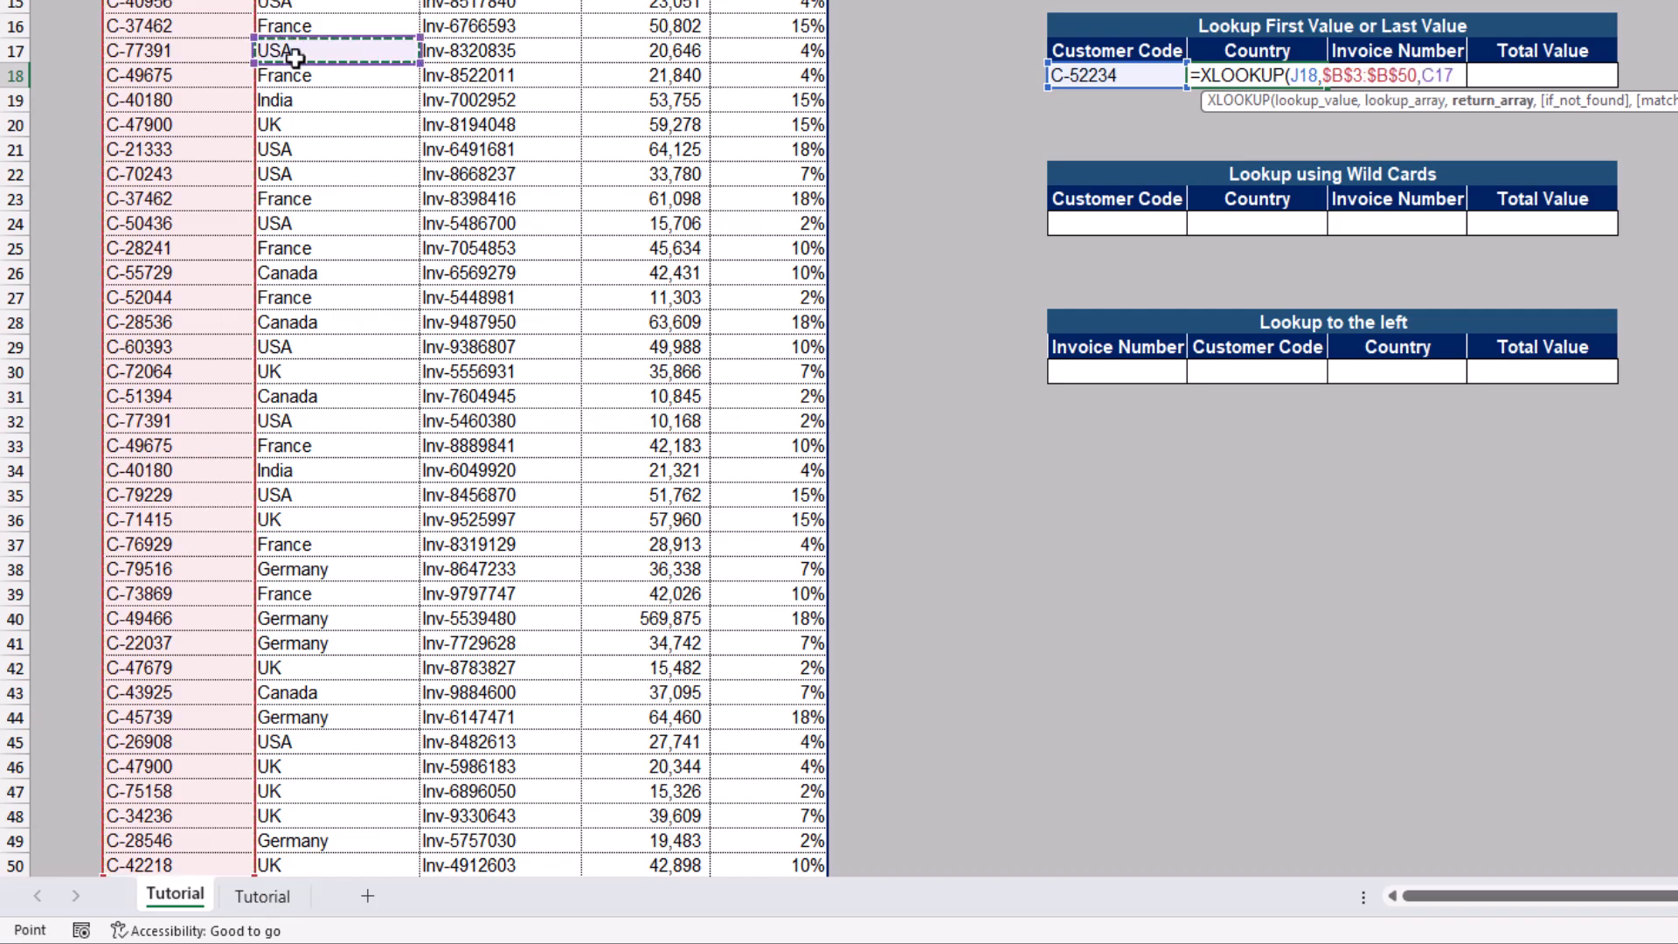
pyautogui.hotkey('ctrl', 'Up')
pyautogui.hotkey('ctrl', 'shift', 'Down')
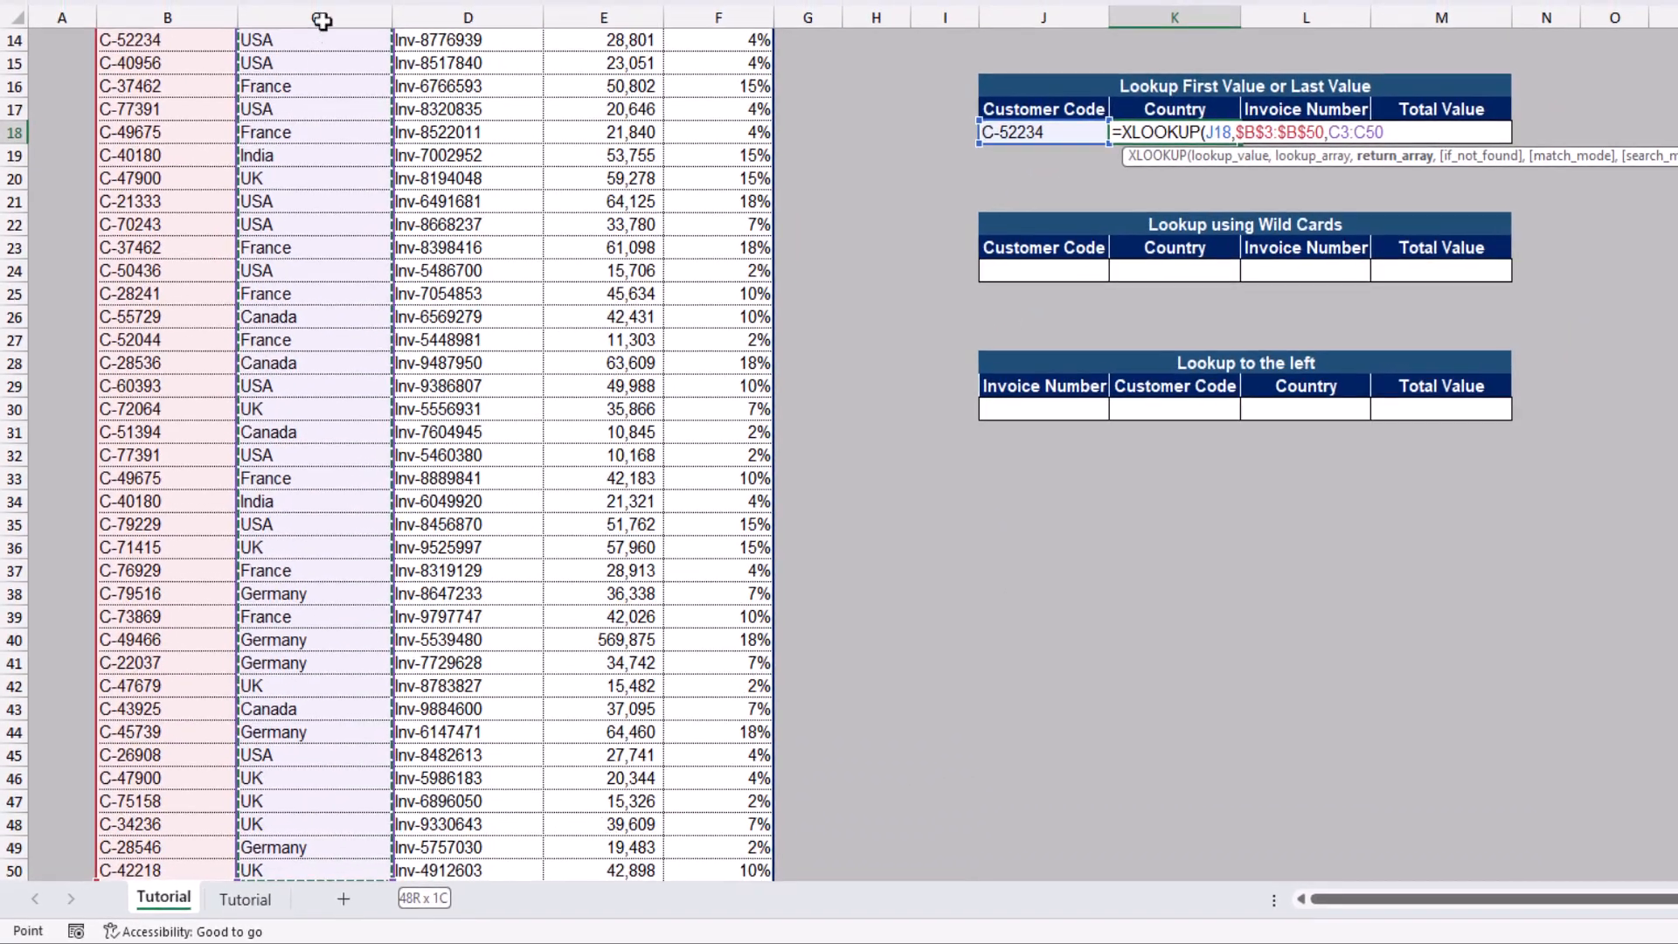
pyautogui.press('F4')
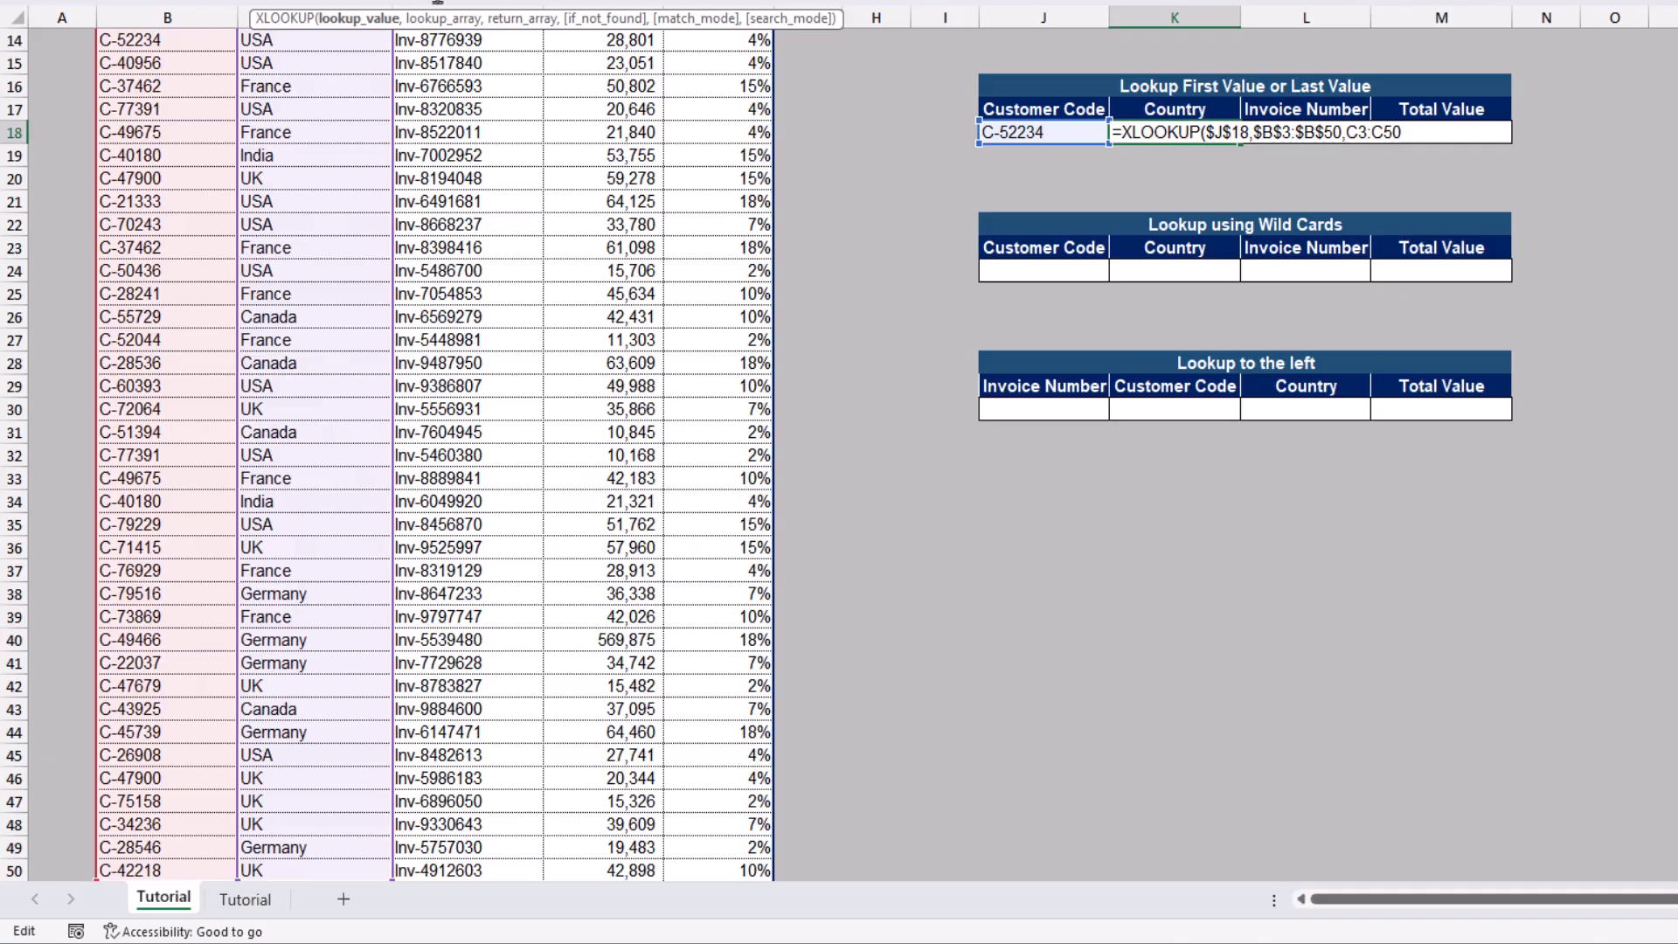
# Finish K18's XLOOKUP with no not-found text, match mode 0 and search mode 1, and fill it across to M18
pyautogui.write(',')
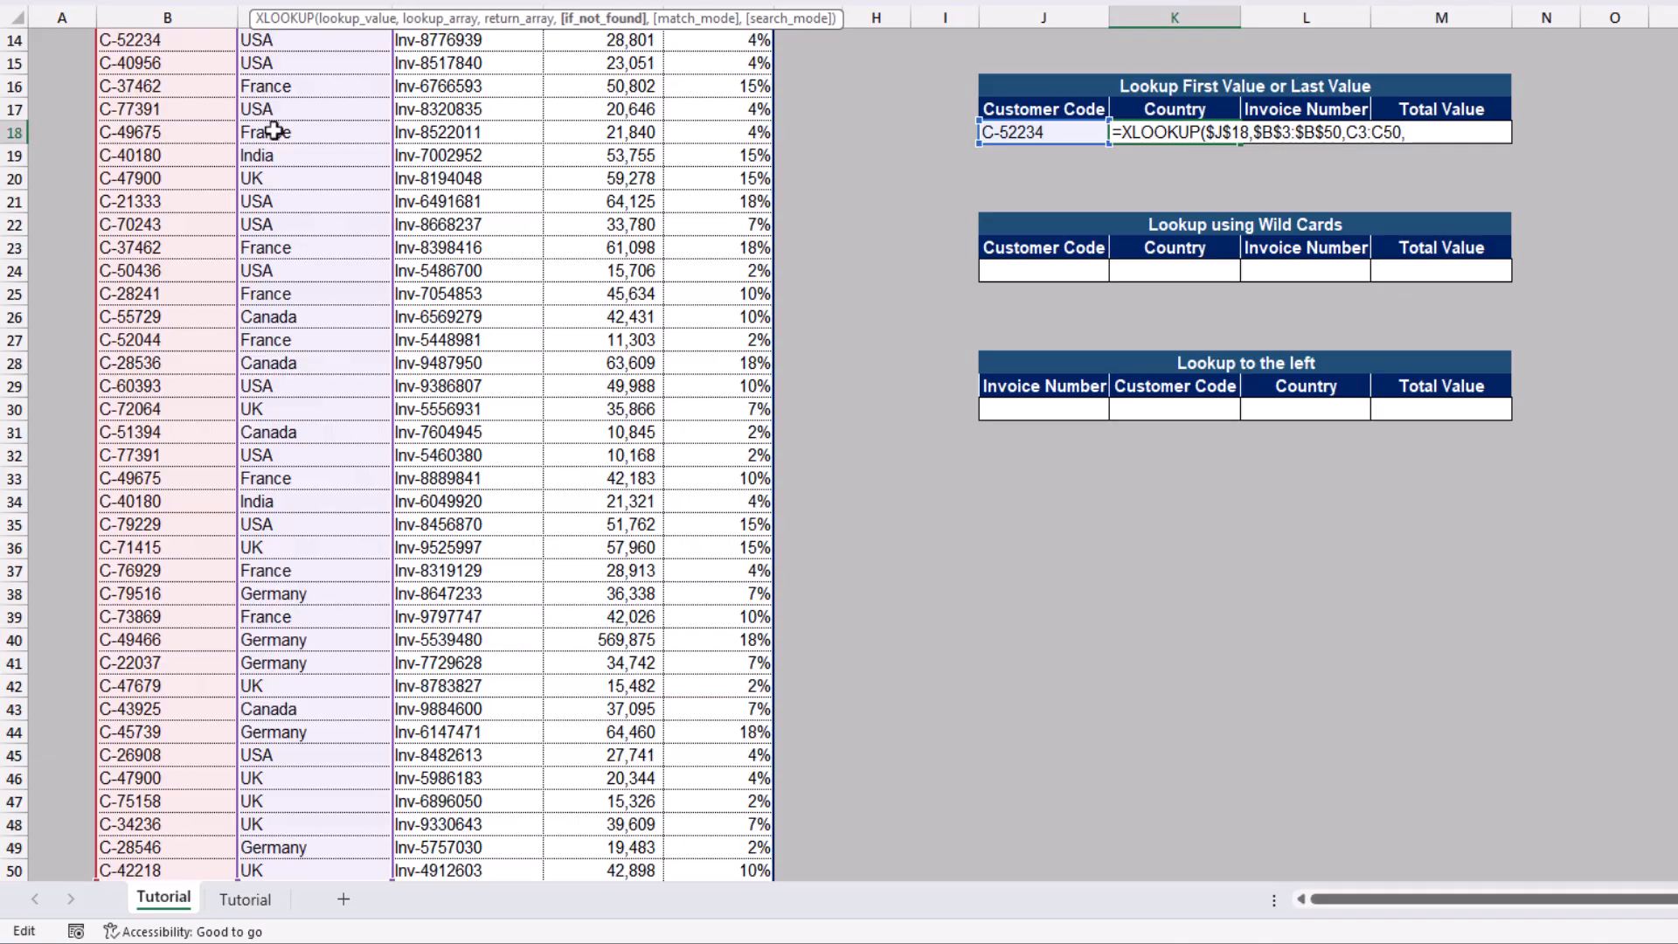
pyautogui.write(',')
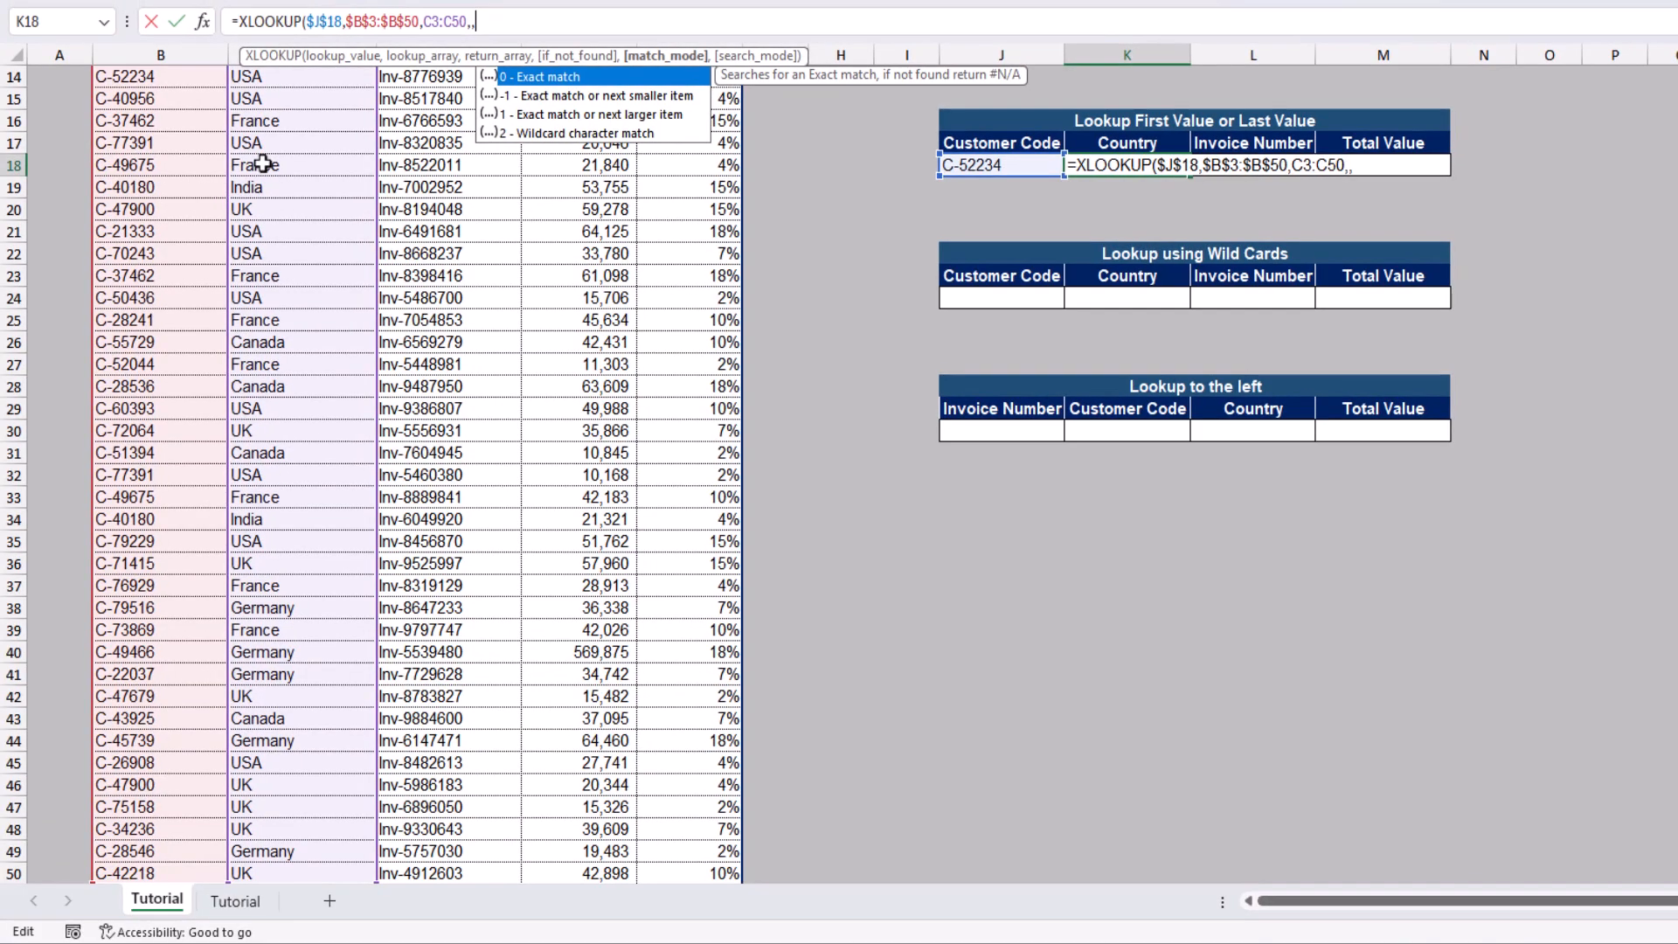
pyautogui.write('0')
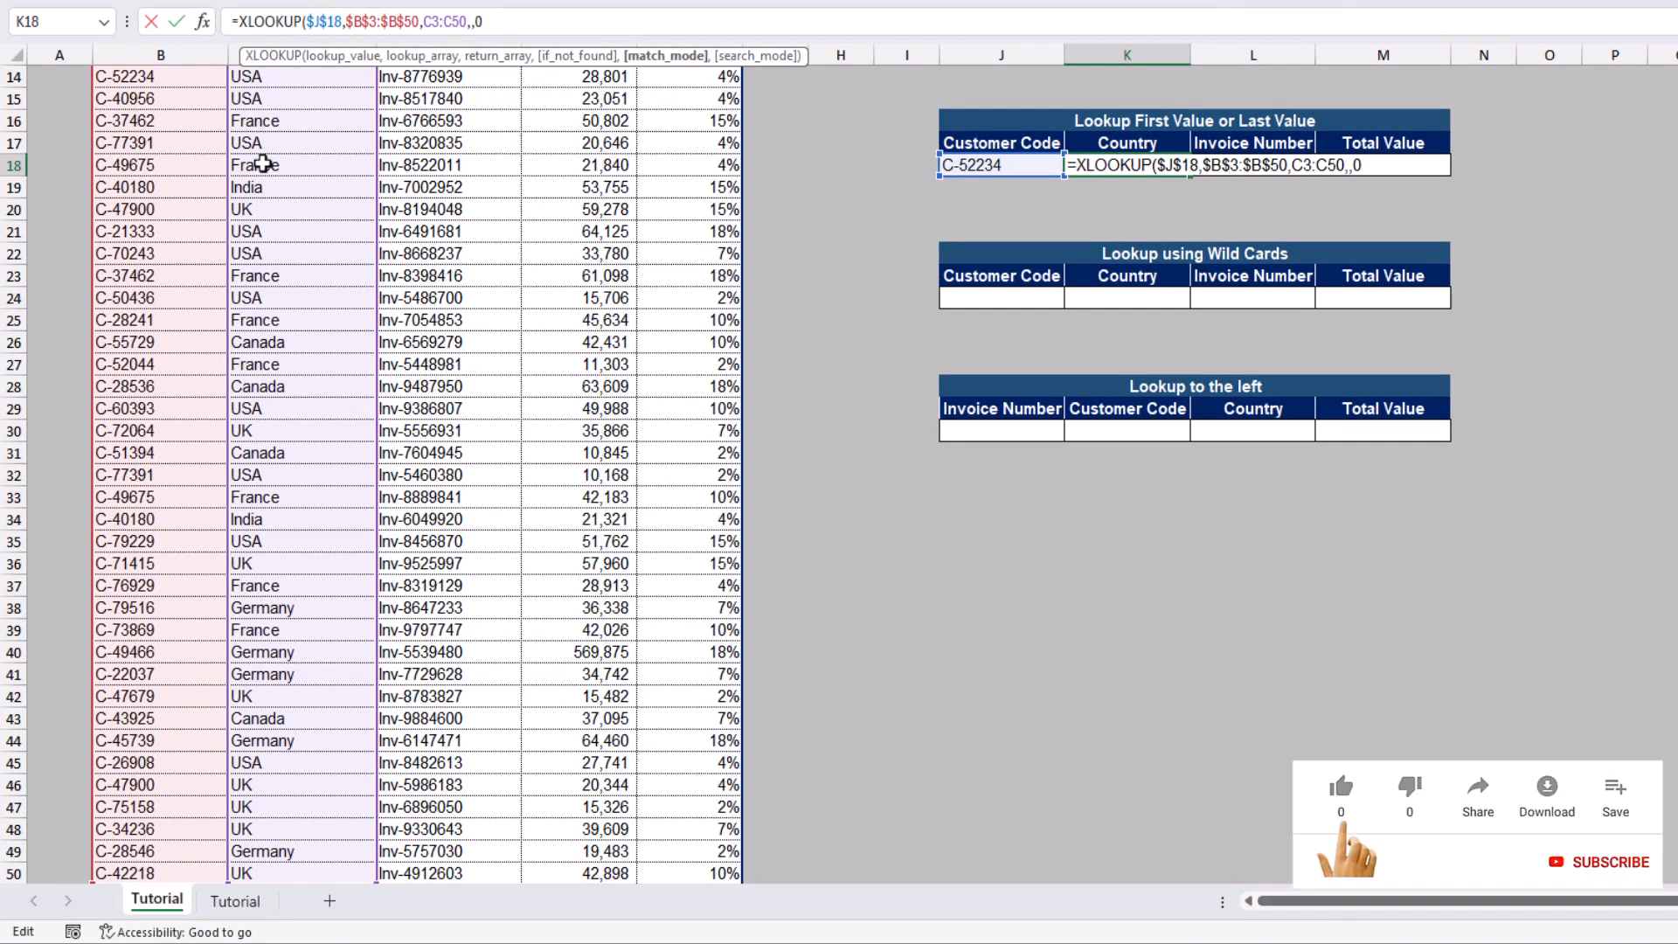
pyautogui.write(',')
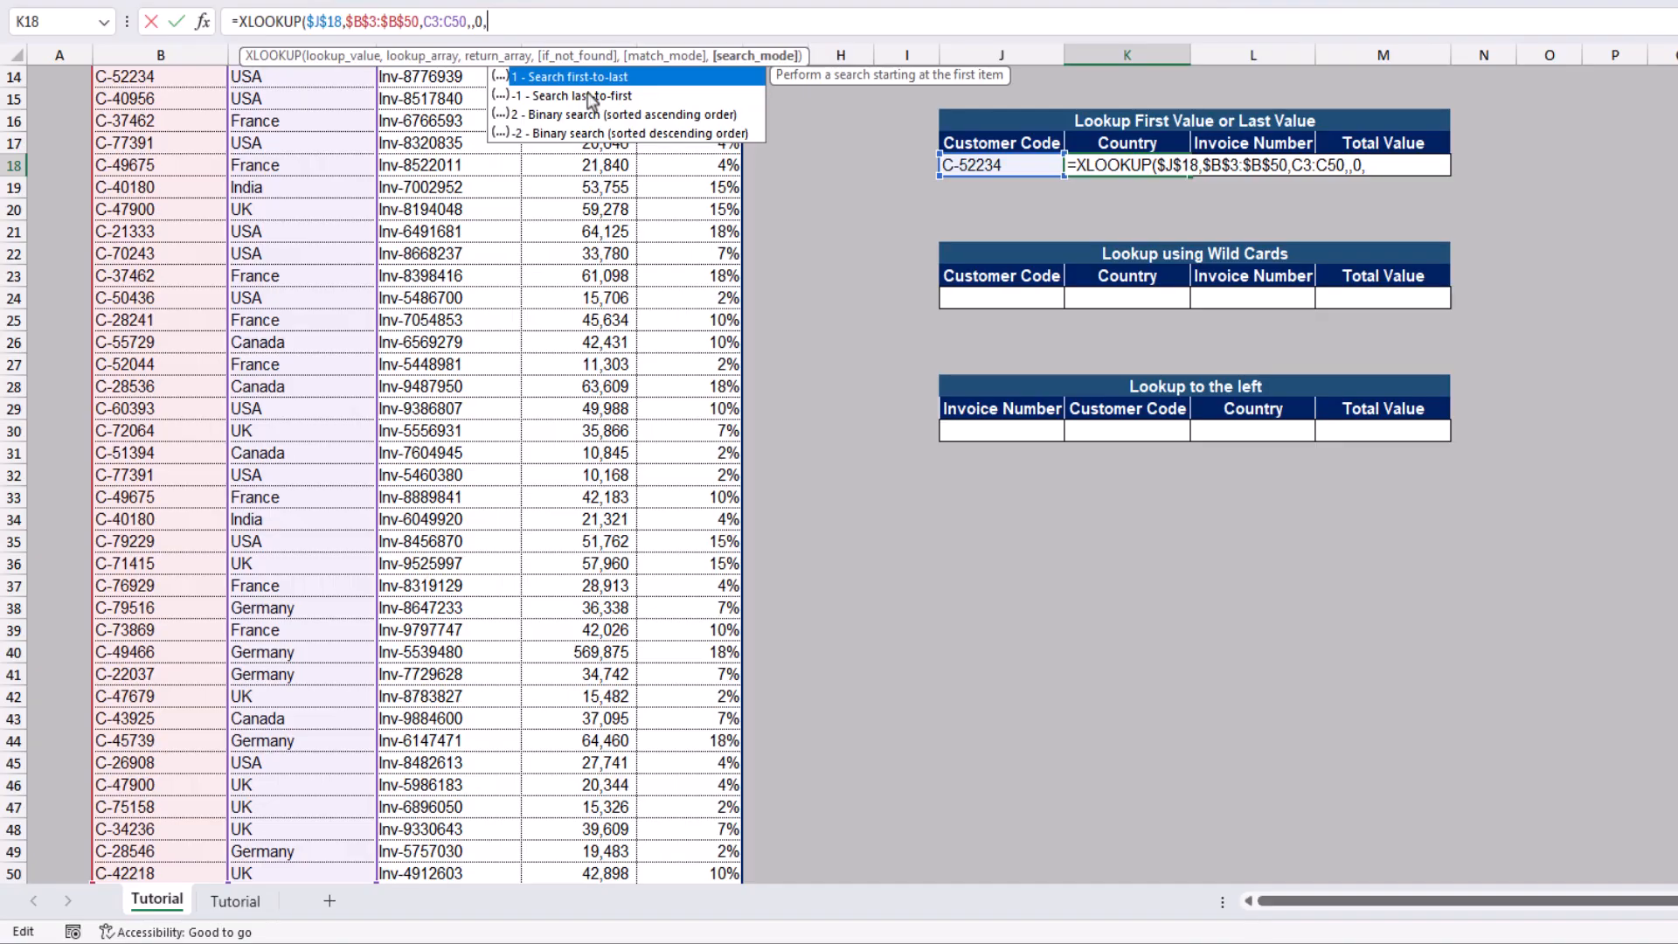
pyautogui.write('1')
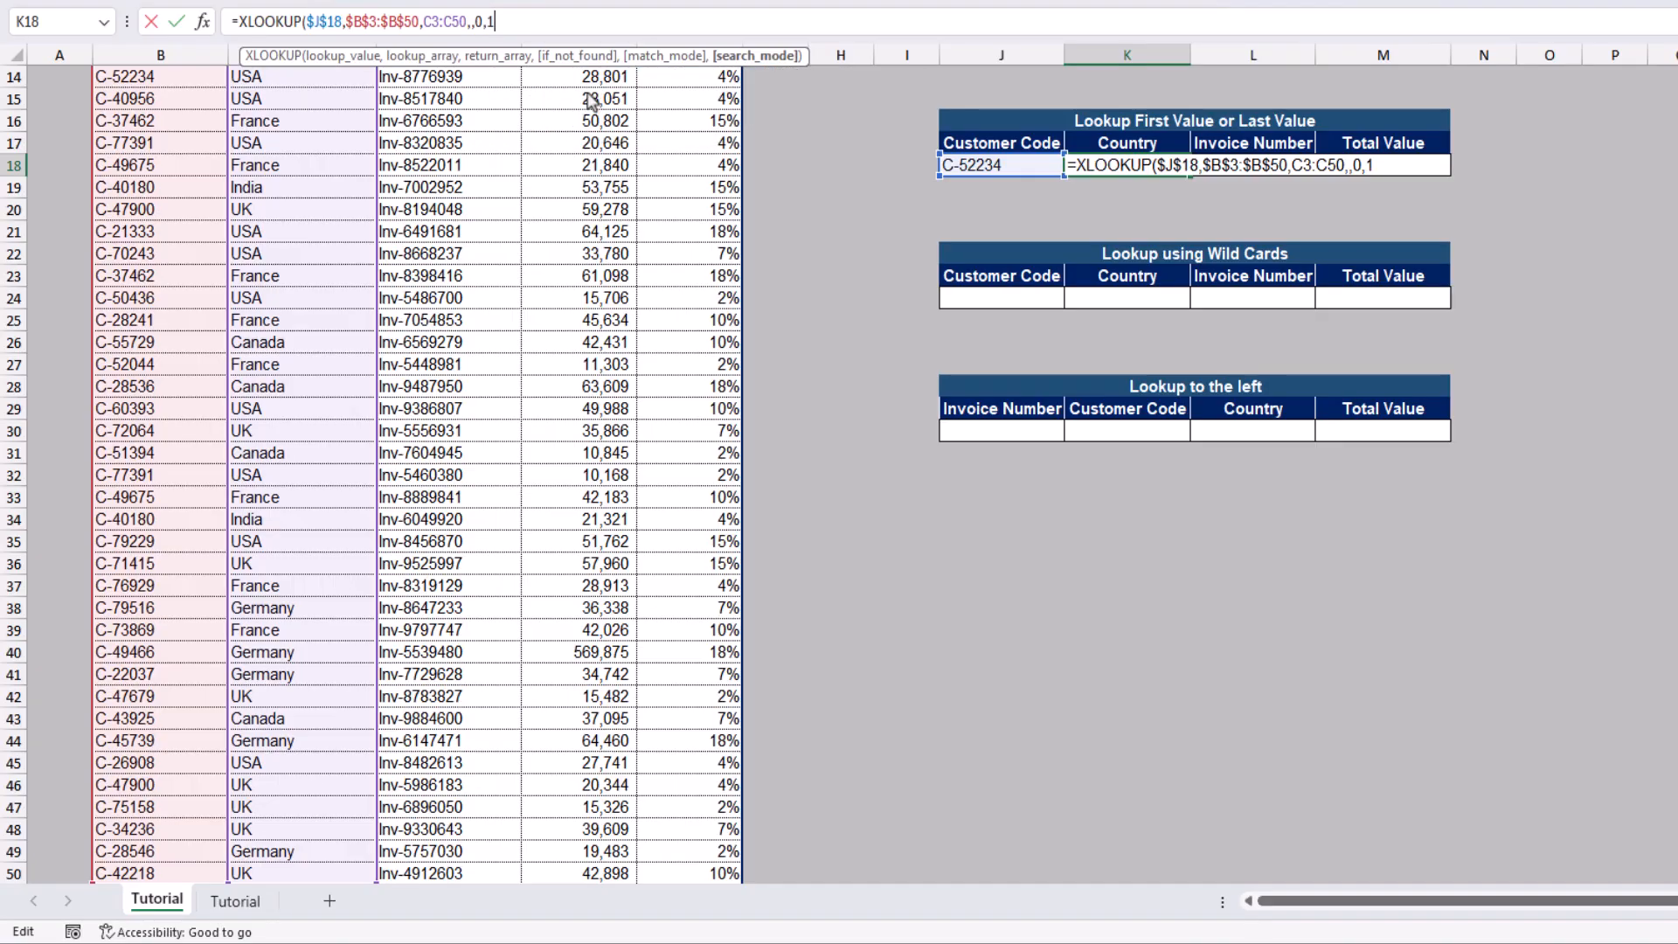
pyautogui.write(')')
pyautogui.press('Return')
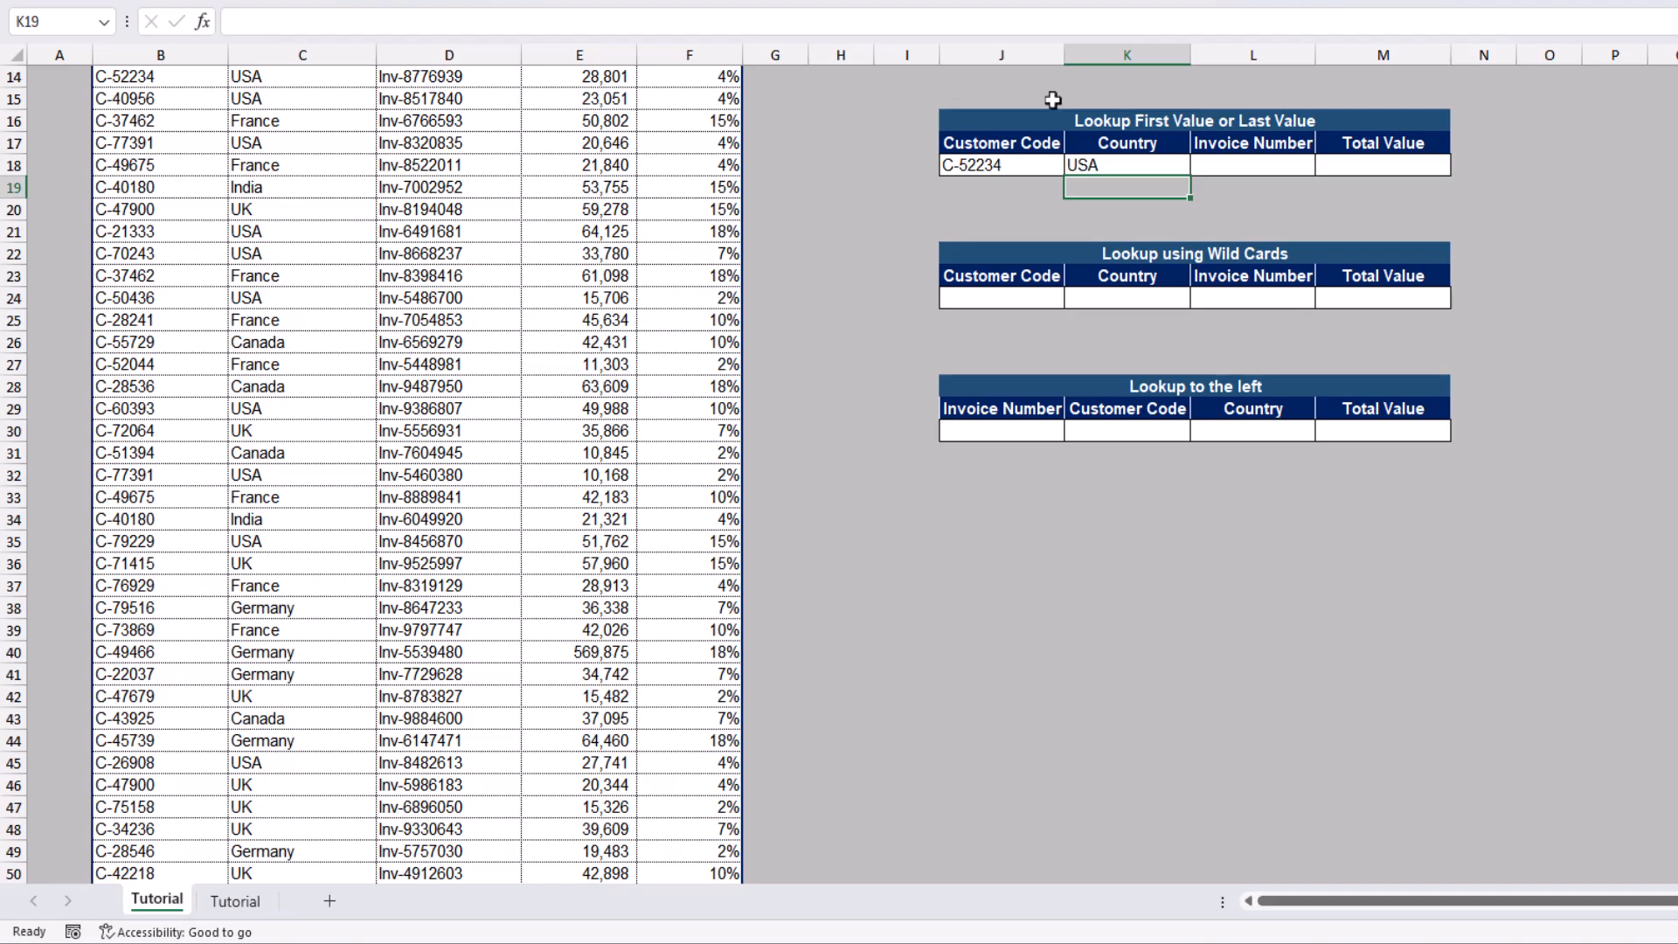
pyautogui.click(1132, 162)
pyautogui.moveTo(1198, 179); pyautogui.dragTo(1438, 181)
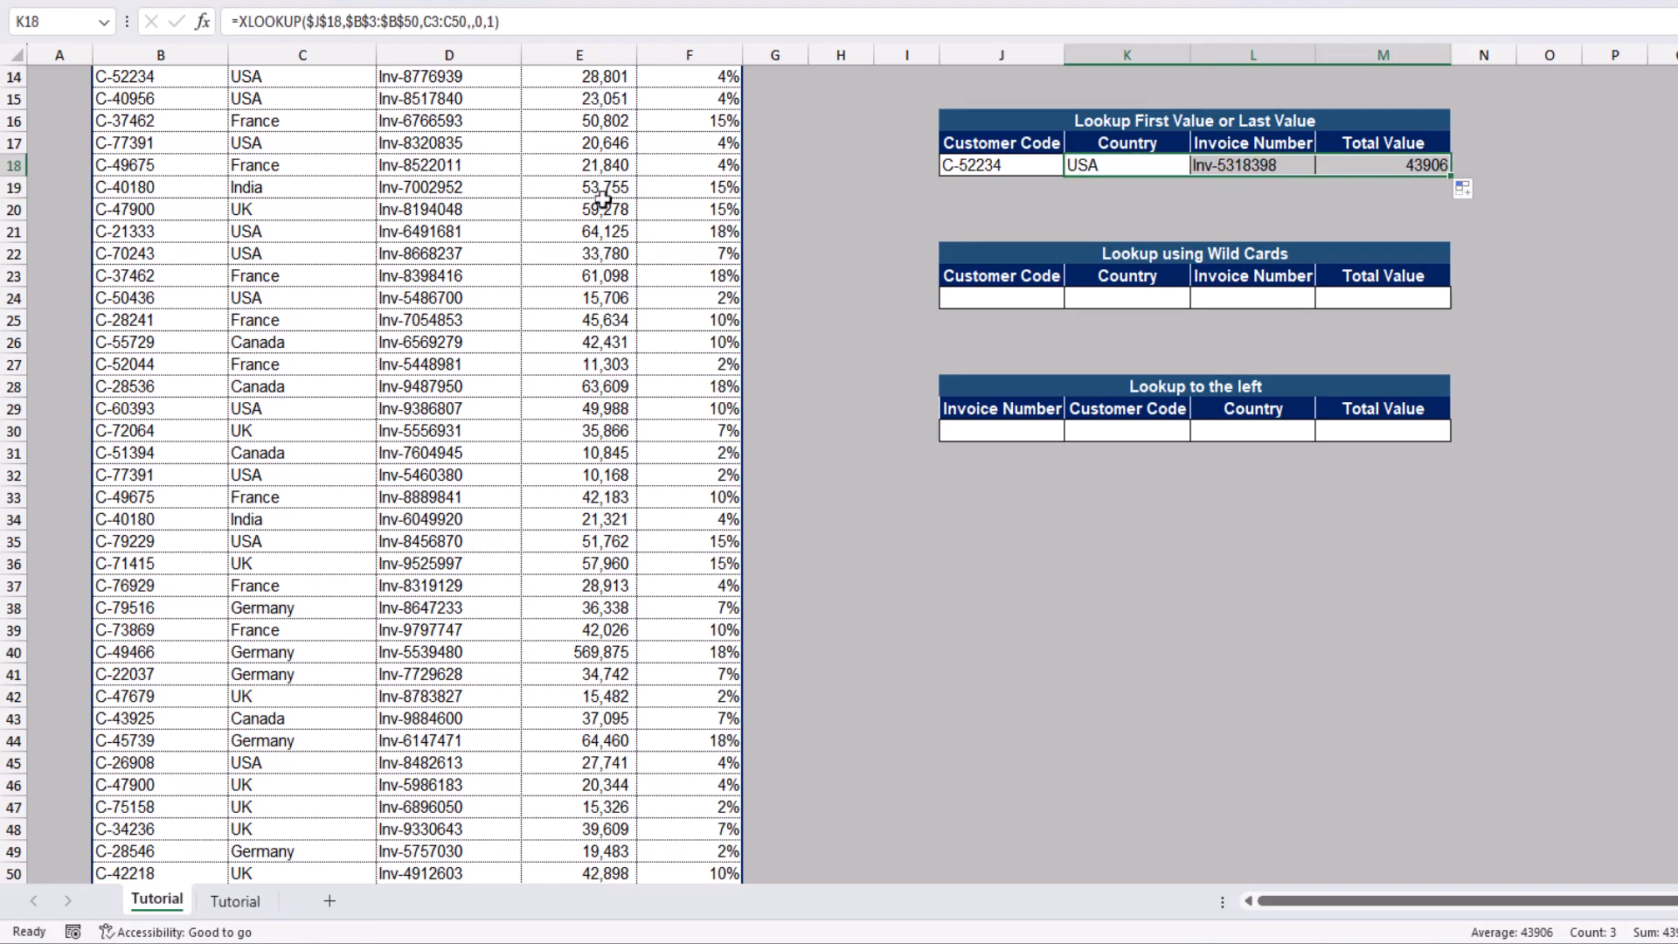
# Filter the data table's Customer Code column by the customer code copied from J18
pyautogui.click(1033, 163)
pyautogui.hotkey('ctrl', 'c')
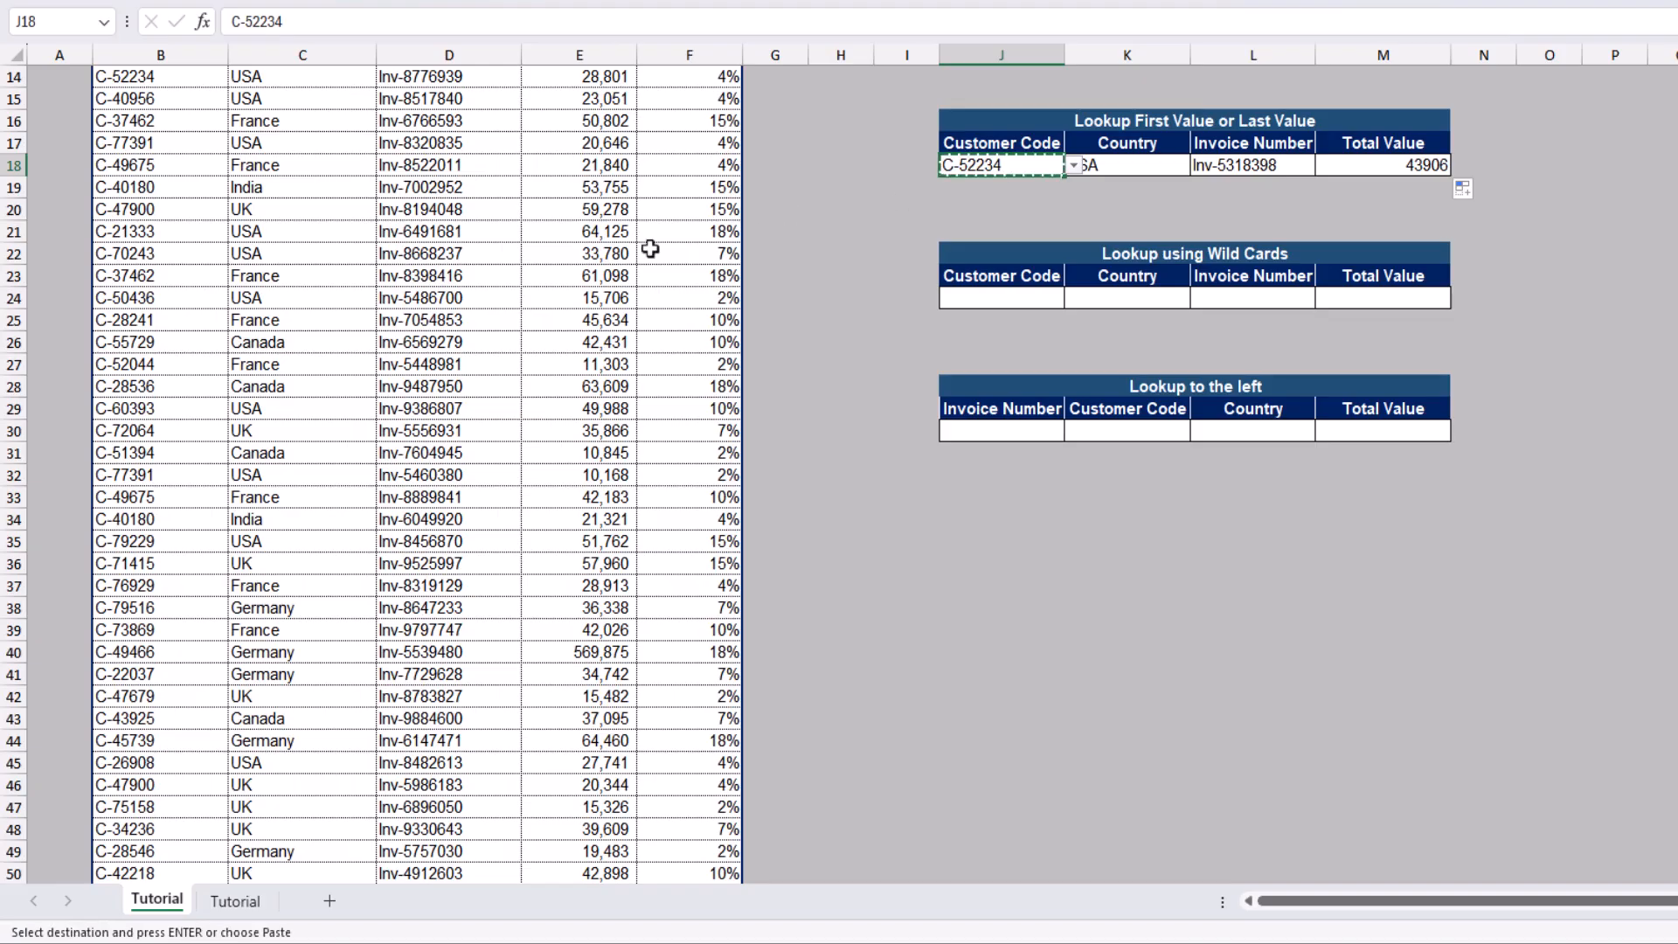
pyautogui.click(168, 207)
pyautogui.hotkey('ctrl', 'Up')
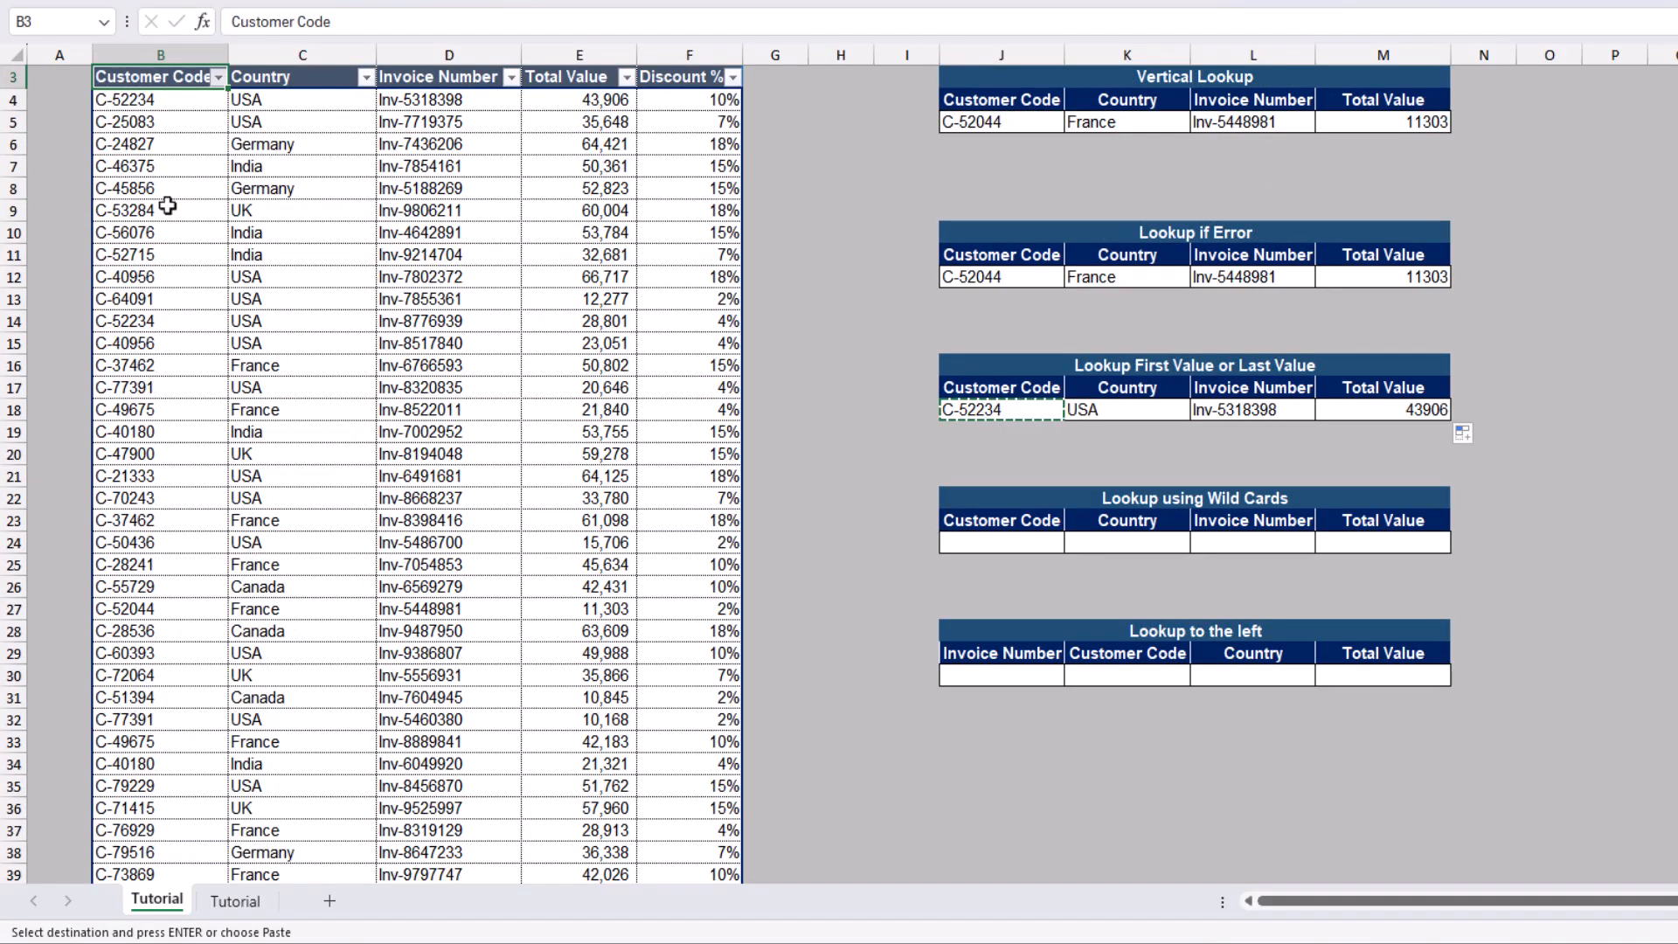
pyautogui.hotkey('alt', 'Down')
pyautogui.press('e')
pyautogui.hotkey('ctrl', 'v')
pyautogui.press('Return')
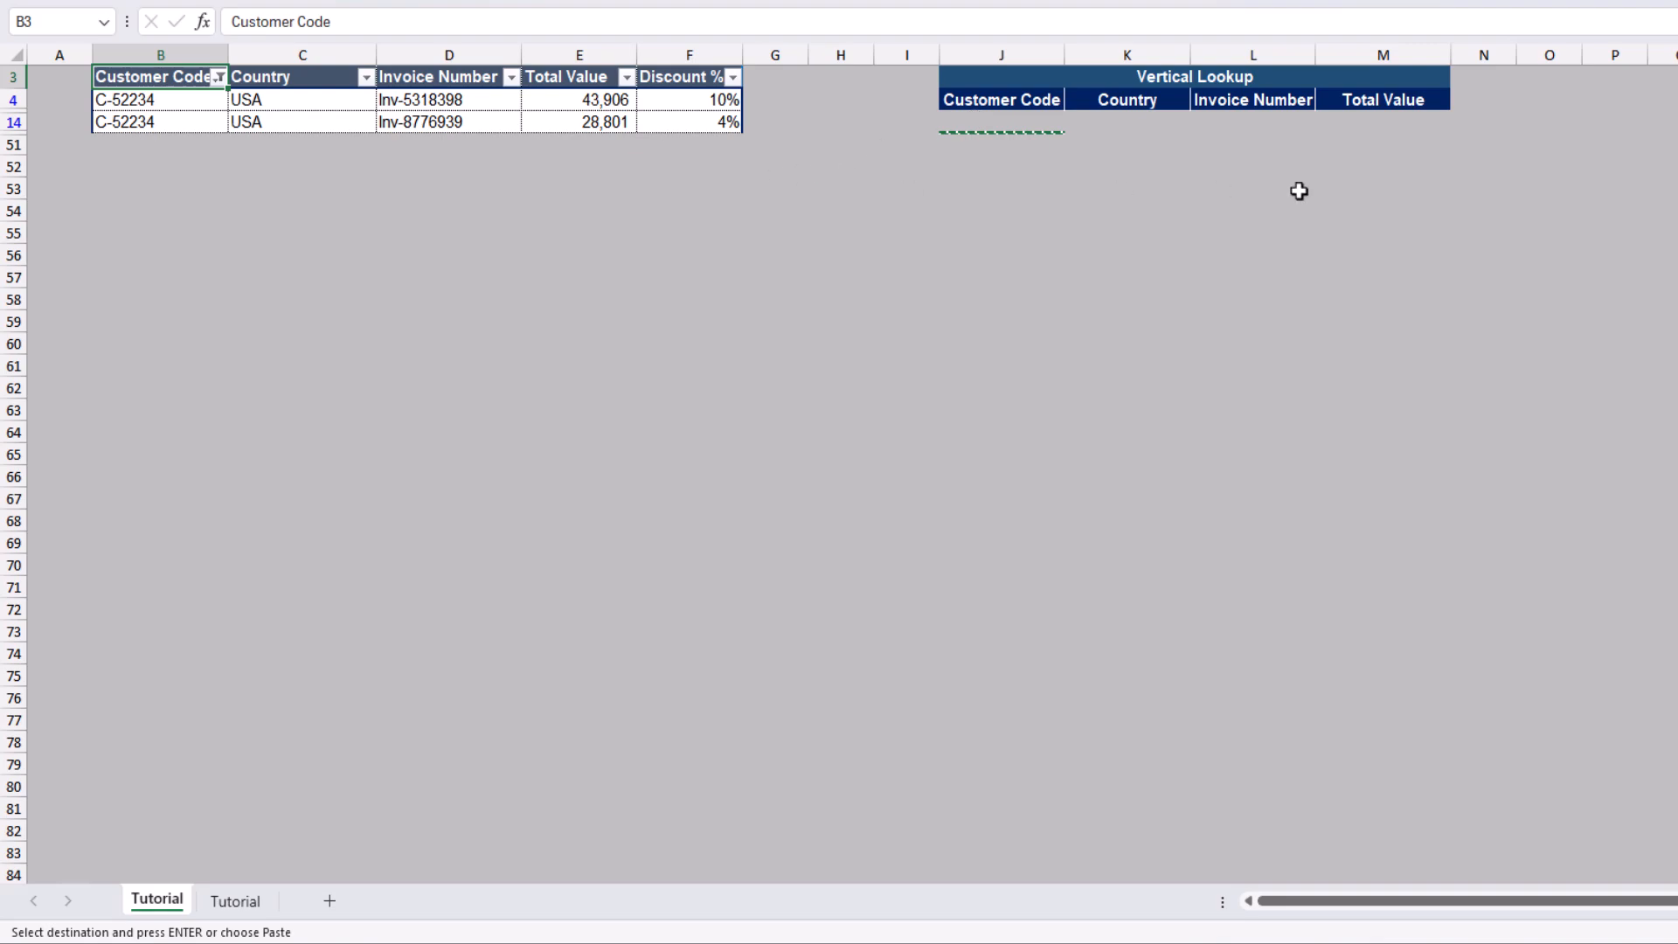
# Clear the Customer Code filter and keep the filter controls on the data table's headers
pyautogui.click(543, 122)
pyautogui.hotkey('ctrl', 'shift', 'l')
pyautogui.hotkey('ctrl', 'shift', 'l')
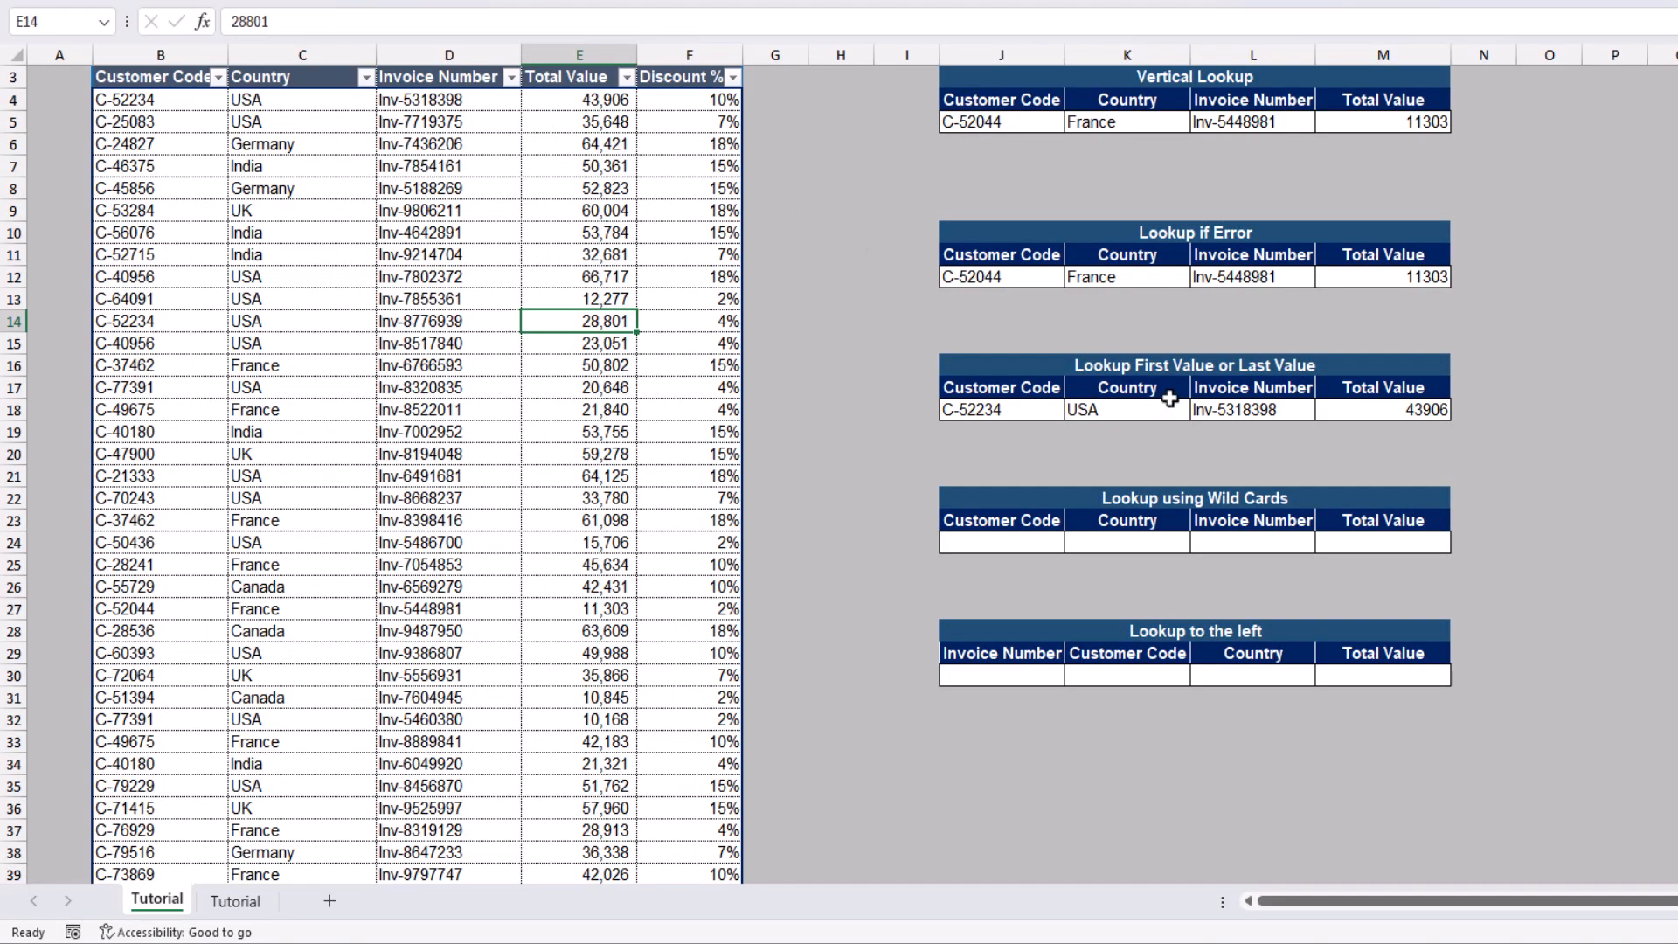
# Change the search mode in K18's XLOOKUP formula to -1, Search last-to-first
pyautogui.click(1144, 409)
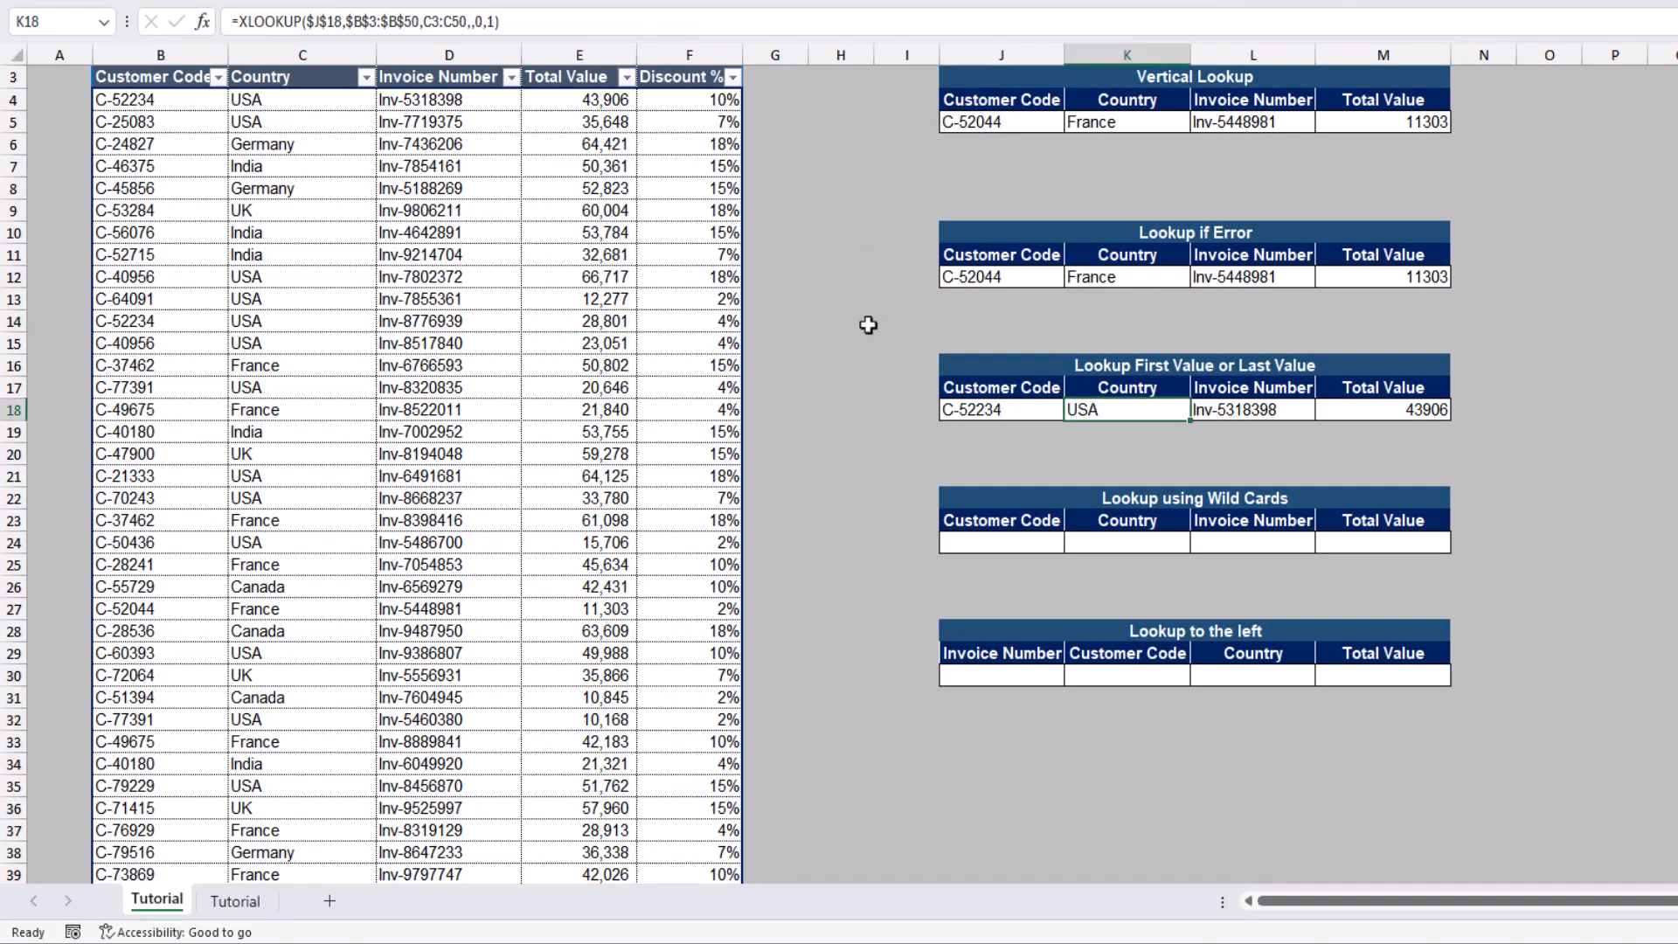
pyautogui.click(494, 21)
pyautogui.press('BackSpace')
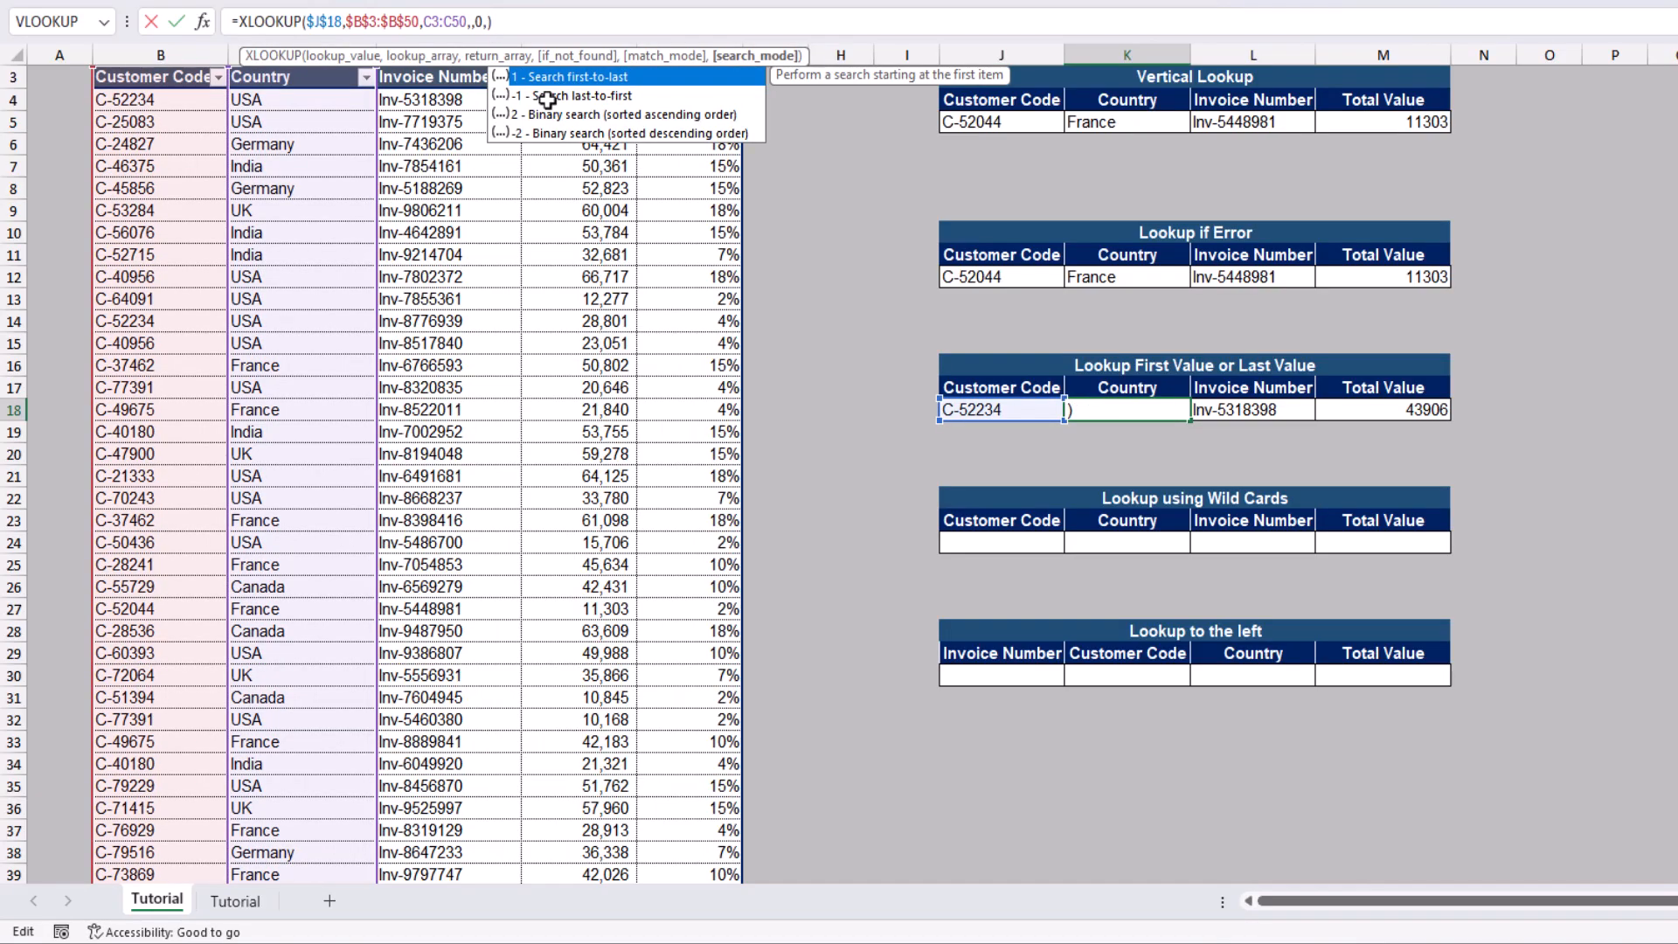
pyautogui.doubleClick(547, 95)
pyautogui.press('Return')
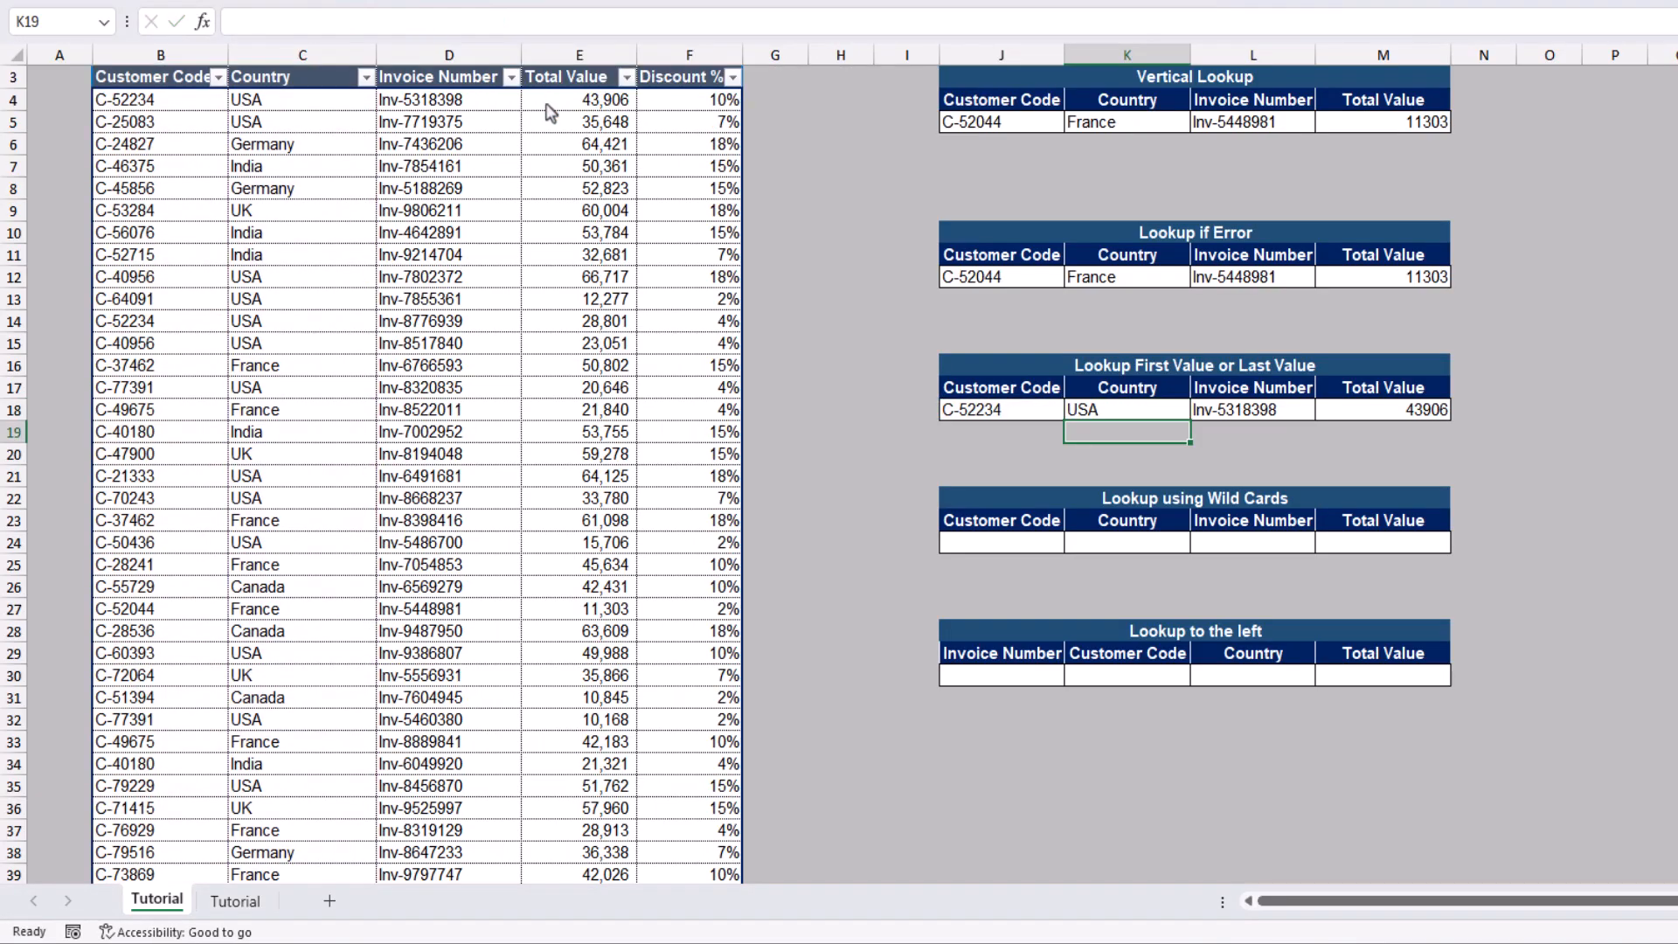
# Fill K18's updated last-to-first formula across L18:M18
pyautogui.press('Up')
pyautogui.hotkey('shift', 'Right')
pyautogui.hotkey('shift', 'Right')
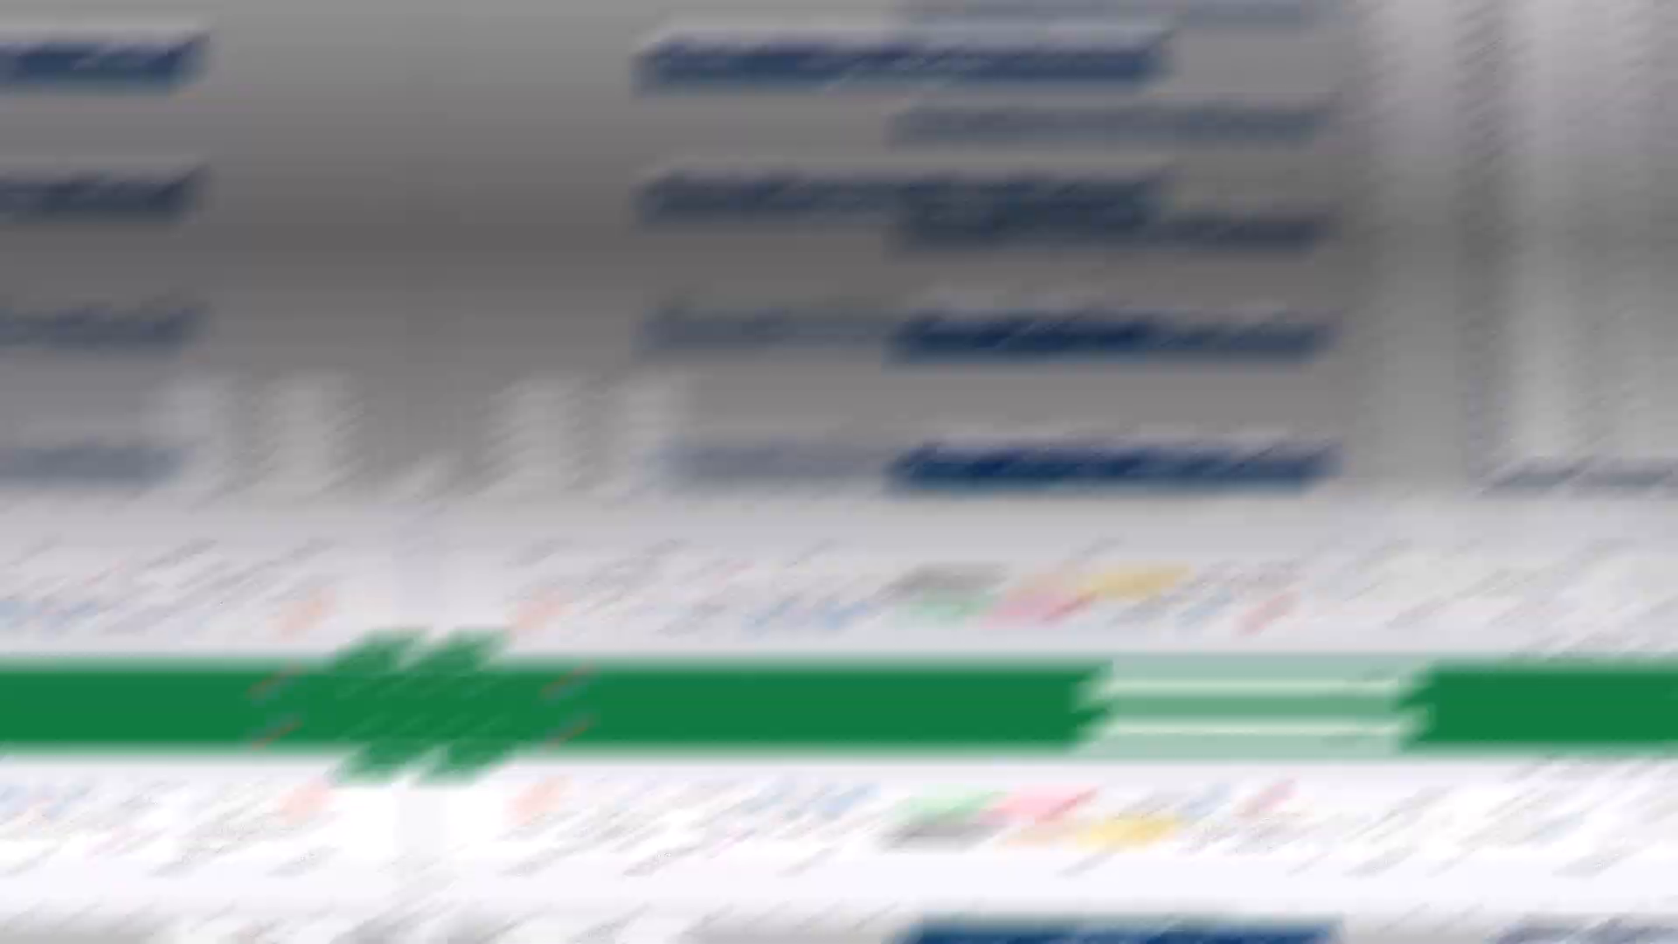
pyautogui.click(988, 434)
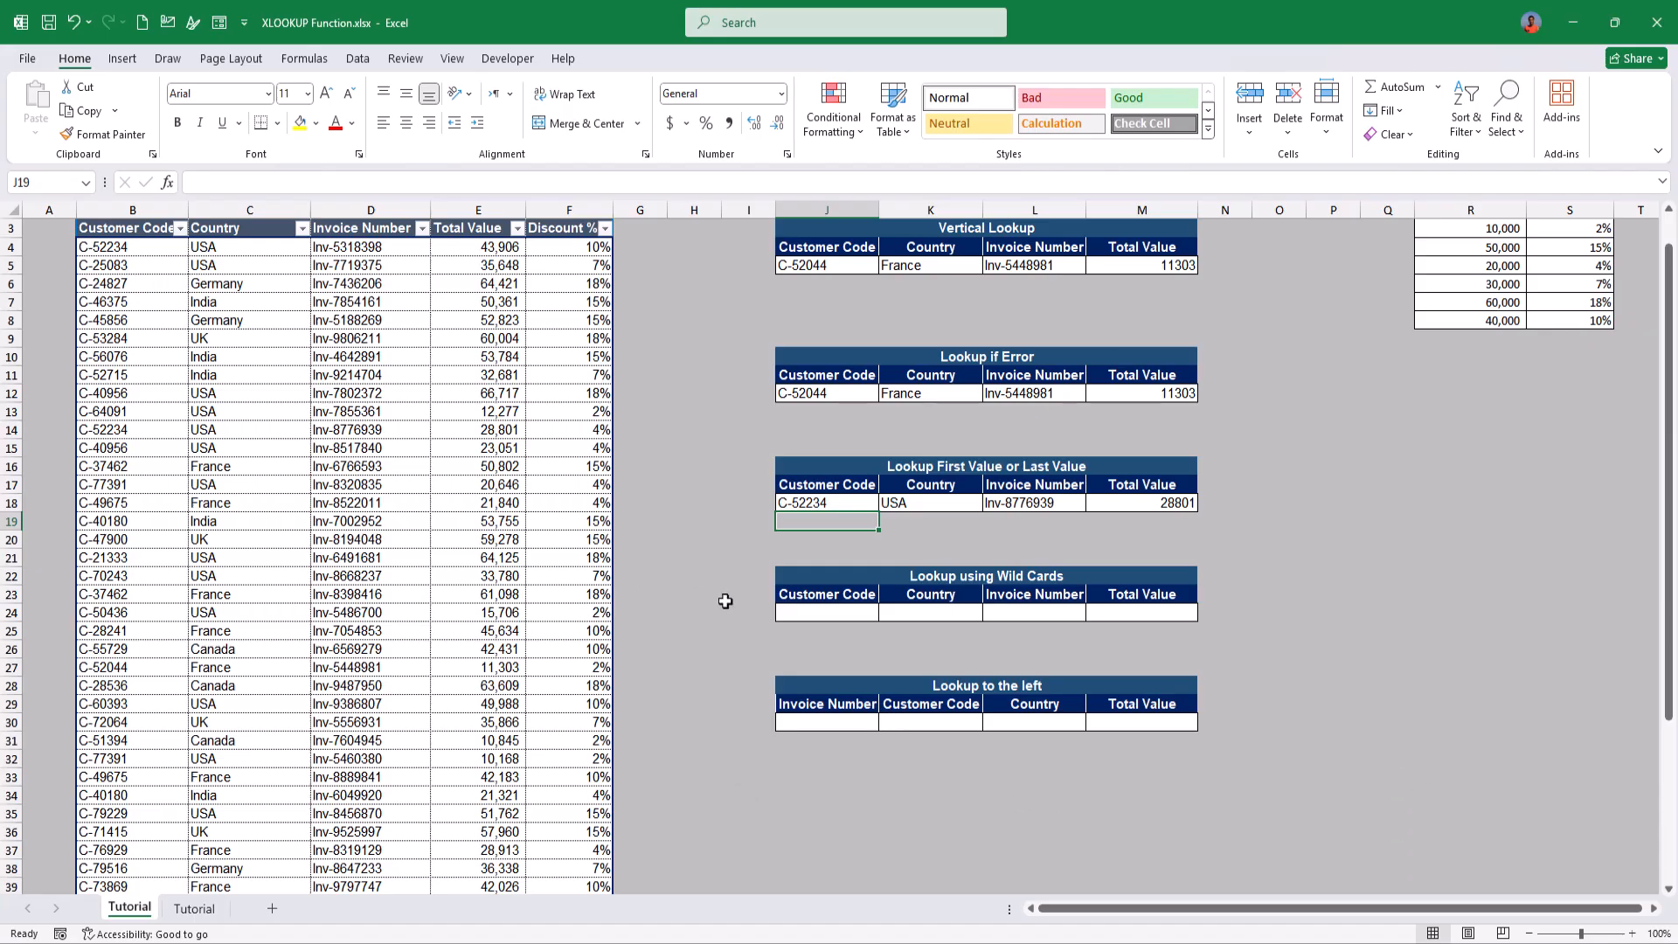
# Enter the wildcard pattern C-24* as the Customer Code in J24 of the Lookup using Wild Cards table
pyautogui.click(787, 613)
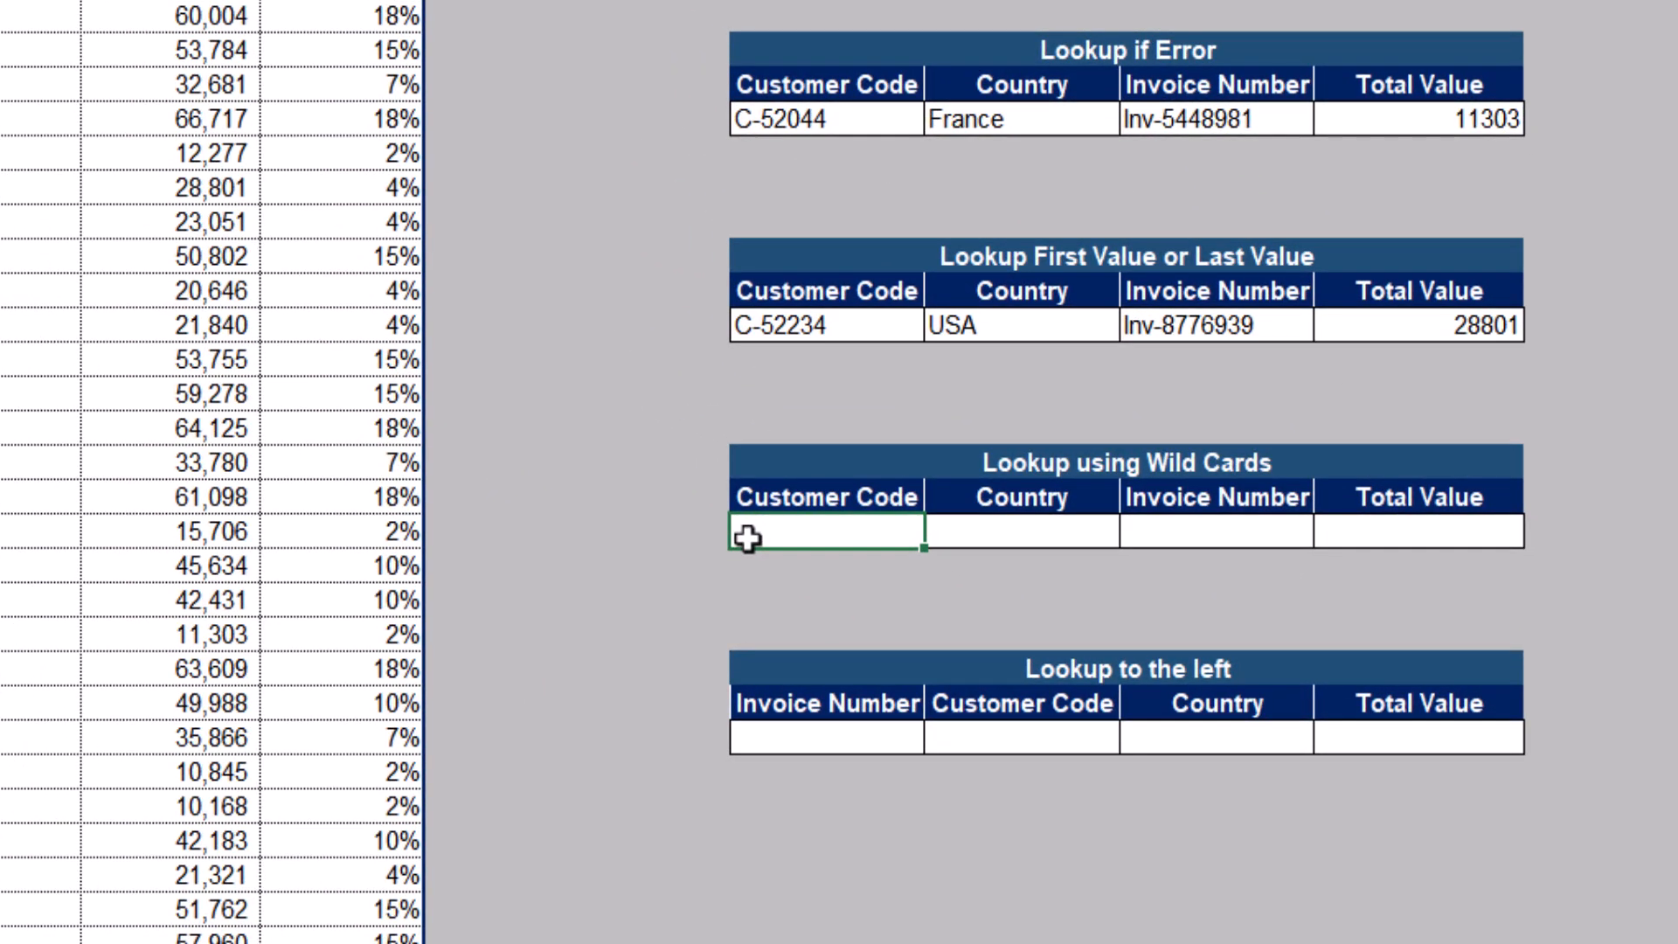
pyautogui.write('C-24*')
pyautogui.press('Tab')
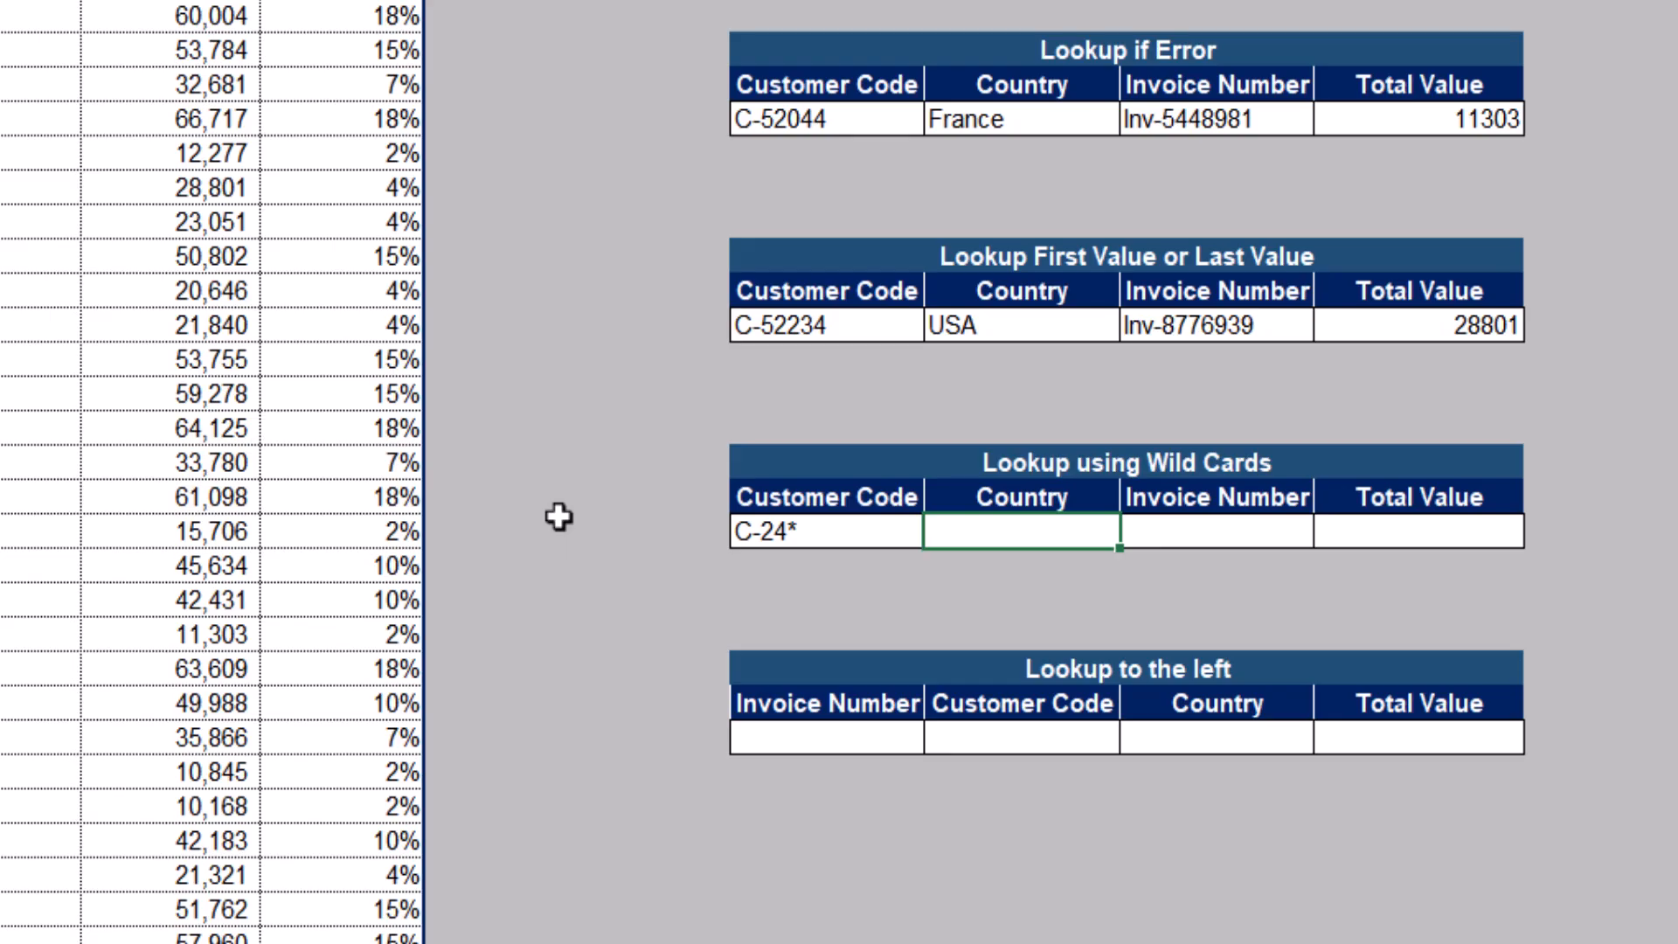
# Start an XLOOKUP formula in K24 with J24 as the lookup value and $B$3:$B$50 as the lookup array
pyautogui.write('=xlo')
pyautogui.press('Tab')
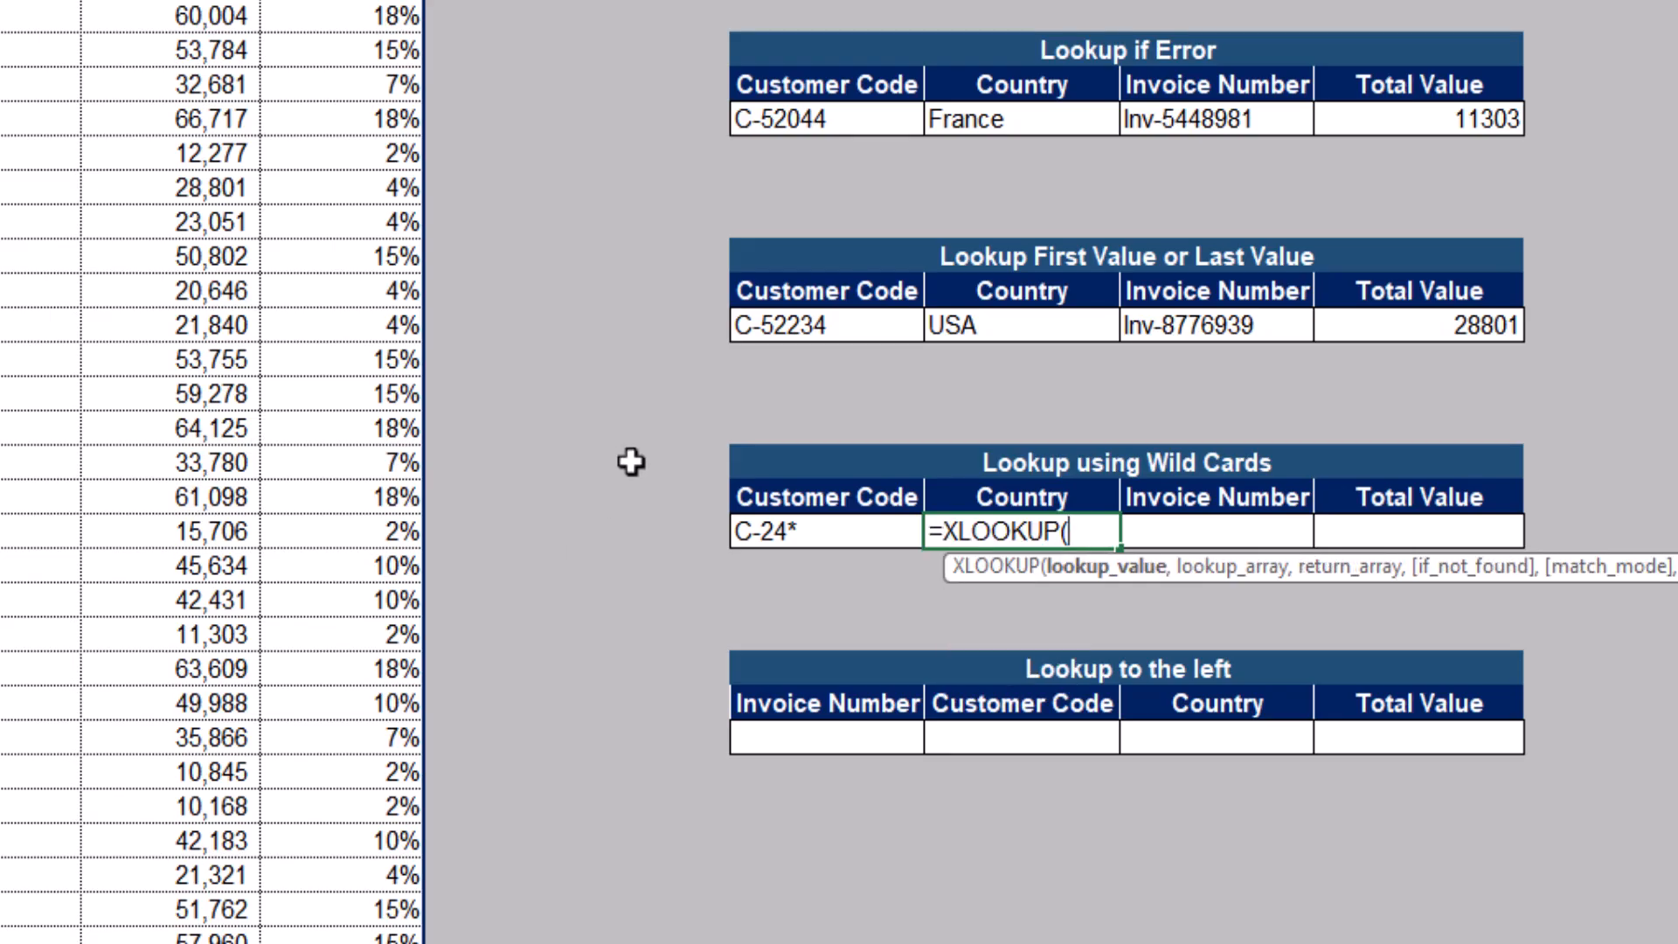
pyautogui.click(841, 529)
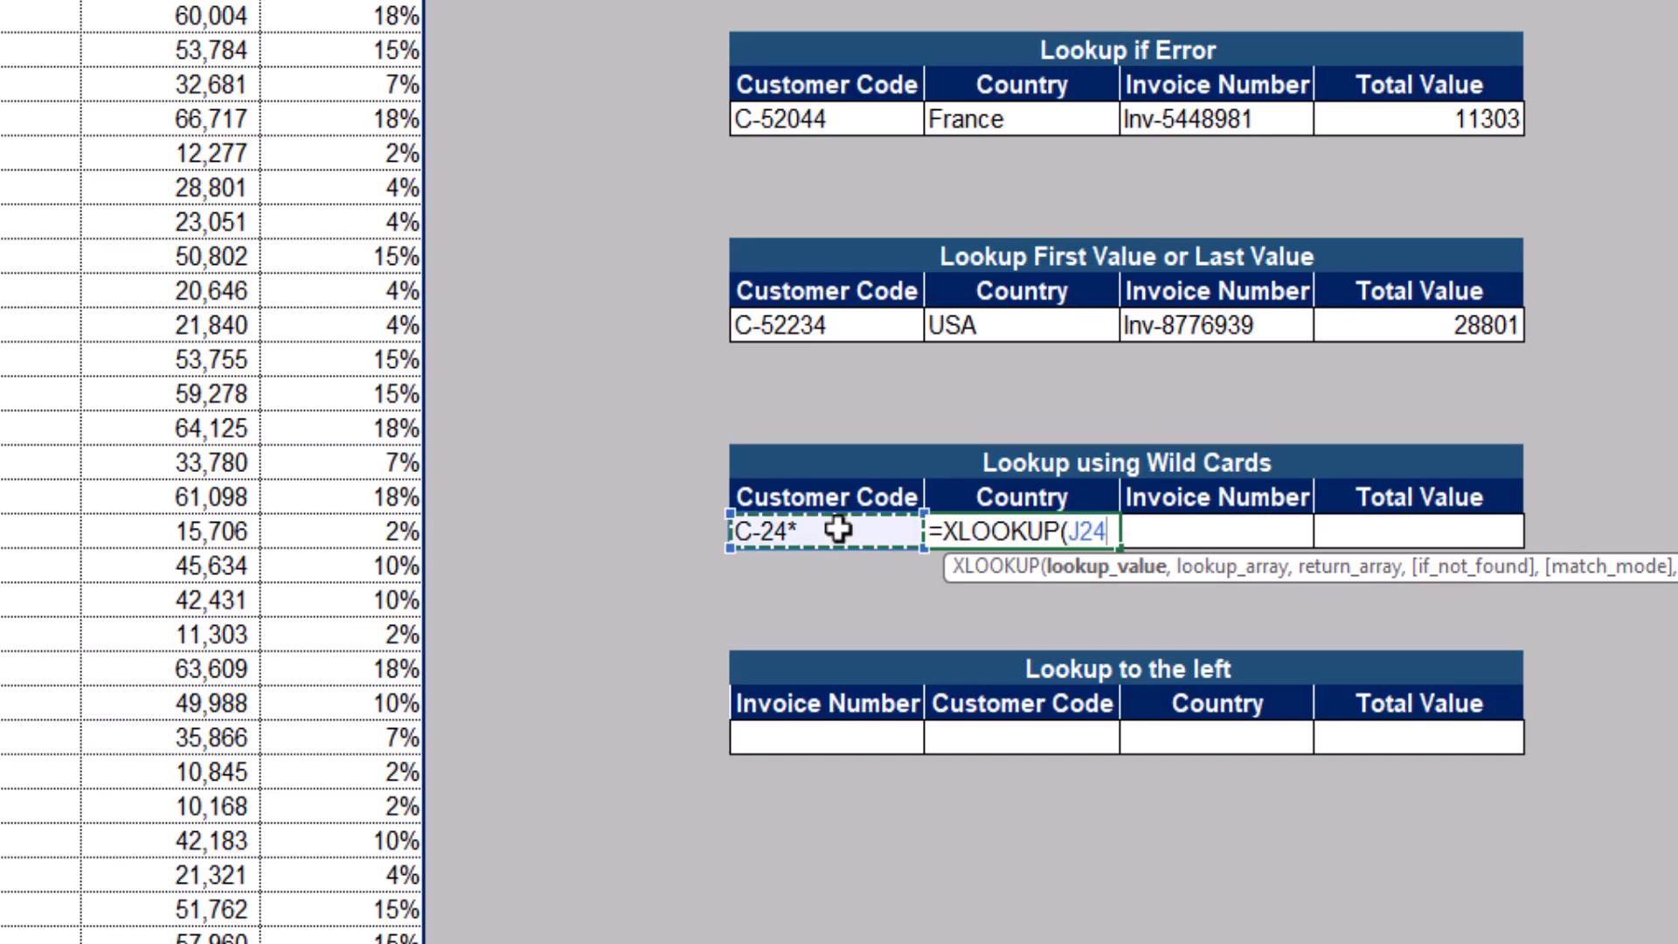
pyautogui.write(',')
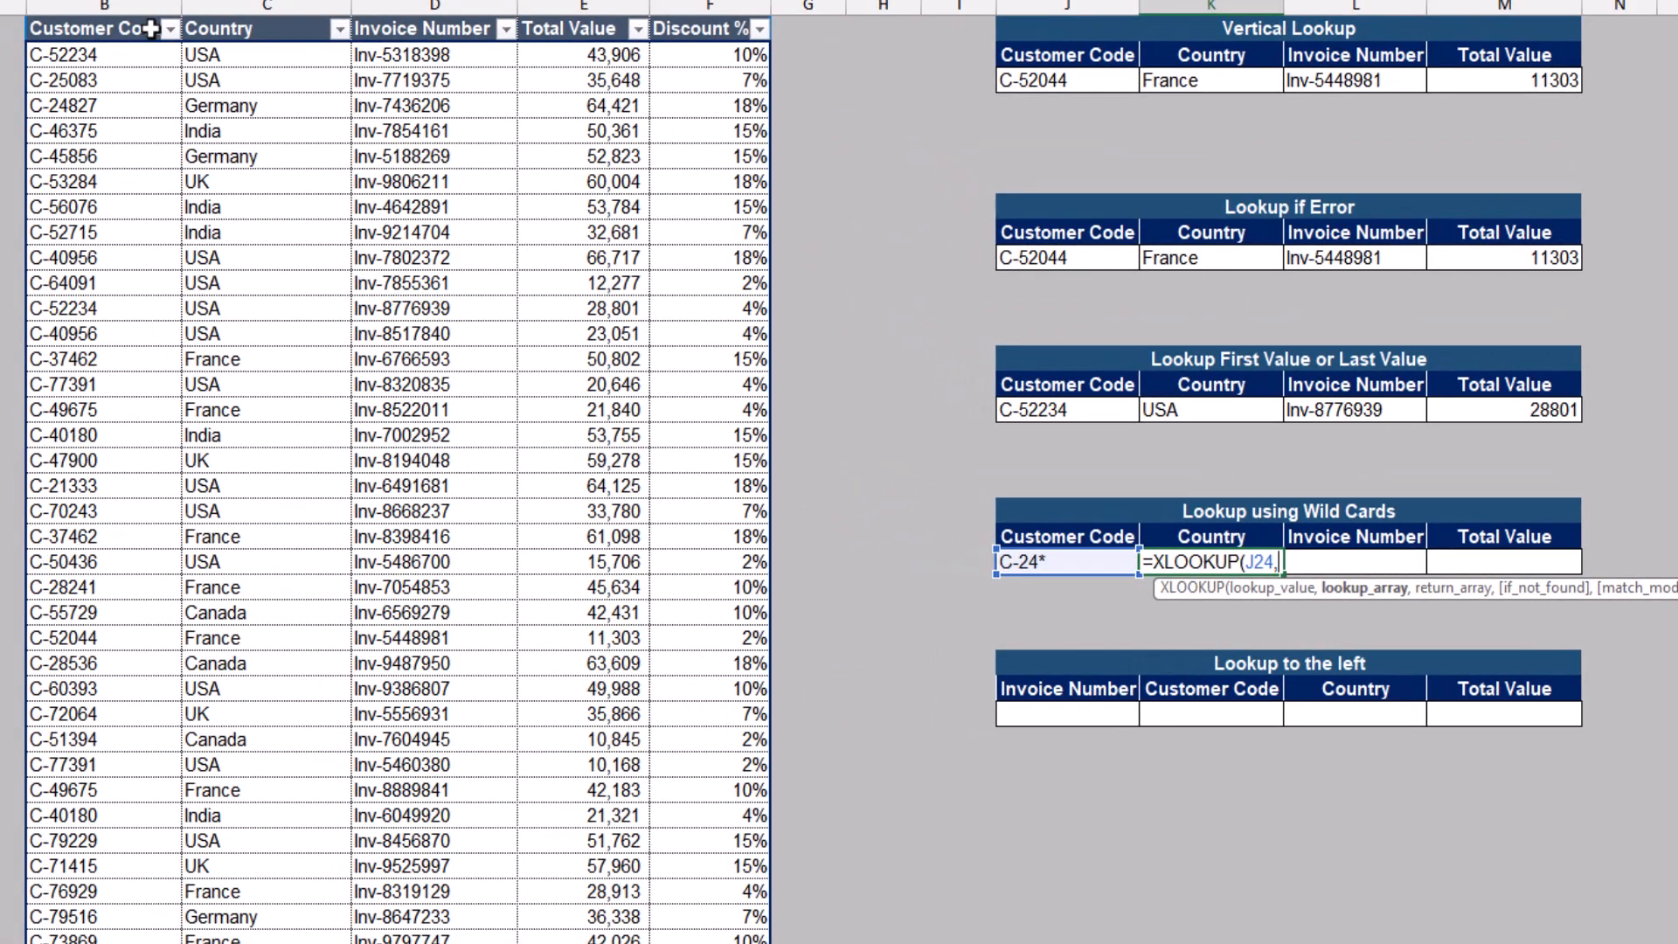
pyautogui.click(157, 52)
pyautogui.hotkey('ctrl', 'shift', 'Down')
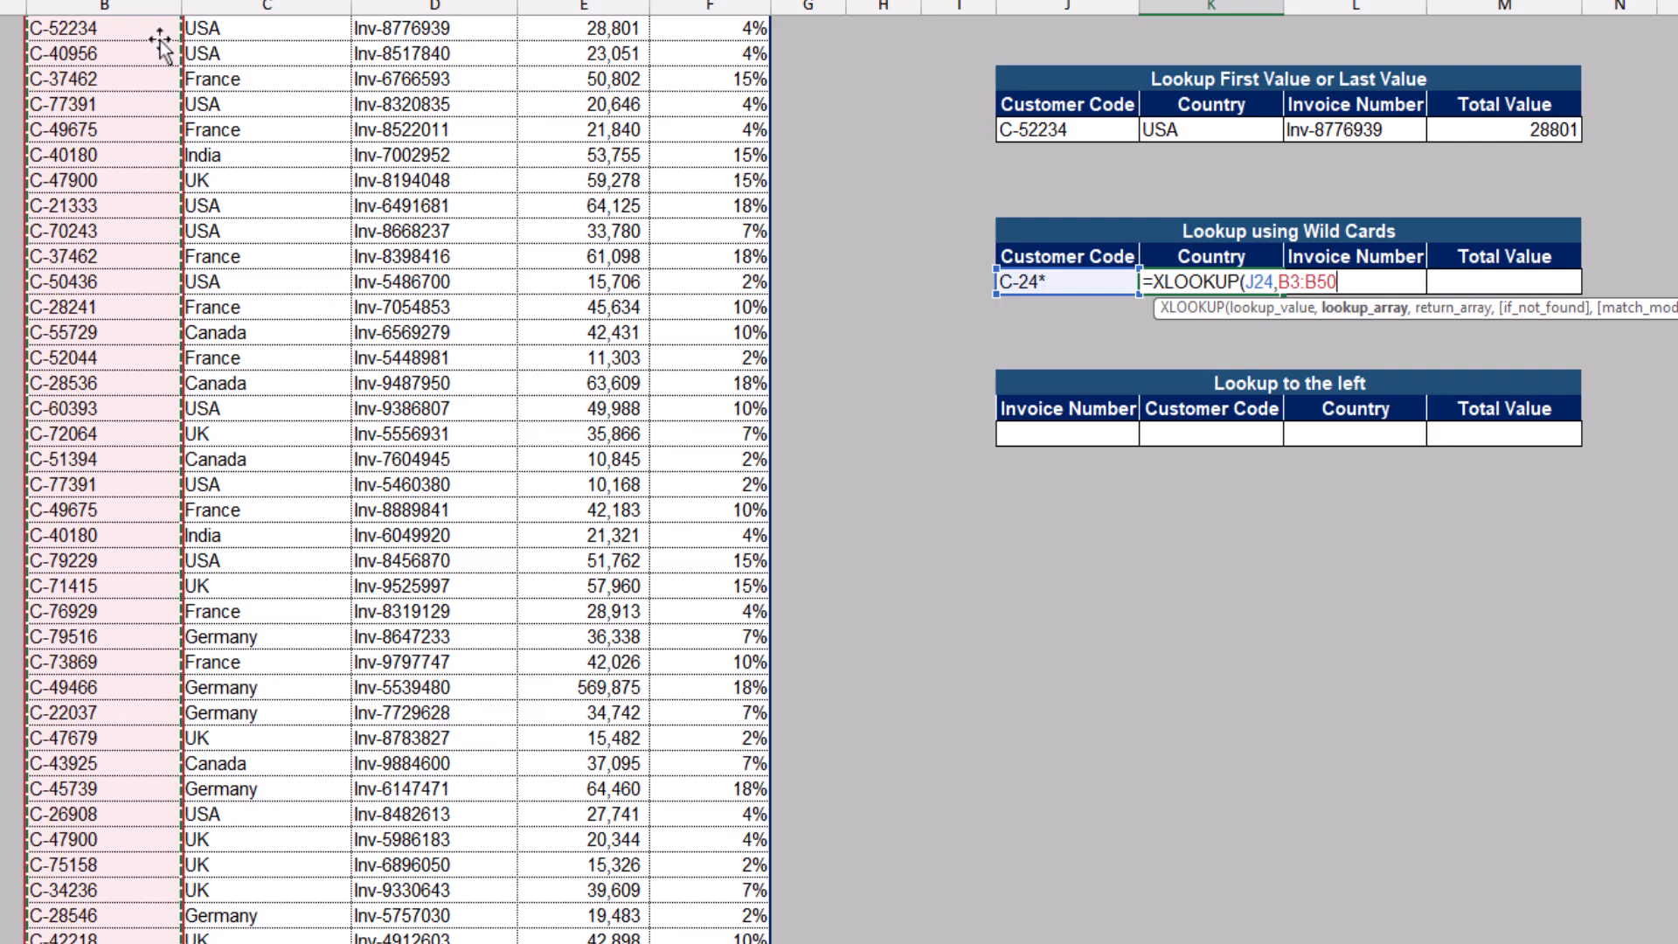
pyautogui.press('F4')
pyautogui.write(',')
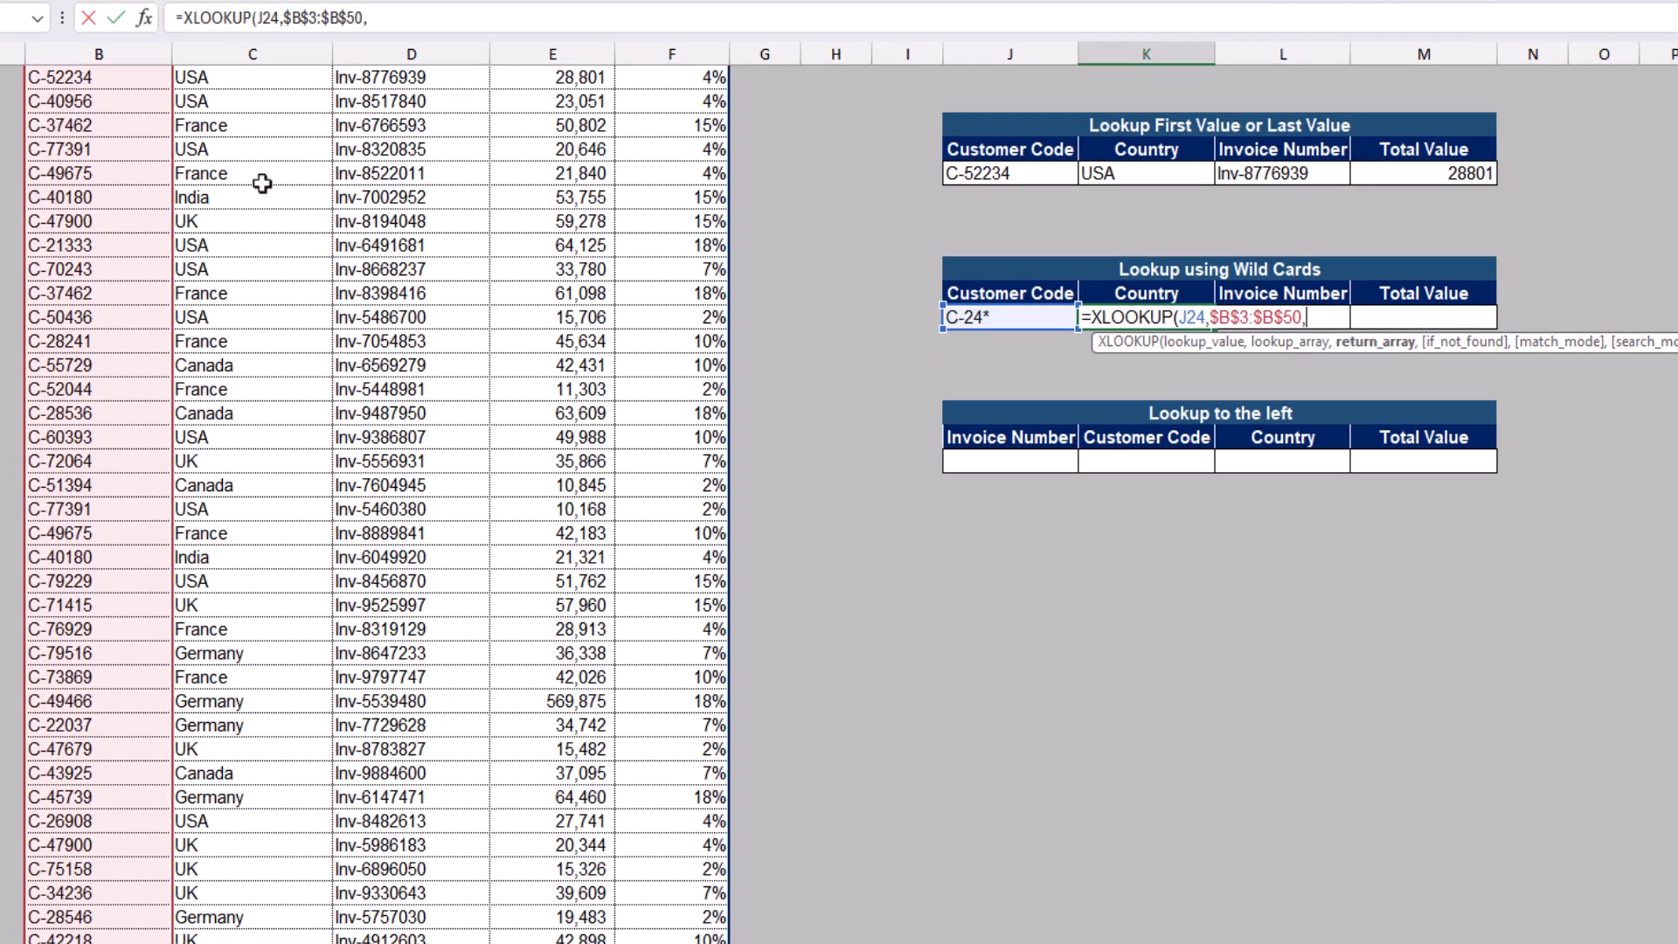
# Set the return array of K24's XLOOKUP to C3:C50 and make the lookup value reference absolute as $J$24
pyautogui.click(262, 183)
pyautogui.hotkey('ctrl', 'Up')
pyautogui.hotkey('ctrl', 'shift', 'Down')
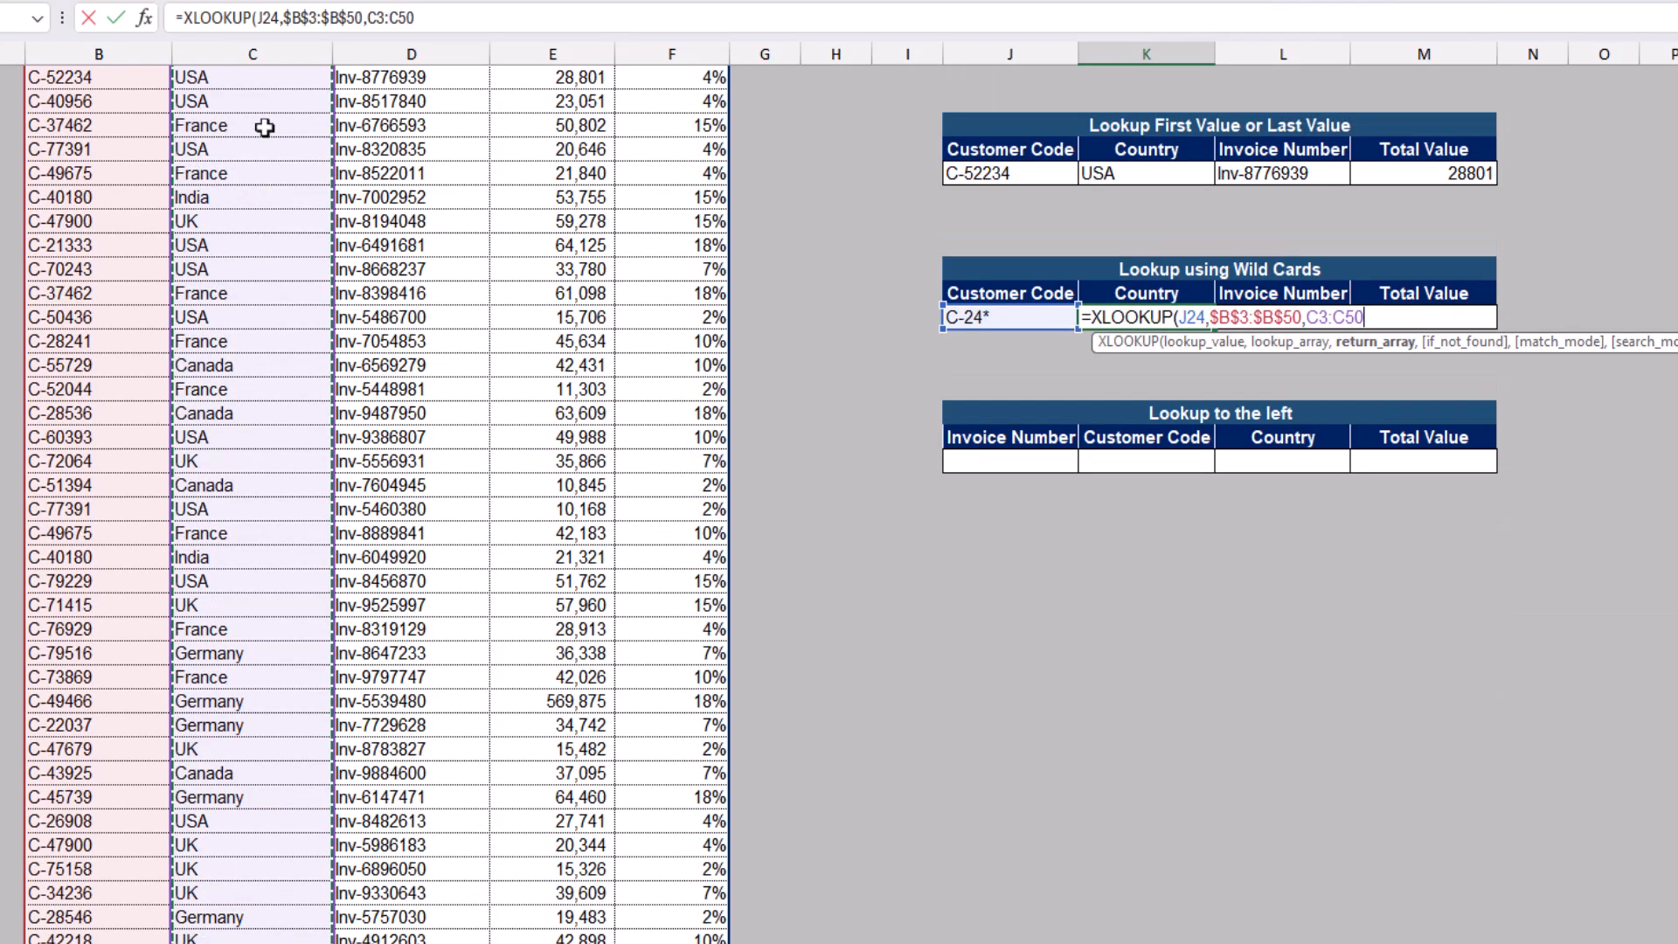
pyautogui.doubleClick(269, 18)
pyautogui.press('F4')
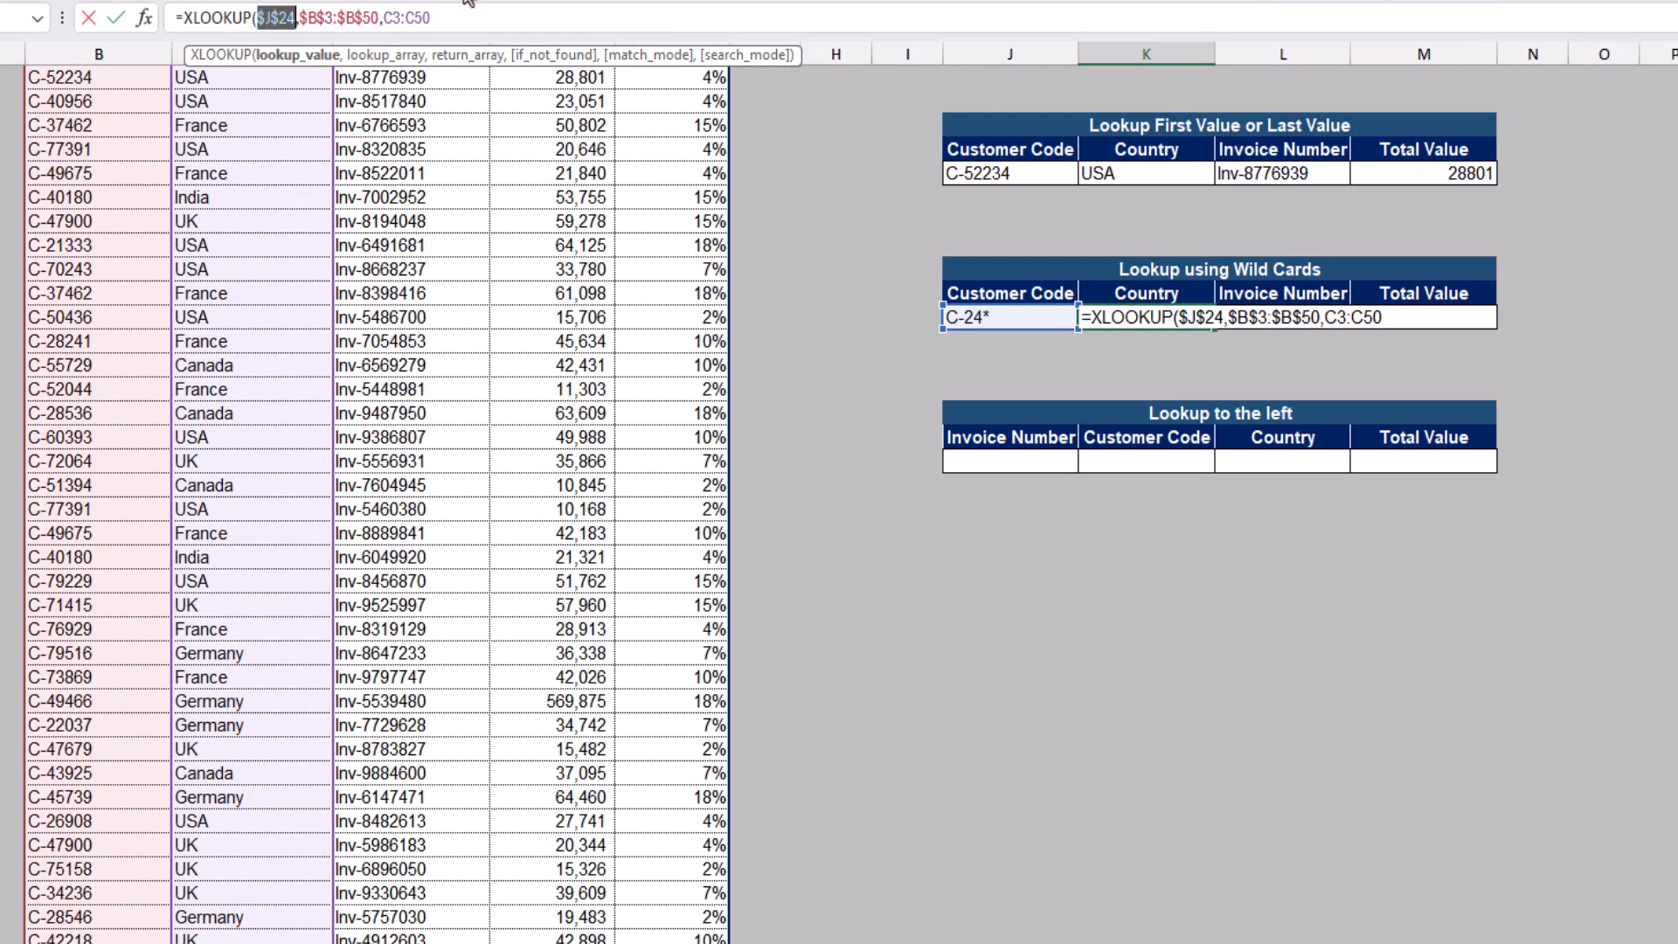
pyautogui.click(462, 11)
pyautogui.write(',')
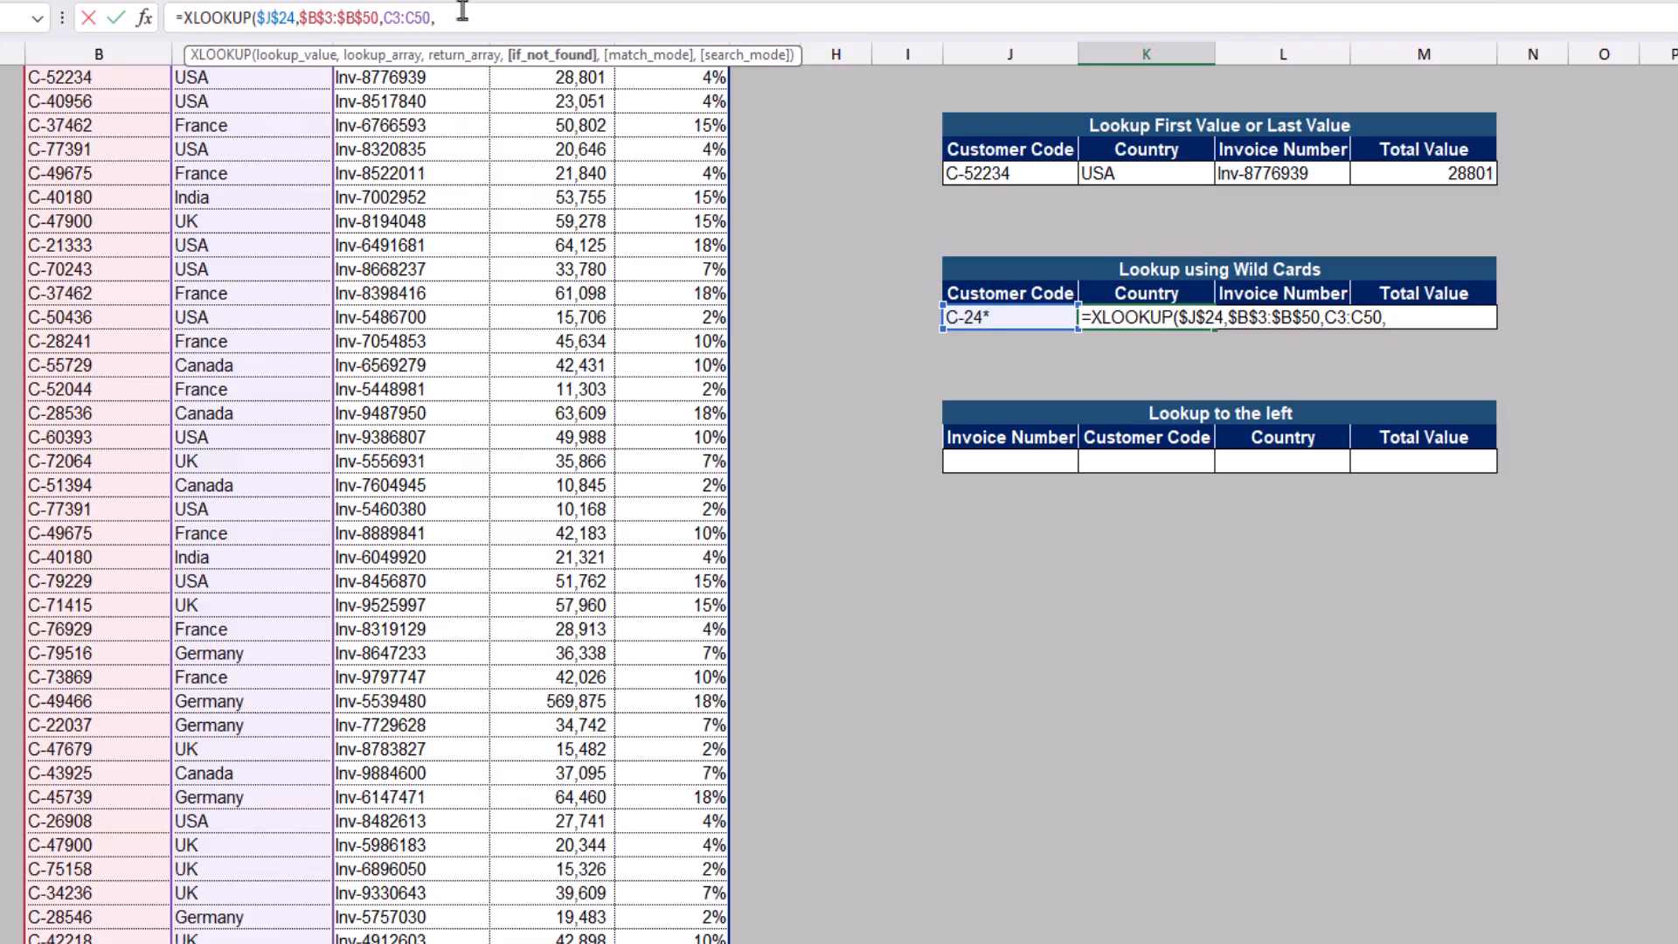
# Finish K24's XLOOKUP with the not-found argument left blank and match mode 2 (wildcard character match)
pyautogui.write(',')
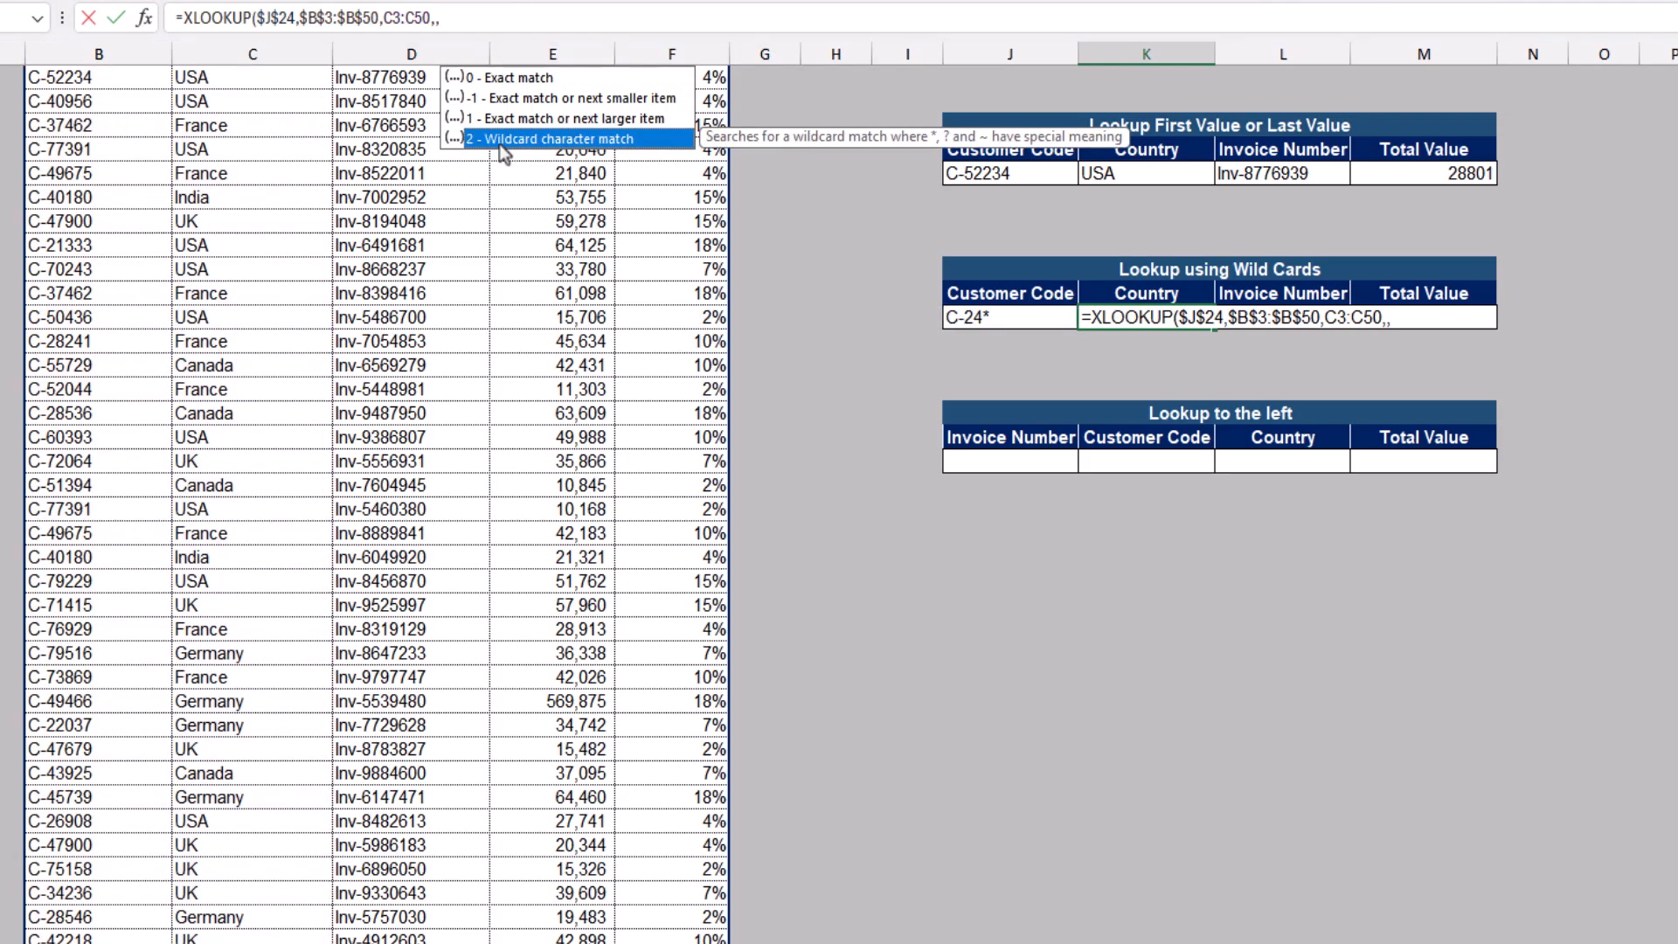
pyautogui.doubleClick(500, 143)
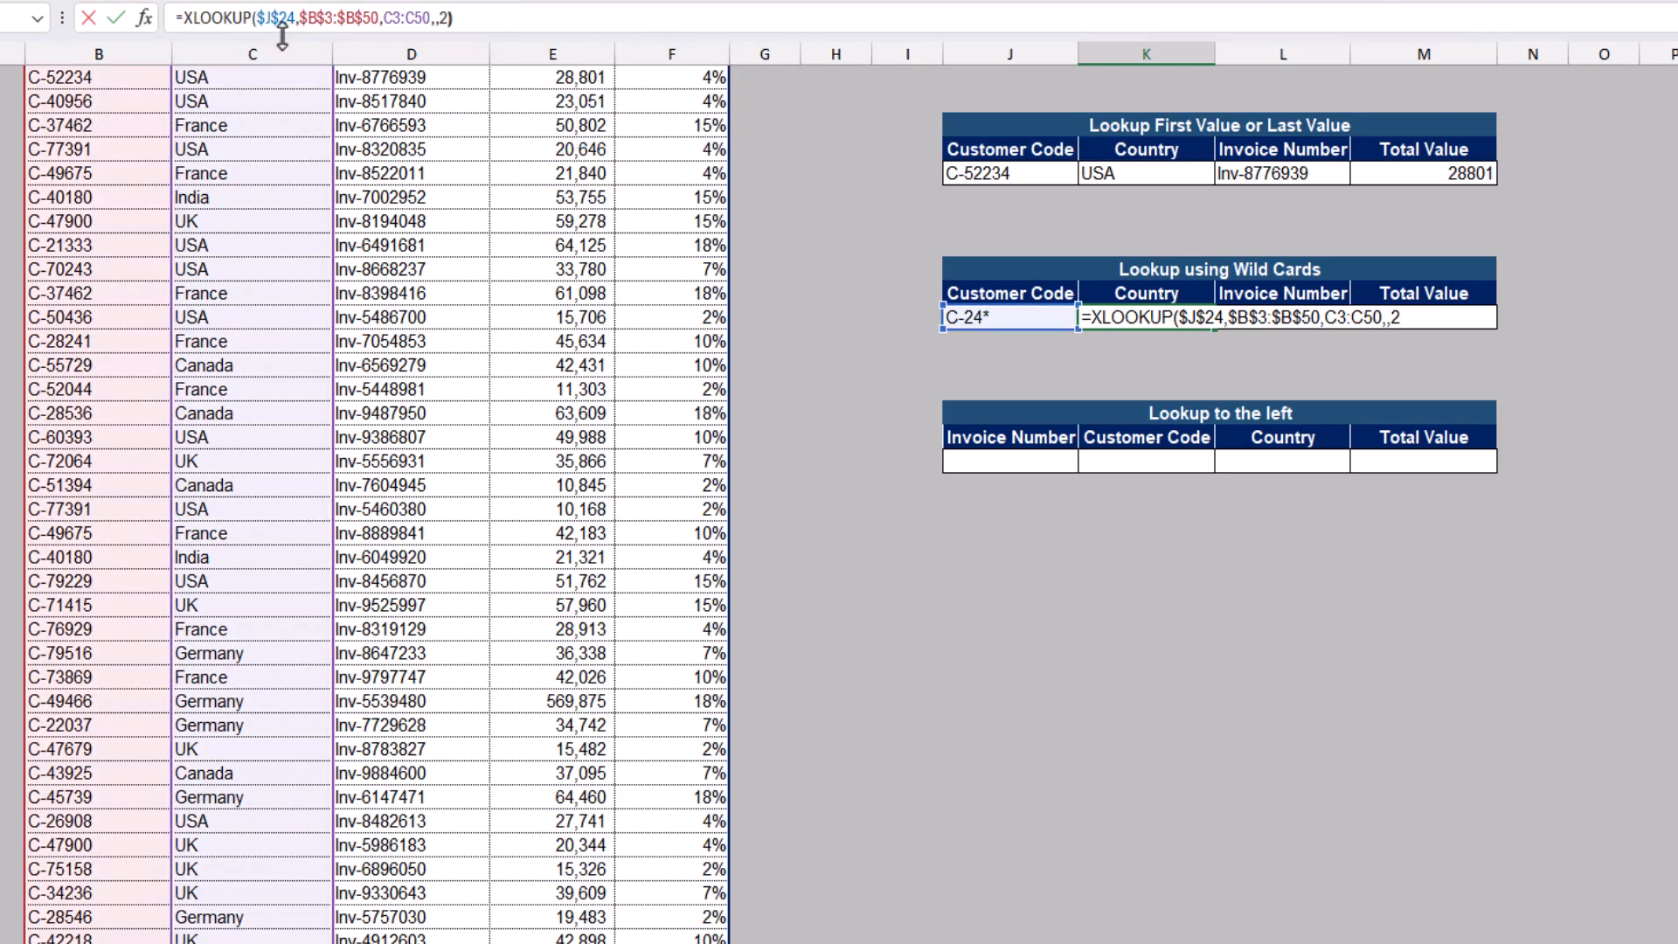
pyautogui.press('Return')
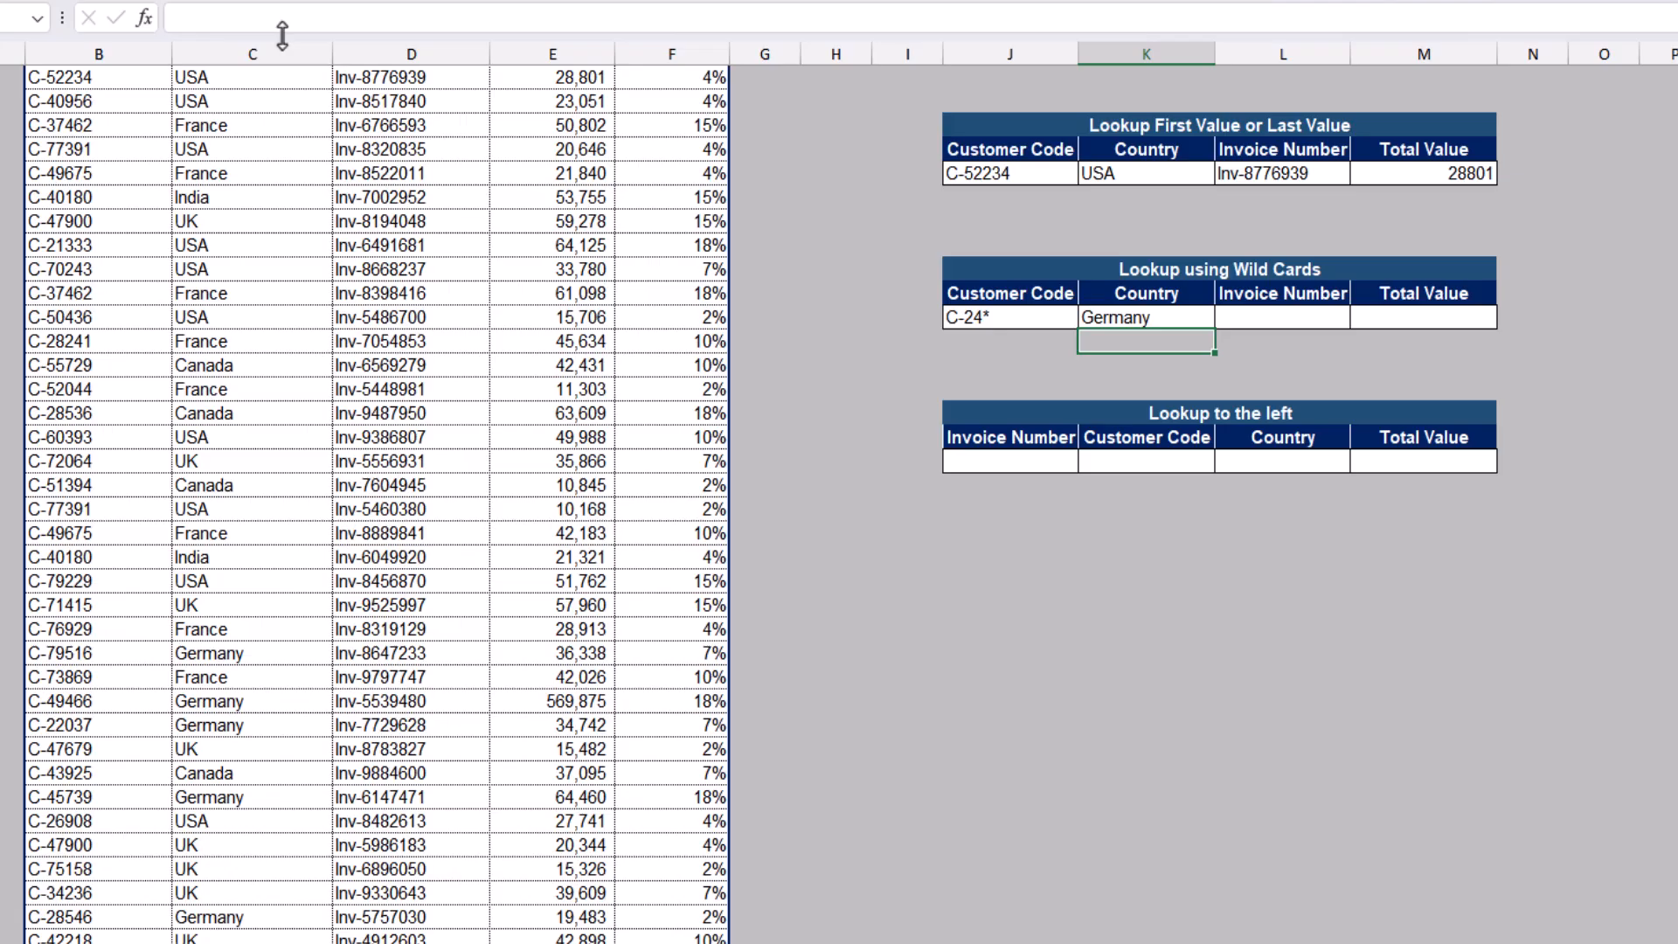
# Filter the Customer Code column to the code in row 6 to check its record, and undo the filter
pyautogui.hotkey('ctrl', 'Left')
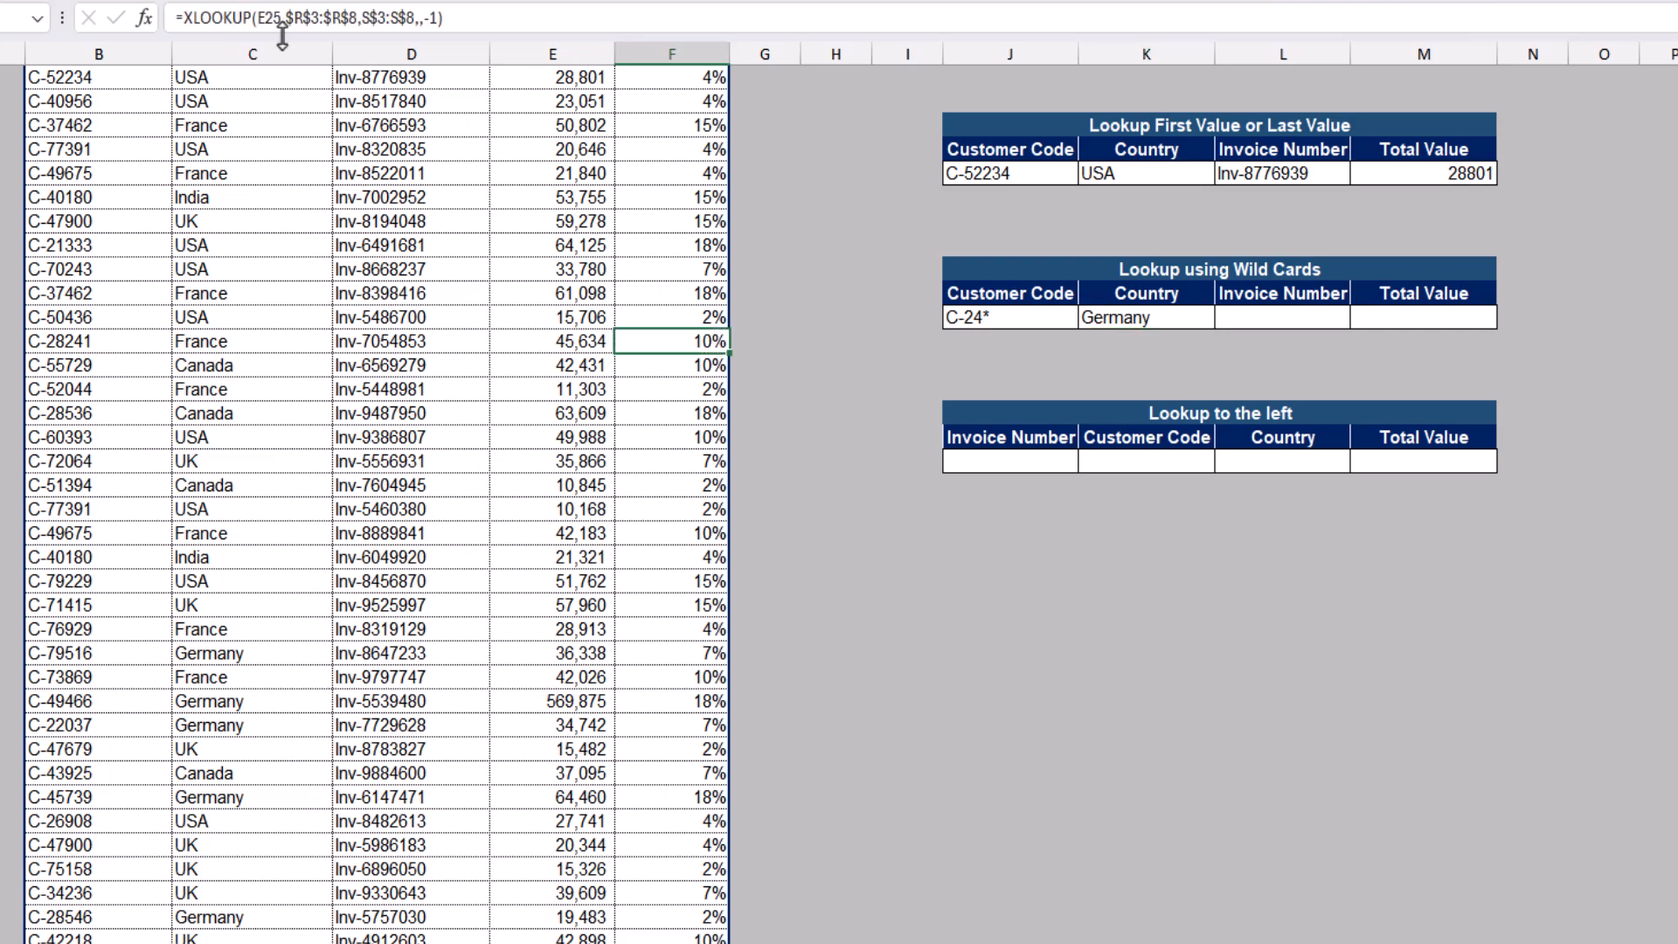
pyautogui.hotkey('ctrl', 'Left')
pyautogui.hotkey('ctrl', 'Up')
pyautogui.hotkey('alt', 'Down')
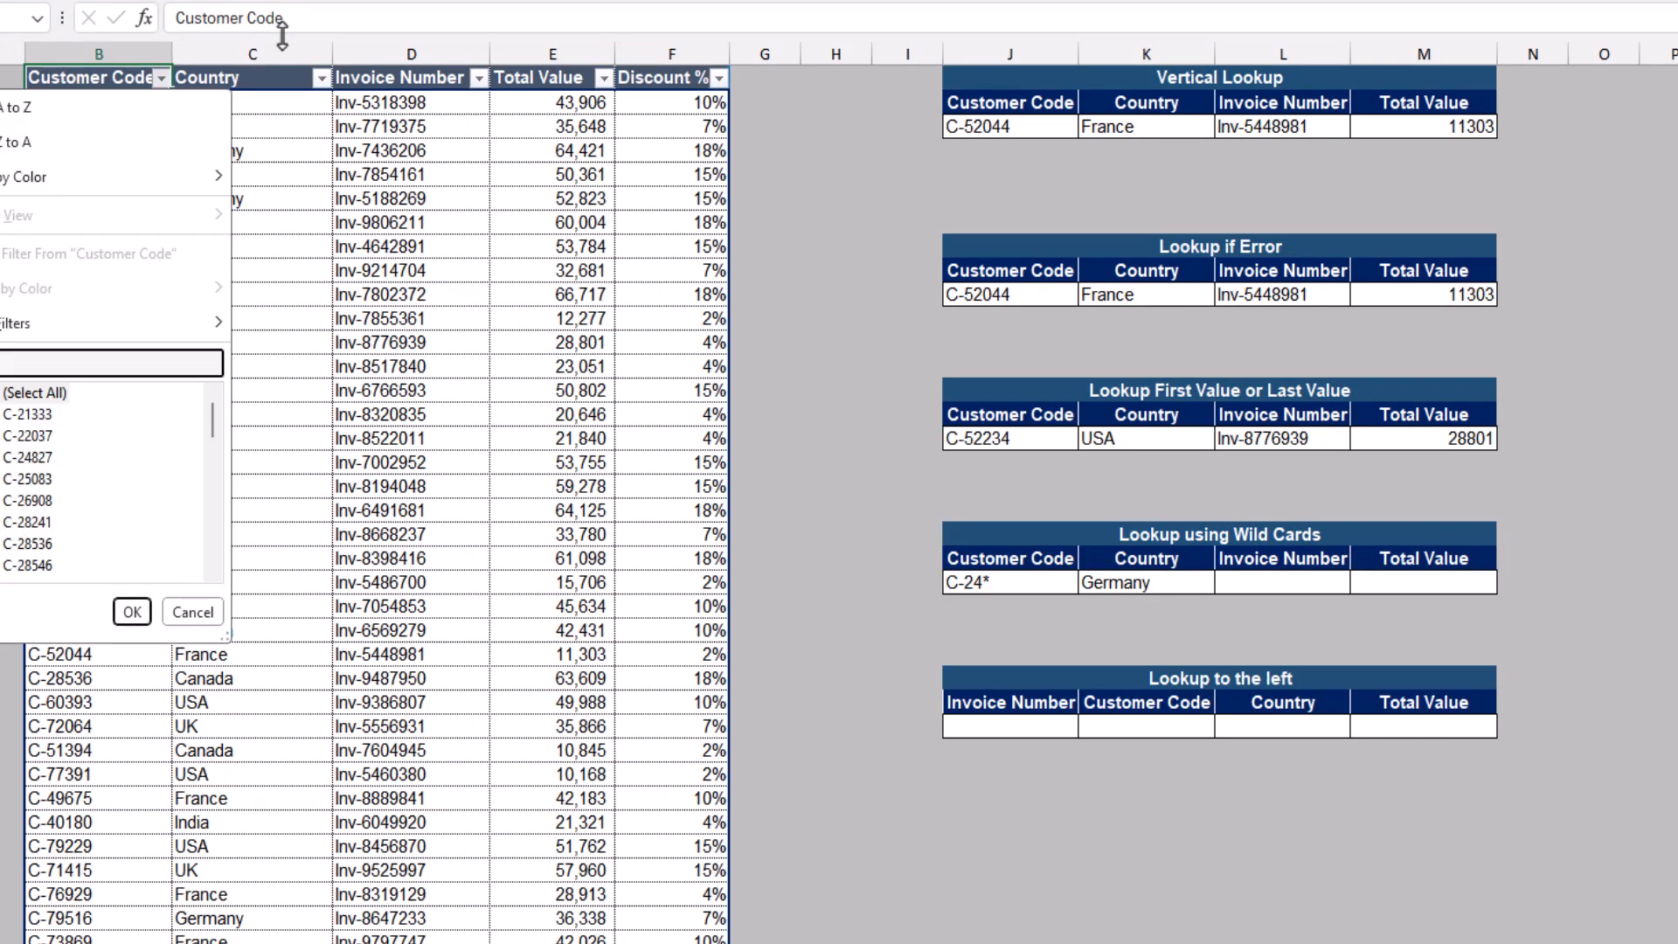
pyautogui.write('c-24827')
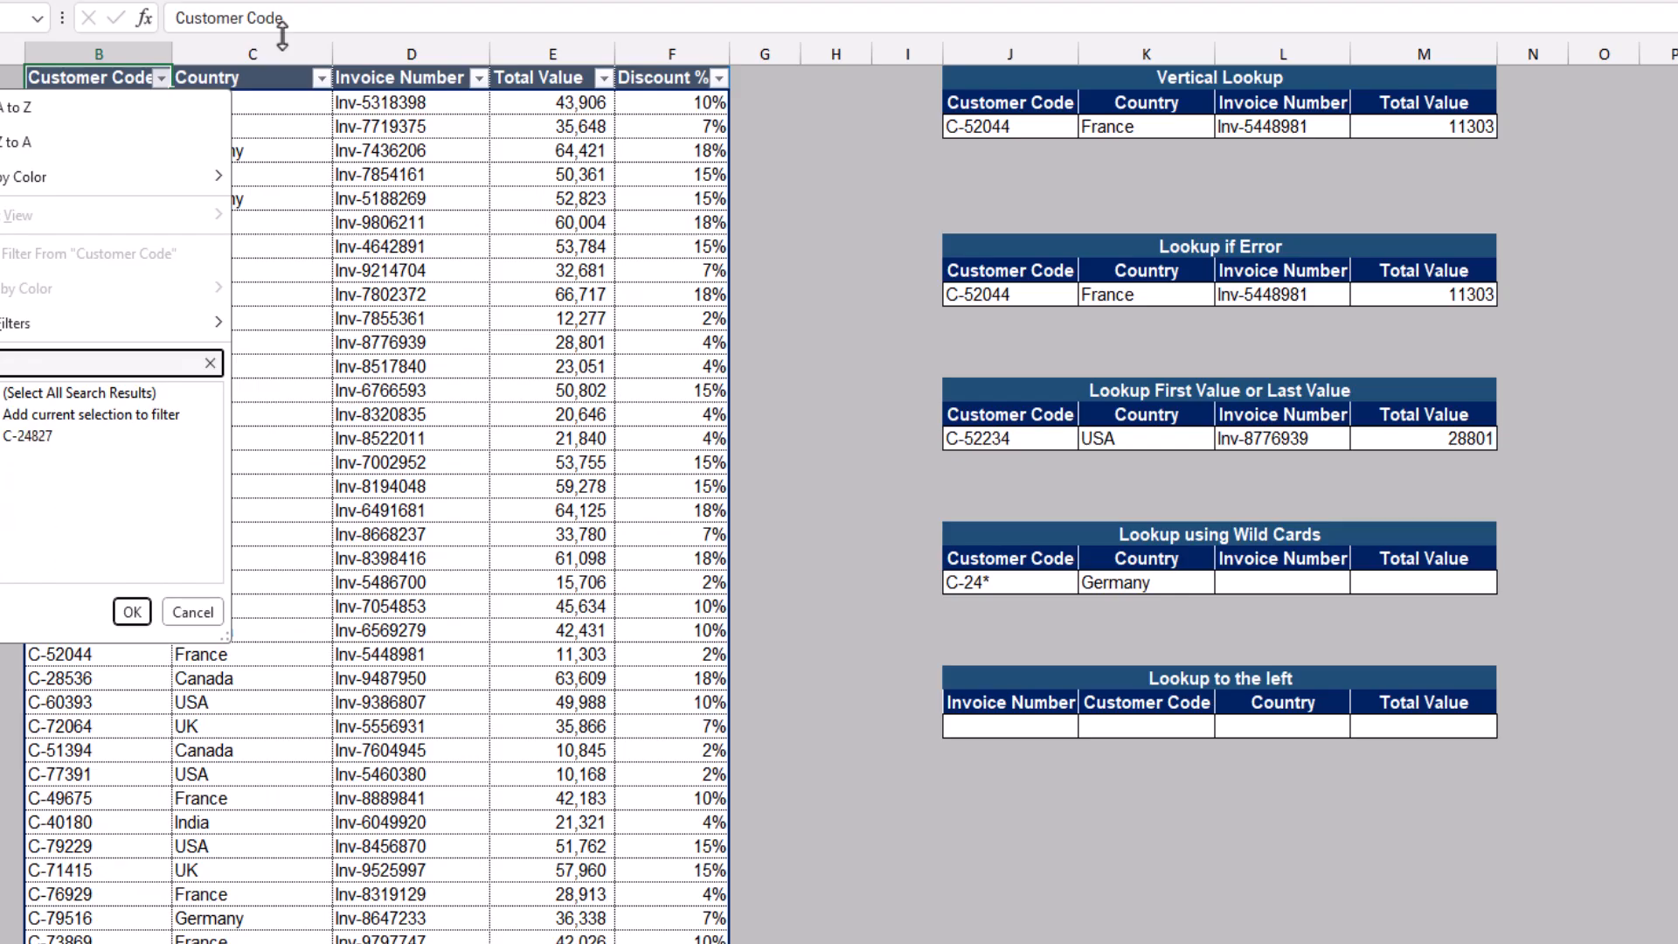
pyautogui.press('Return')
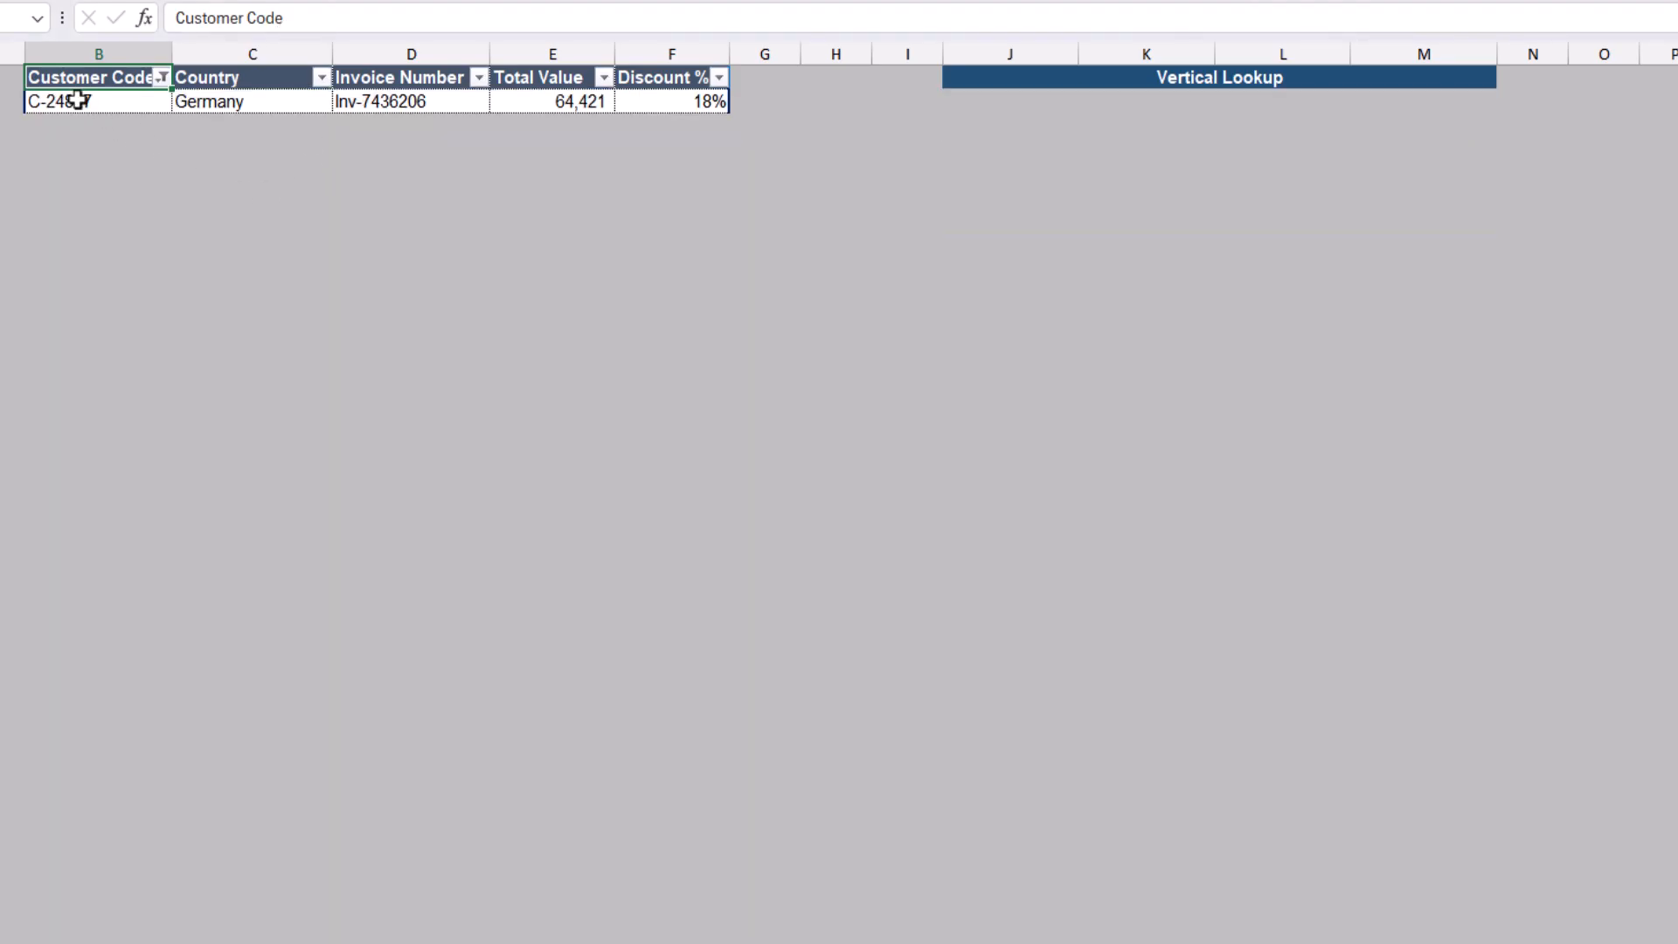
pyautogui.click(110, 105)
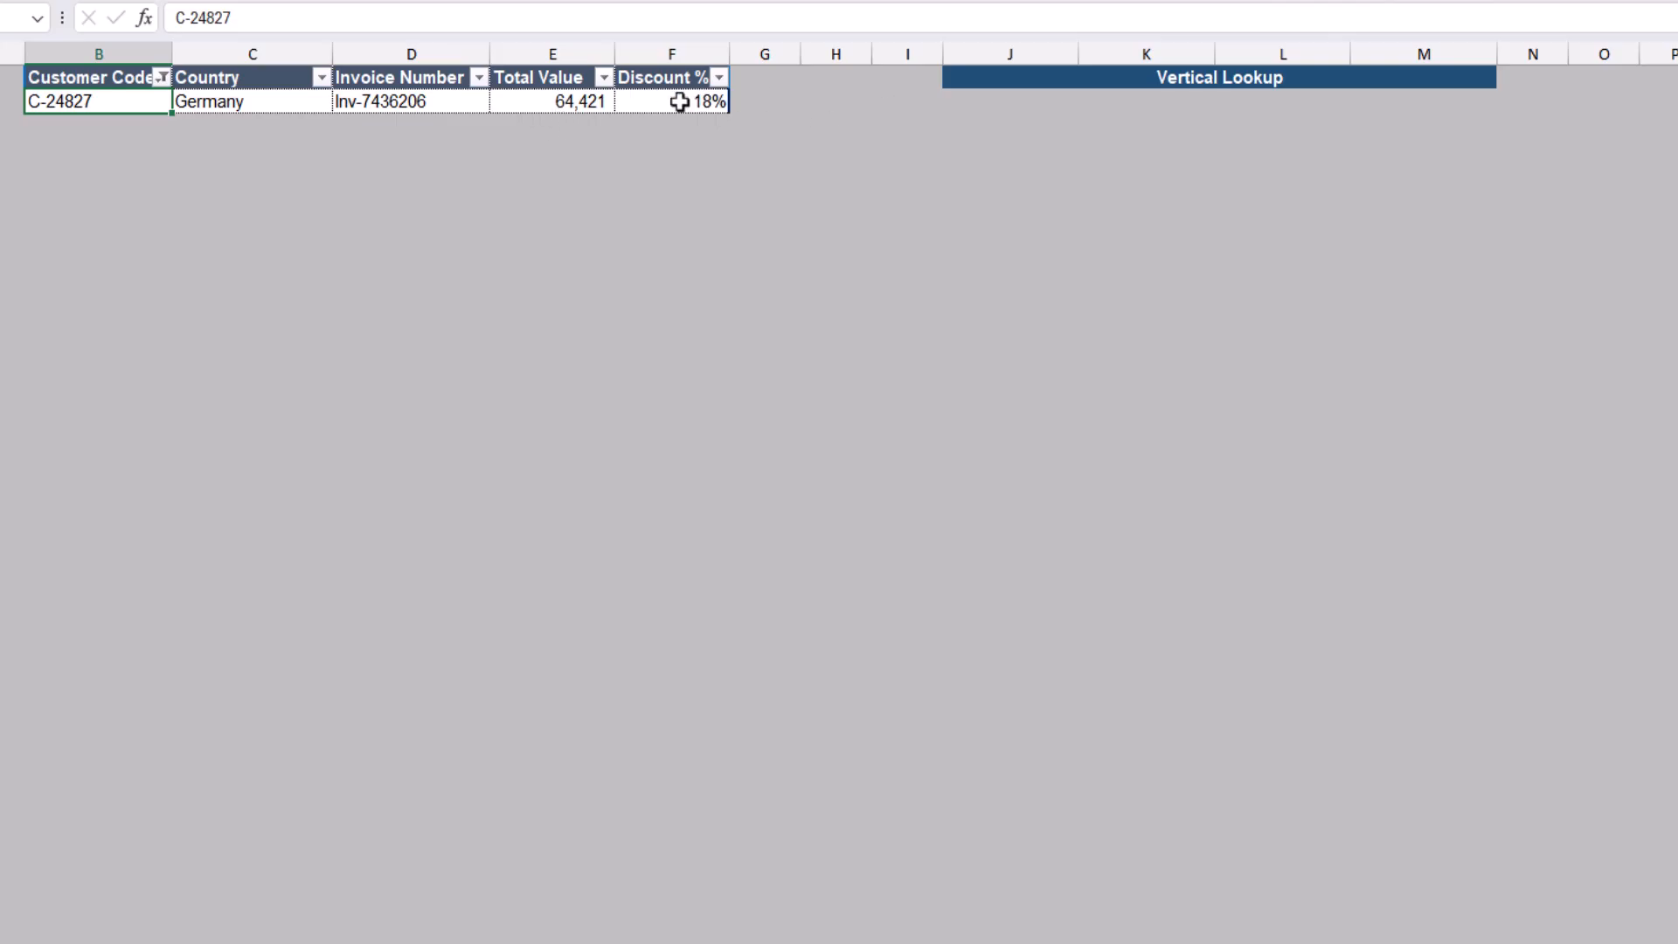
pyautogui.hotkey('ctrl', 'z')
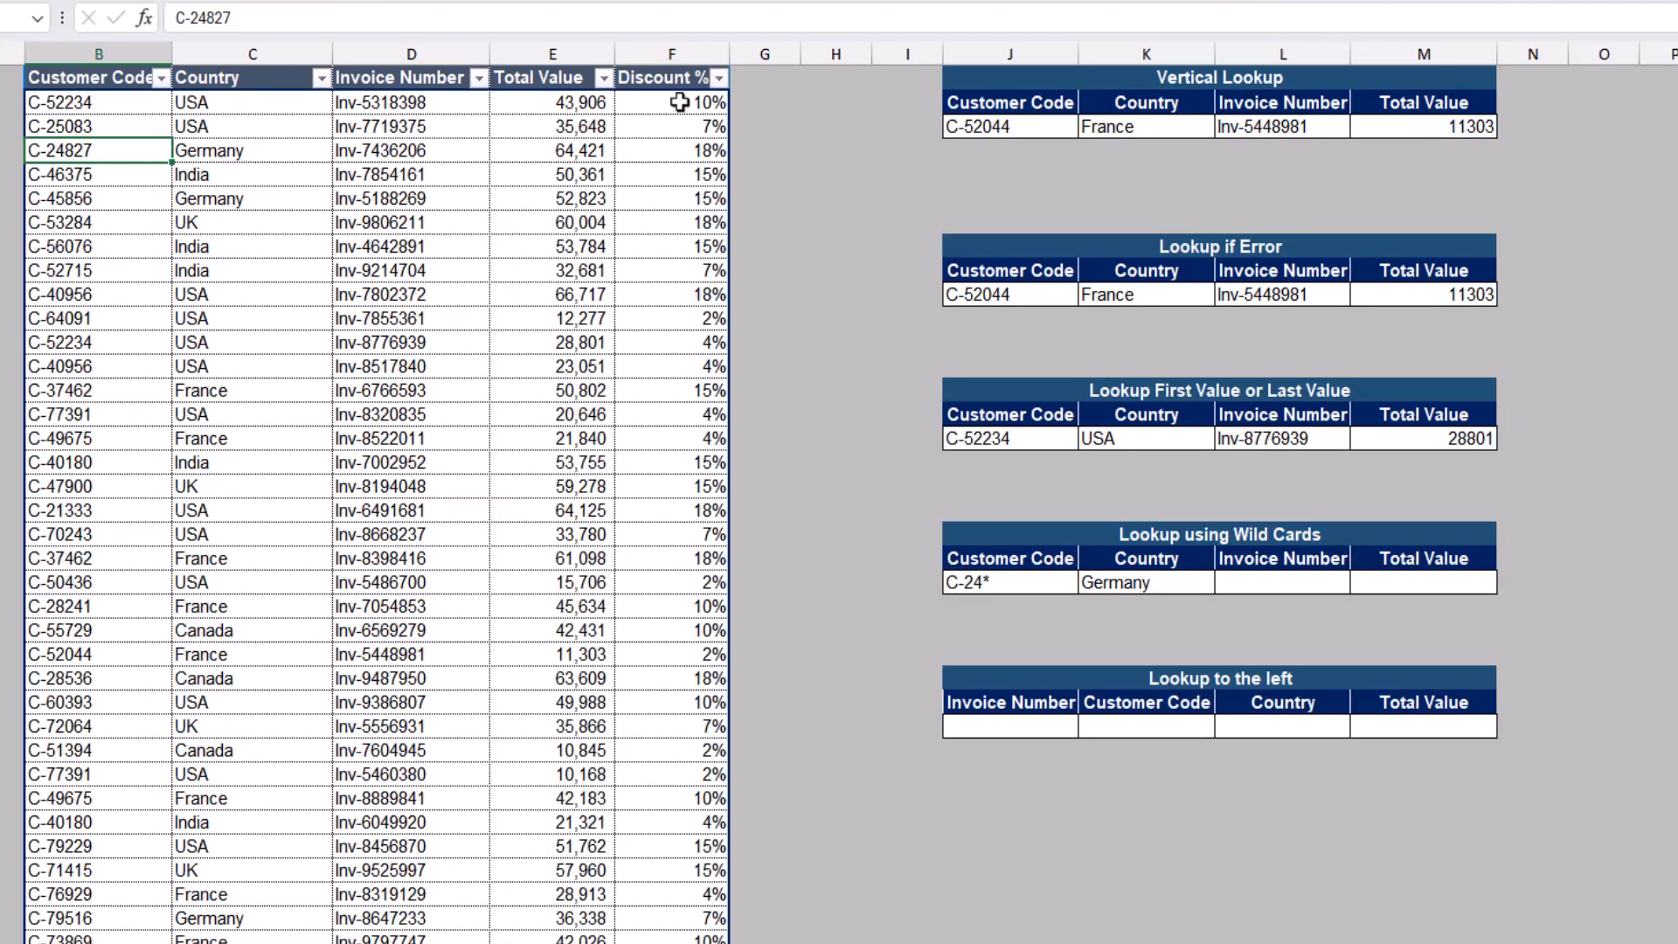
# Fill K24's wildcard XLOOKUP formula across L24:M24
pyautogui.click(1145, 581)
pyautogui.moveTo(1214, 594); pyautogui.dragTo(1416, 587)
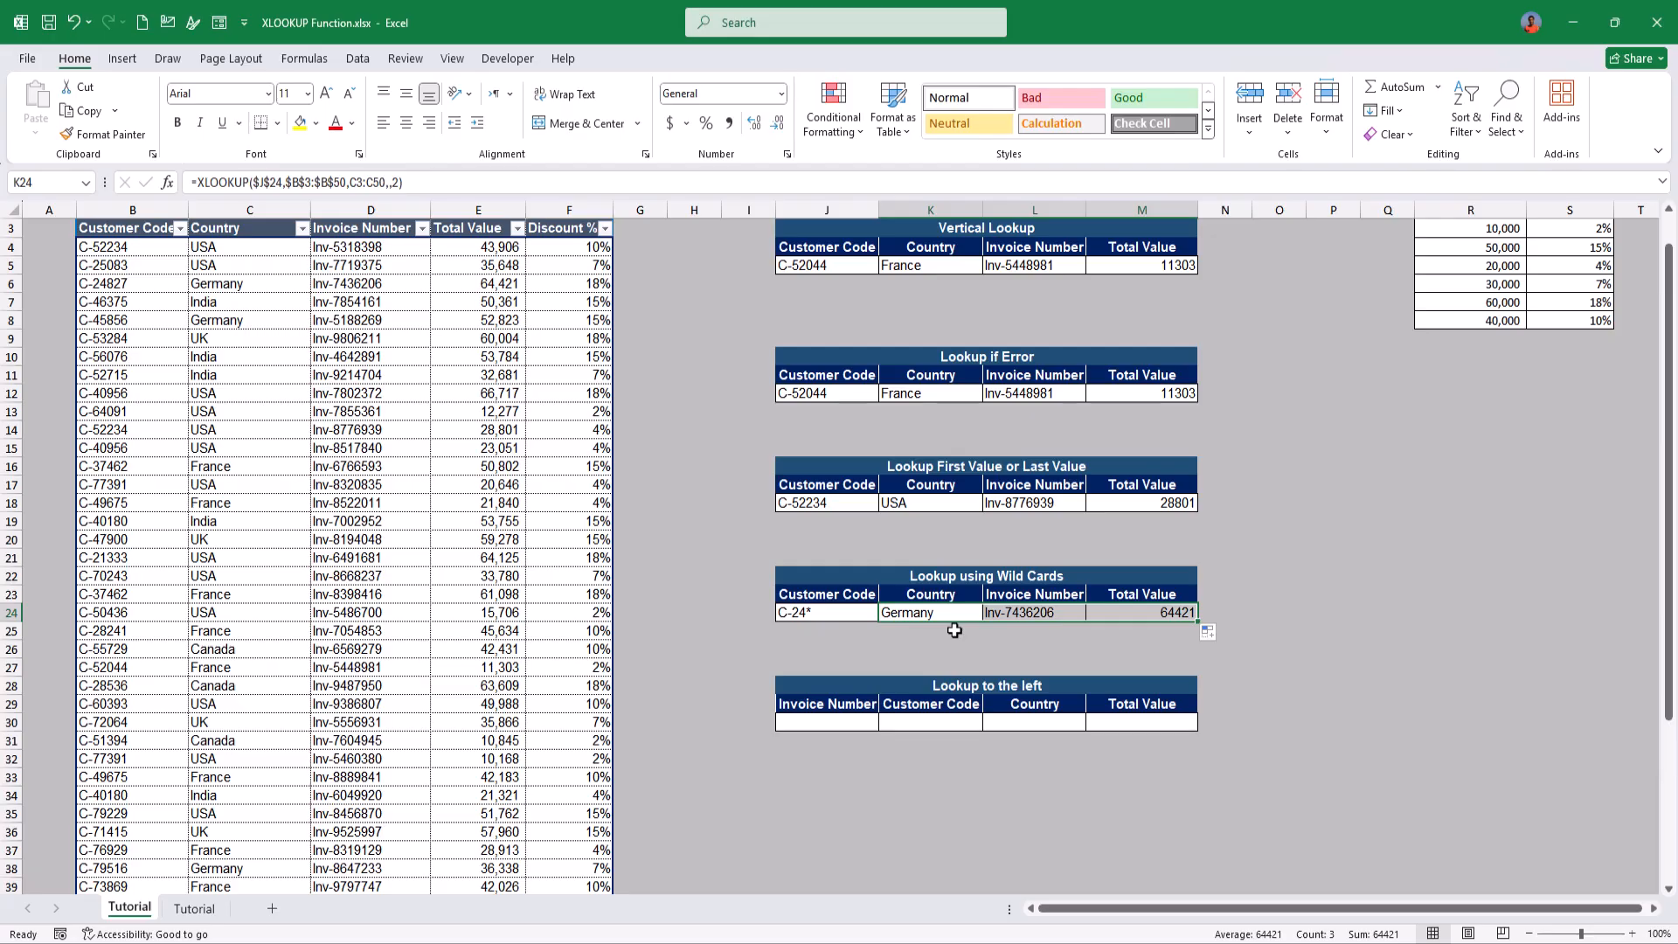
# Choose the invoice number from row 10 of the data as the Invoice Number in J30 of the Lookup to the left table
pyautogui.click(839, 724)
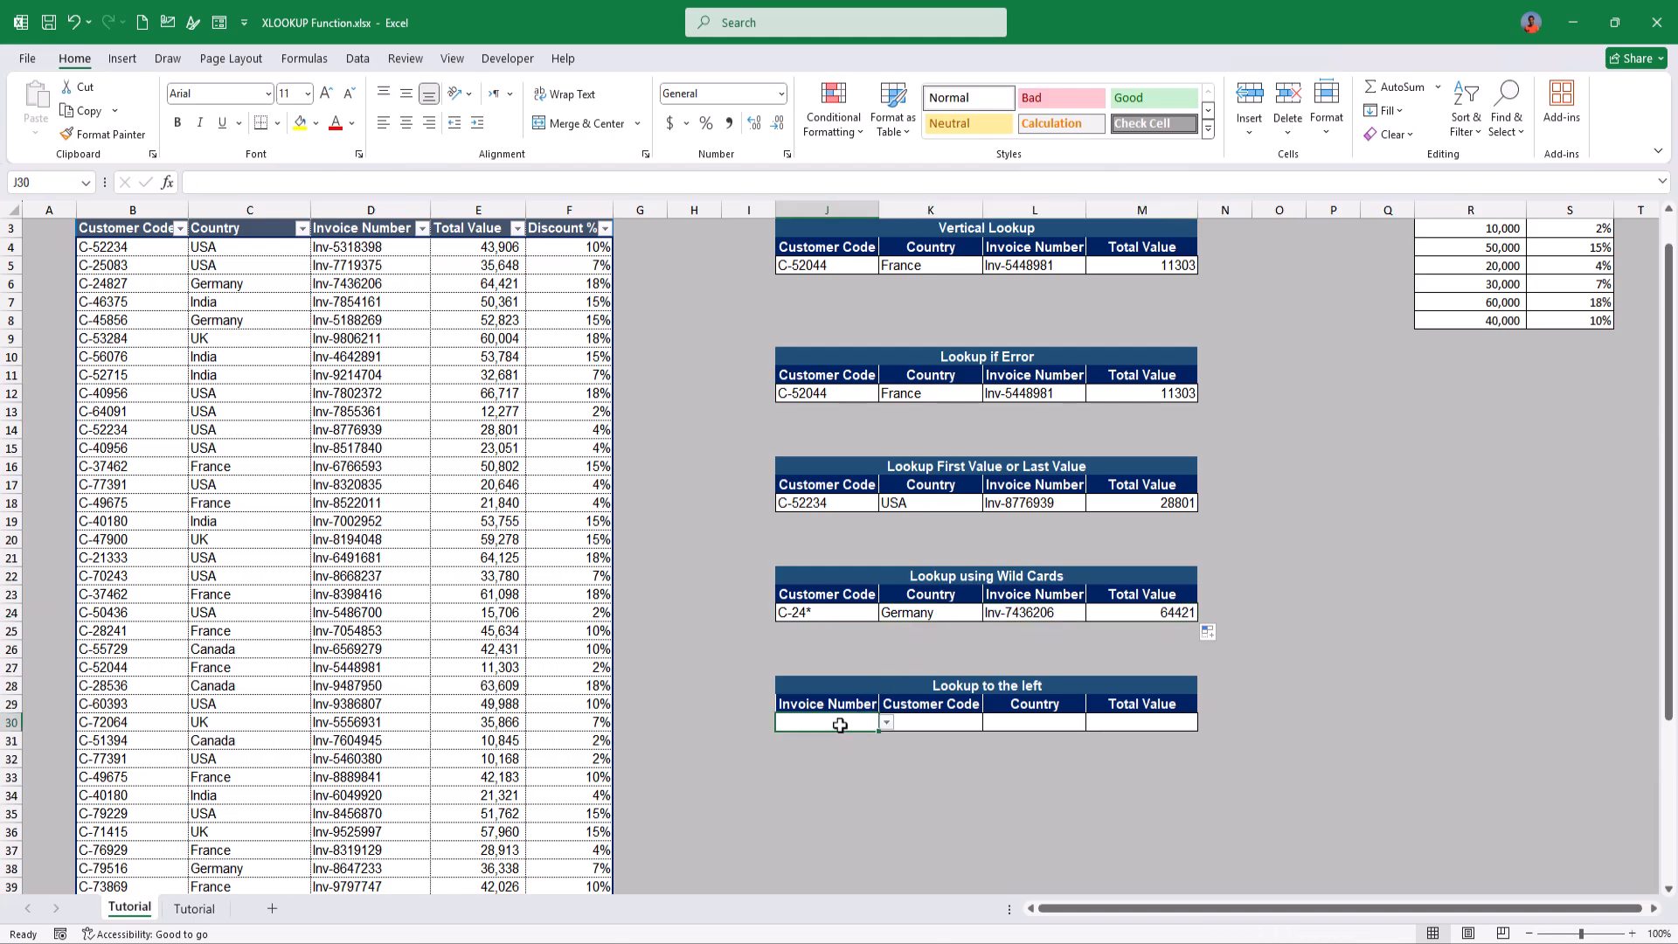
pyautogui.click(886, 721)
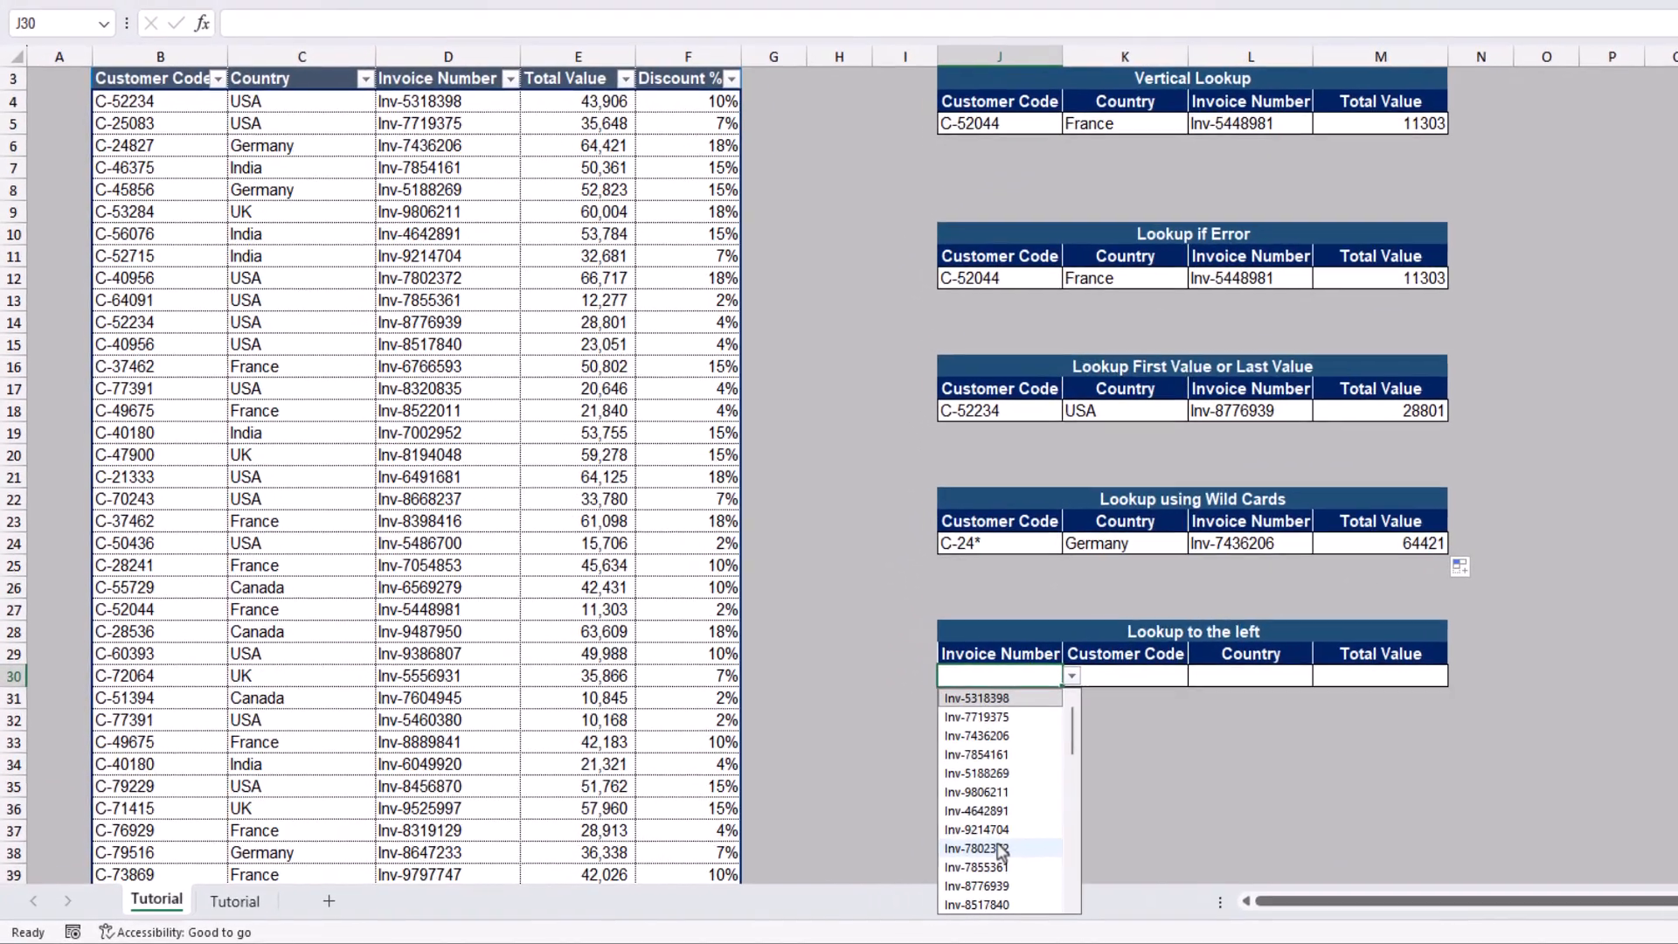
pyautogui.click(1005, 811)
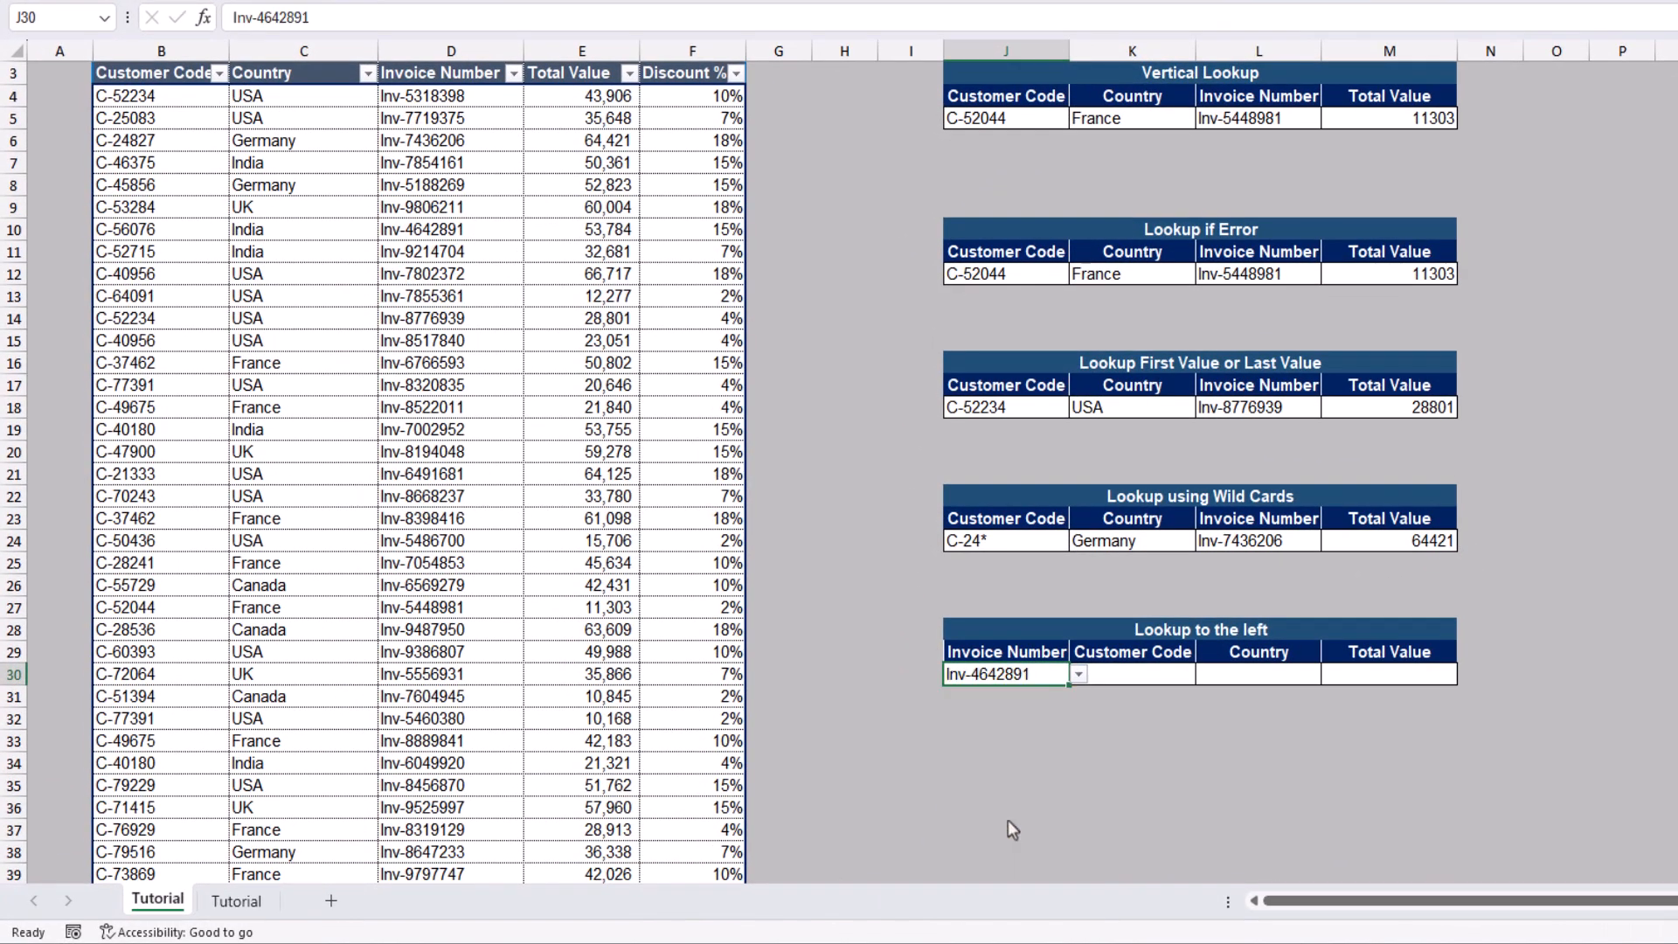
# Start an XLOOKUP formula in K30 with $J$30 as the lookup value and $D$3:$D$50 as the lookup array
pyautogui.press('Tab')
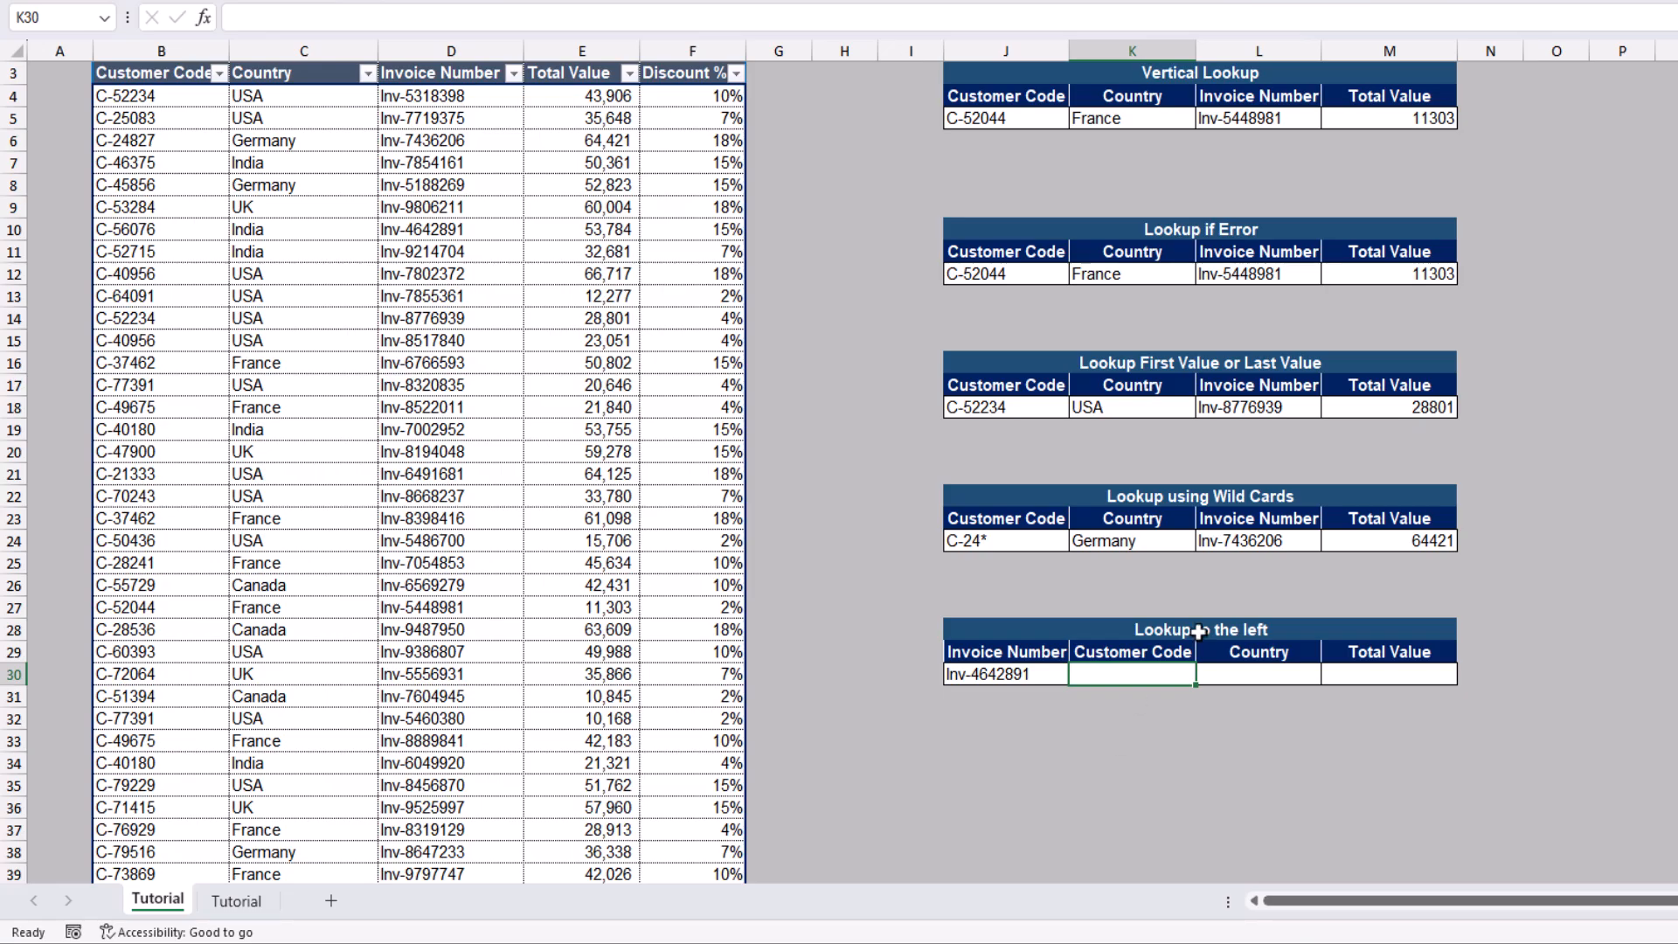
pyautogui.write('=XLOOKUP(')
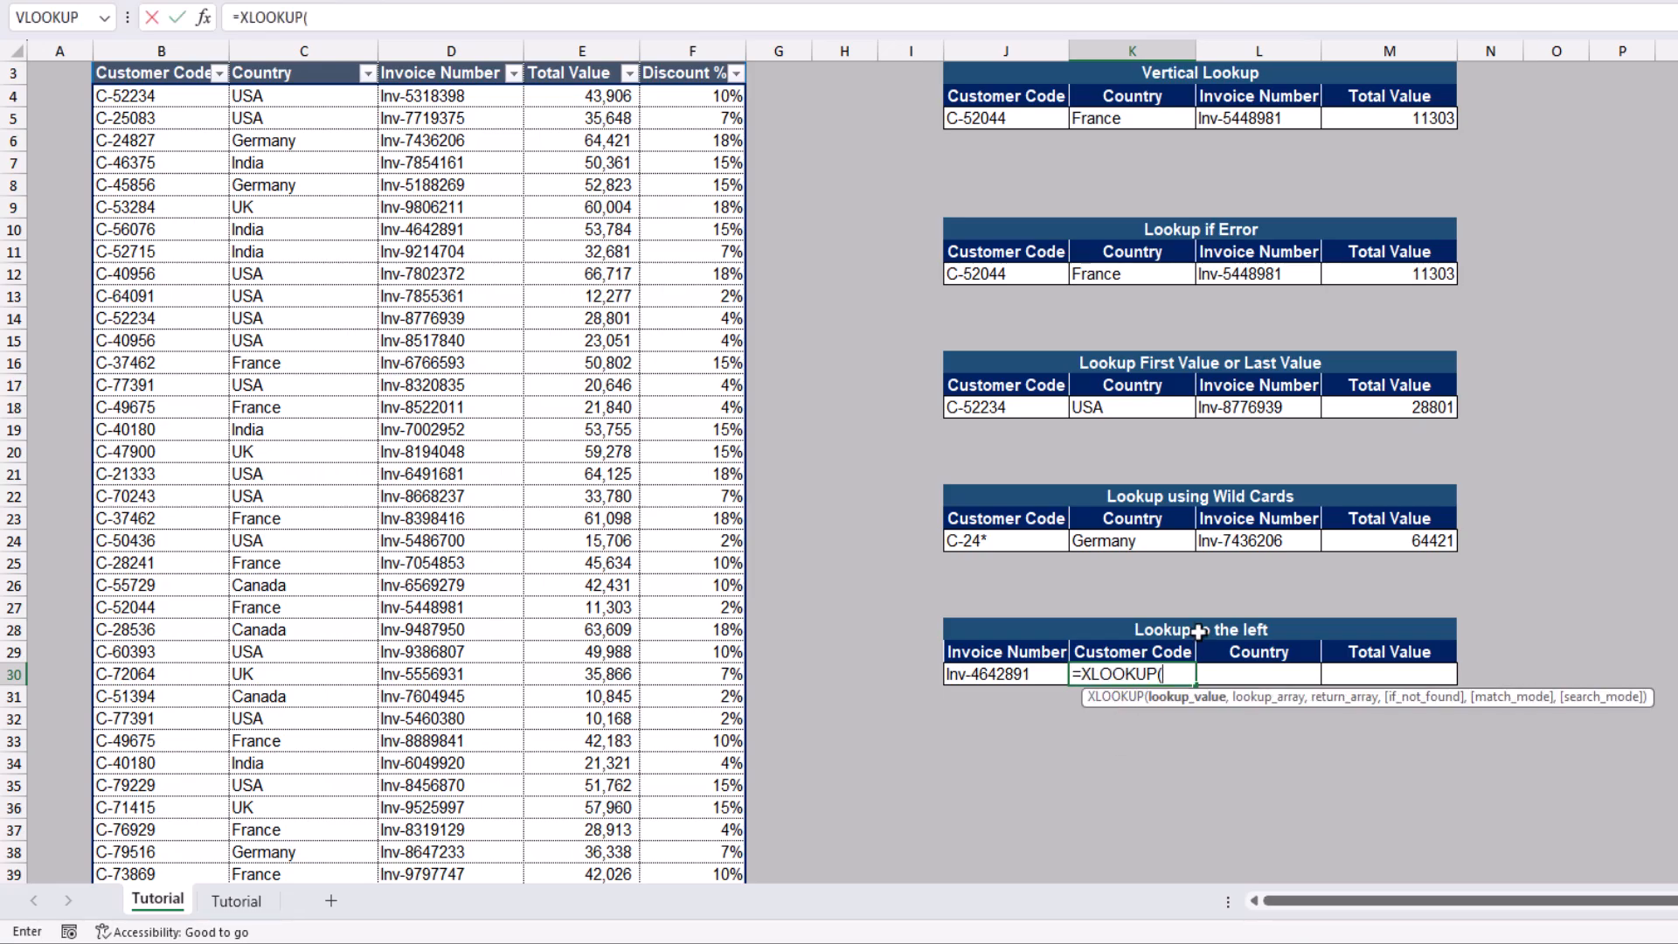
pyautogui.click(1014, 675)
pyautogui.press('F4')
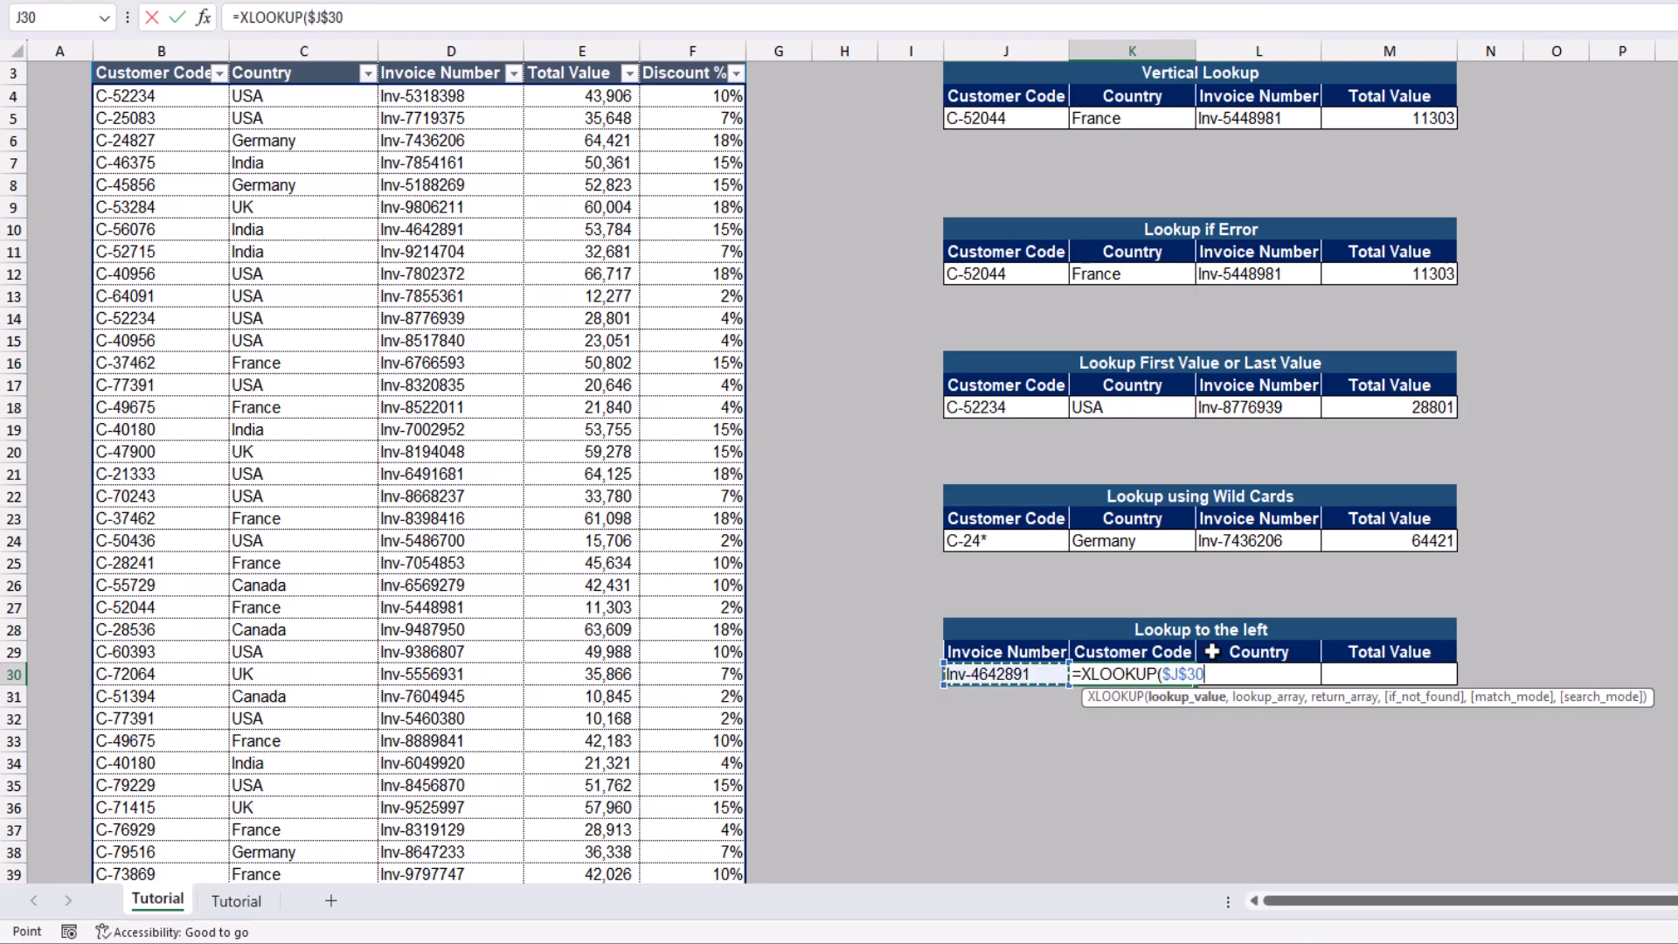
pyautogui.write(',')
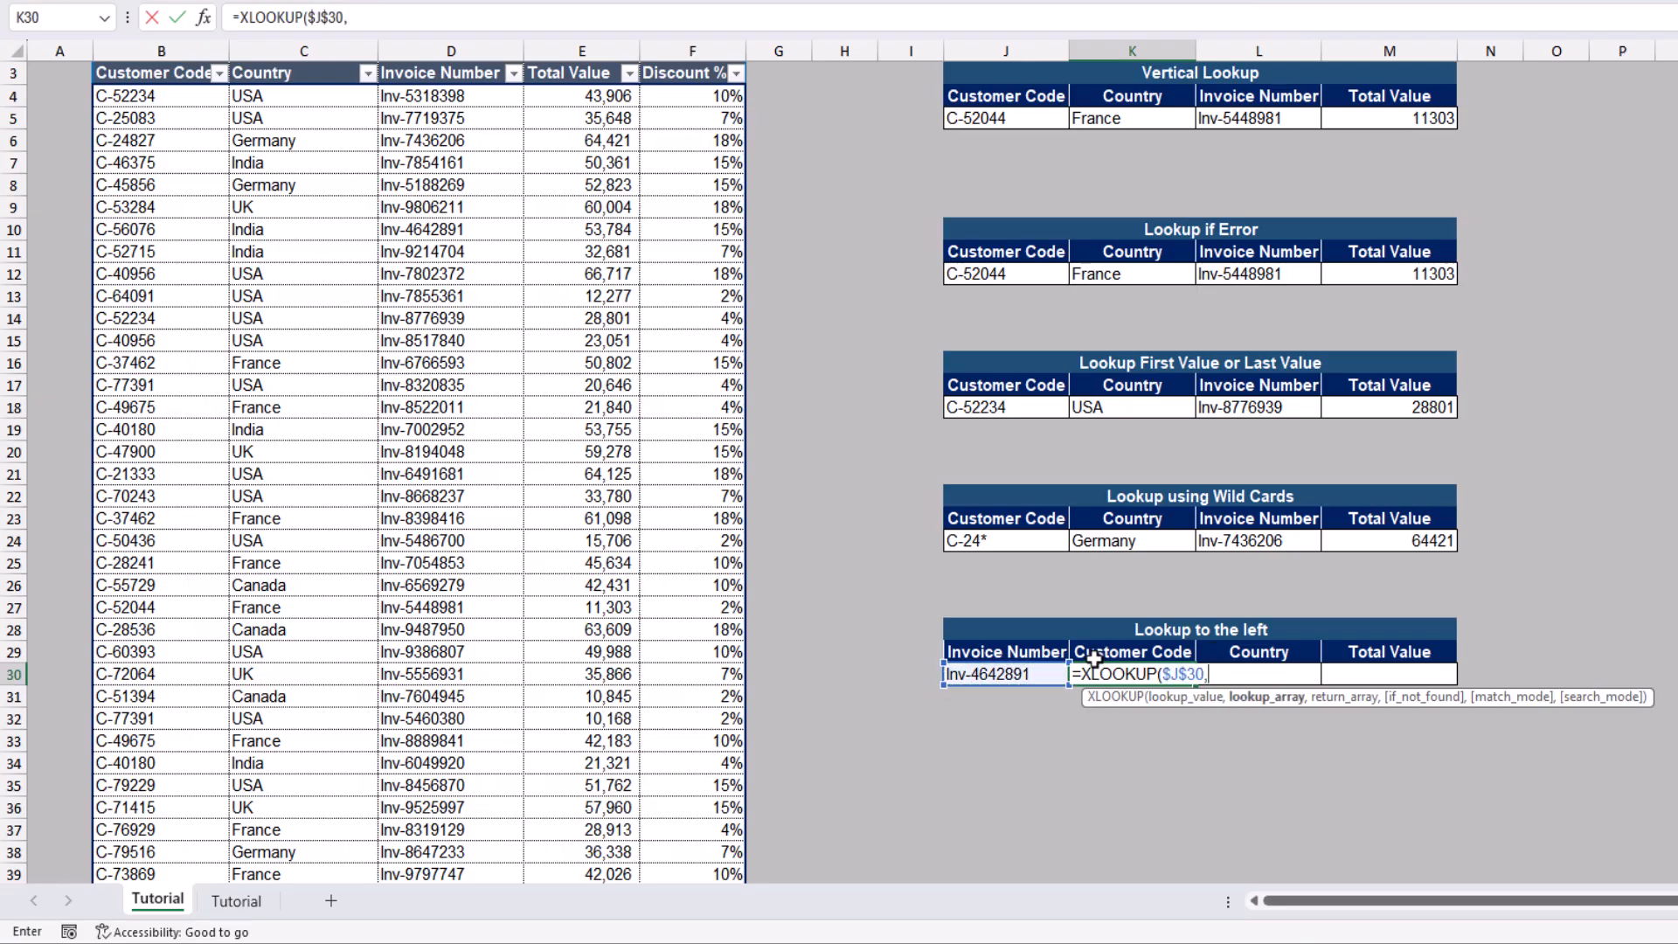
pyautogui.click(451, 80)
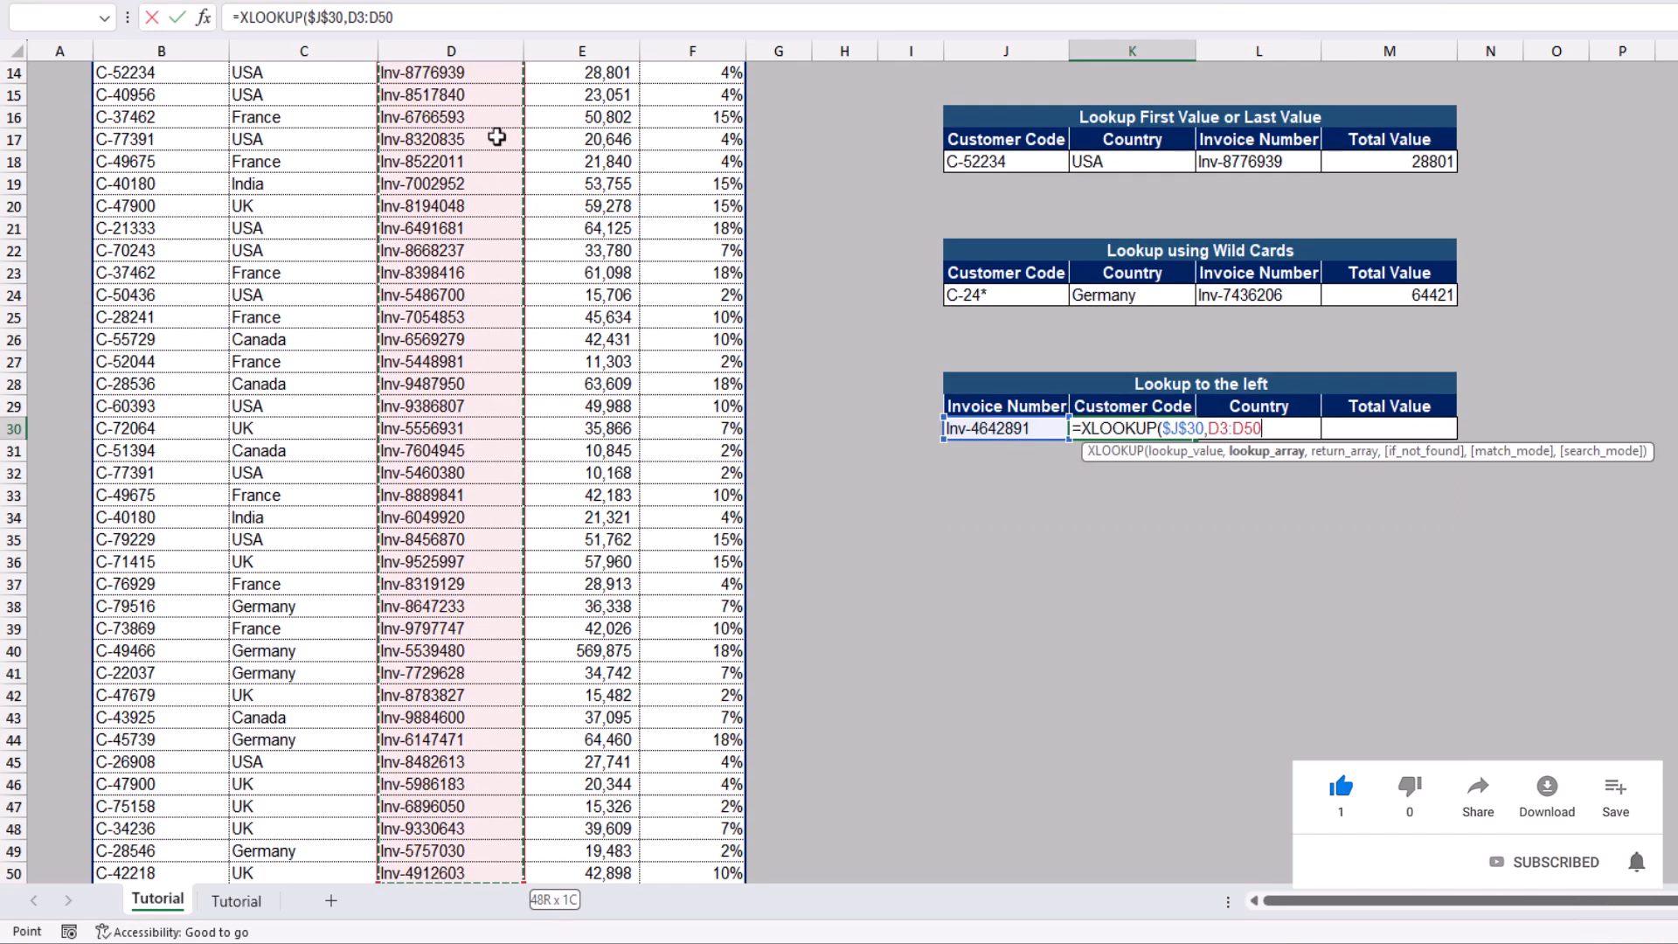
pyautogui.press('F4')
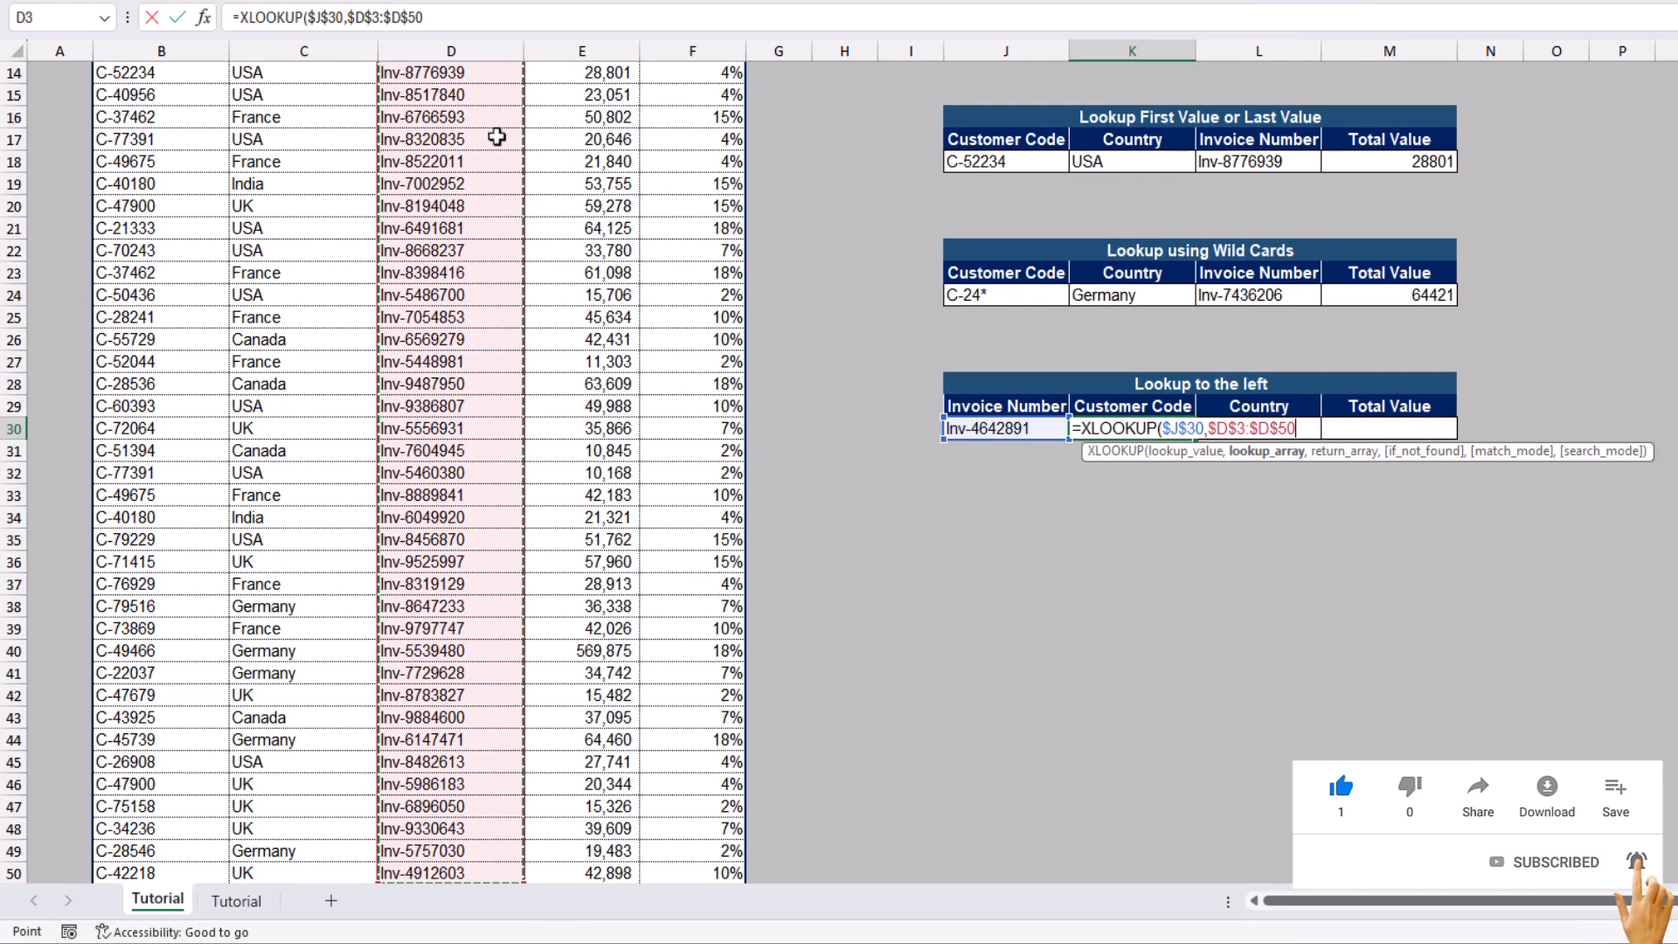
pyautogui.write(',')
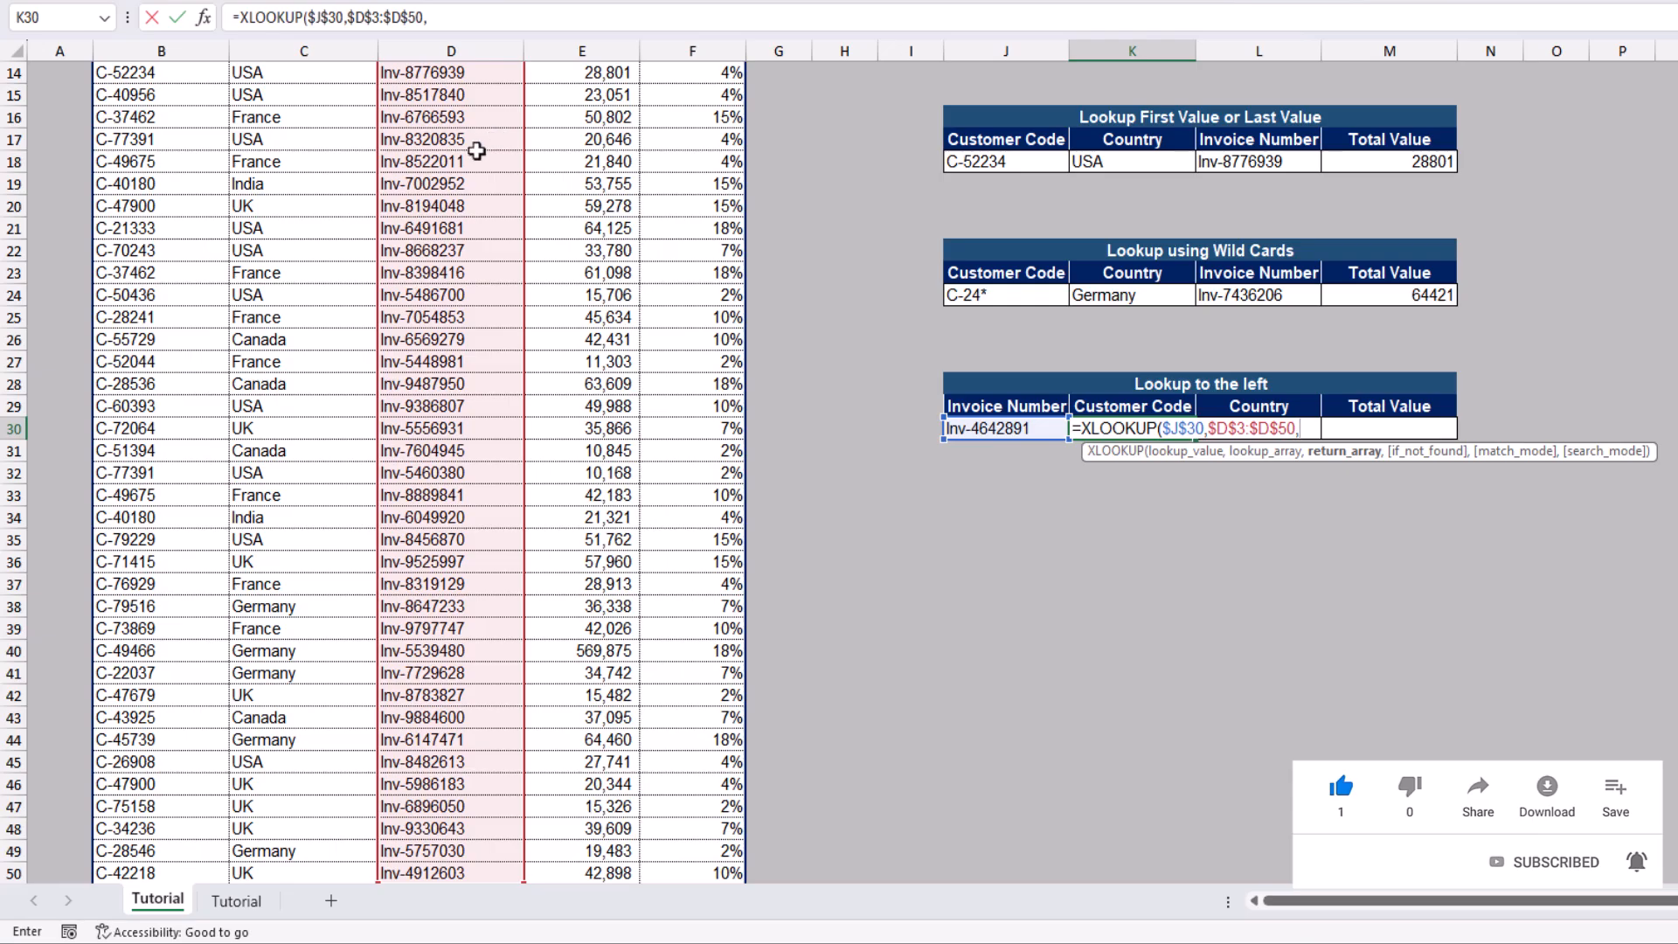
# Complete K30's XLOOKUP with B3:B50 as the return array and fill the formula across L30:M30
pyautogui.click(205, 187)
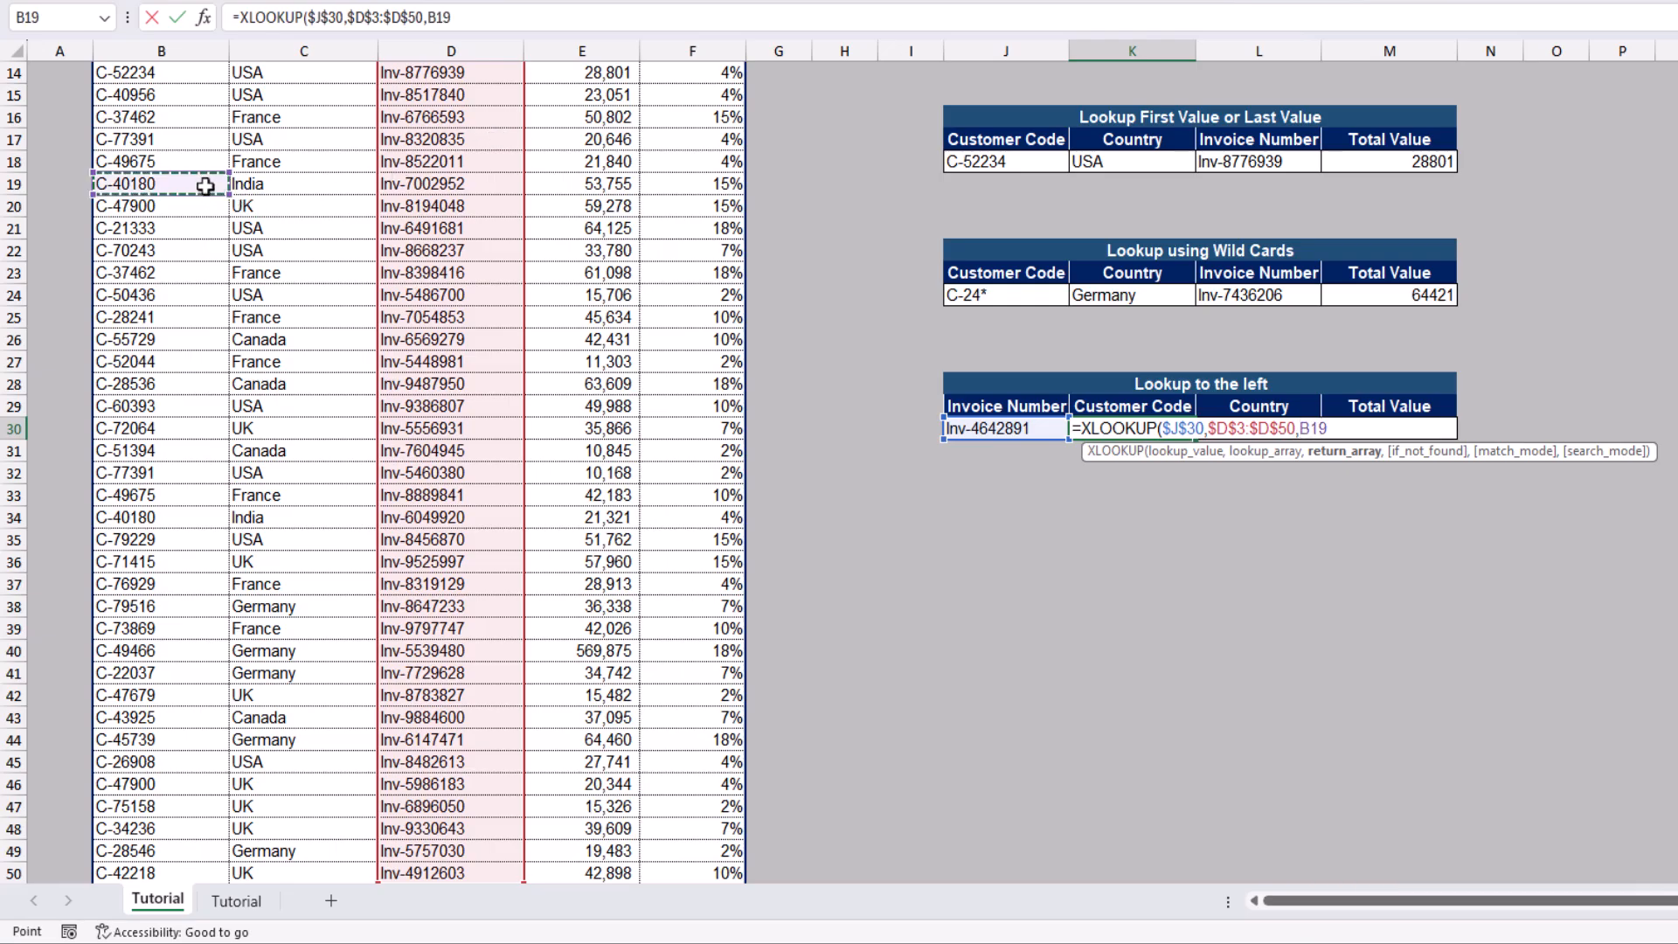
pyautogui.hotkey('ctrl', 'shift', 'Up')
pyautogui.hotkey('ctrl', 'shift', 'Down')
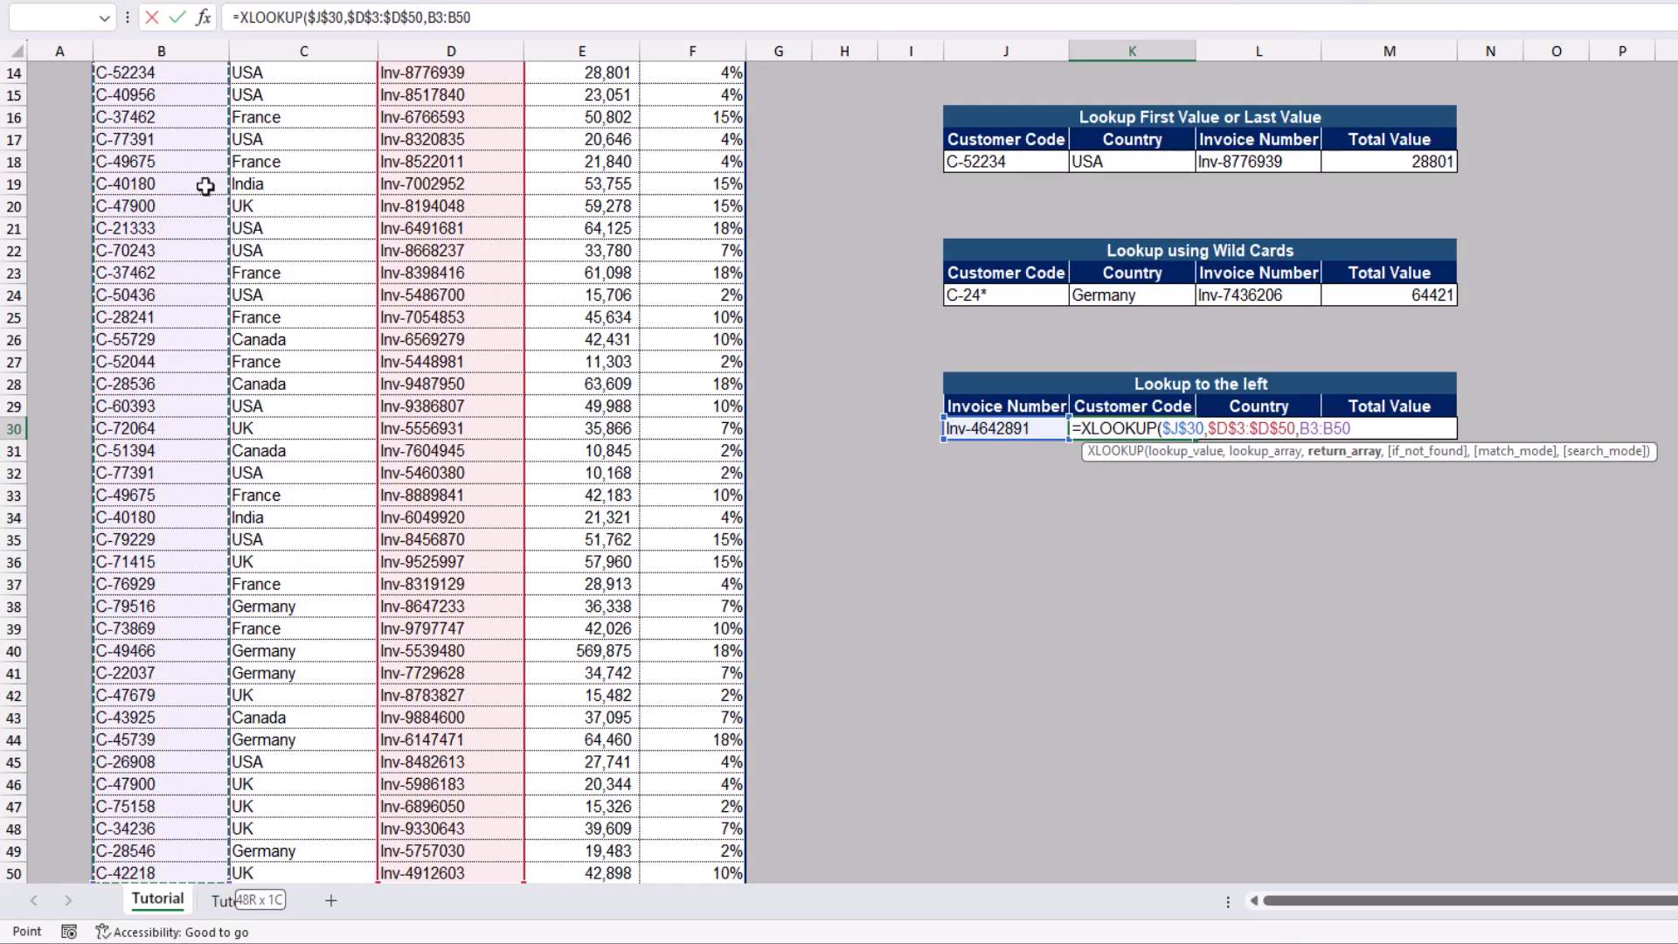
pyautogui.write(')')
pyautogui.press('Return')
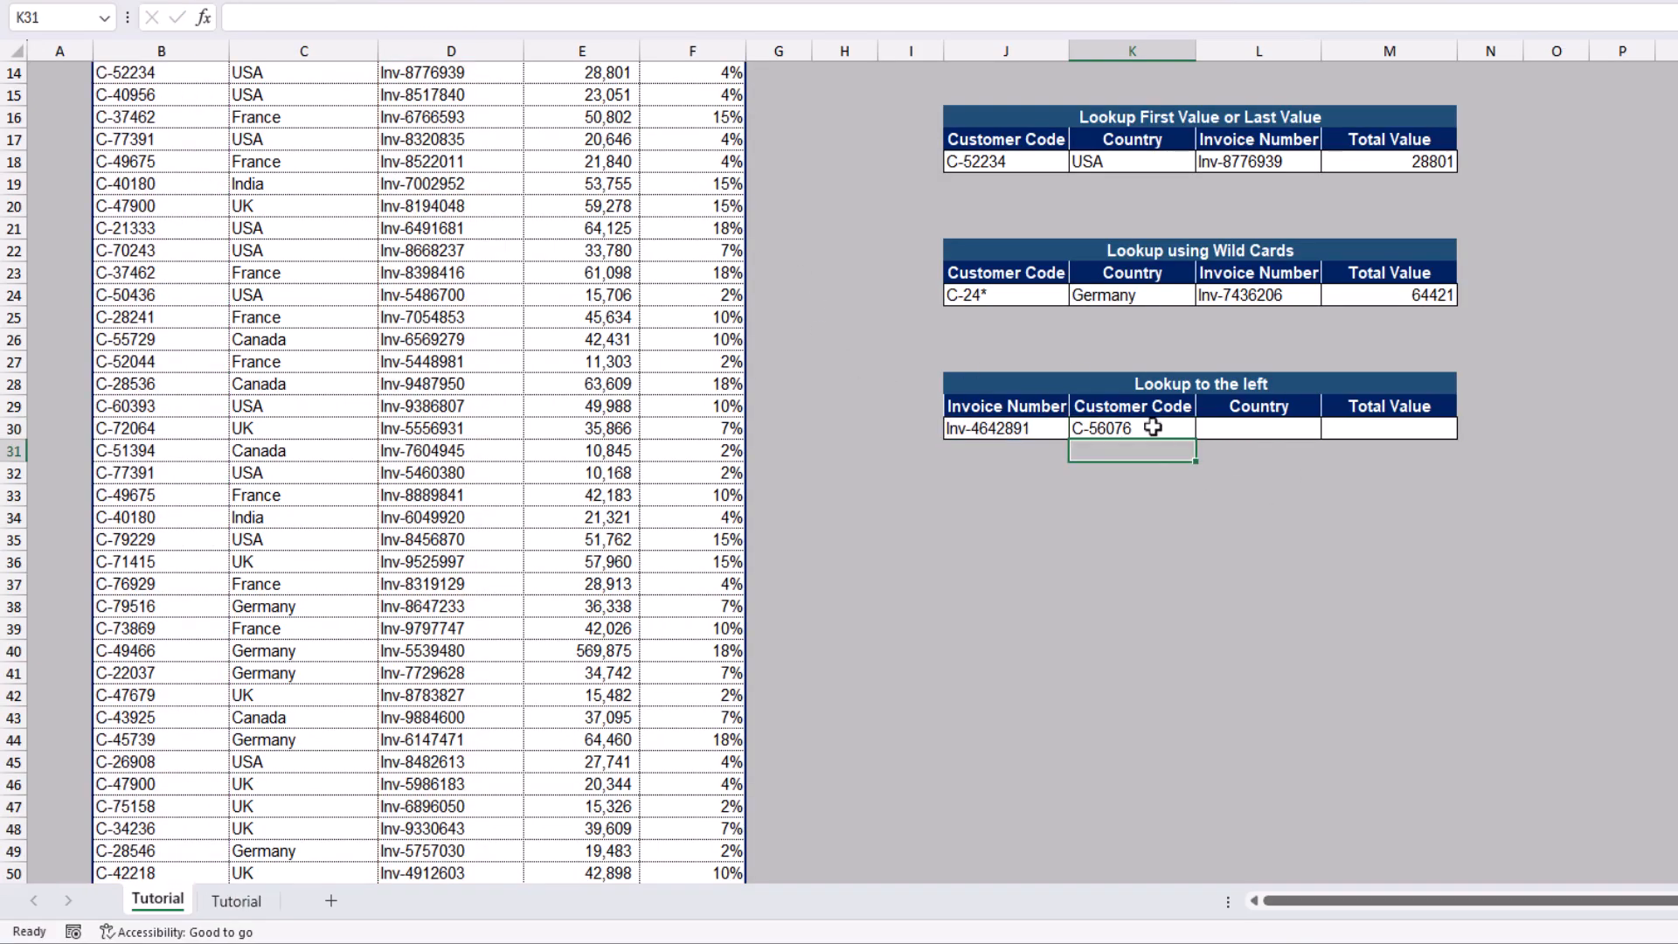
pyautogui.click(1149, 428)
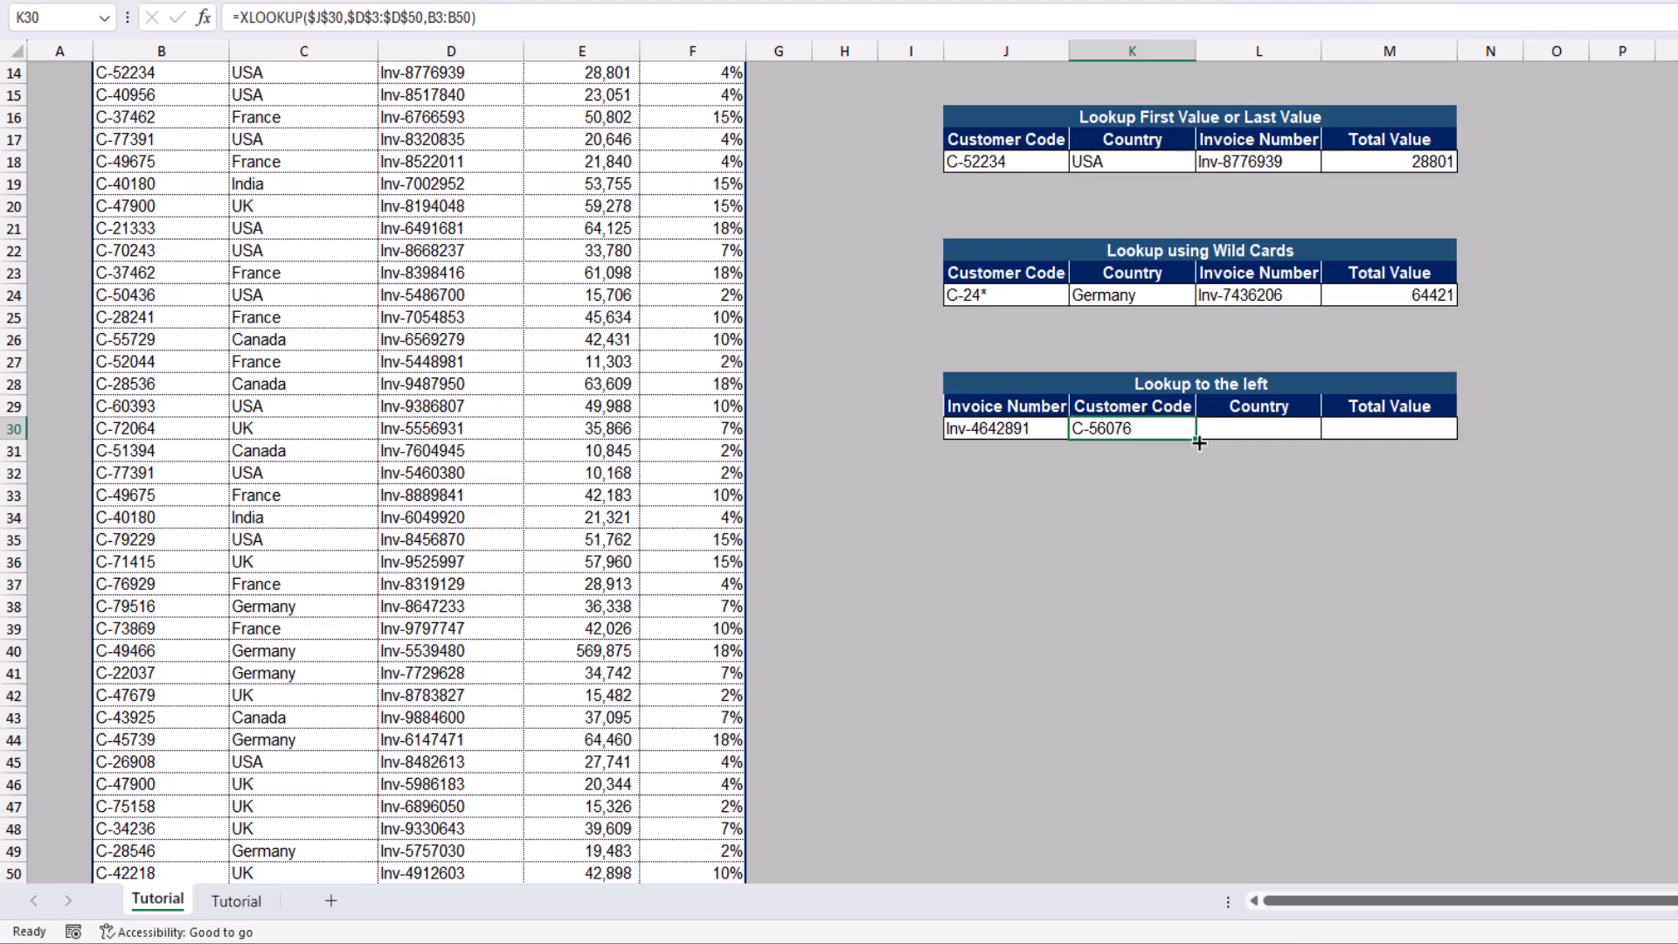
pyautogui.moveTo(1198, 443); pyautogui.dragTo(1430, 437)
# Change the return array of M30's XLOOKUP to E3:E50 so it returns the Total Value
pyautogui.doubleClick(1404, 428)
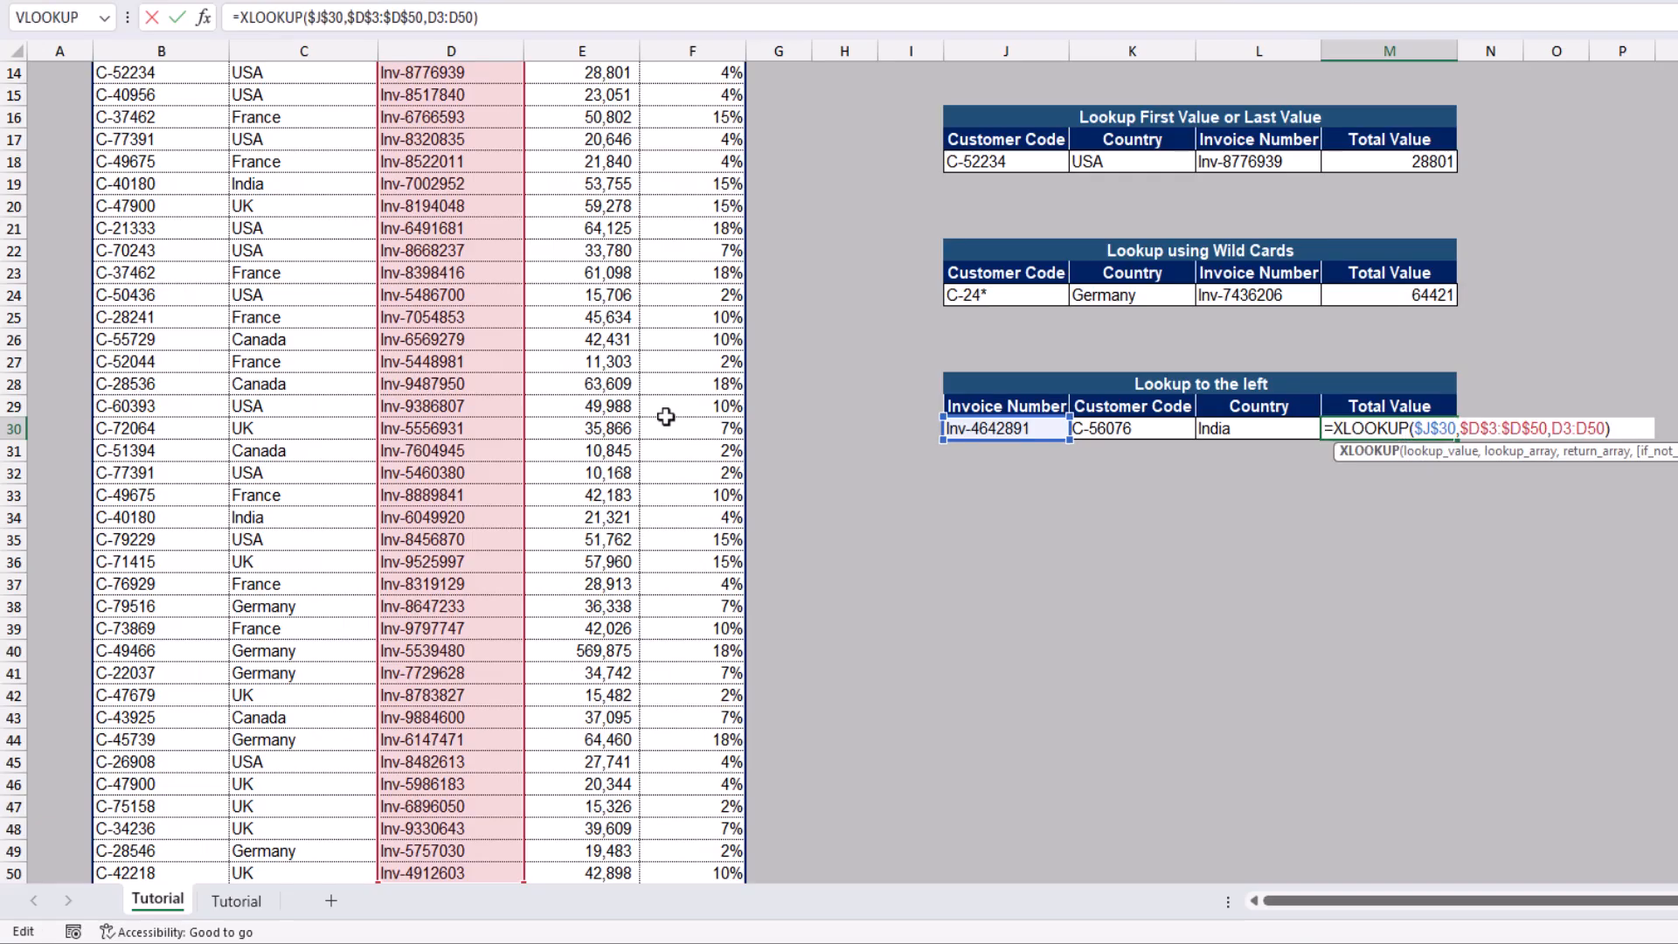
pyautogui.scroll(5, 509, 388)
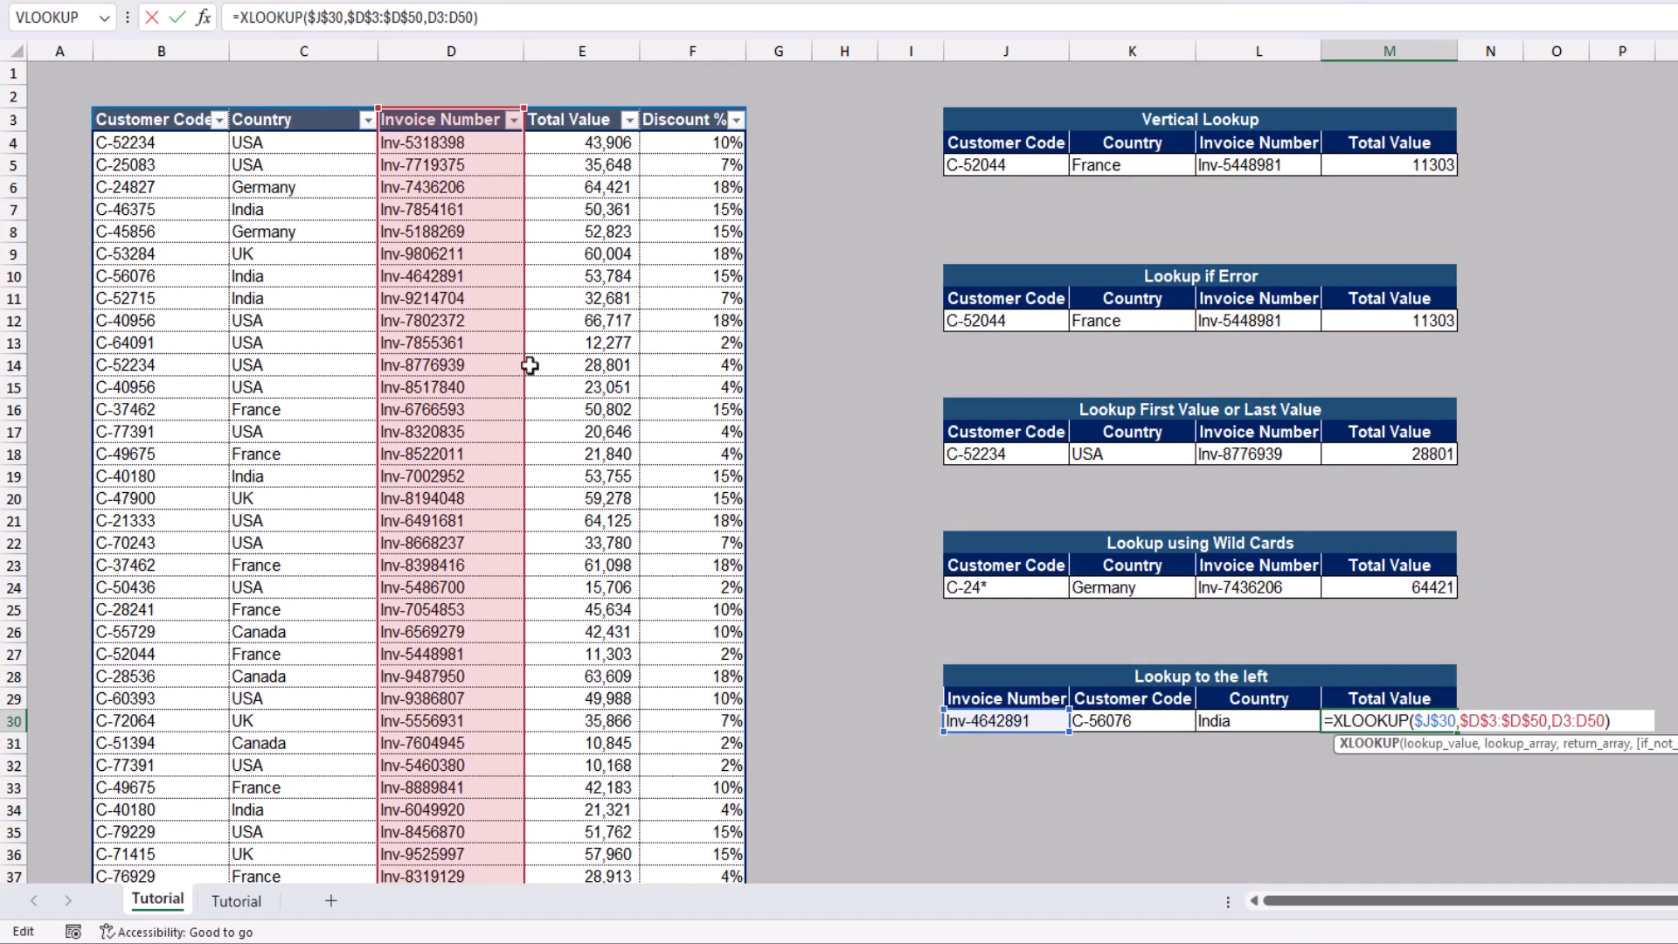
pyautogui.moveTo(525, 371); pyautogui.dragTo(546, 369)
pyautogui.hotkey('ctrl', 'z')
pyautogui.click(440, 16)
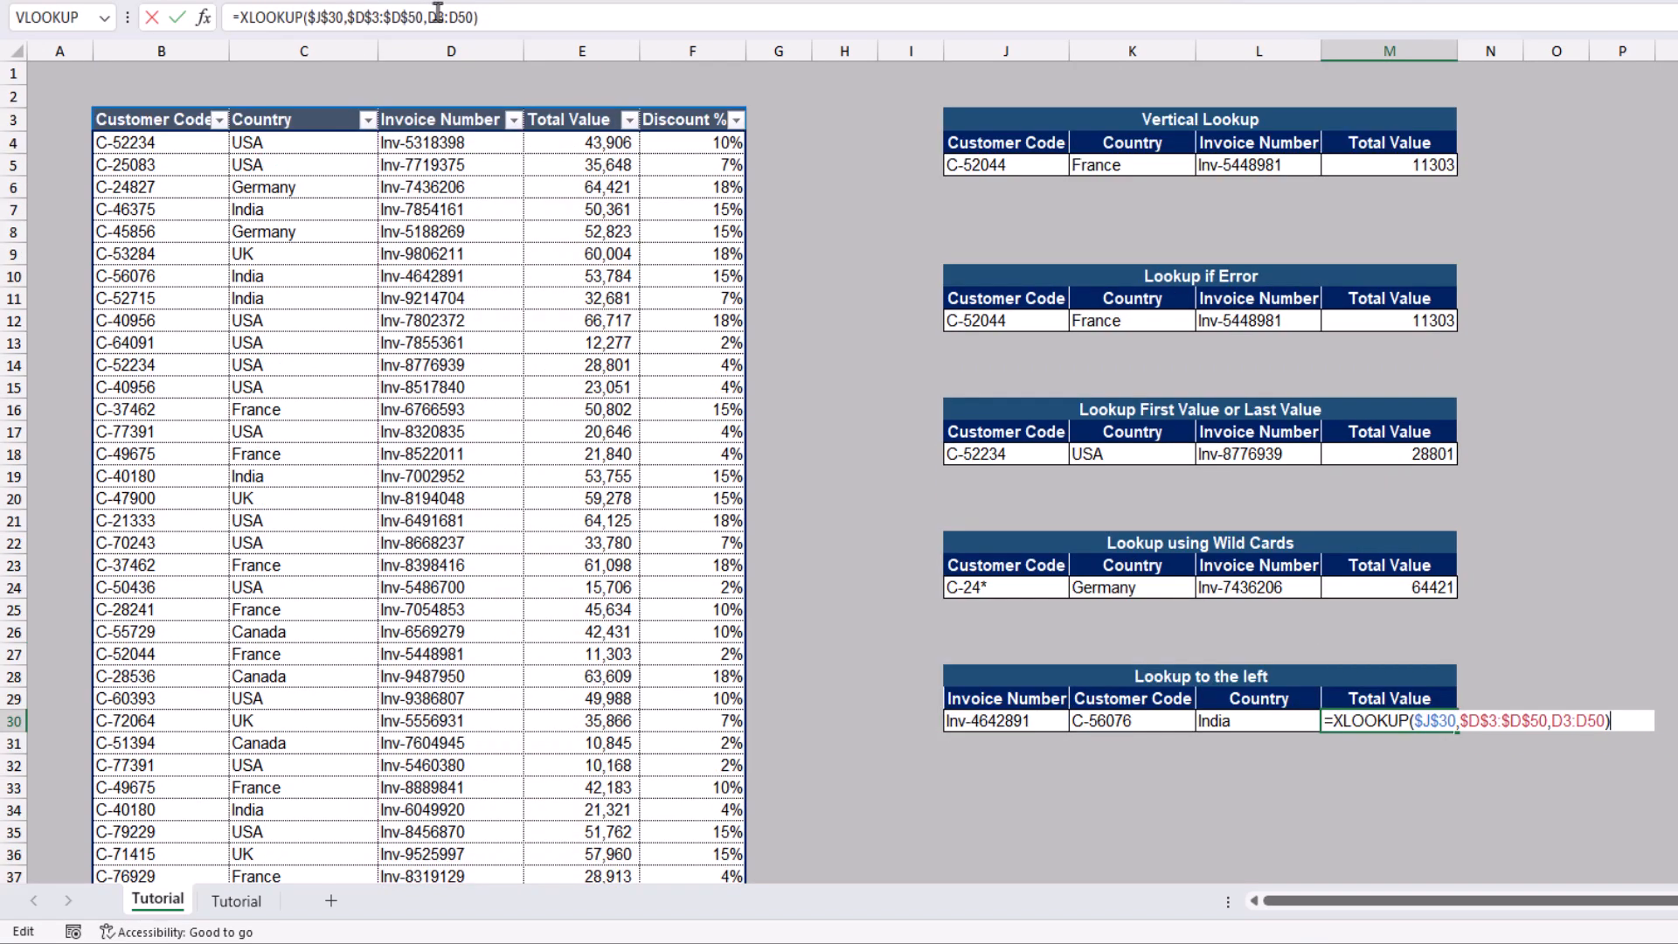
pyautogui.press('BackSpace')
pyautogui.write('e')
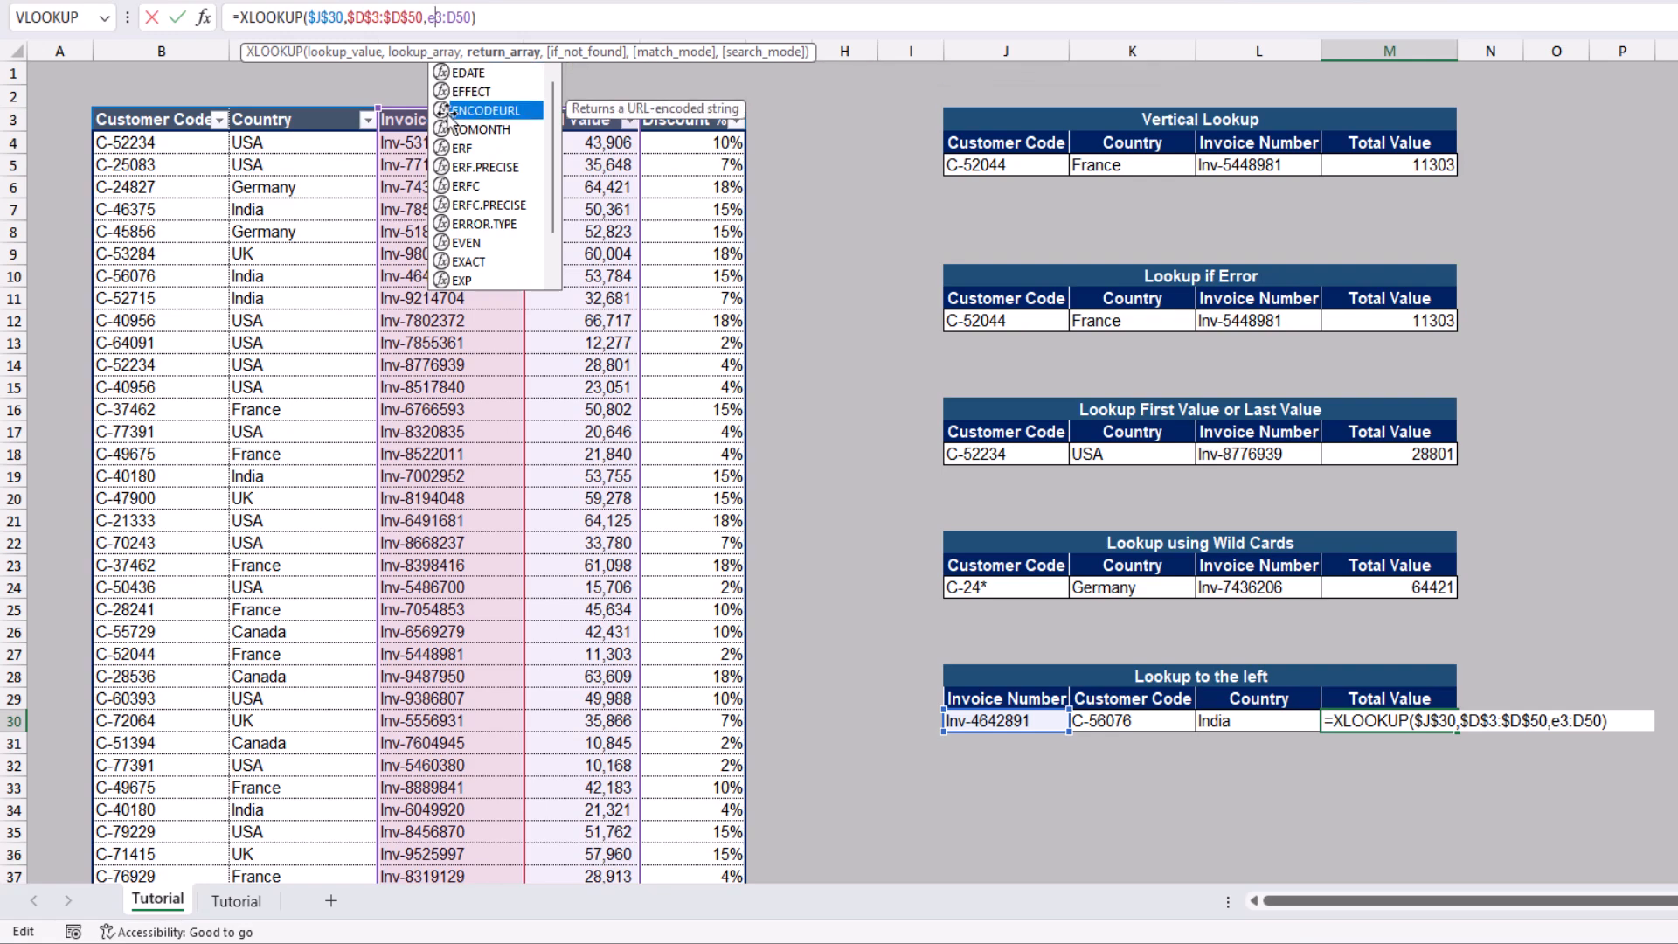
pyautogui.press('Right')
pyautogui.press('BackSpace')
pyautogui.write('e')
pyautogui.press('Return')
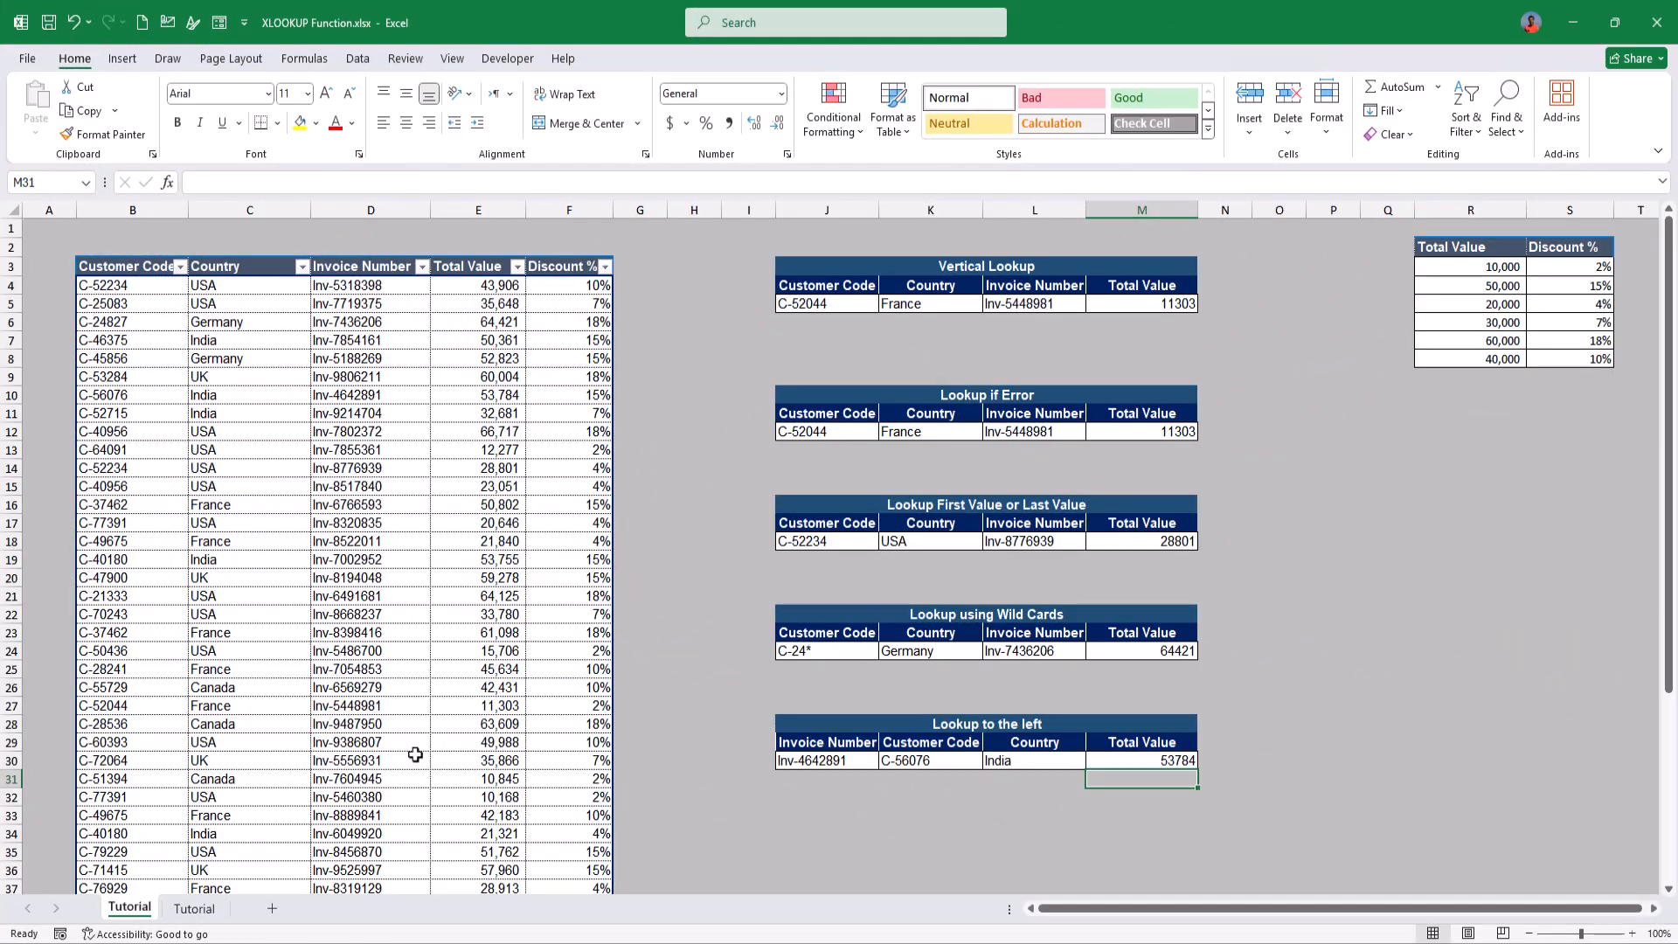
# Open the second Tutorial sheet and clear the values in C11:C14 of the small lookup table
pyautogui.click(184, 909)
pyautogui.moveTo(242, 394); pyautogui.dragTo(228, 505)
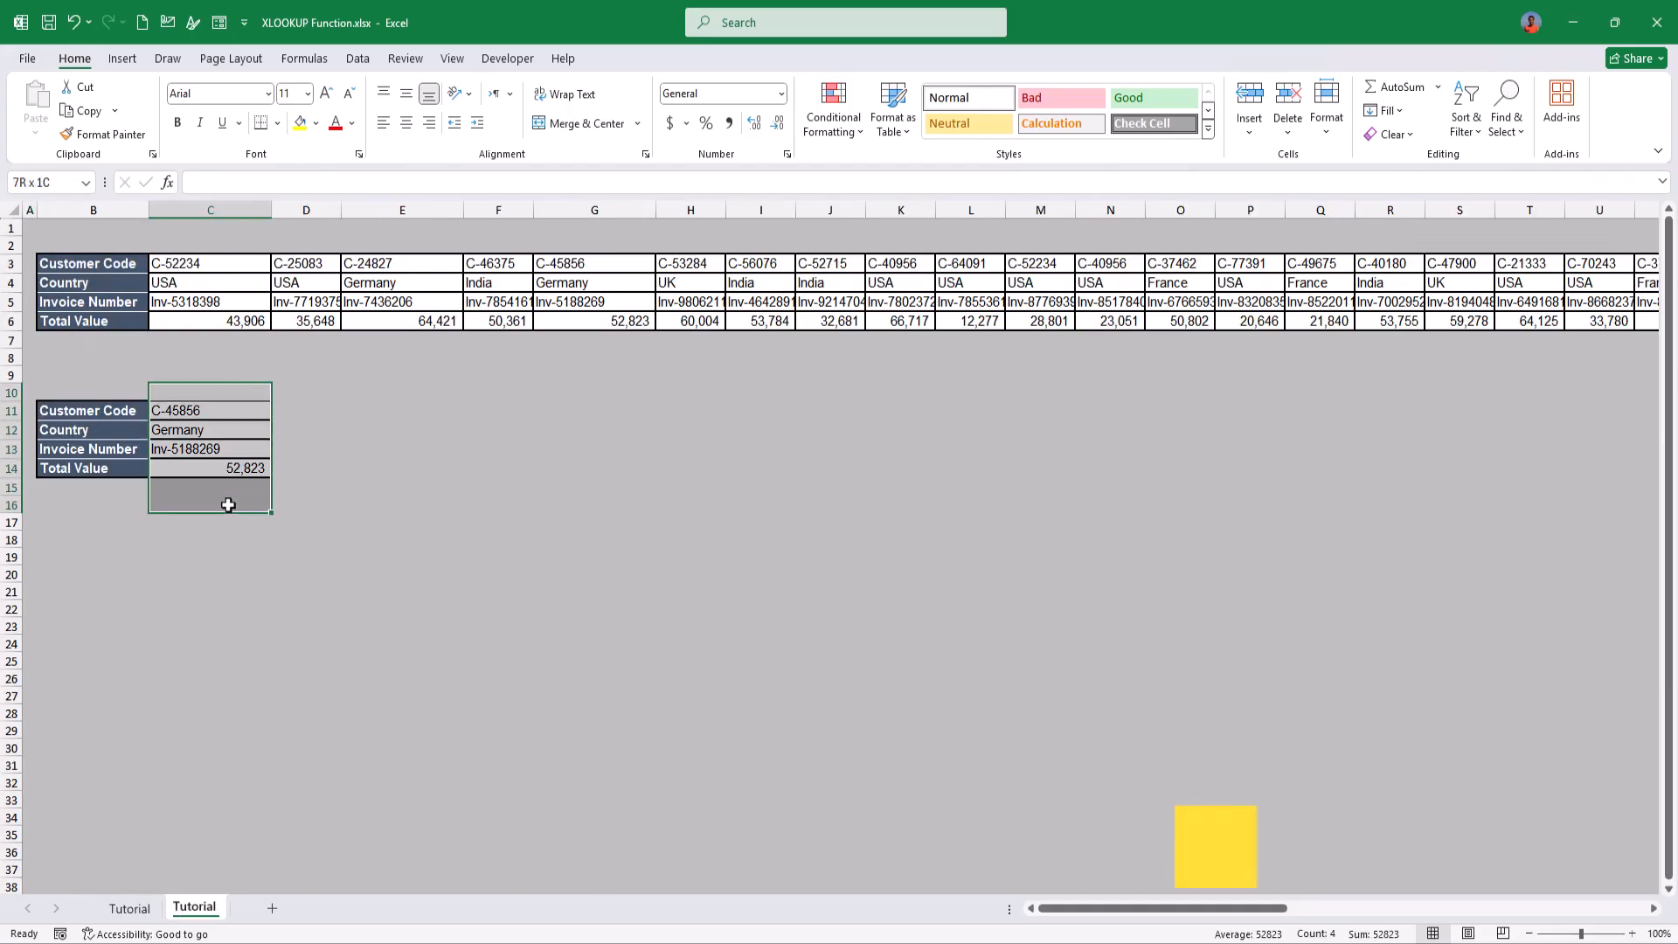
pyautogui.click(511, 537)
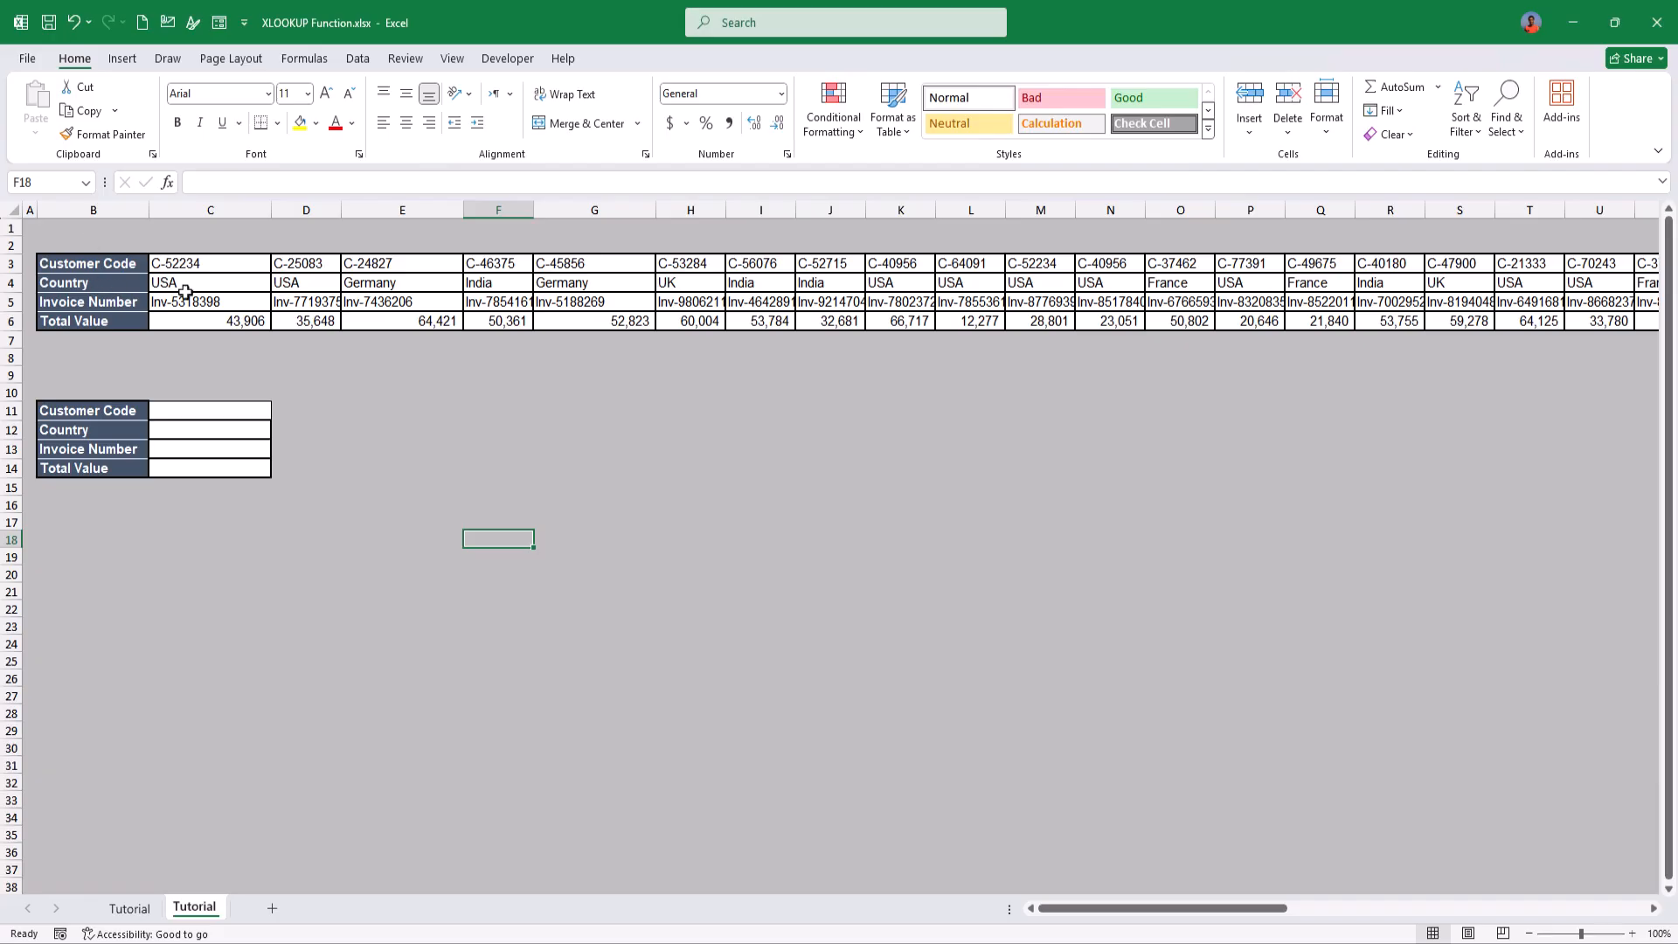
# Choose the customer code shown in G3 as the Customer Code in C11
pyautogui.click(194, 408)
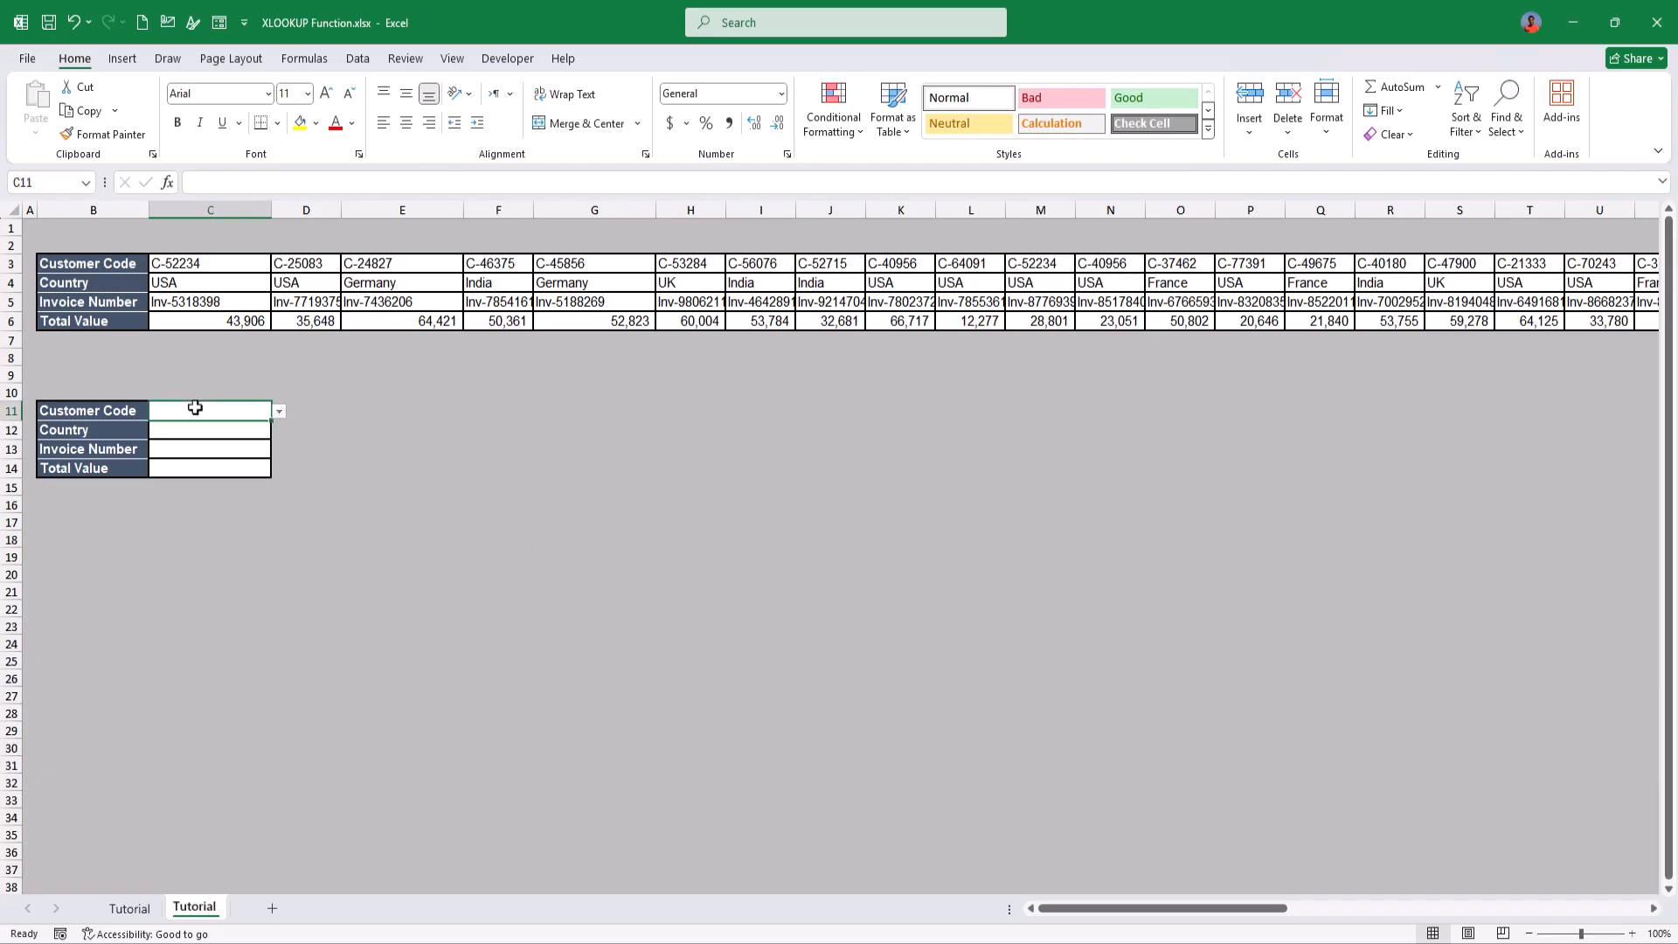
pyautogui.click(279, 415)
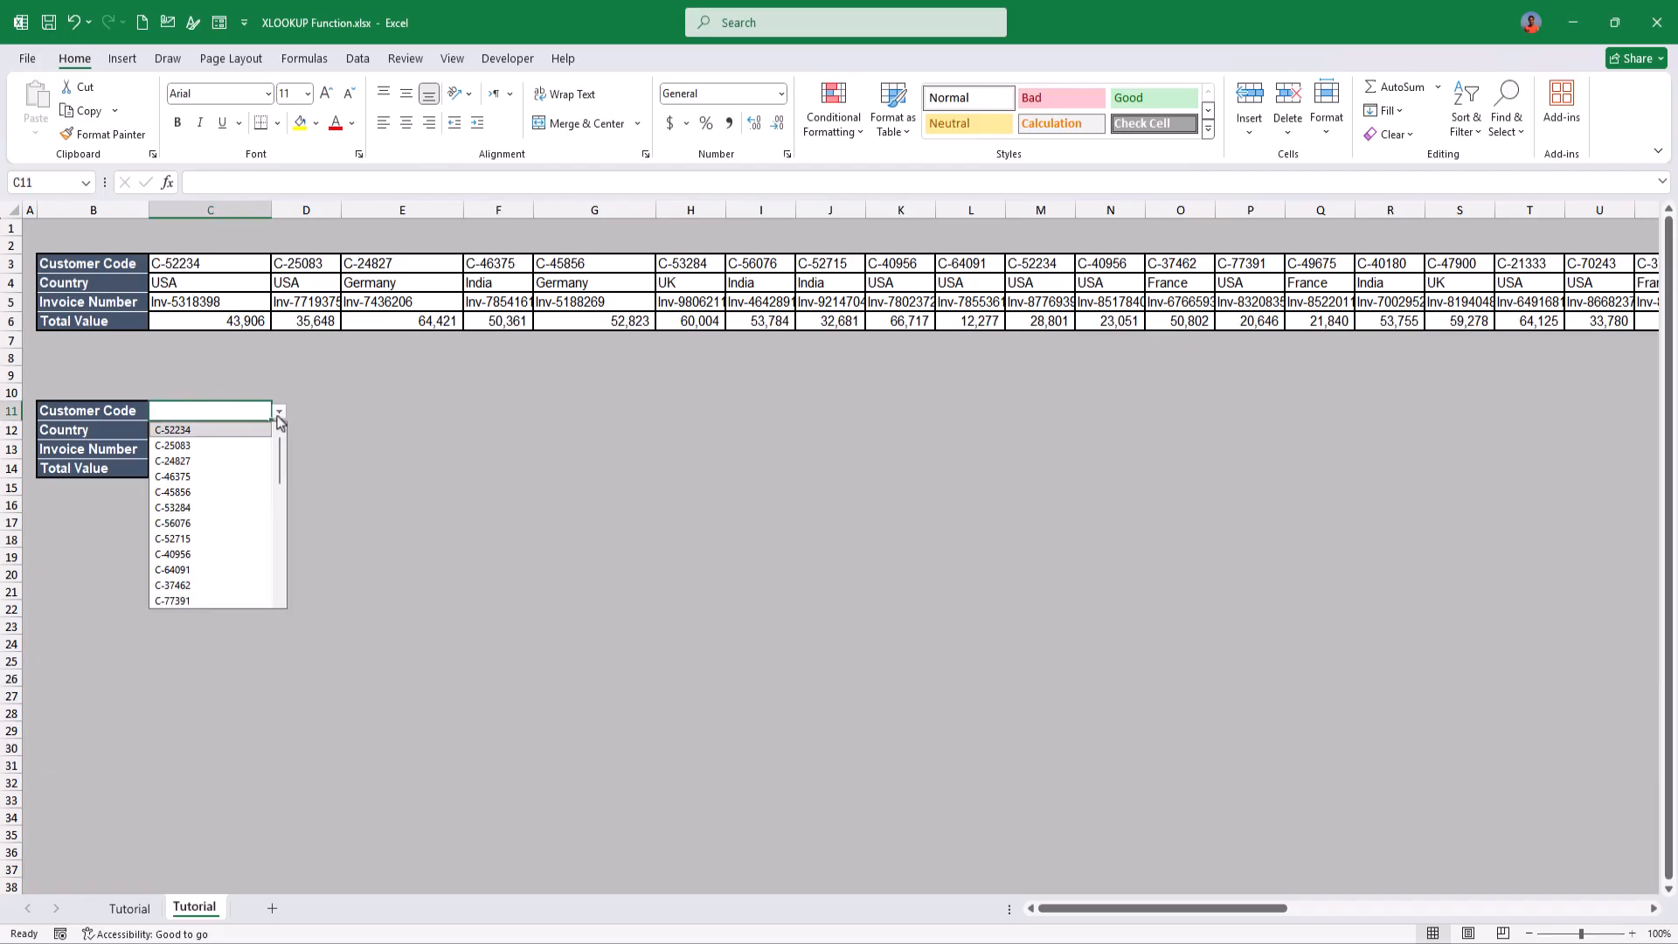
pyautogui.click(245, 495)
# Start an XLOOKUP formula in the Country cell C12 with the absolute reference $C$11 as the lookup value
pyautogui.click(176, 430)
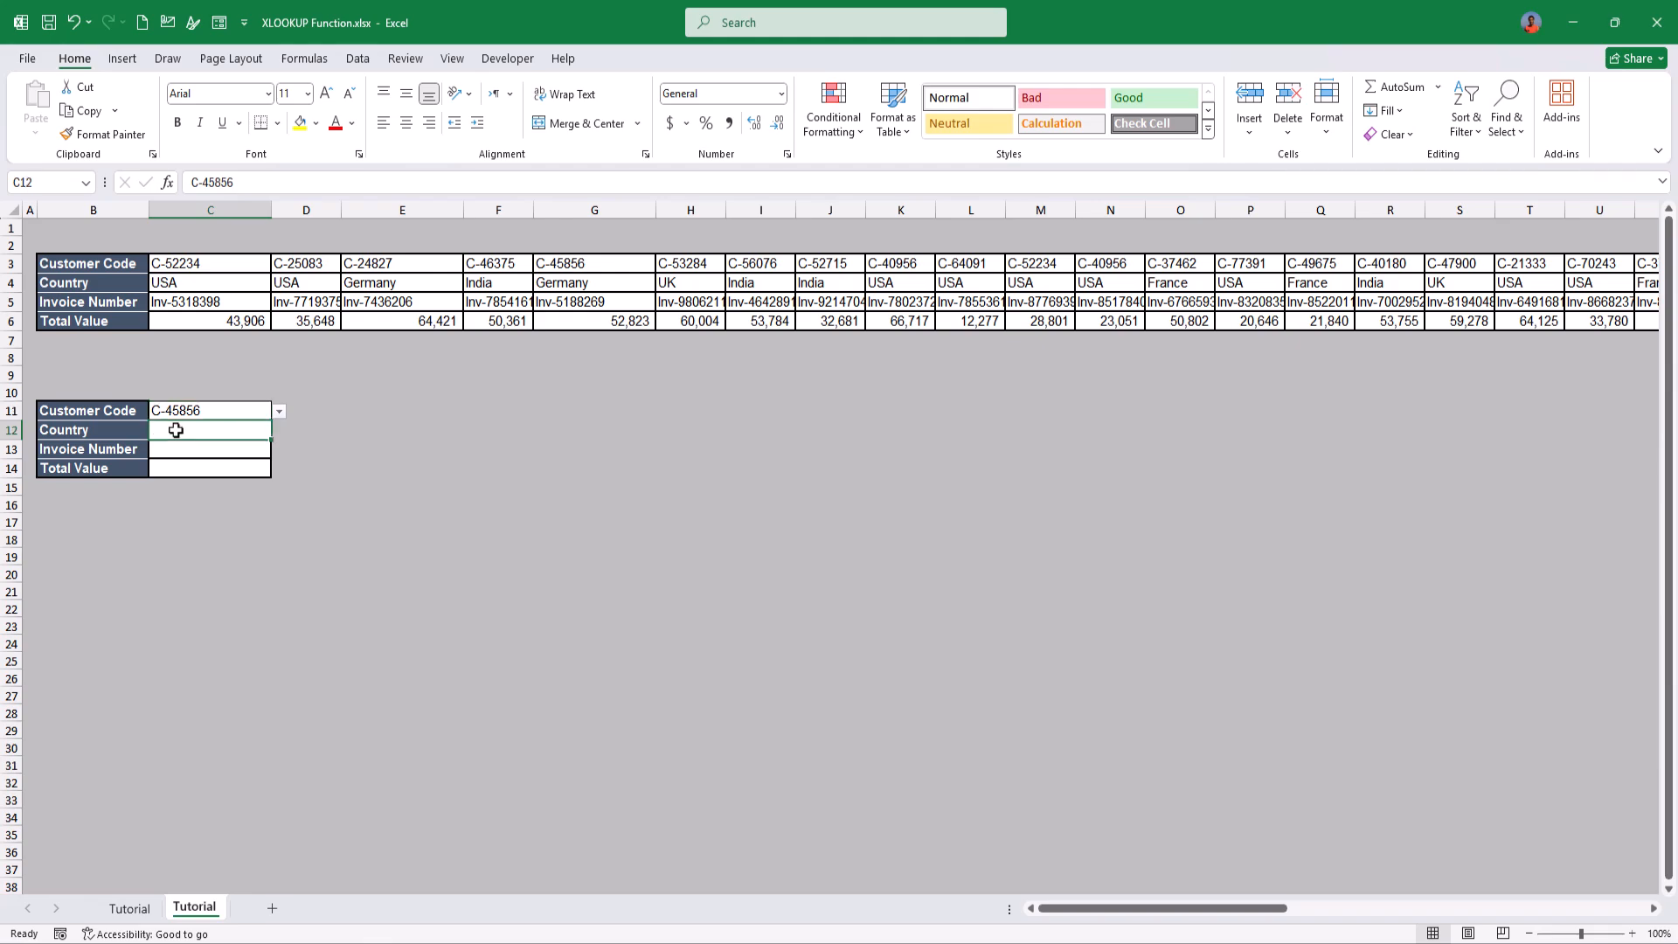
pyautogui.write('=x')
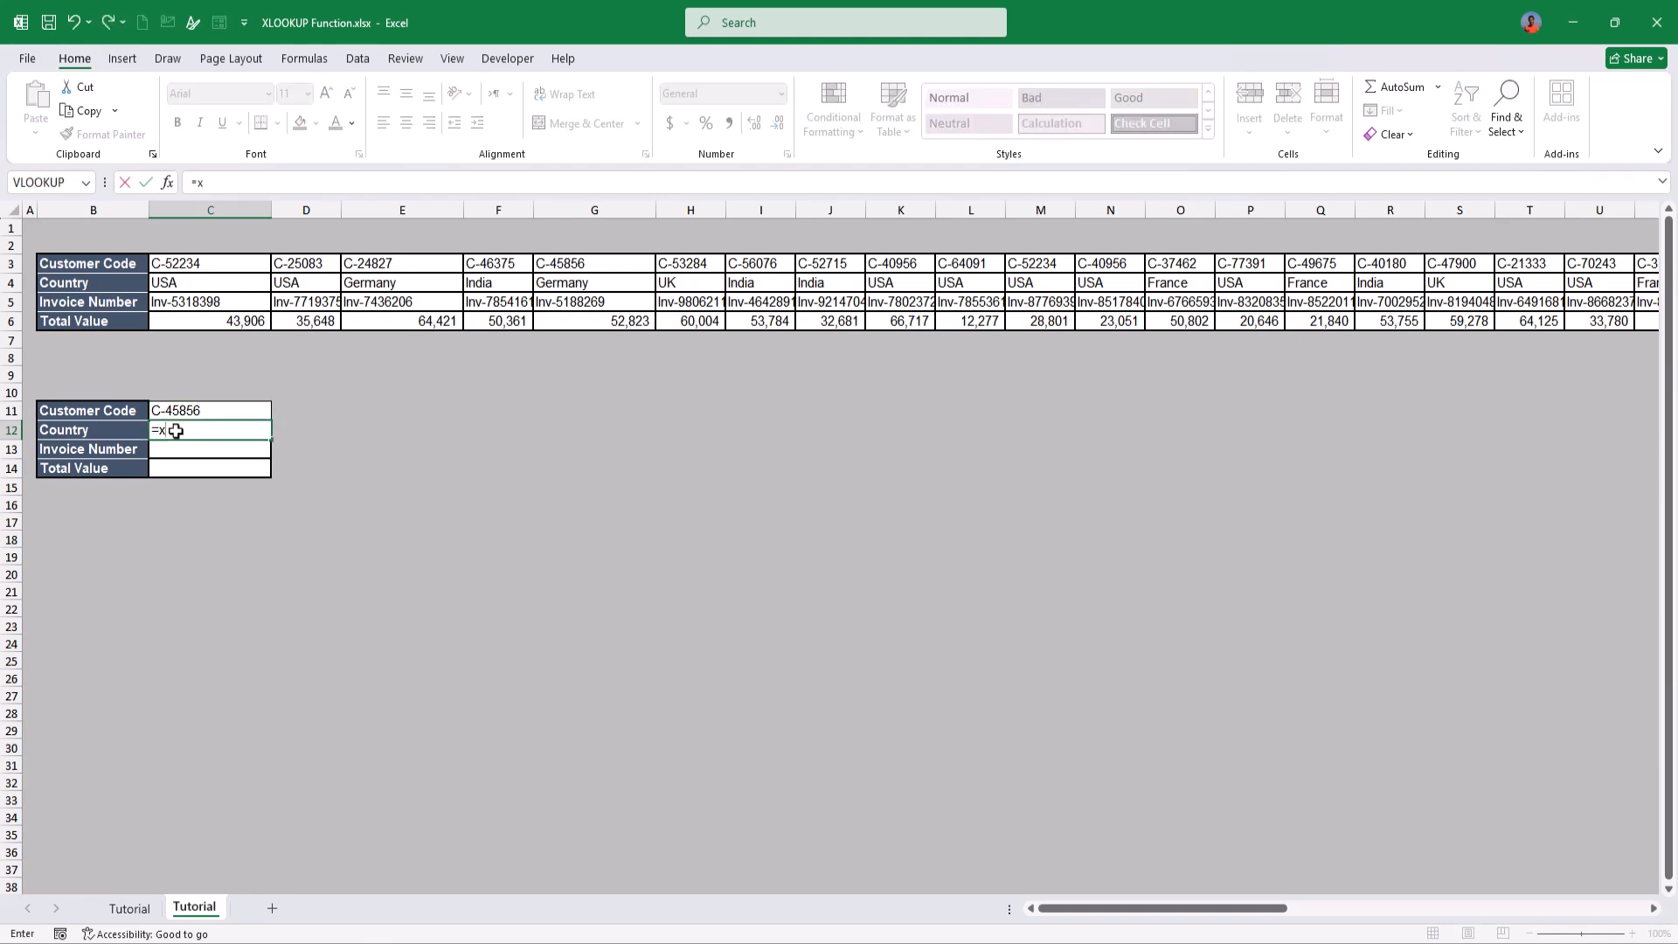
pyautogui.write('l')
pyautogui.press('Tab')
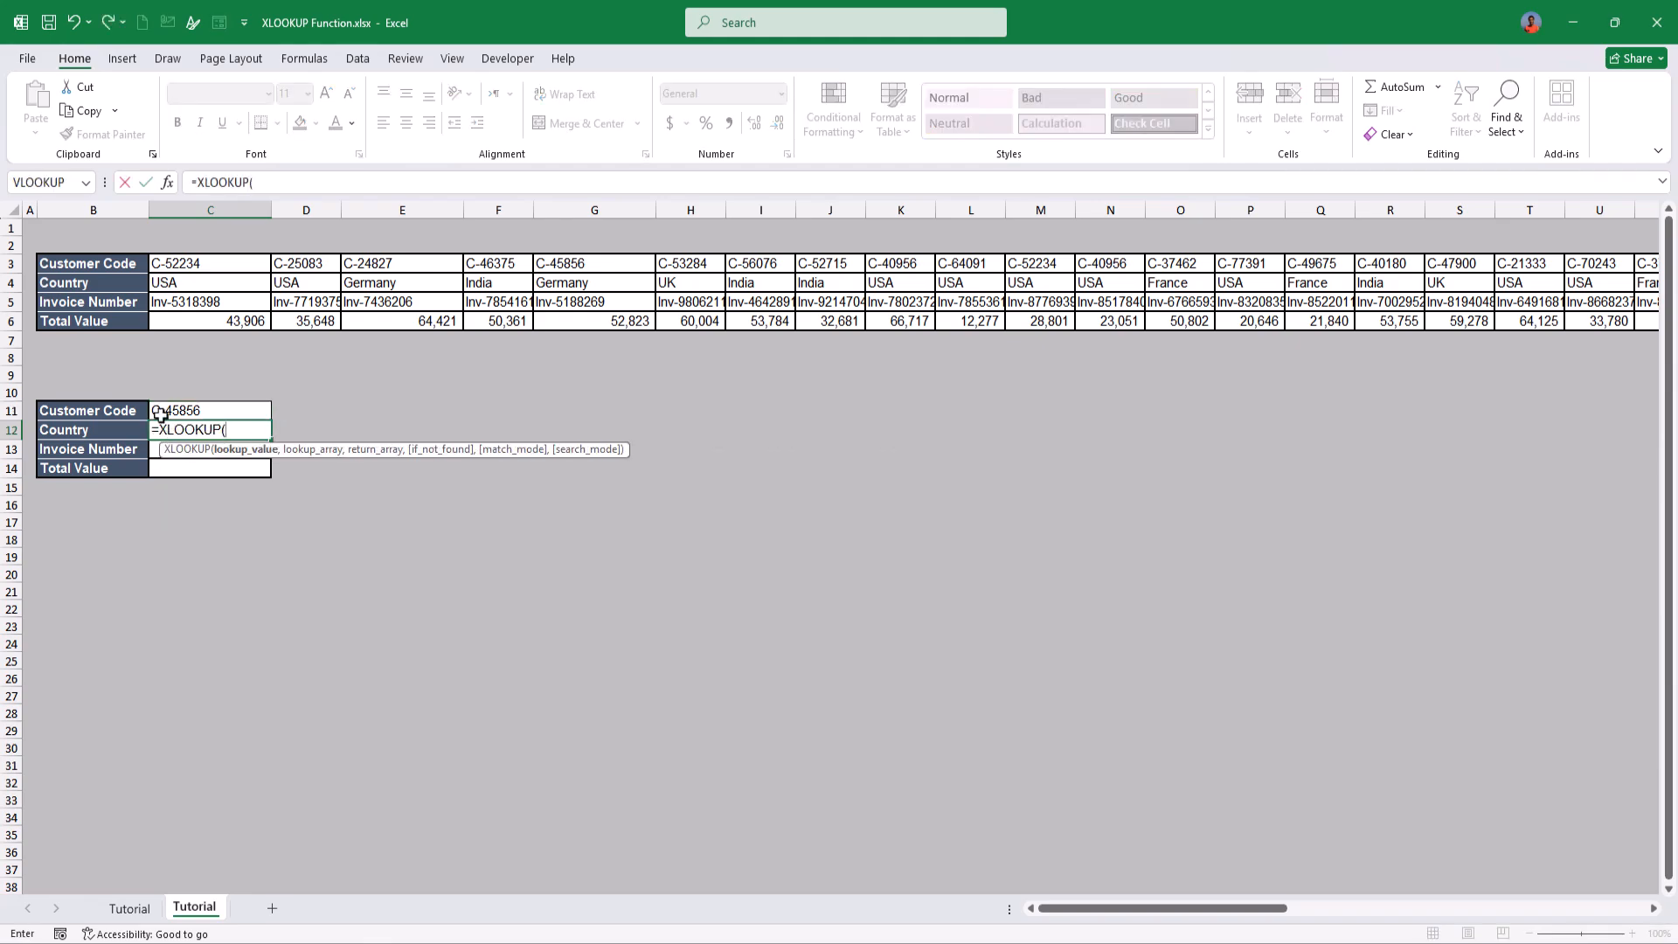
pyautogui.click(160, 414)
pyautogui.press('F4')
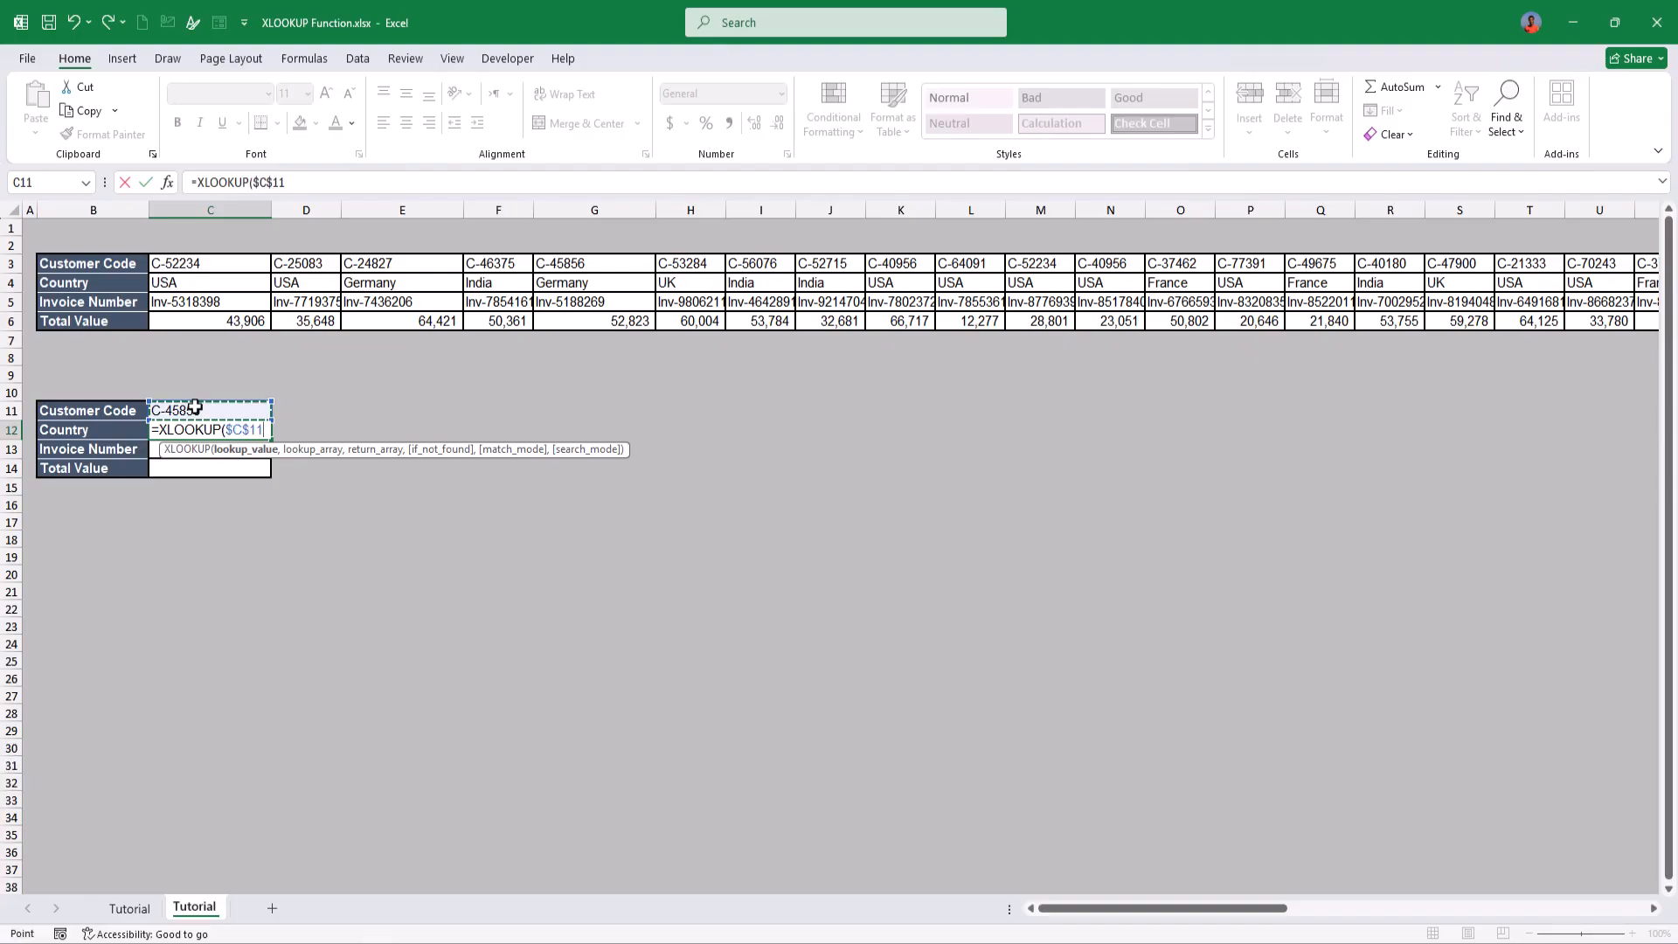
pyautogui.write(',')
# Set the lookup array of C12's XLOOKUP to the Customer Code row as the absolute range $B$3:$AW$3
pyautogui.click(102, 265)
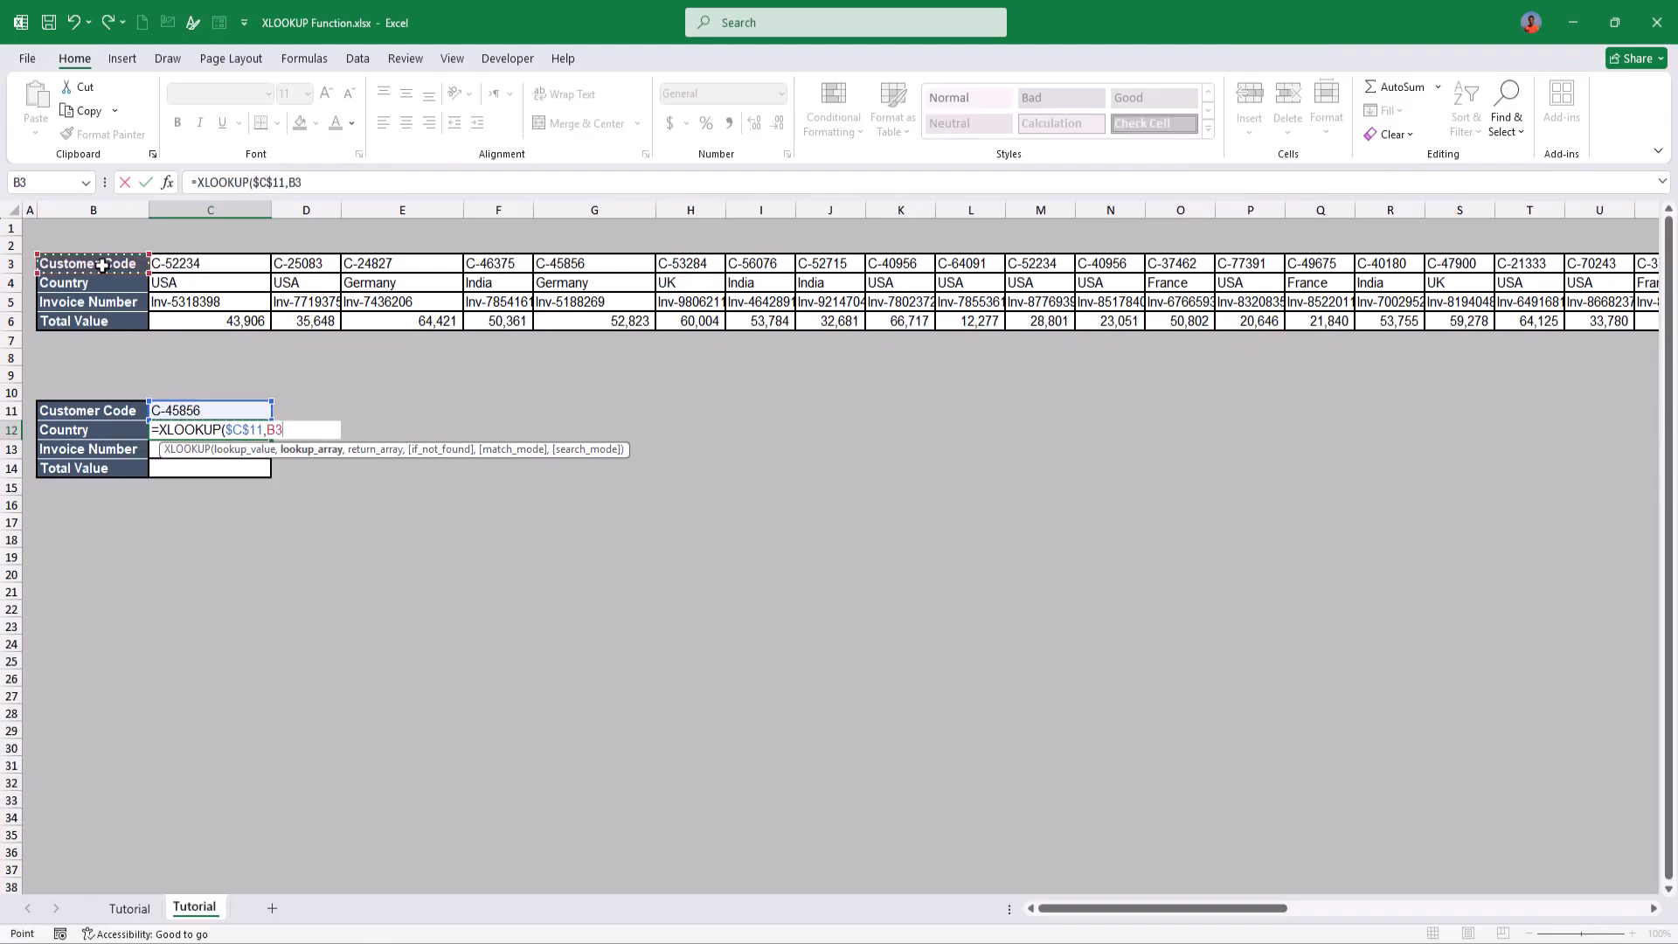
pyautogui.hotkey('ctrl', 'shift', 'Right')
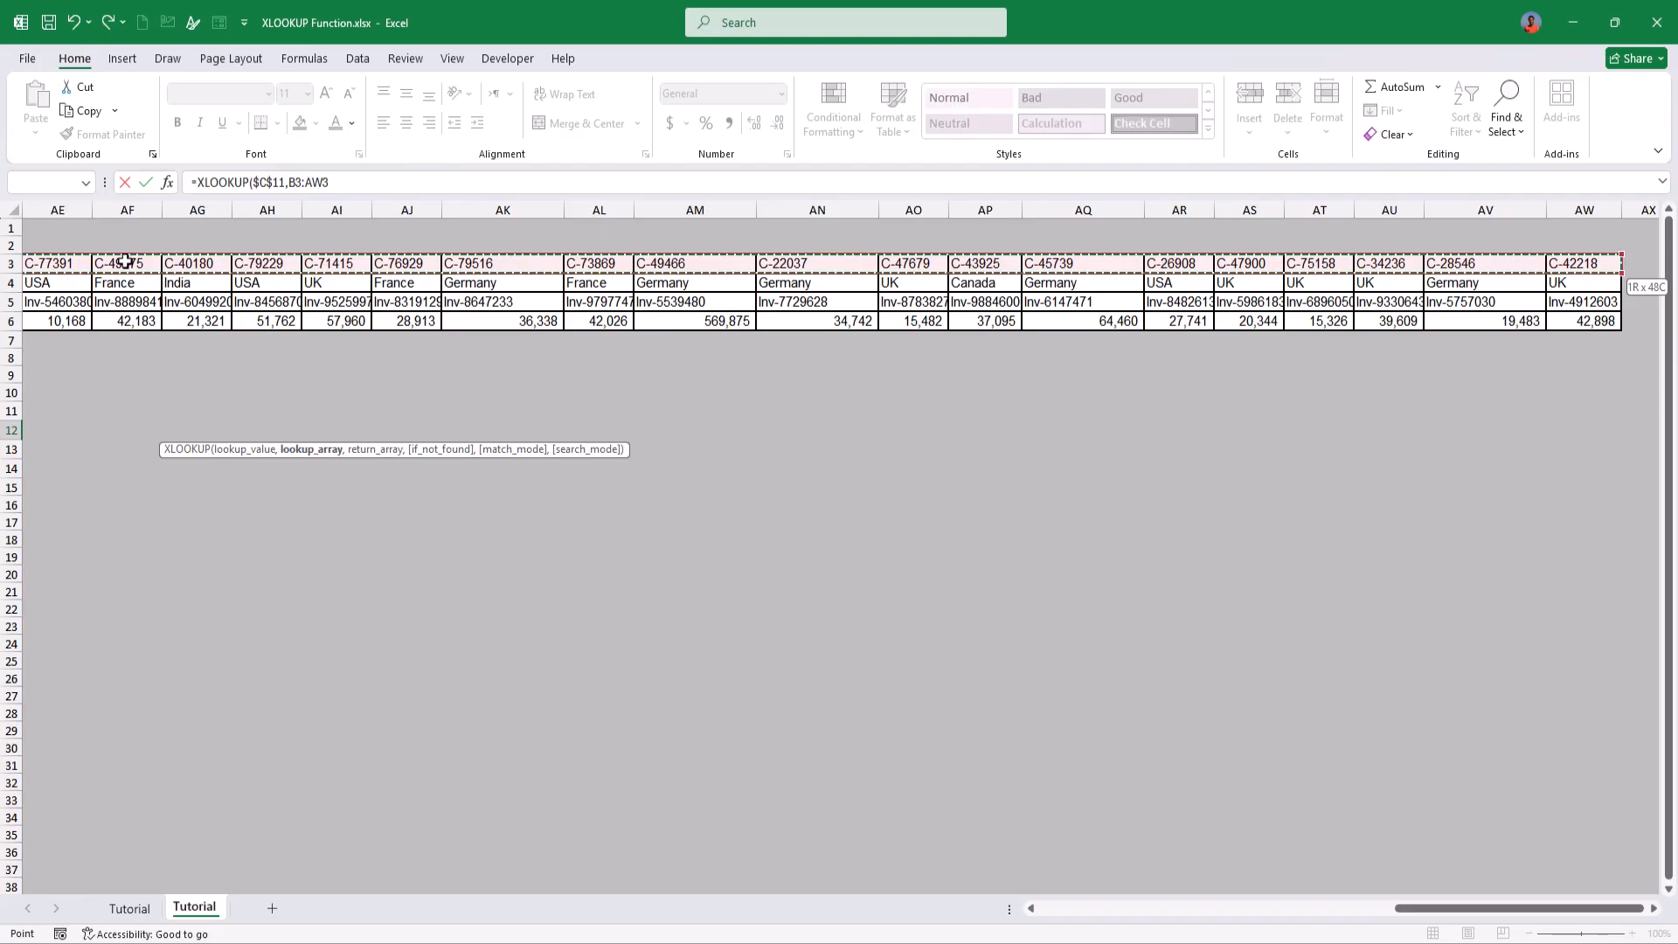
pyautogui.press('F4')
pyautogui.write(',')
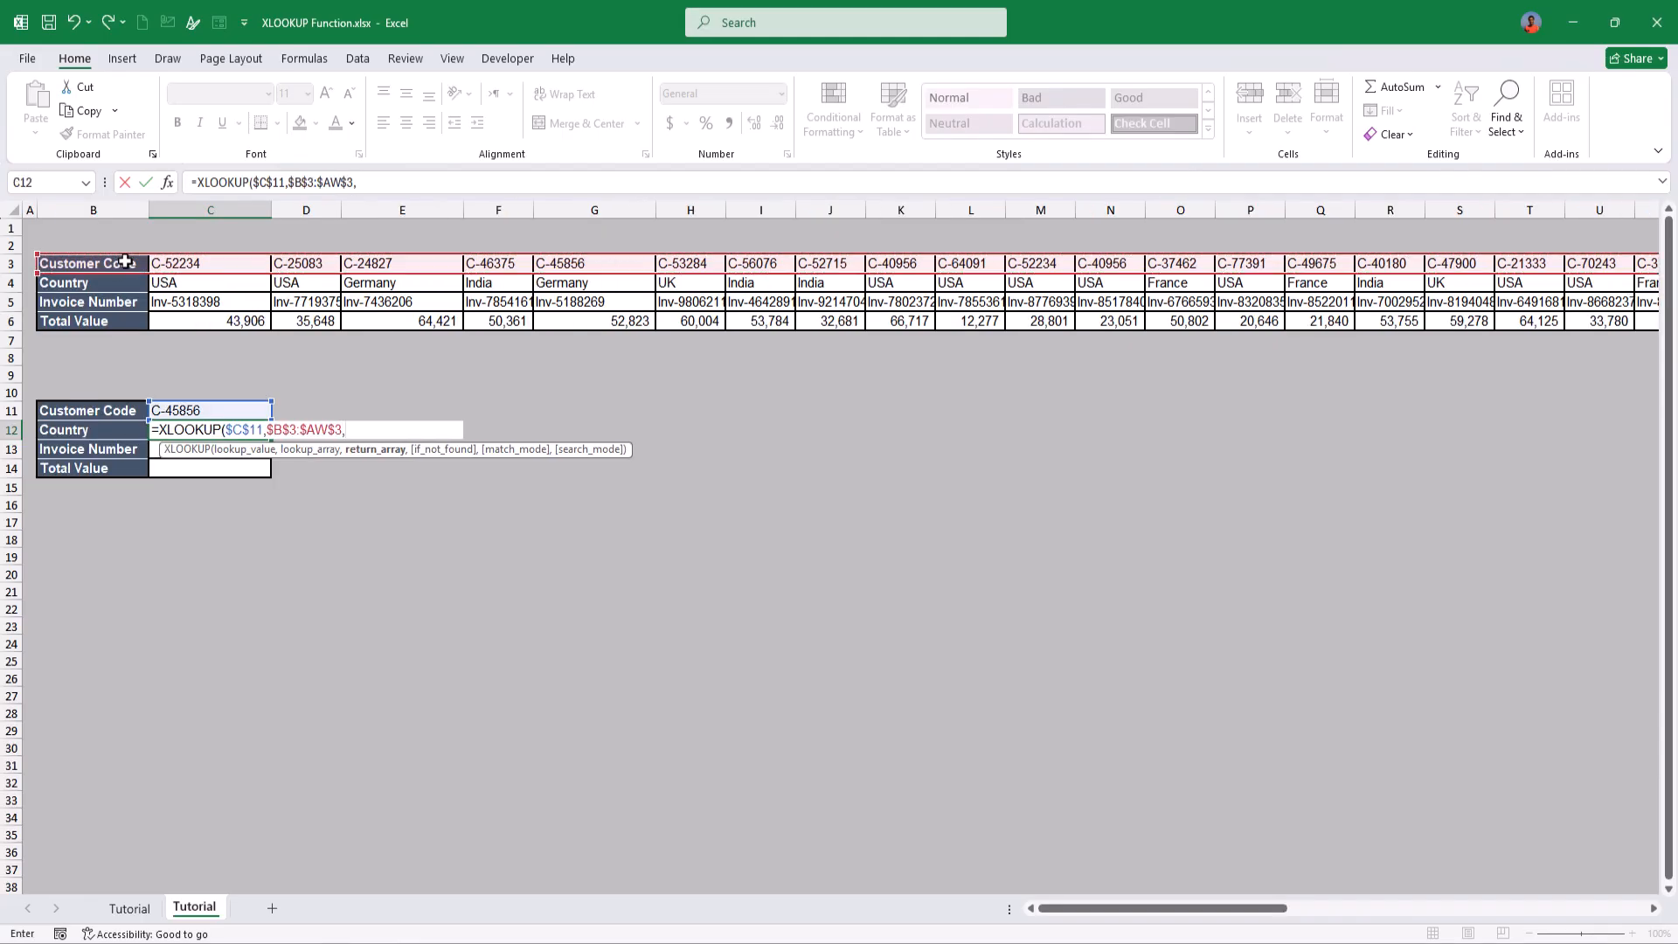
# Complete C12's XLOOKUP with the relative range B4:AW4 as the return array and fill the formula down through C14
pyautogui.click(105, 287)
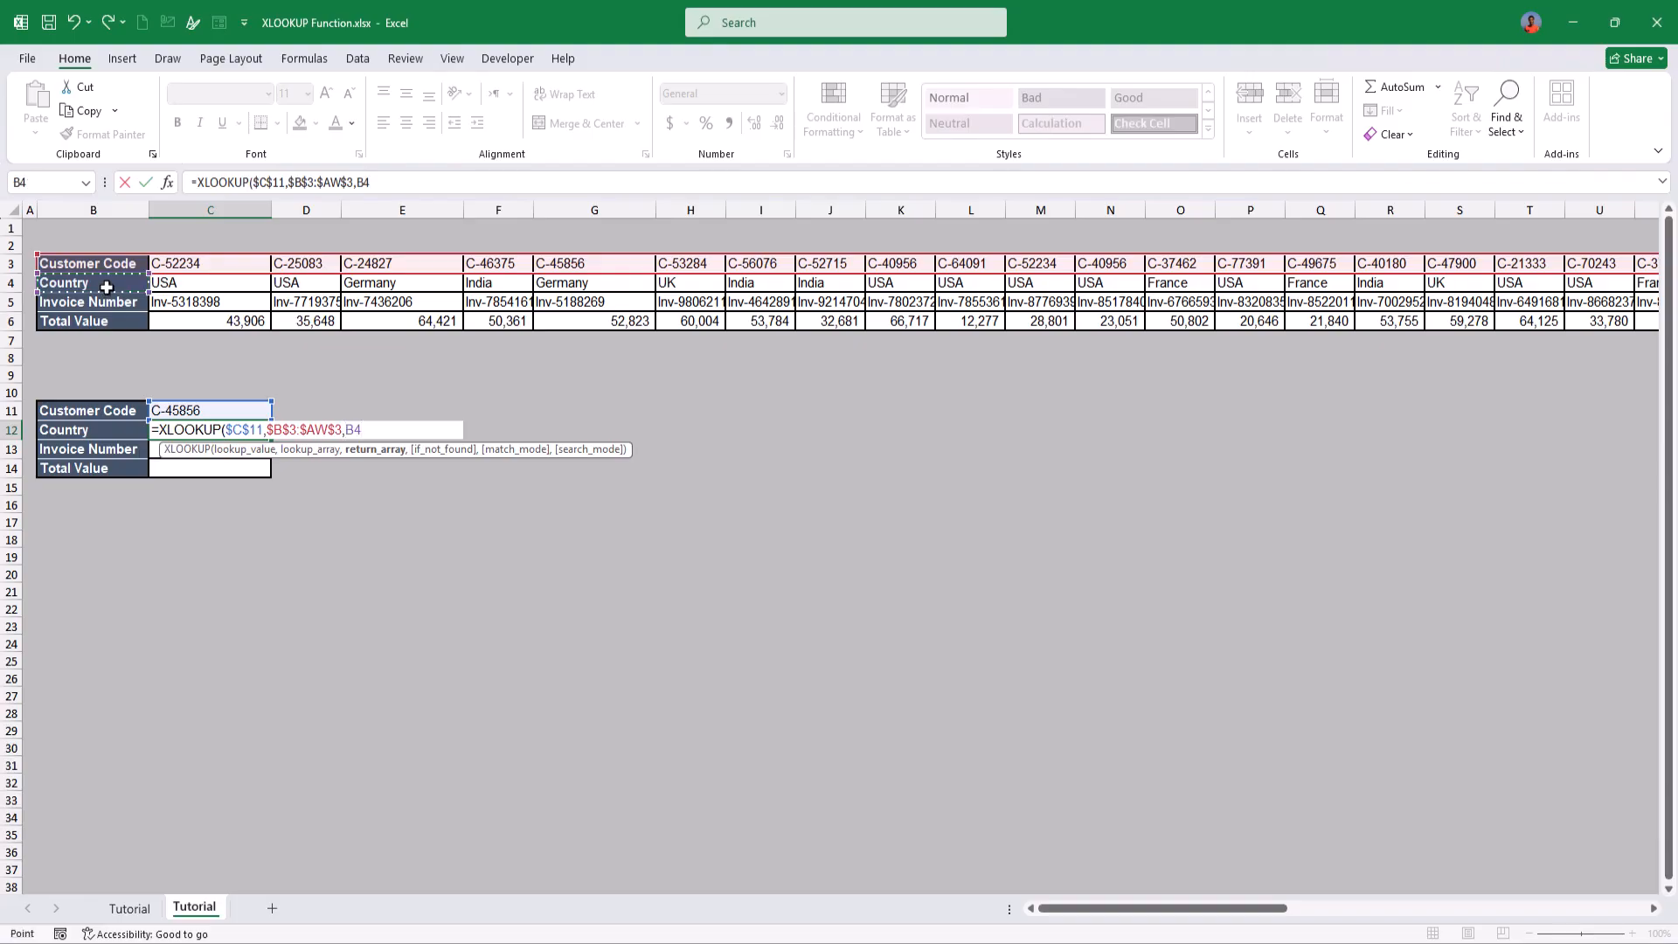
pyautogui.hotkey('ctrl', 'shift', 'Right')
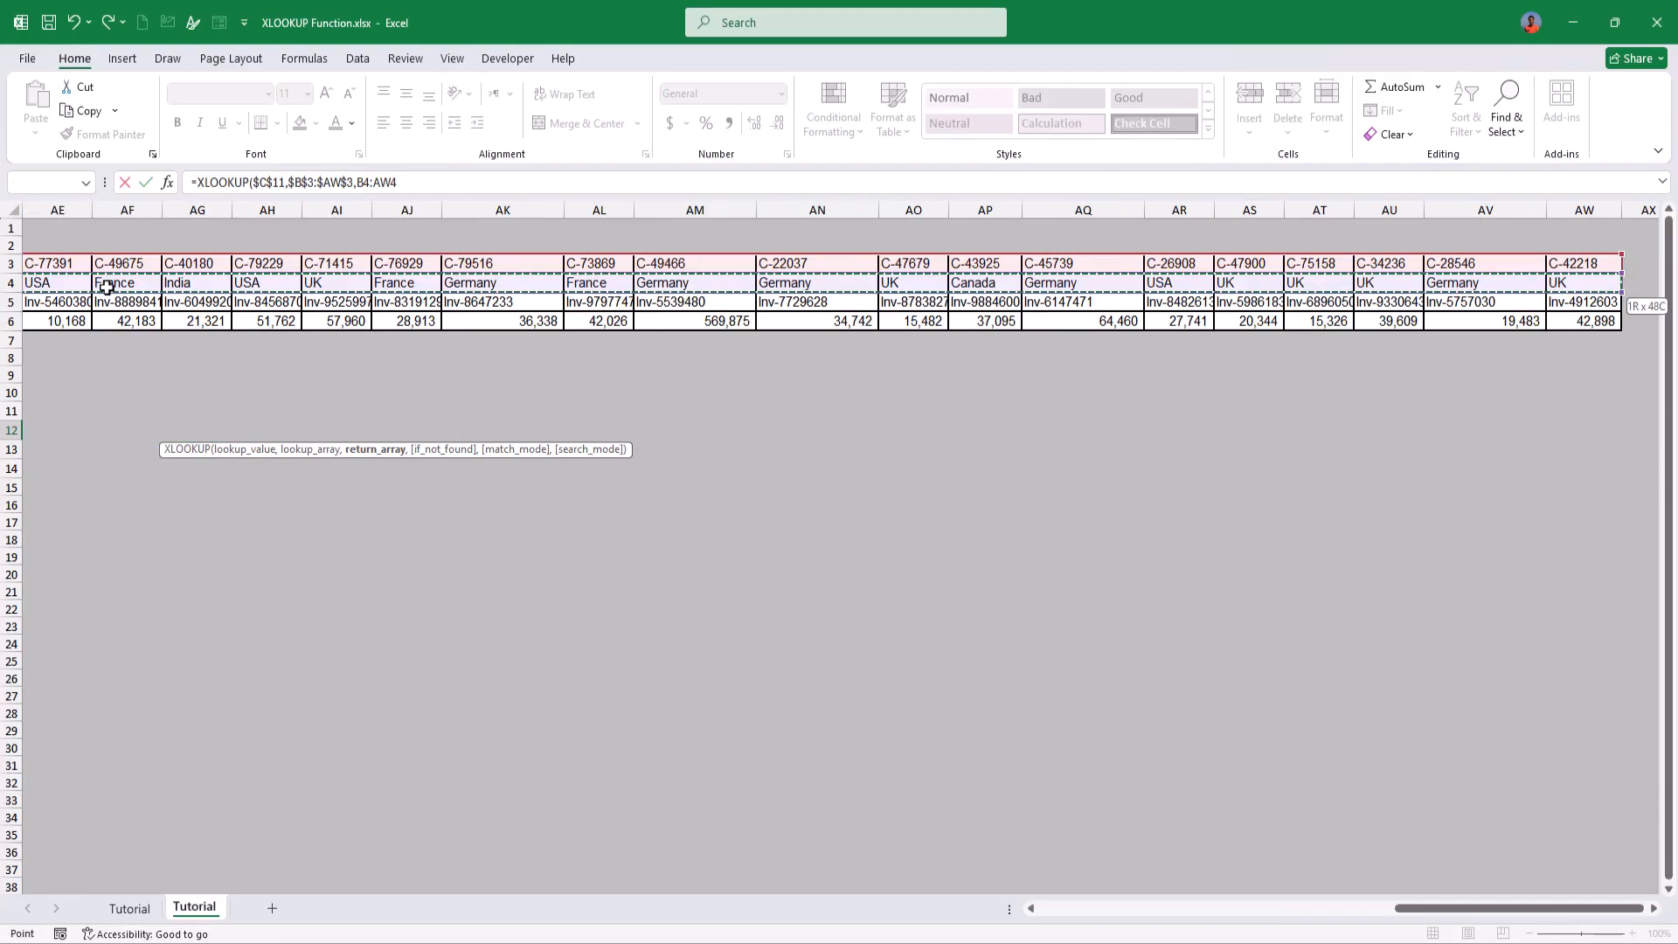
pyautogui.write(')')
pyautogui.press('Return')
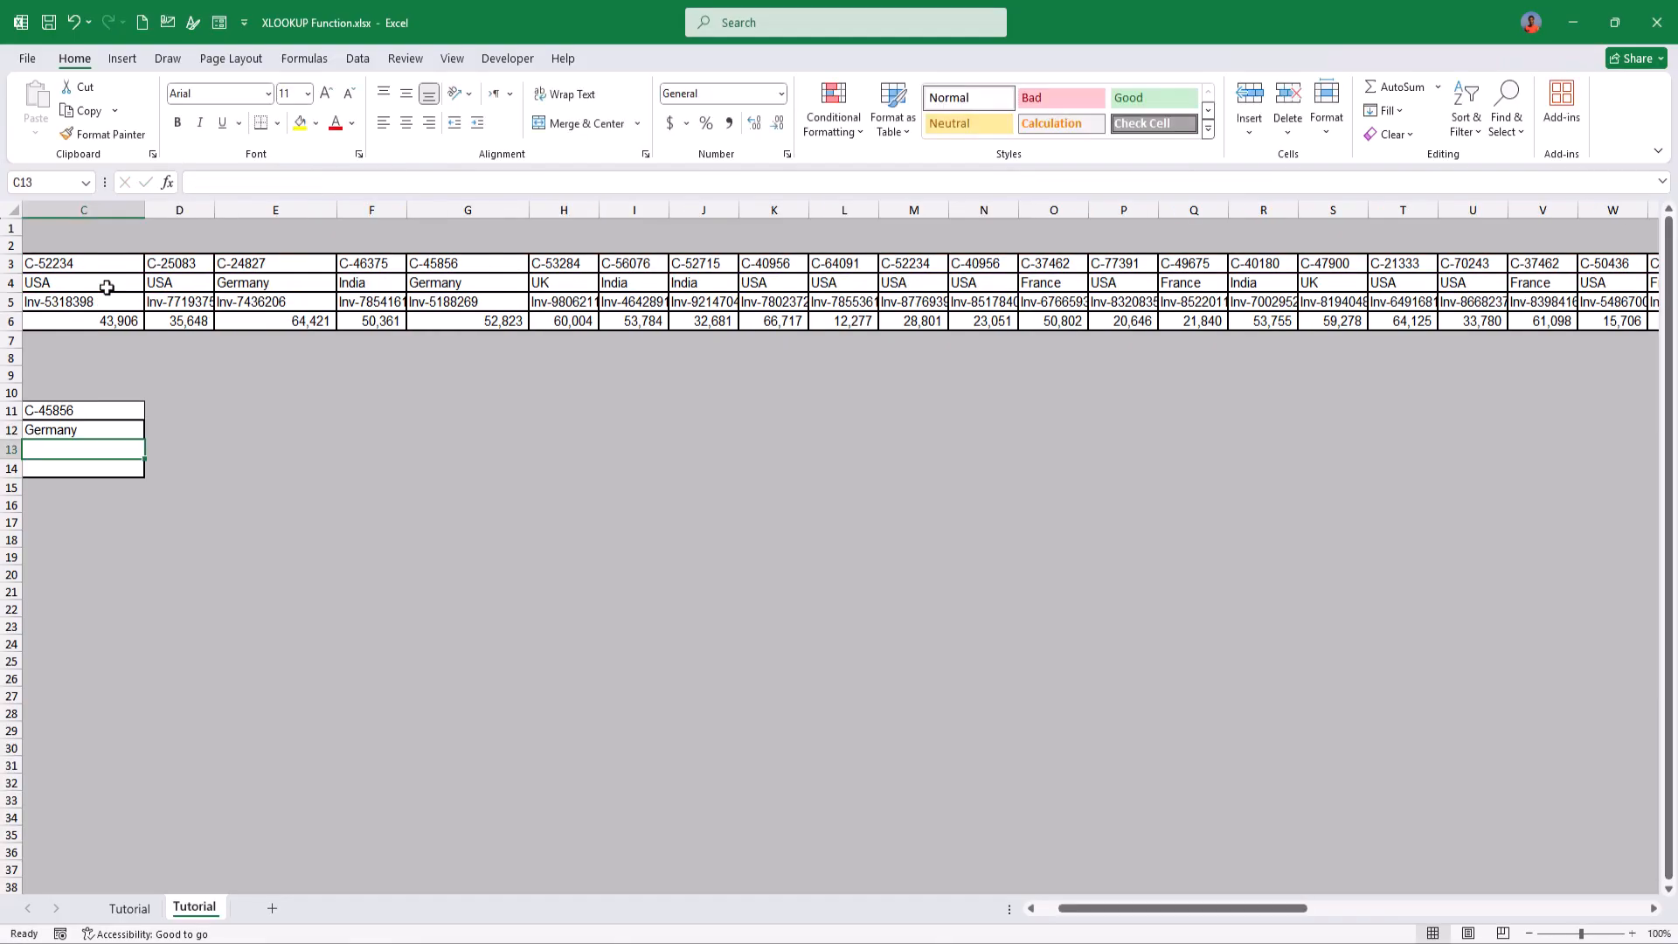
pyautogui.moveTo(61, 431); pyautogui.dragTo(265, 471)
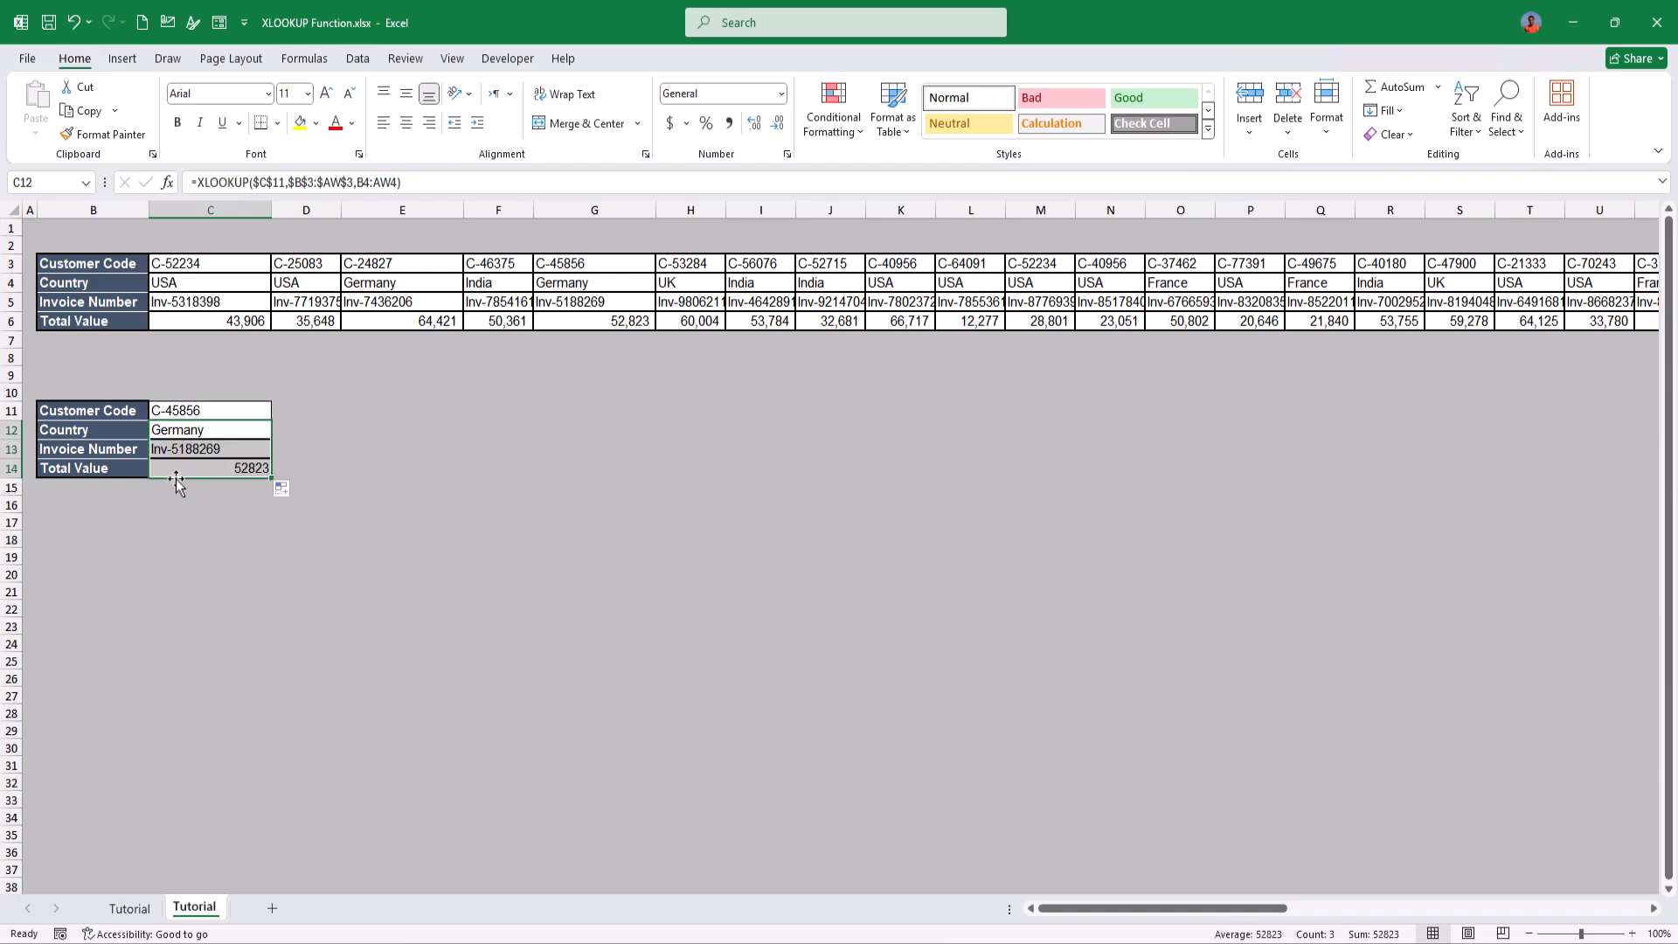
# Find C11's customer code in the horizontal data table and check the Country and Invoice Number beneath it
pyautogui.click(179, 407)
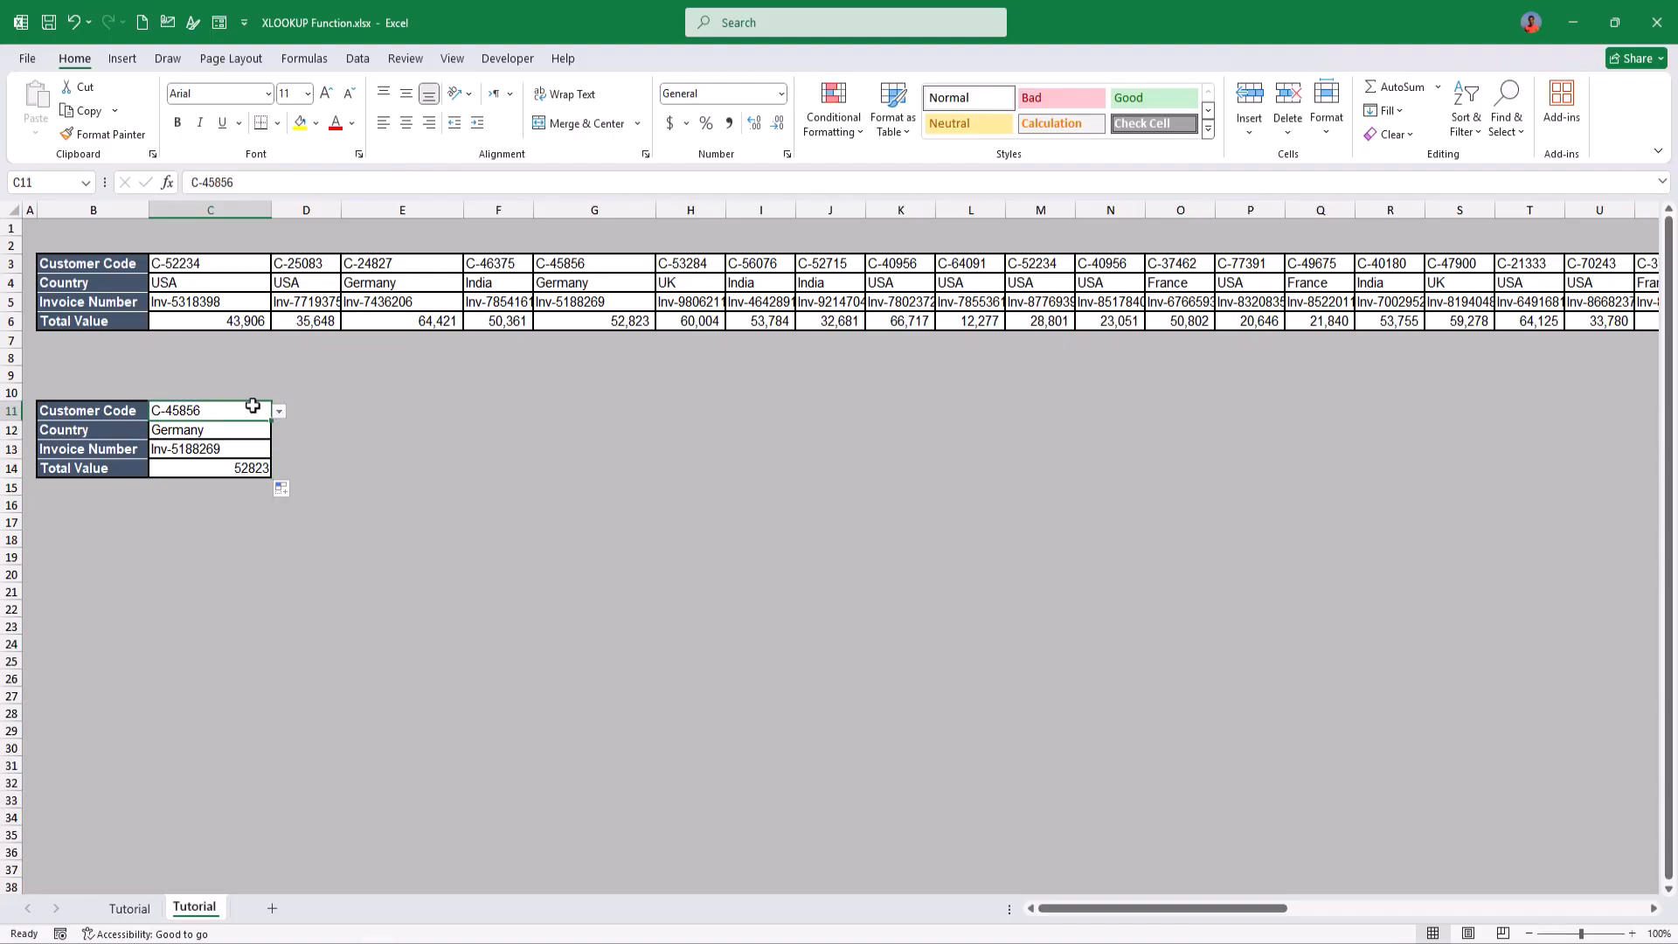
pyautogui.hotkey('ctrl', 'c')
pyautogui.click(109, 301)
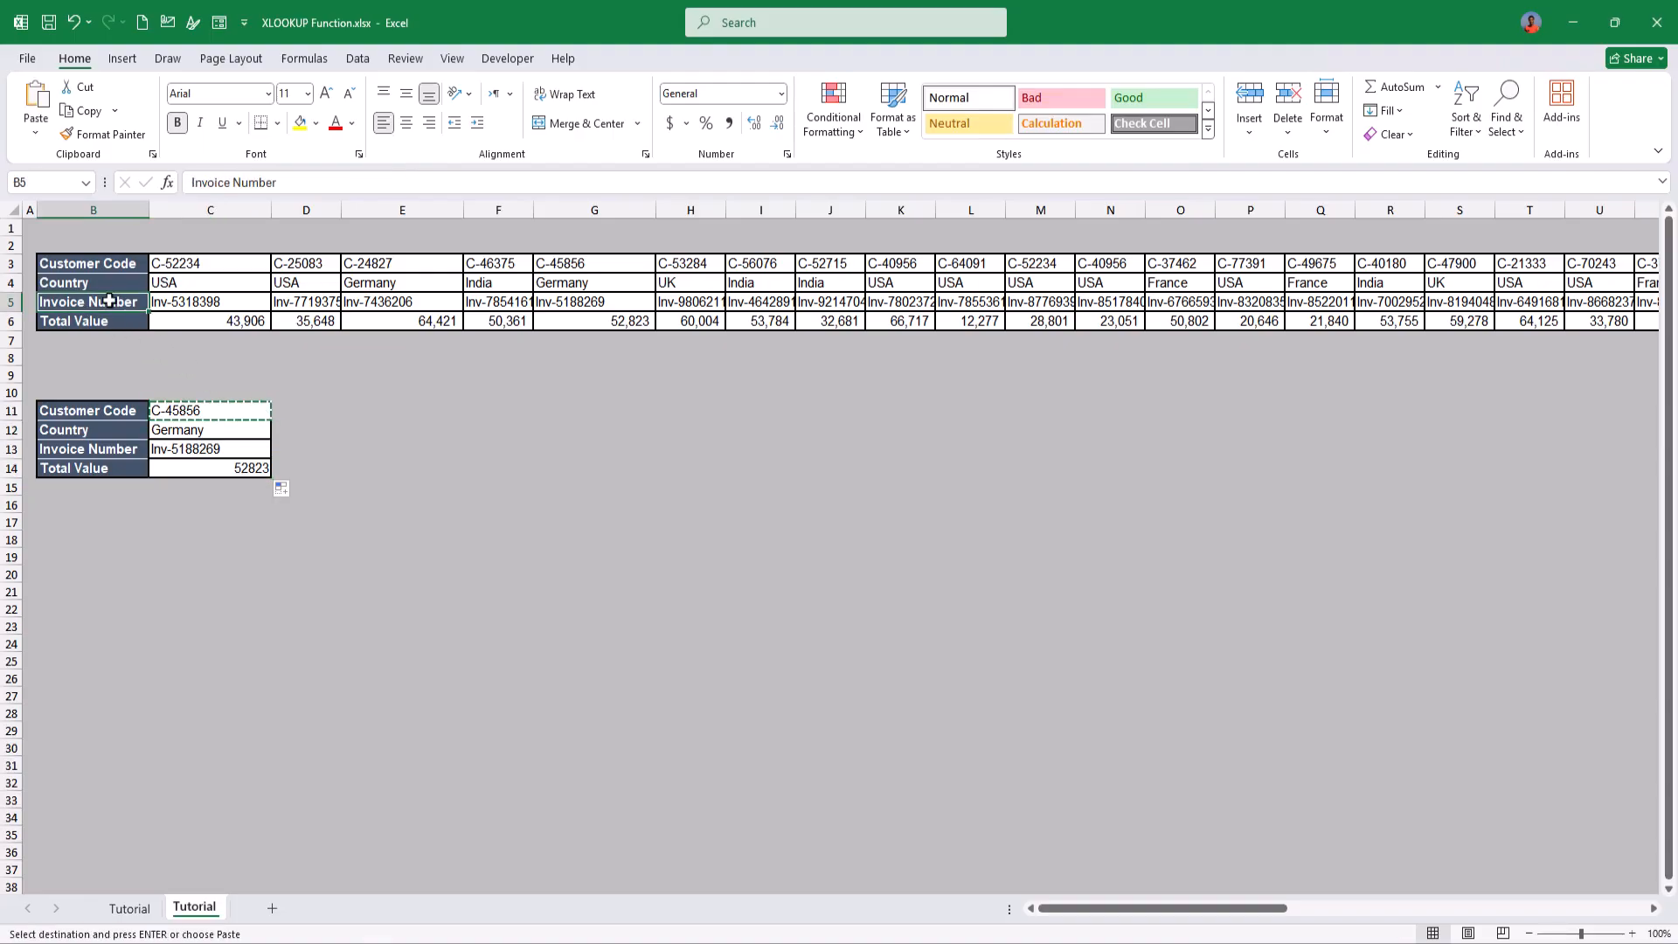
pyautogui.hotkey('ctrl', 'f')
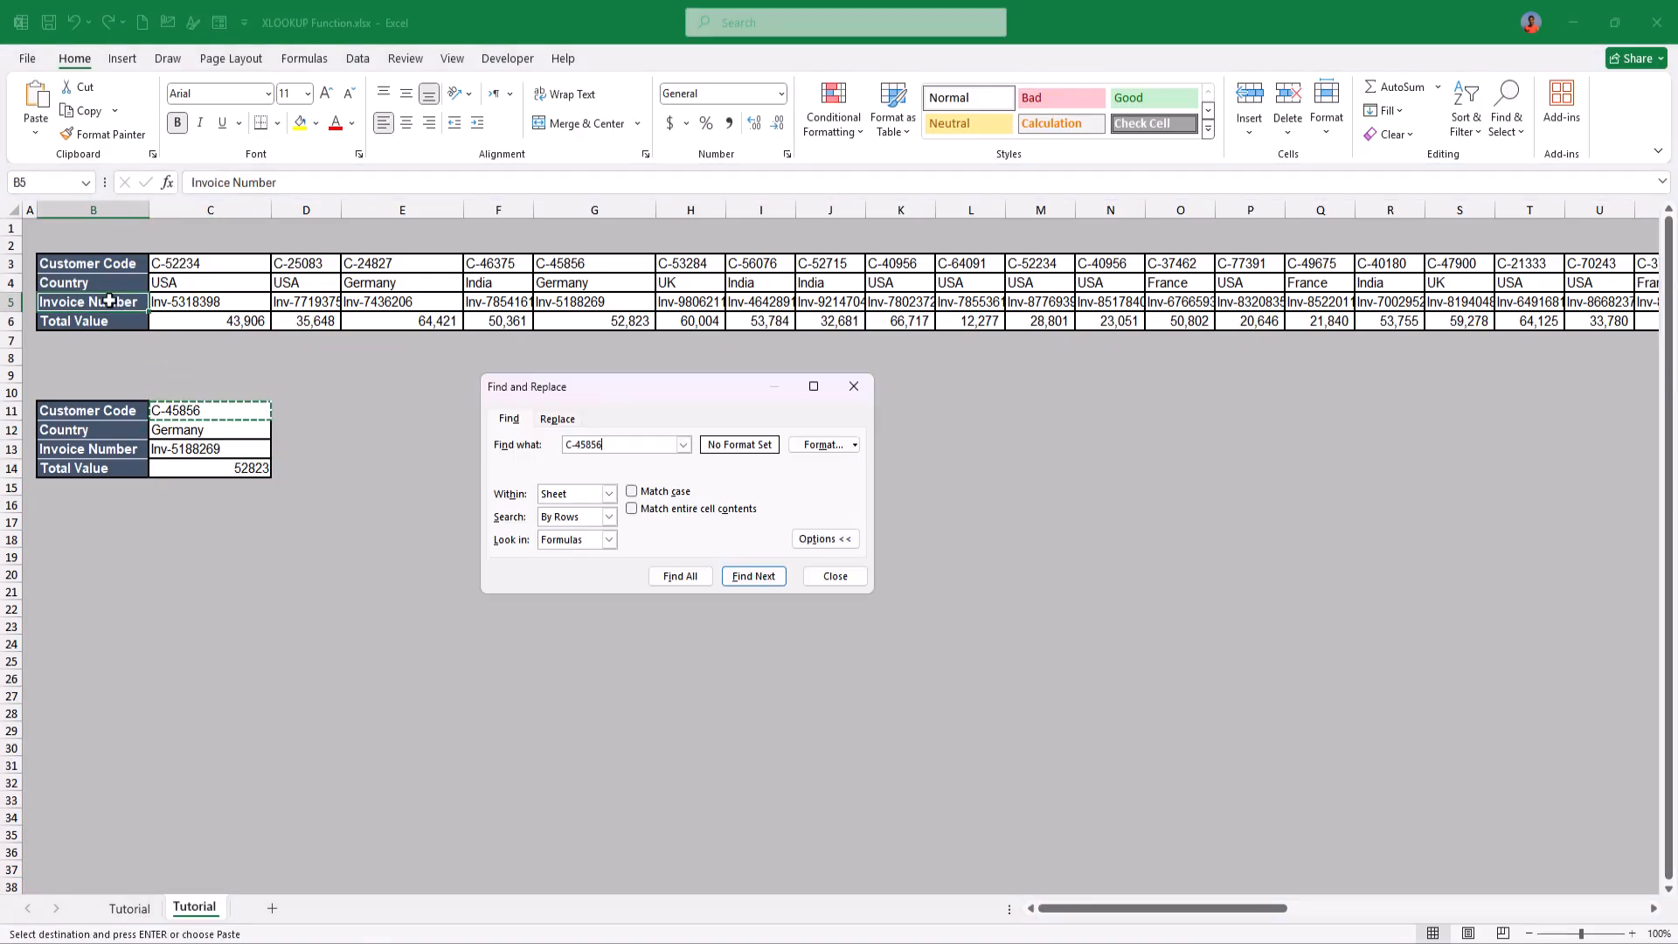
pyautogui.press('Return')
pyautogui.press('Return')
pyautogui.press('Escape')
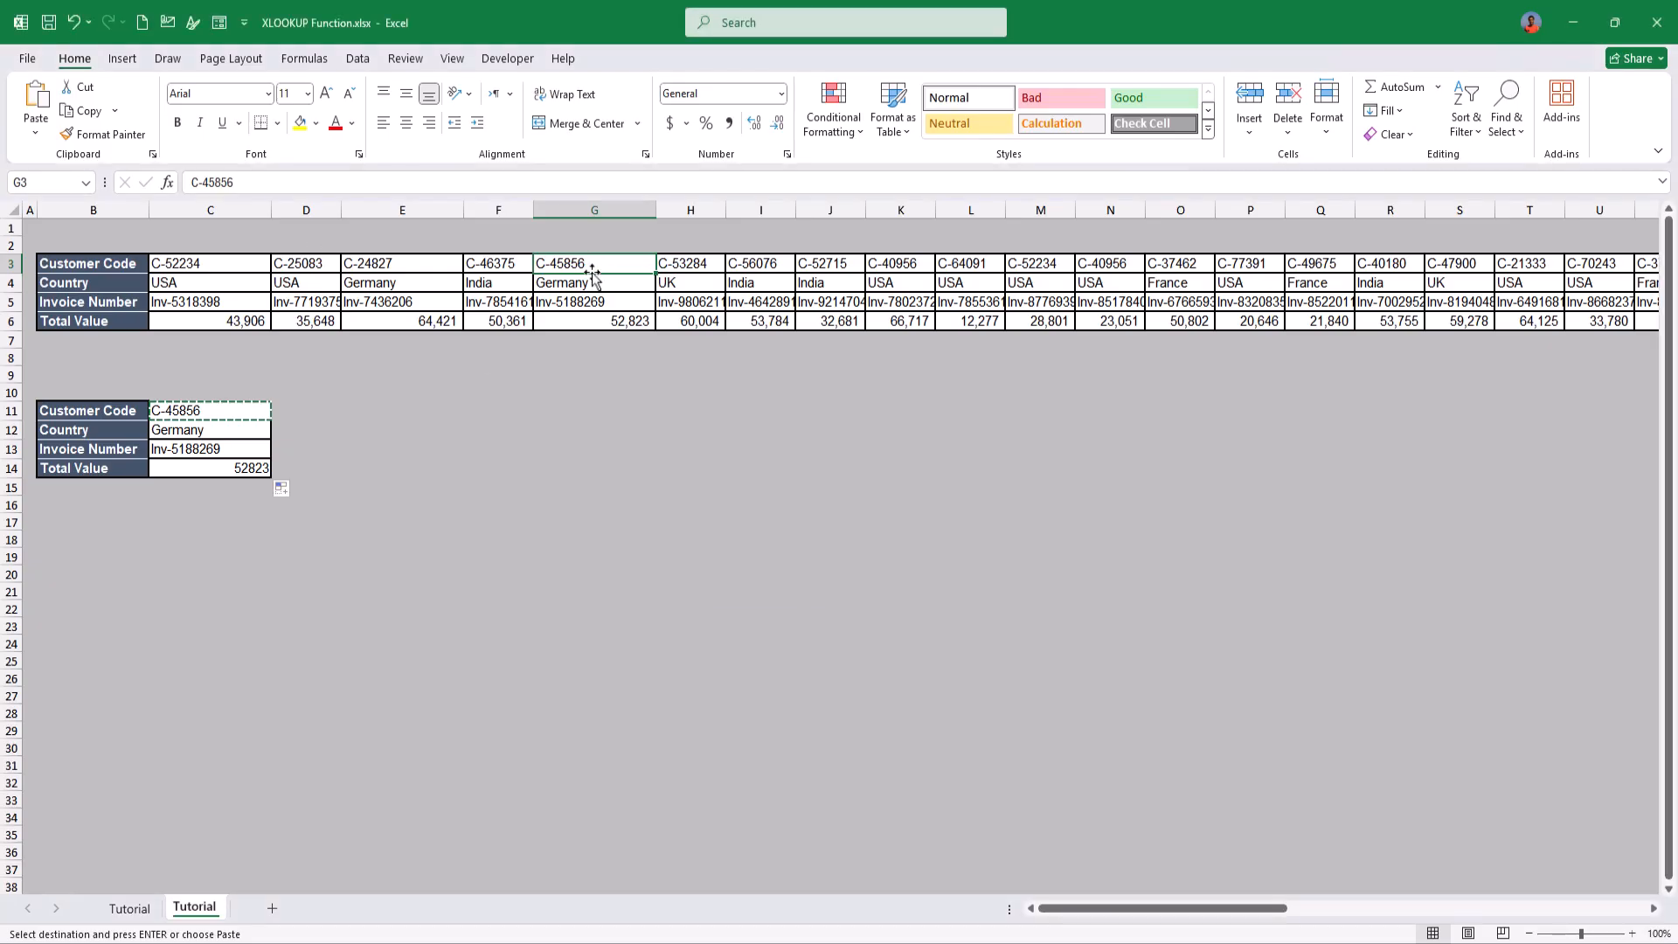
pyautogui.click(588, 281)
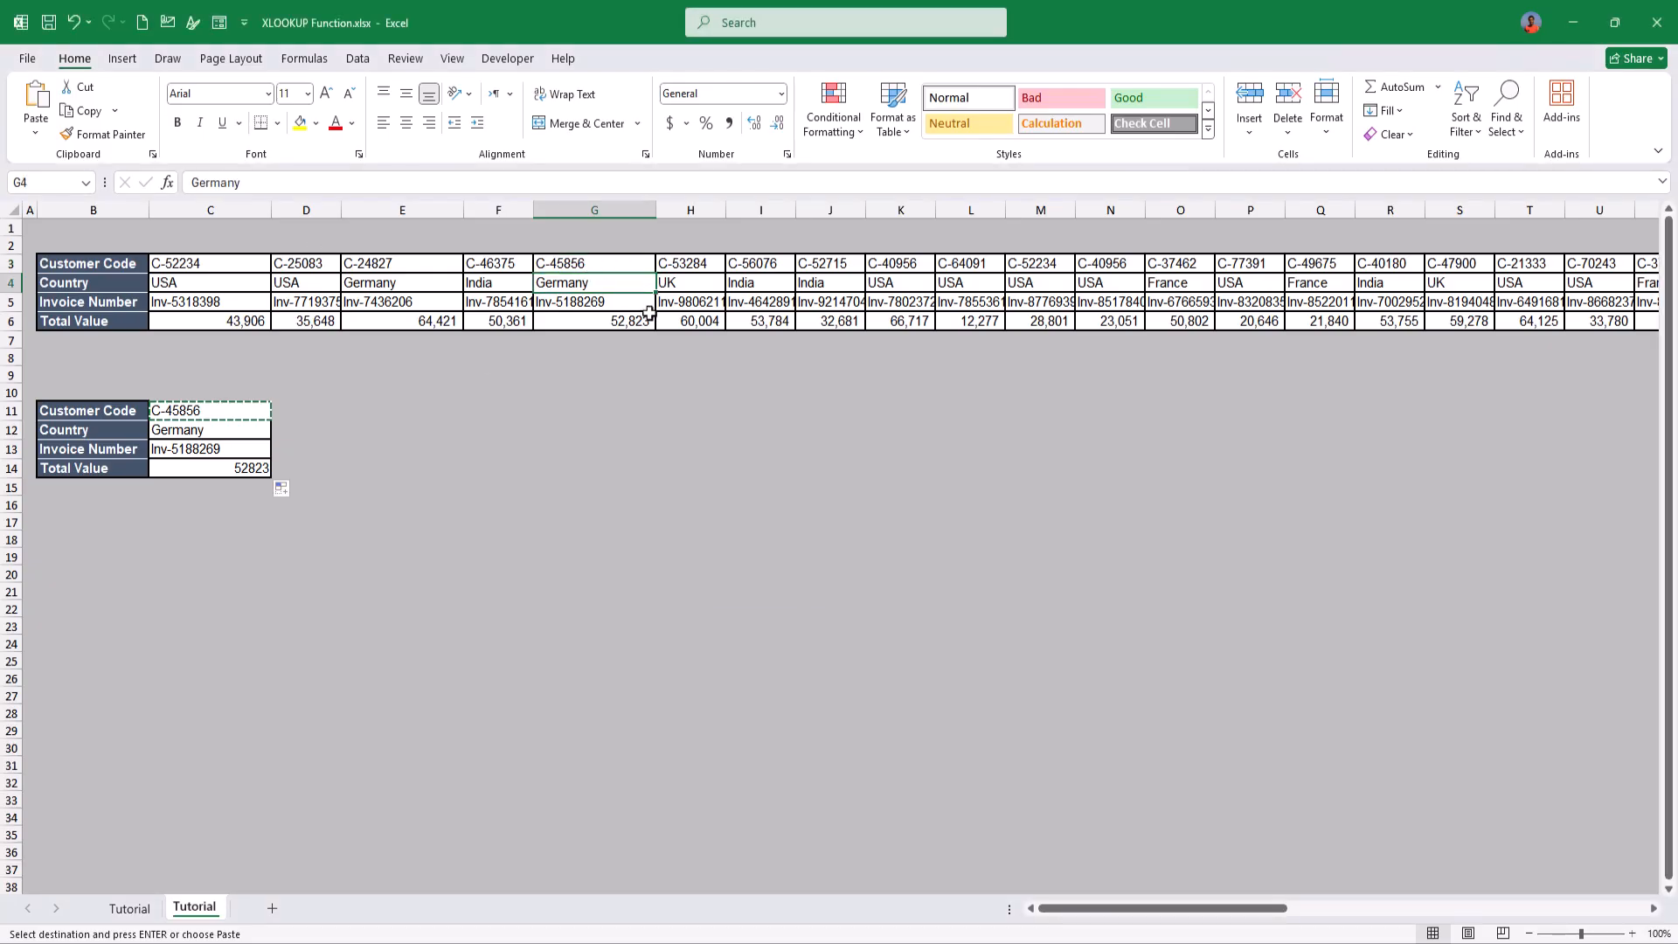
pyautogui.press('Down')
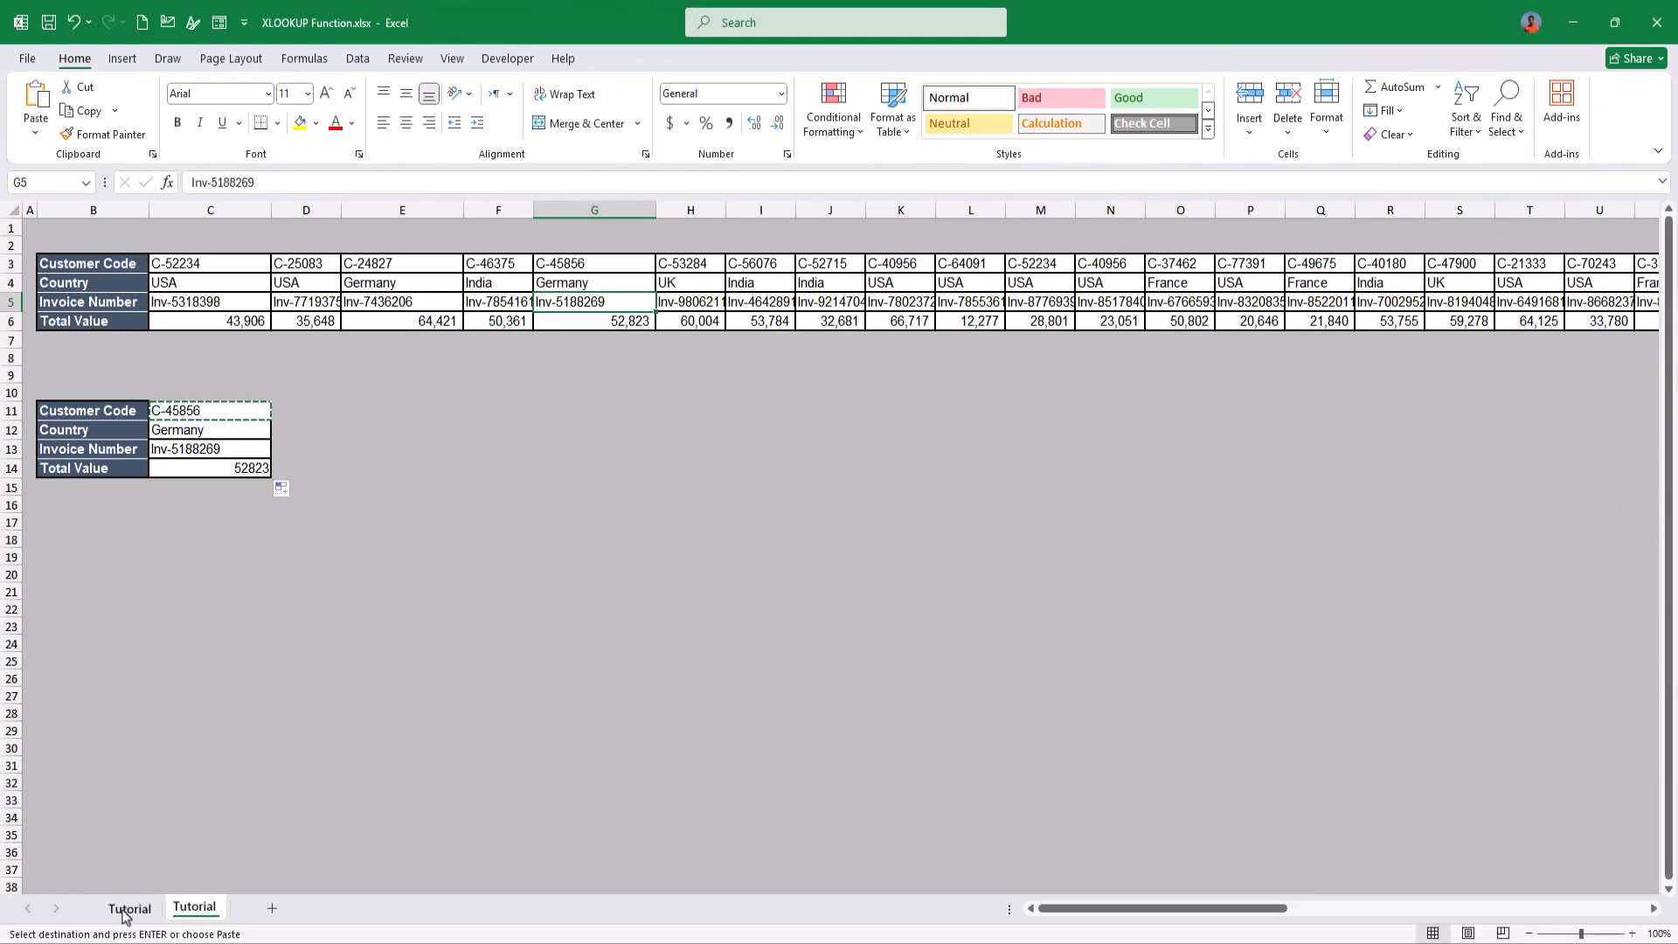
# Review the lookup tables on the first Tutorial sheet, recheck G4 and G5 on the second sheet, and return to the first
pyautogui.click(130, 908)
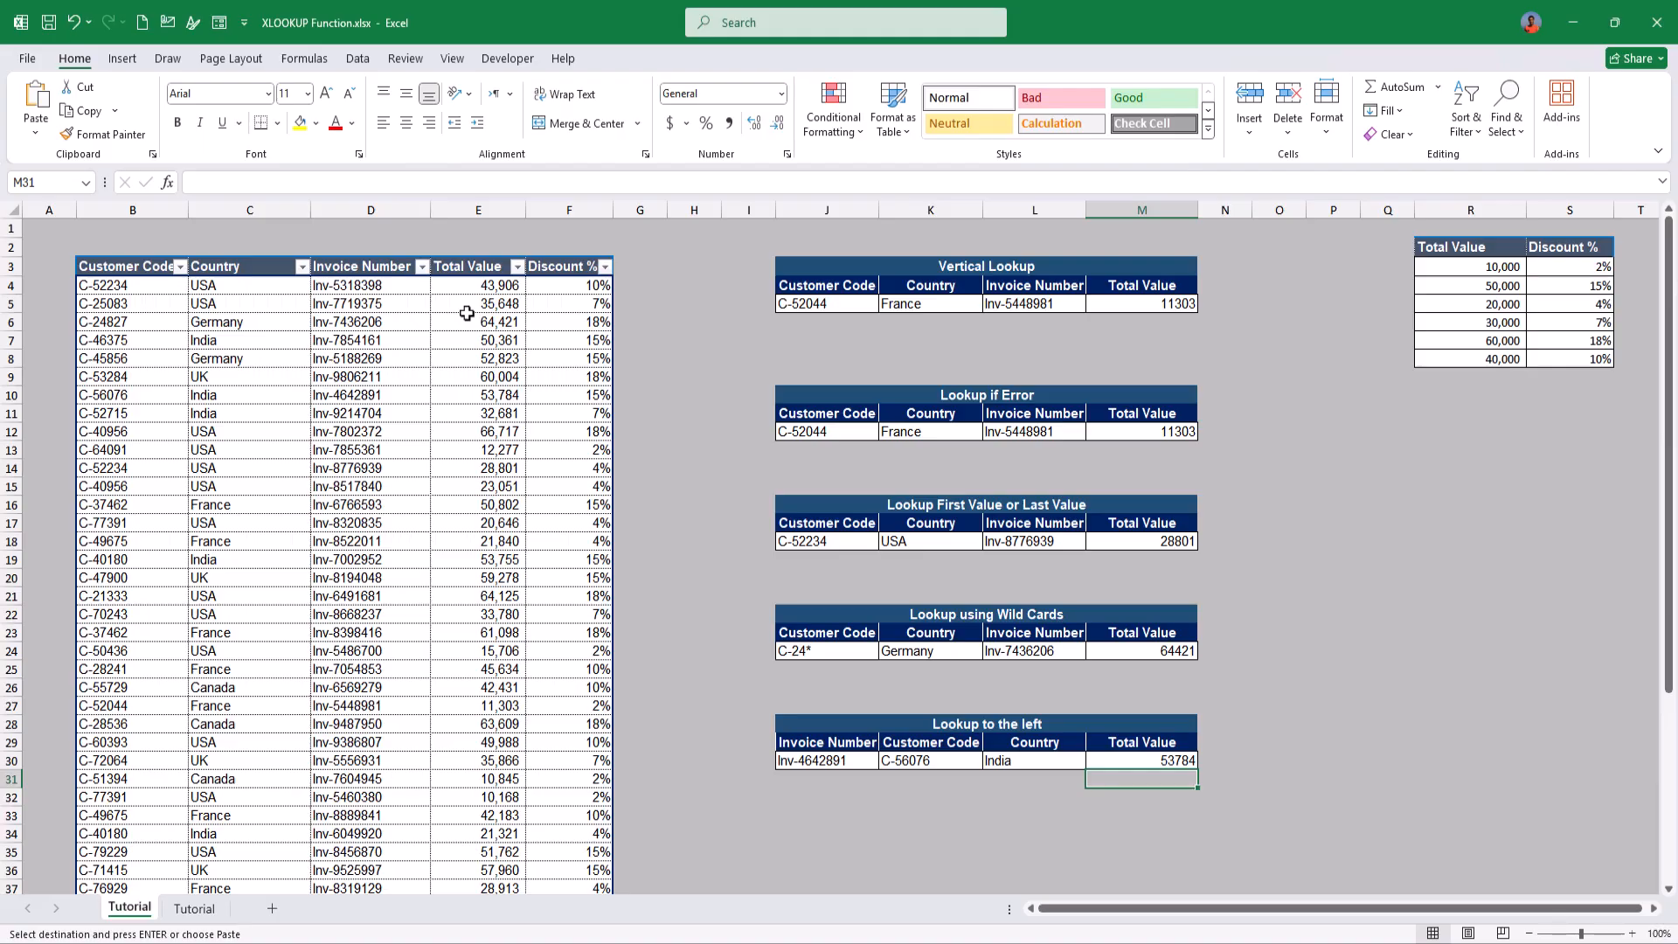
pyautogui.hotkey('ctrl', 'pagedown')
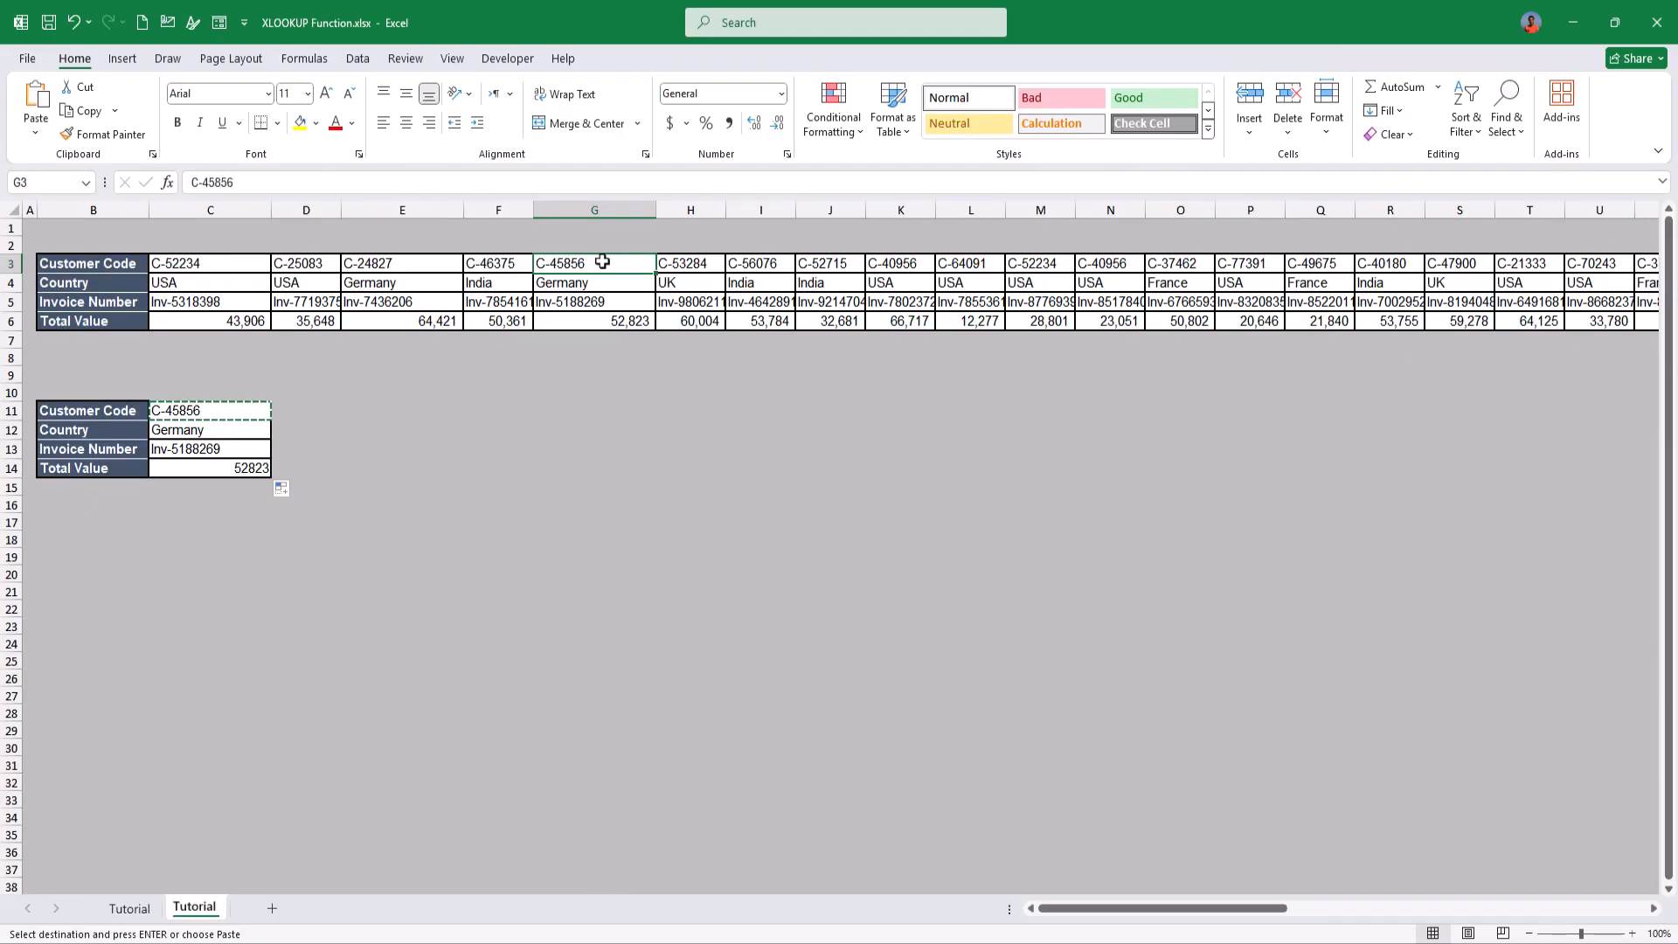
pyautogui.click(591, 282)
pyautogui.click(649, 308)
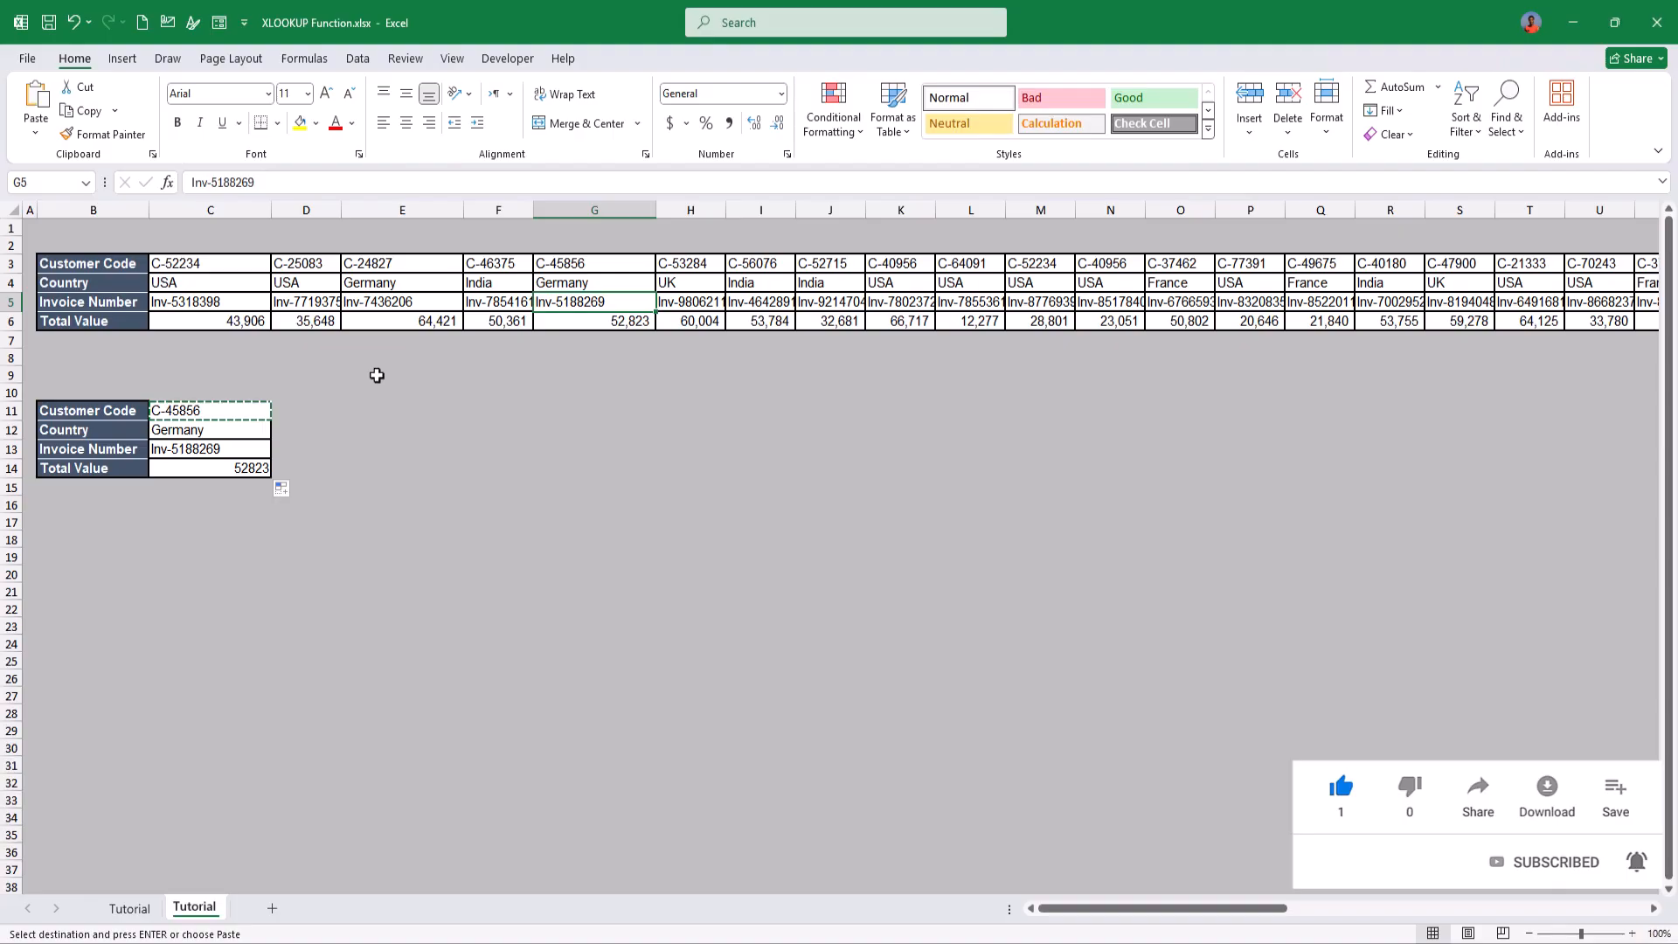
pyautogui.click(129, 908)
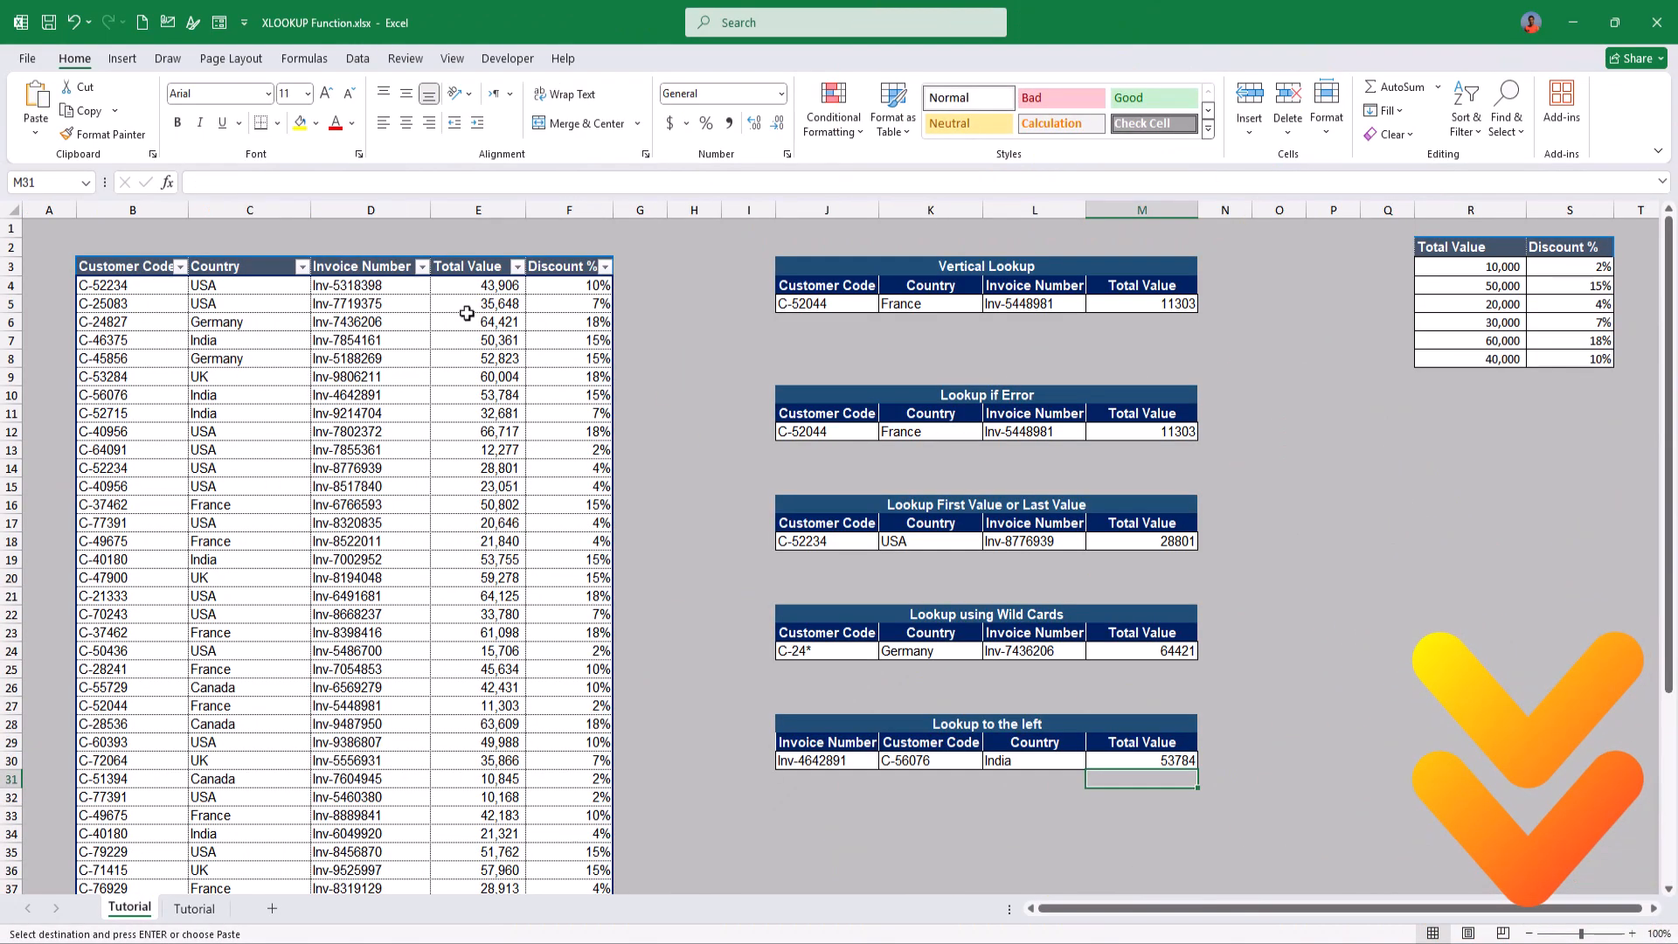